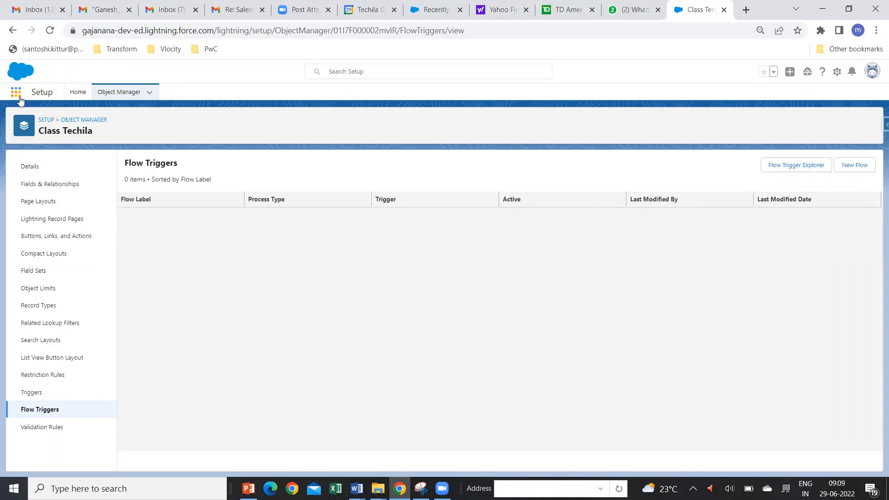
- Open the Sales app in a separate browser tab and switch to it
{"action": "left_click", "coordinate": [18, 95]}
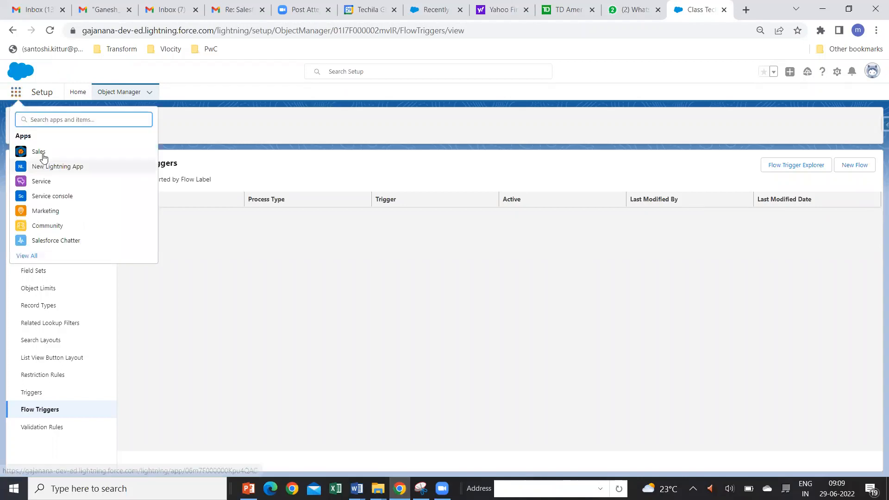
{"action": "right_click", "coordinate": [42, 153]}
{"action": "left_click", "coordinate": [72, 162]}
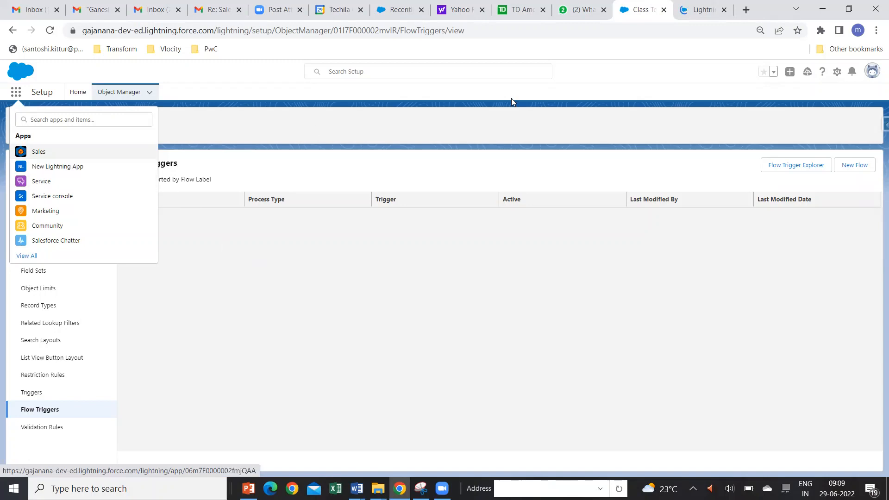
{"action": "left_click", "coordinate": [697, 10]}
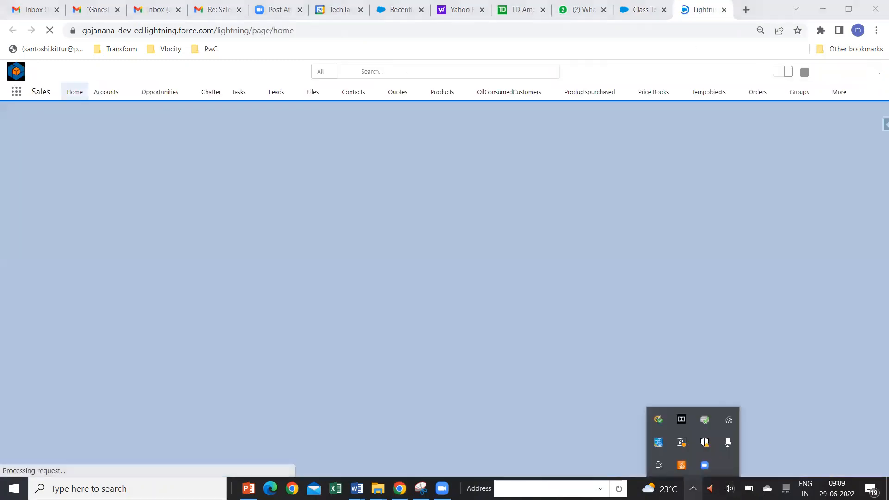
{"action": "left_click", "coordinate": [694, 488]}
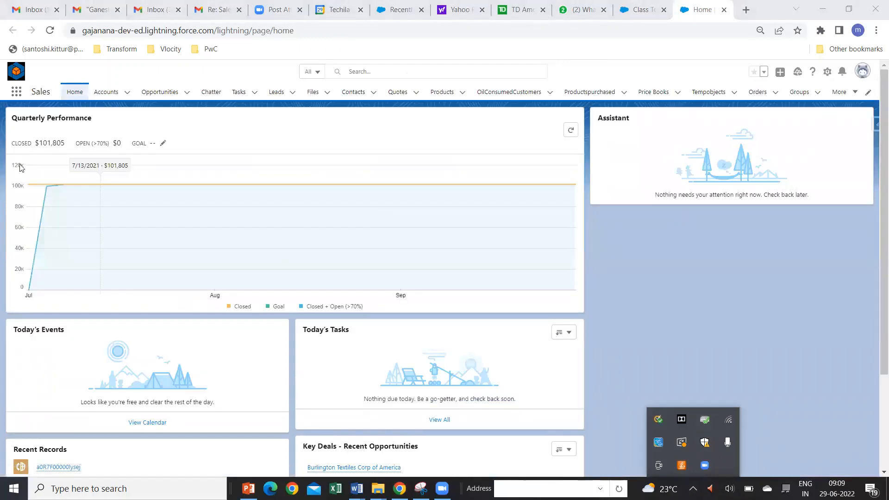
{"action": "left_click", "coordinate": [19, 98]}
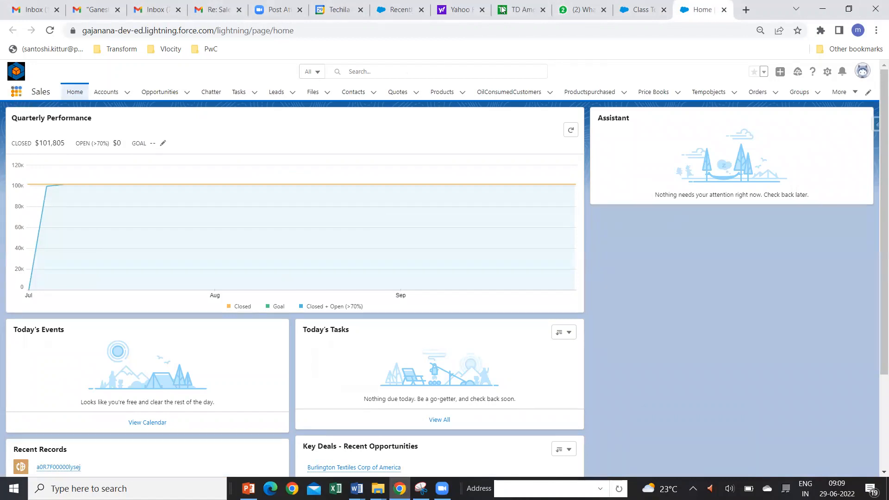
- Return to the Setup browser tab and view the fields and relationships of the Techila Training New custom object in Object Manager
{"action": "left_click", "coordinate": [641, 9]}
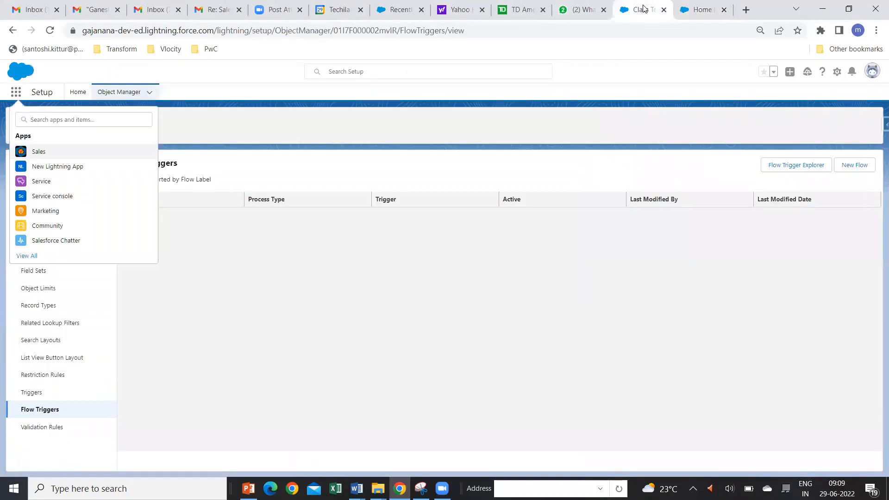
{"action": "left_click", "coordinate": [129, 93]}
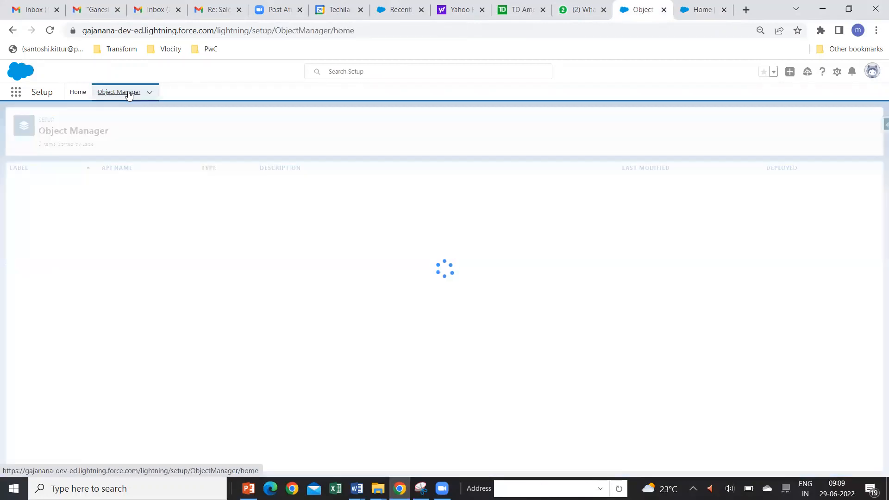
{"action": "scroll", "coordinate": [28, 422], "scroll_direction": "down", "scroll_amount": 15}
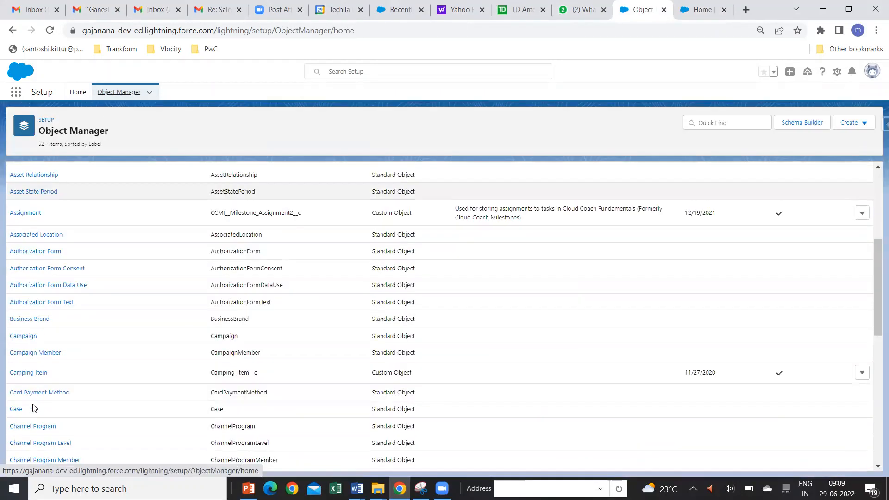
{"action": "scroll", "coordinate": [33, 408], "scroll_direction": "down", "scroll_amount": 20}
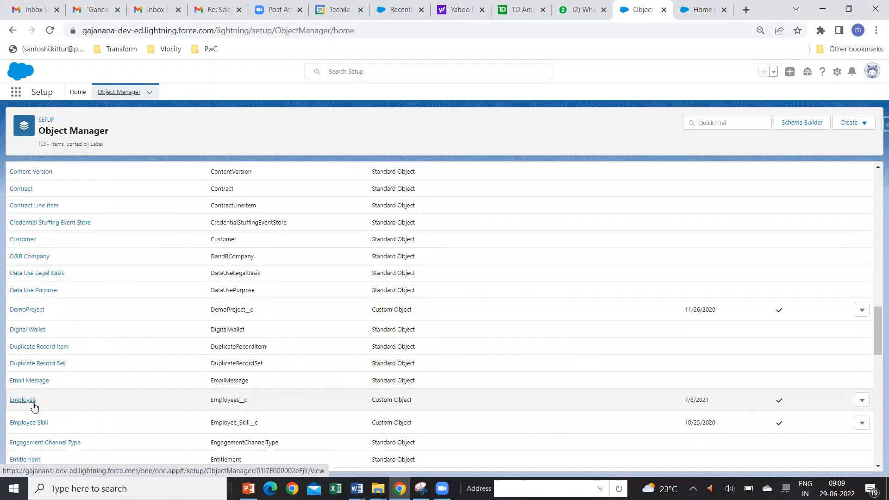
{"action": "scroll", "coordinate": [34, 407], "scroll_direction": "down", "scroll_amount": 4}
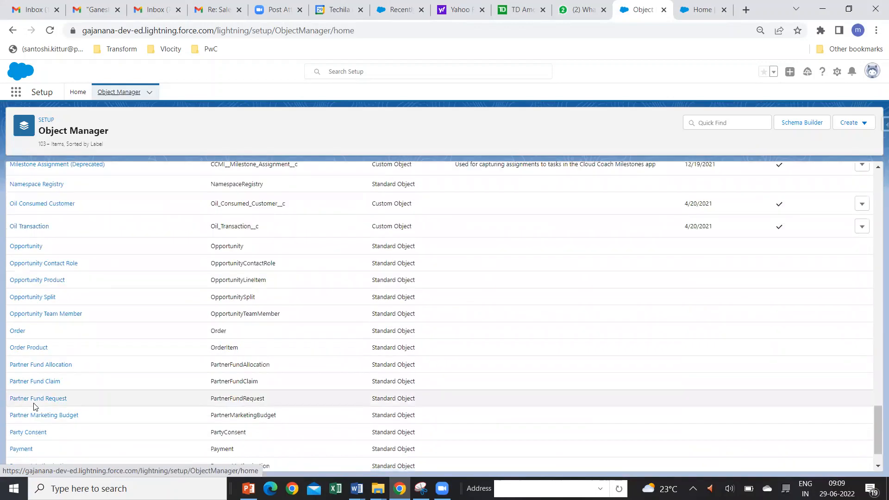
{"action": "scroll", "coordinate": [34, 408], "scroll_direction": "down", "scroll_amount": 8}
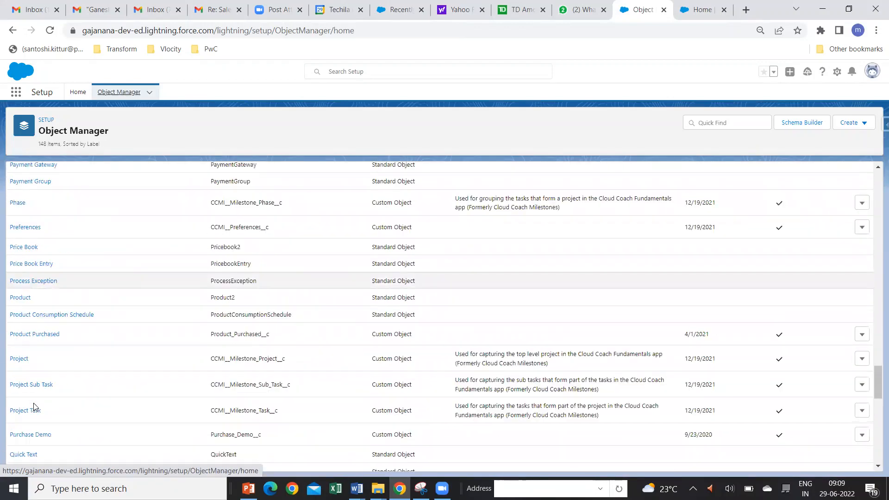
{"action": "scroll", "coordinate": [33, 407], "scroll_direction": "down", "scroll_amount": 8}
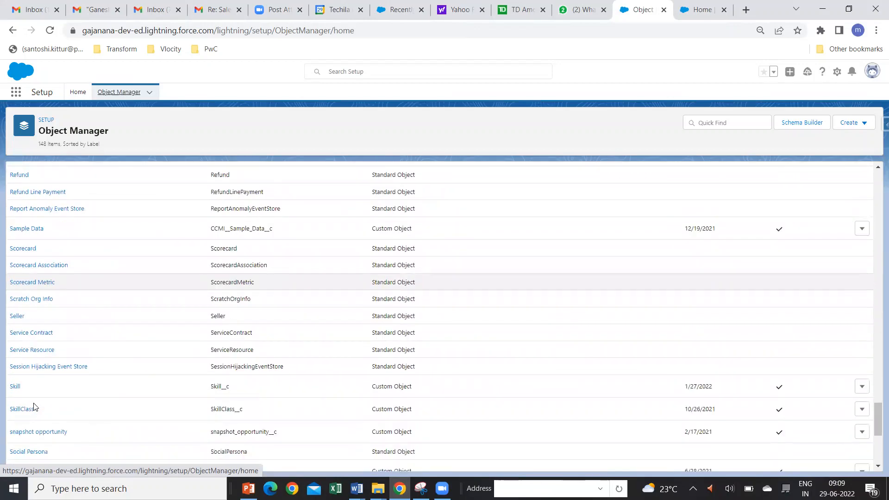
{"action": "scroll", "coordinate": [34, 408], "scroll_direction": "down", "scroll_amount": 4}
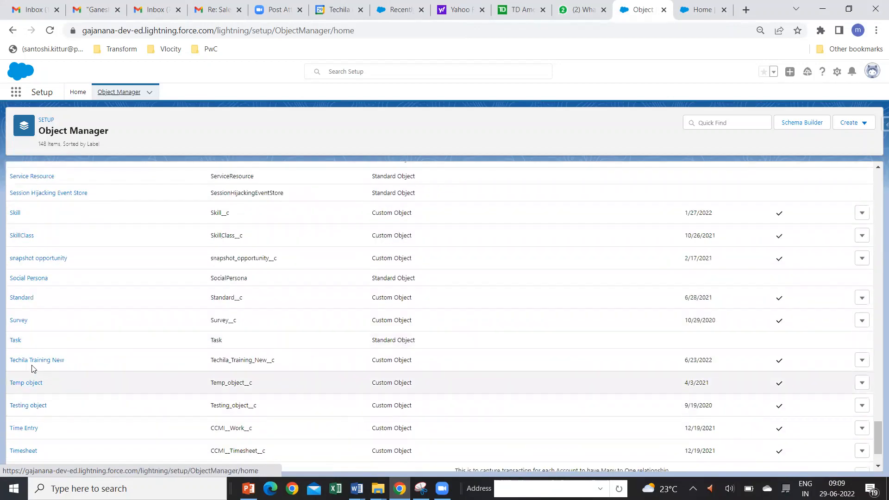
{"action": "left_click", "coordinate": [33, 360]}
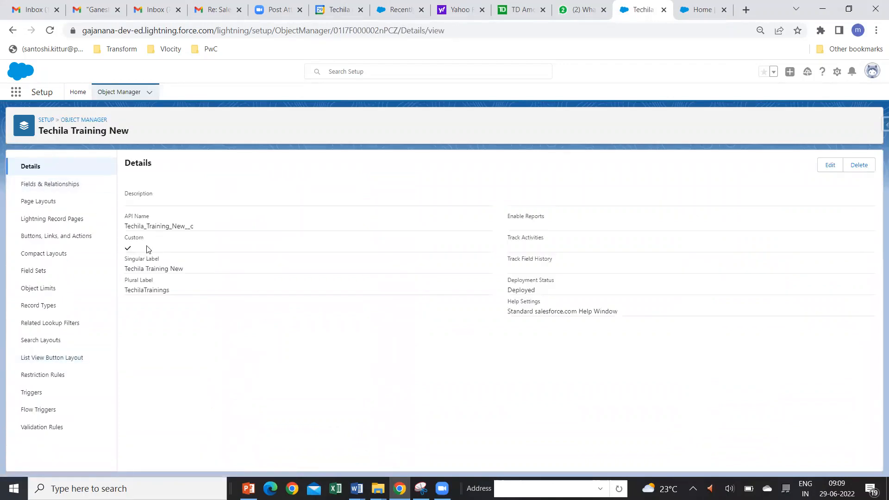
{"action": "left_click", "coordinate": [57, 187]}
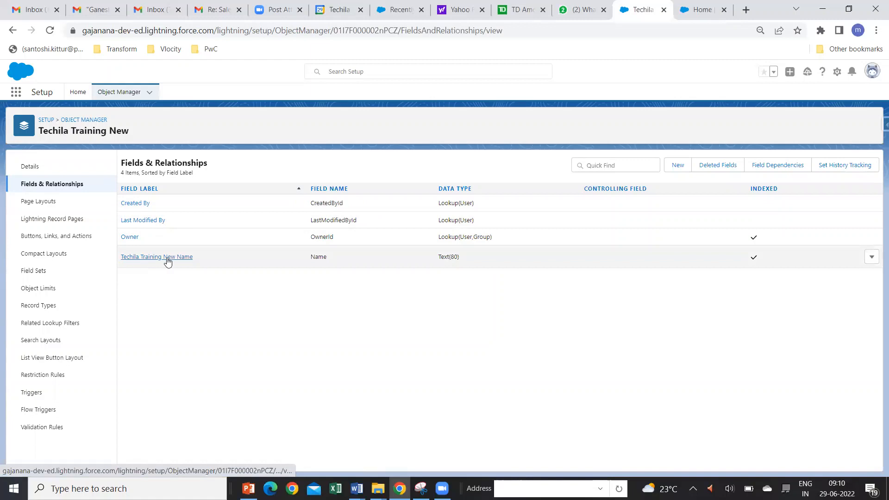
- Return to the Sales app and open the First Batch1 record from the TechilaTrainings list
{"action": "left_click", "coordinate": [702, 11]}
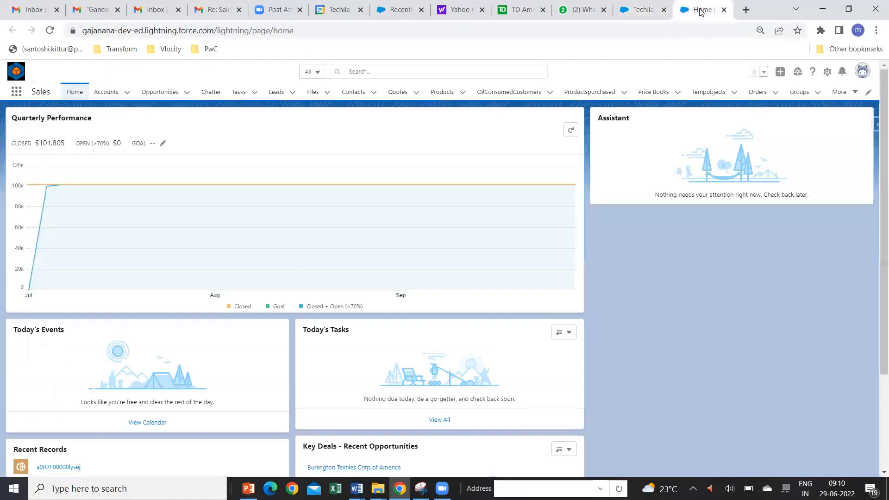
{"action": "left_click", "coordinate": [857, 93]}
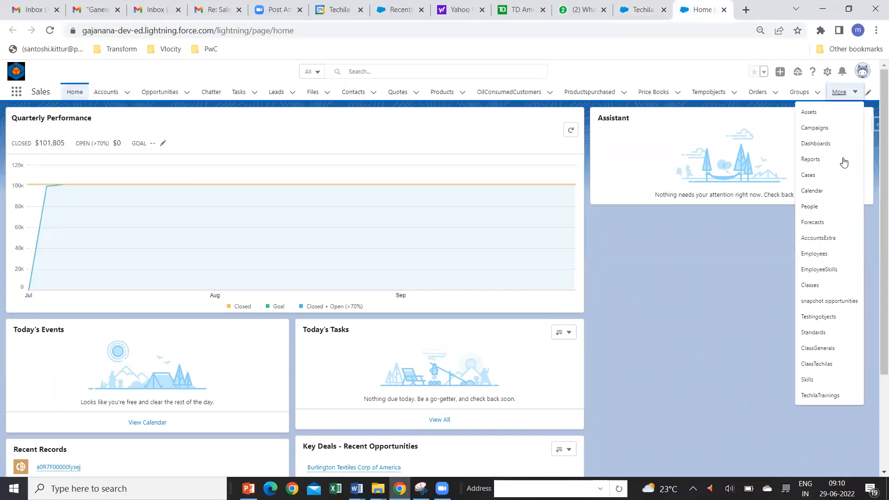
{"action": "left_click", "coordinate": [823, 399]}
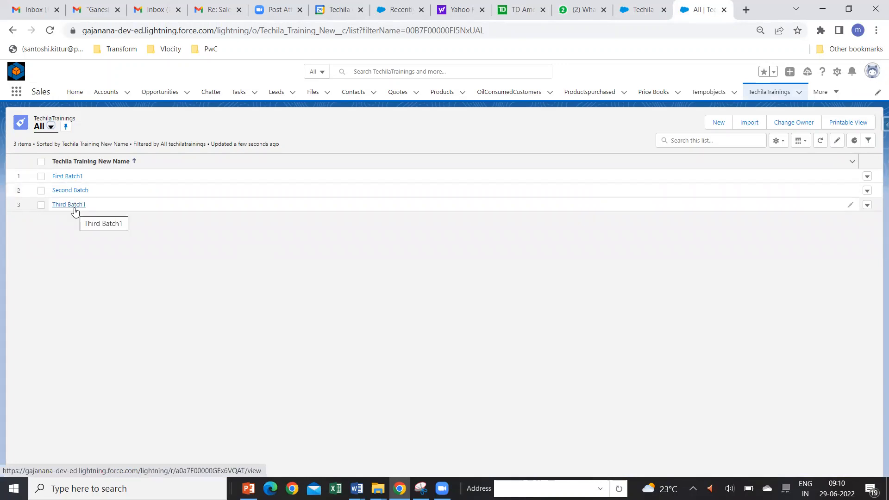
{"action": "left_click", "coordinate": [69, 177]}
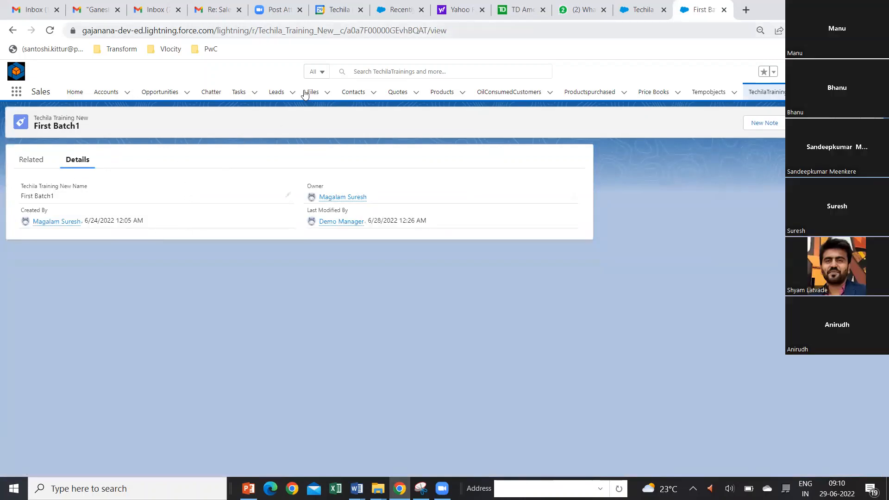
- Copy the First Batch1 record's ID from its page URL
{"action": "left_click_drag", "start_coordinate": [347, 30], "coordinate": [428, 31]}
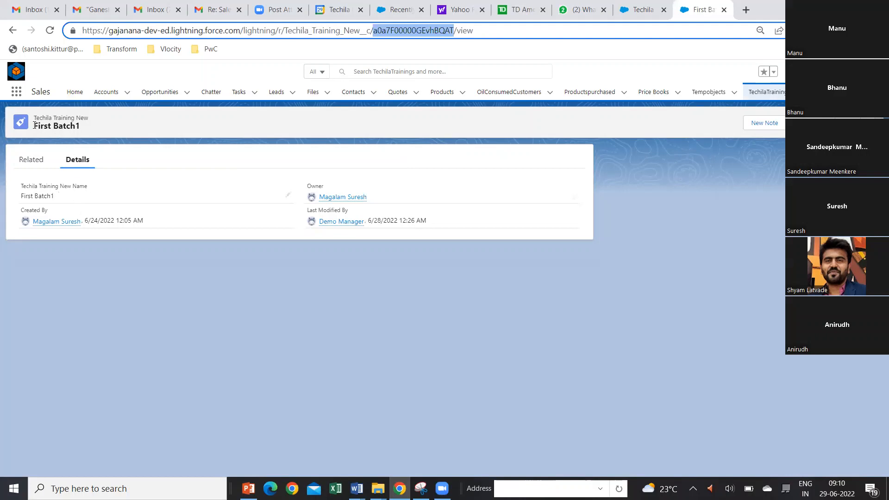
{"action": "left_click", "coordinate": [64, 124]}
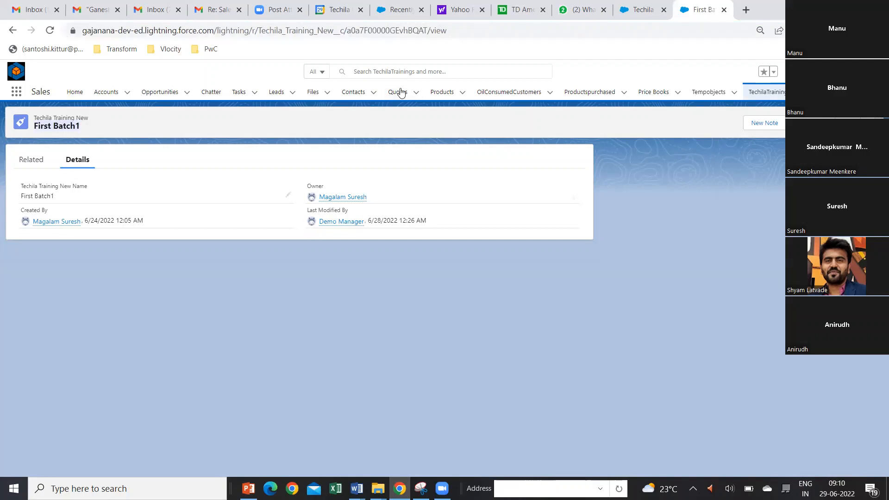
{"action": "left_click_drag", "start_coordinate": [347, 31], "coordinate": [427, 31]}
{"action": "key", "text": "ctrl+c"}
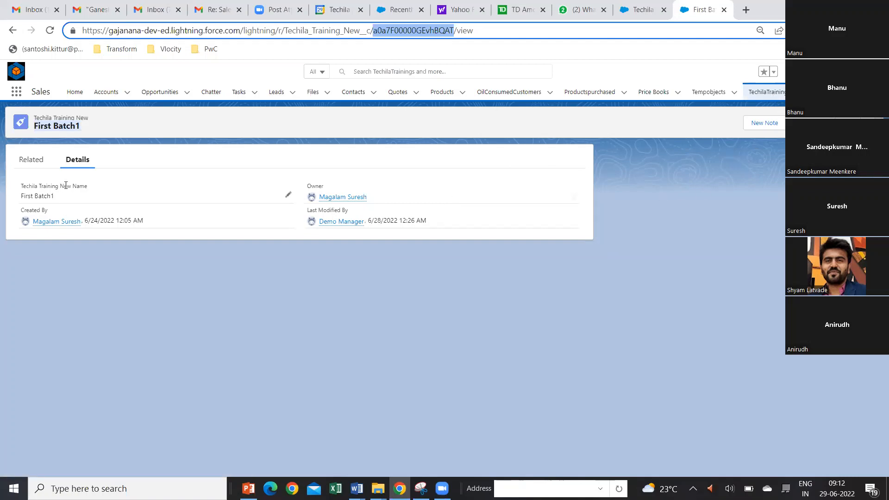
- Open the Accounts list in a separate browser tab and view the Abbivie Consulting North1 account record
{"action": "right_click", "coordinate": [105, 92]}
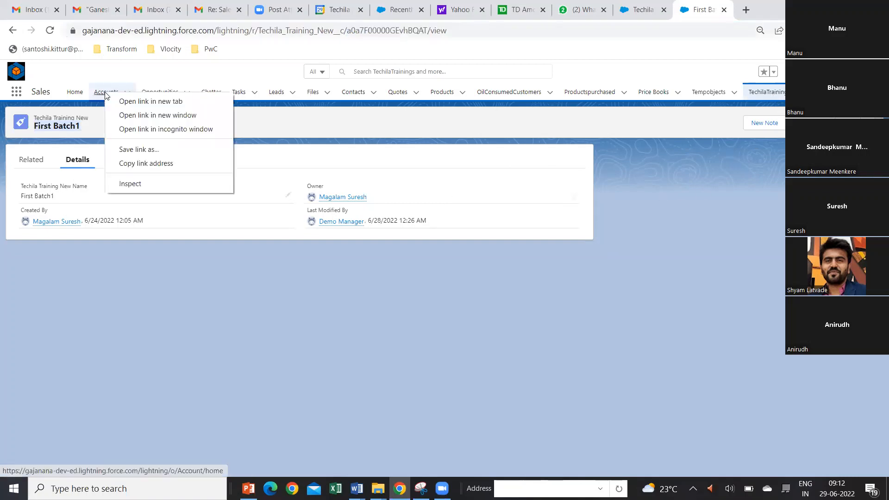
{"action": "left_click", "coordinate": [142, 103]}
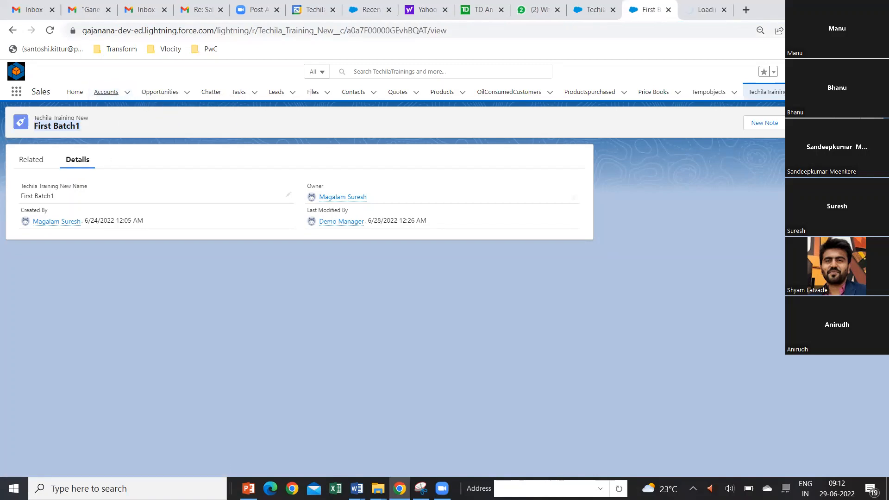
{"action": "left_click", "coordinate": [705, 9]}
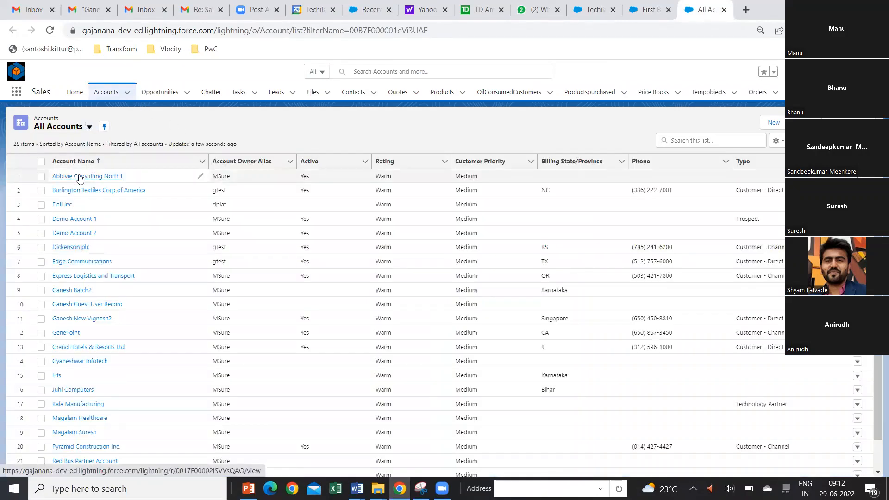
{"action": "left_click", "coordinate": [78, 176]}
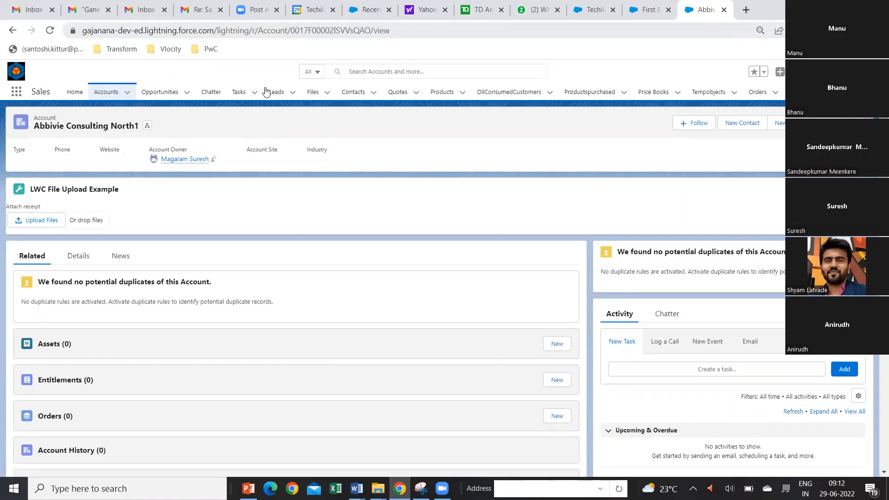
- Open Opportunities in a separate browser tab, then display and pin the All projects list view
{"action": "right_click", "coordinate": [159, 91]}
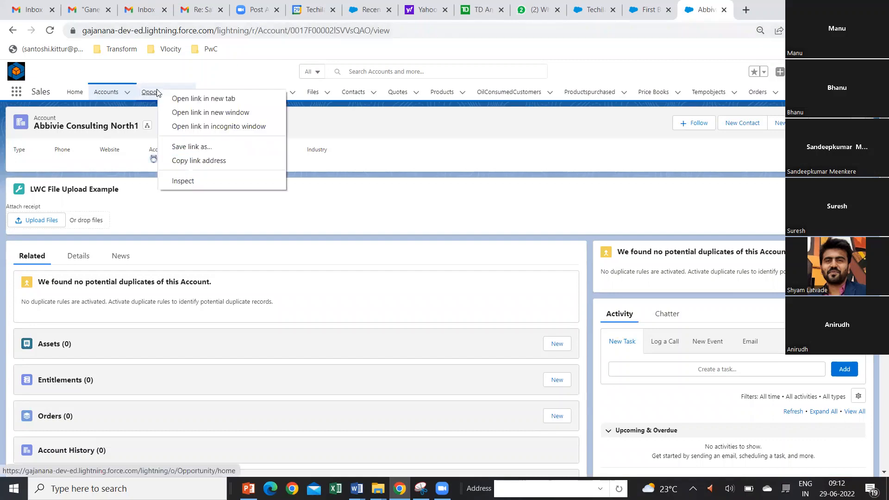
{"action": "left_click", "coordinate": [198, 99]}
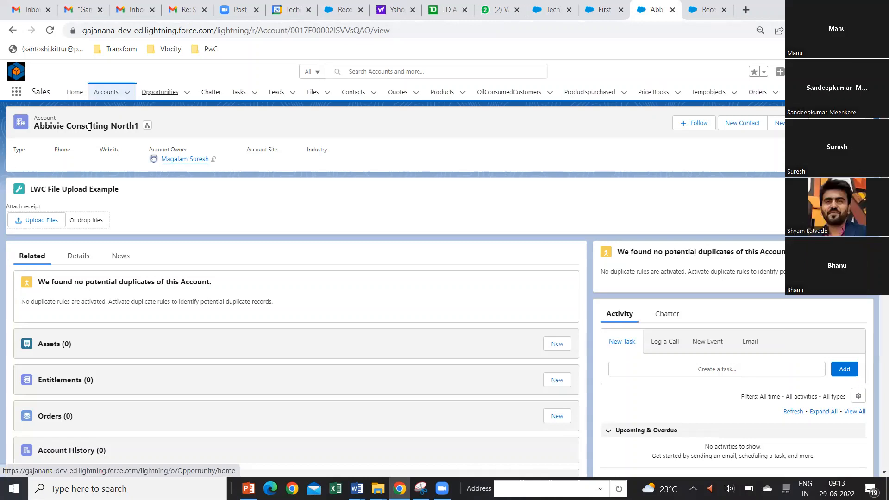
{"action": "left_click", "coordinate": [715, 10]}
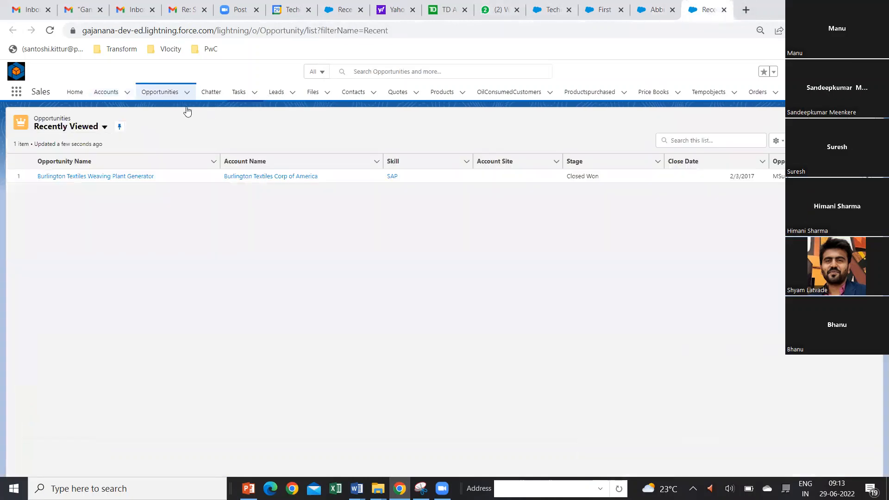
{"action": "left_click", "coordinate": [104, 127]}
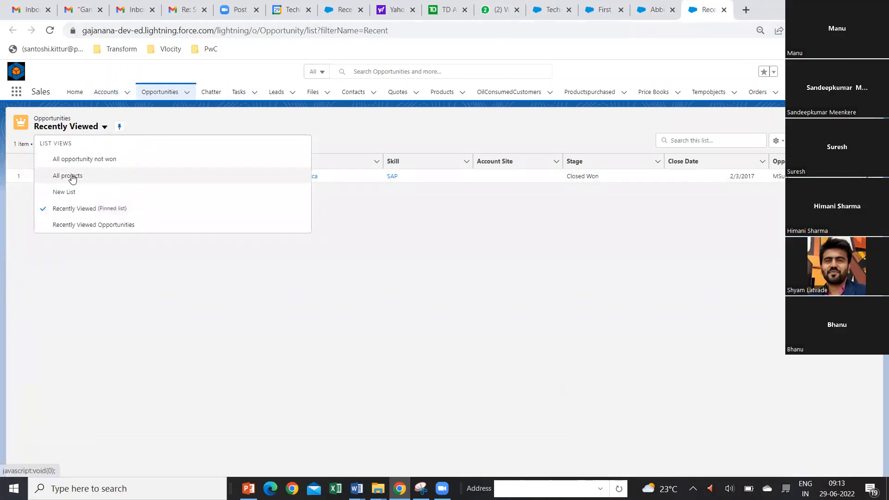
{"action": "left_click", "coordinate": [71, 177]}
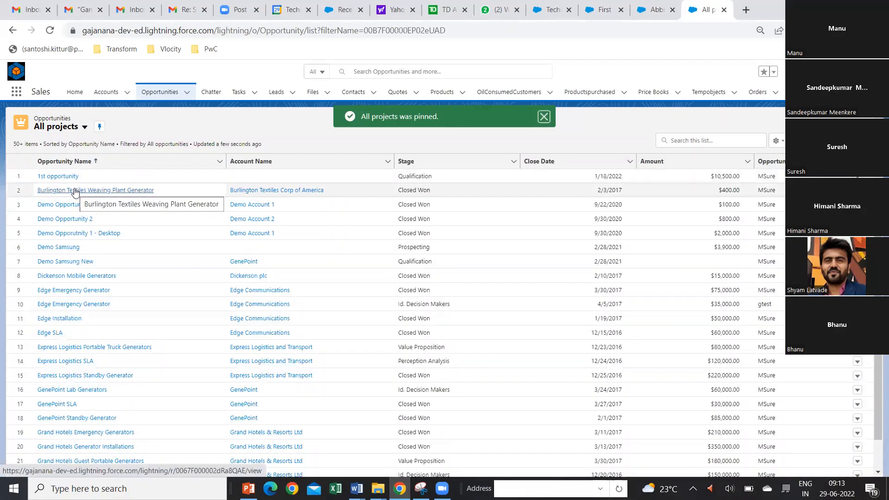
- Open the Burlington Textiles Weaving Plant Generator opportunity in a separate browser tab and switch to it
{"action": "right_click", "coordinate": [76, 192]}
{"action": "left_click", "coordinate": [104, 198]}
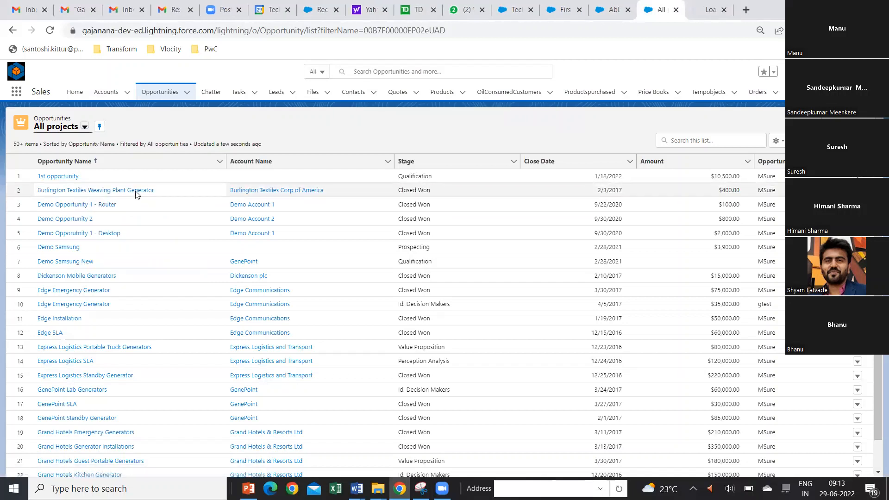
{"action": "left_click", "coordinate": [694, 9]}
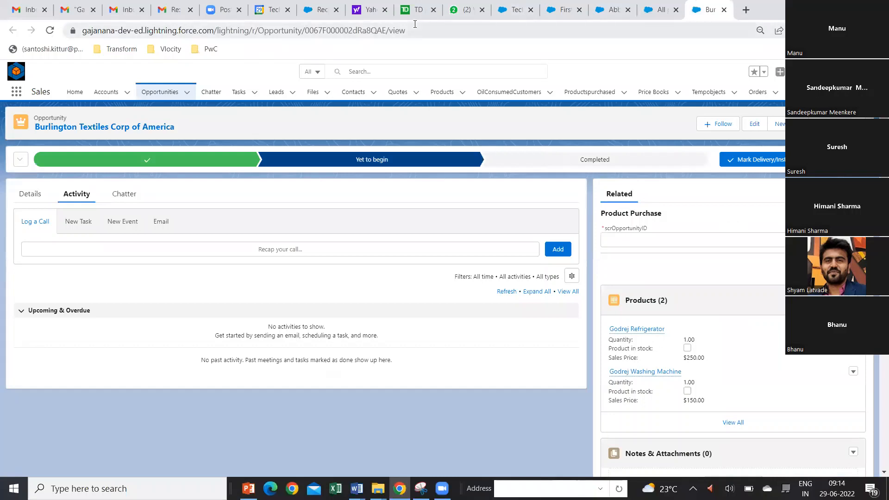
- Replace the record ID in the opportunity's URL with the copied First Batch1 ID, load the page and compare it with the original First Batch1 tab
{"action": "left_click_drag", "start_coordinate": [305, 30], "coordinate": [387, 30]}
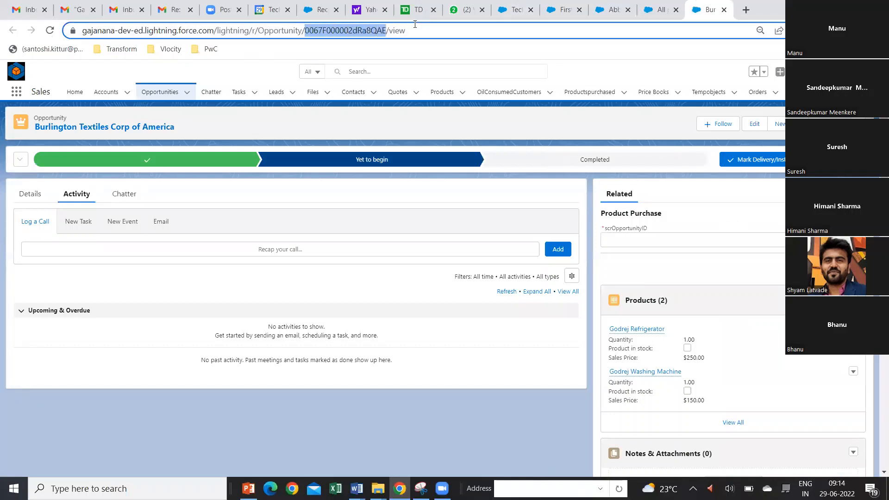
{"action": "key", "text": "ctrl+v"}
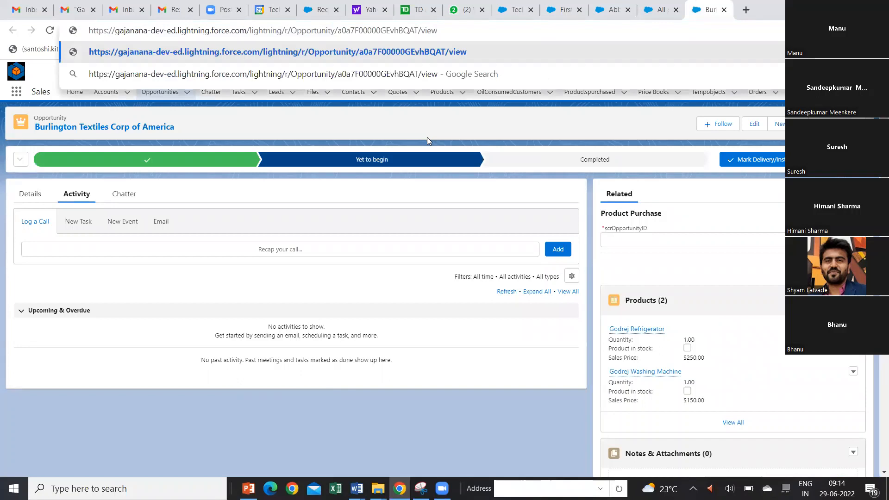
{"action": "key", "text": "Return"}
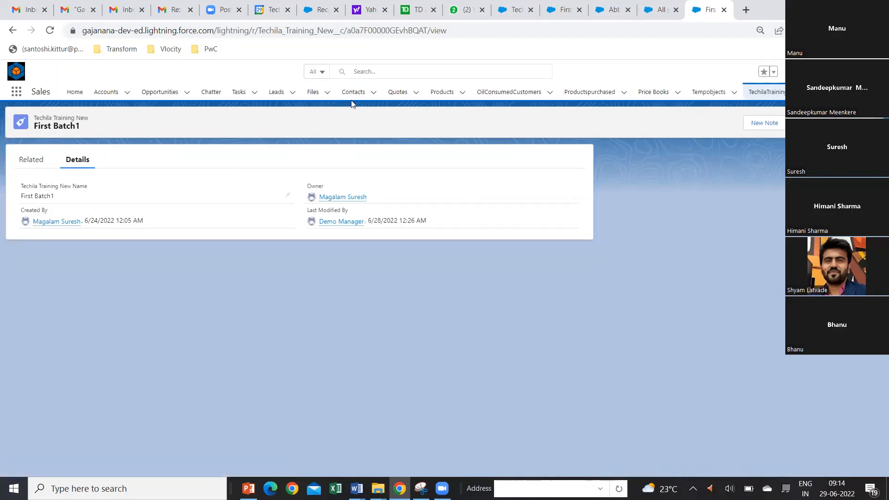
{"action": "left_click", "coordinate": [519, 10]}
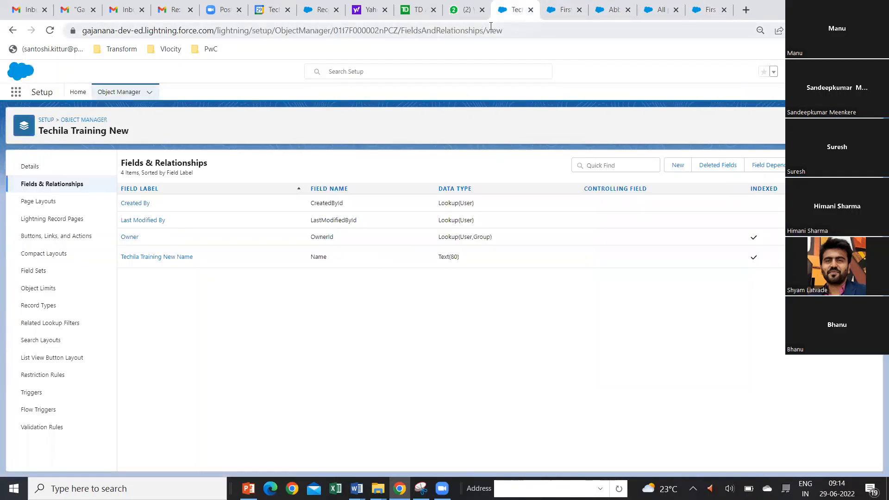
{"action": "left_click", "coordinate": [558, 14]}
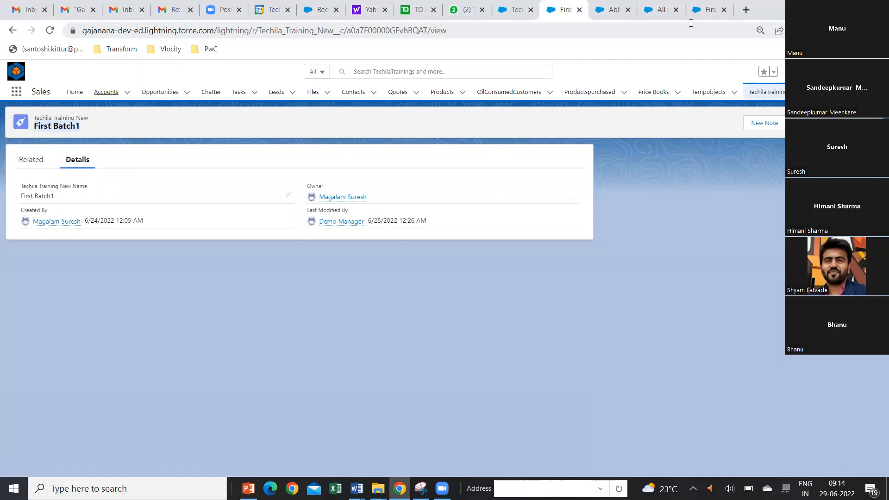
{"action": "left_click", "coordinate": [712, 11]}
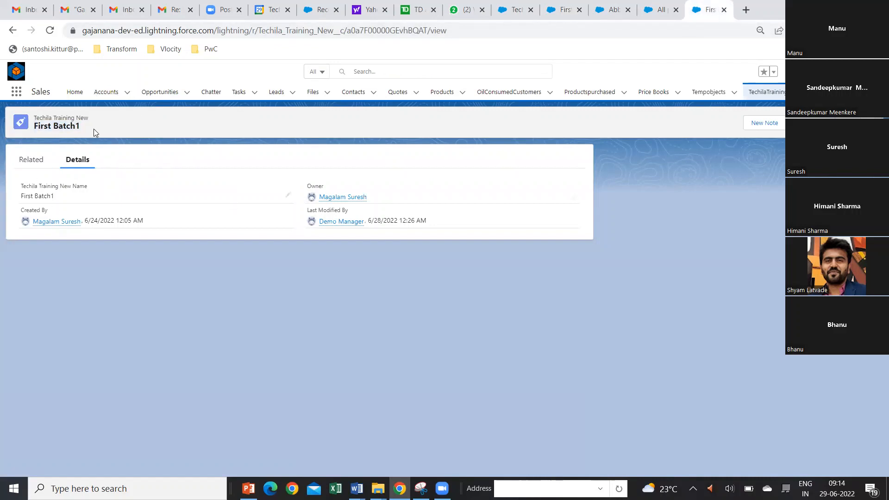
- Switch the original First Batch1 browser tab from Lightning Experience to Salesforce Classic
{"action": "left_click", "coordinate": [557, 10]}
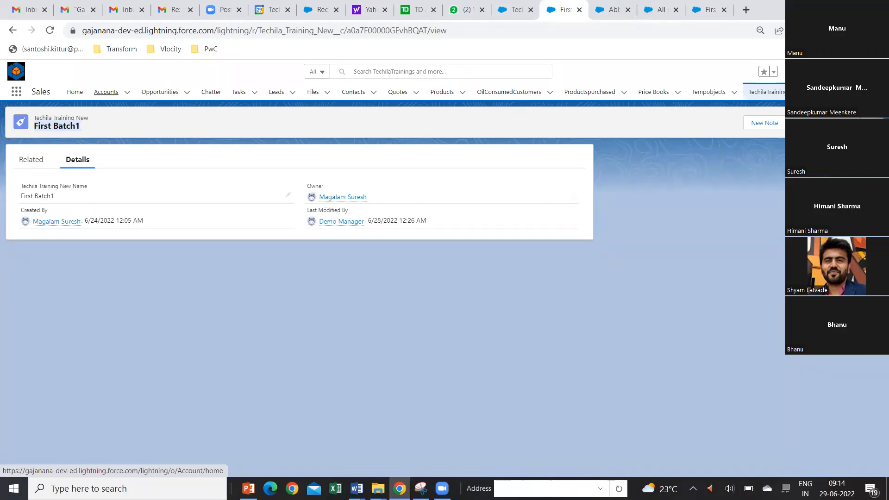
{"action": "left_click", "coordinate": [839, 71]}
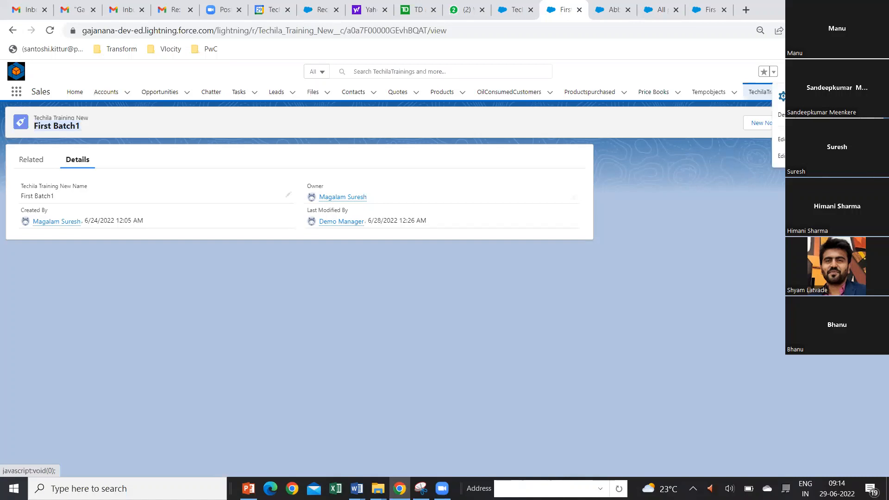
{"action": "left_click", "coordinate": [798, 156]}
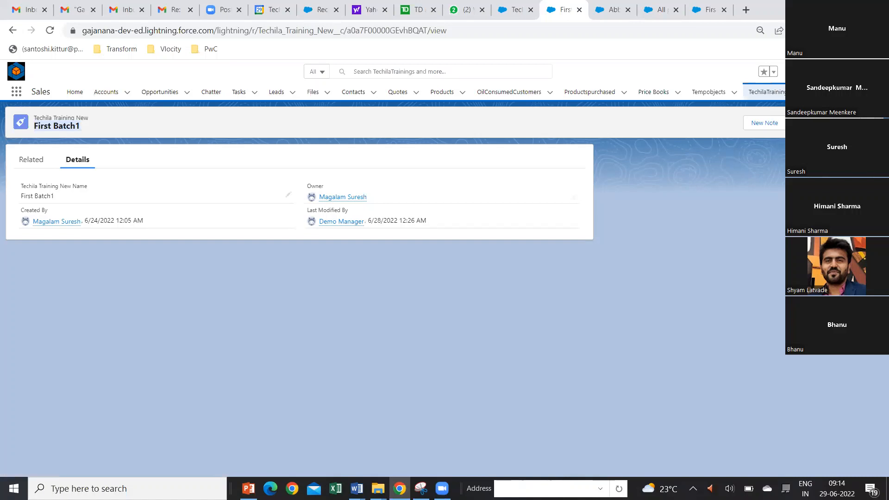
{"action": "left_click", "coordinate": [871, 71]}
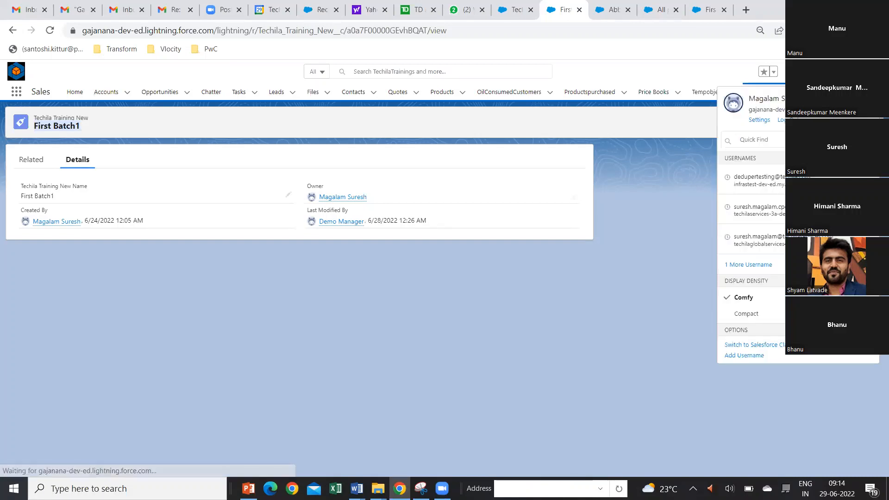
{"action": "left_click", "coordinate": [782, 347]}
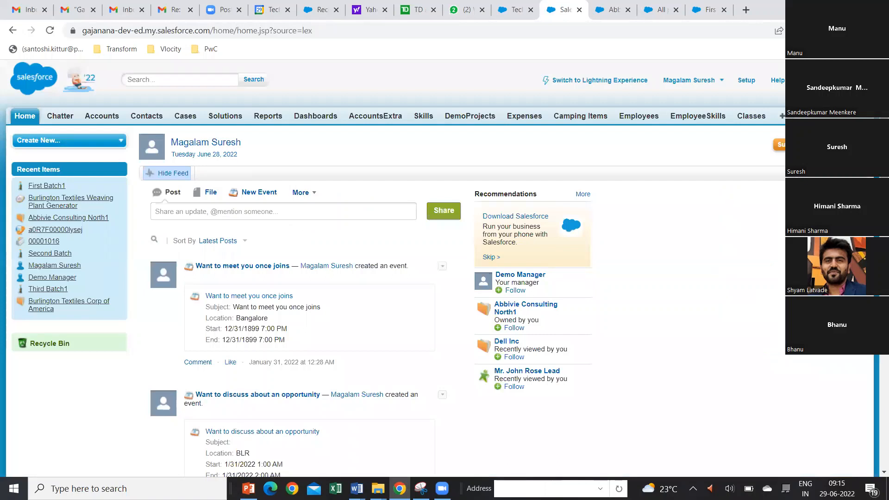
- Open the First Batch1 record from the TechilaTrainings home page and run a global search for the ID a0a7F00000GEvhBQAT
{"action": "left_click", "coordinate": [760, 240]}
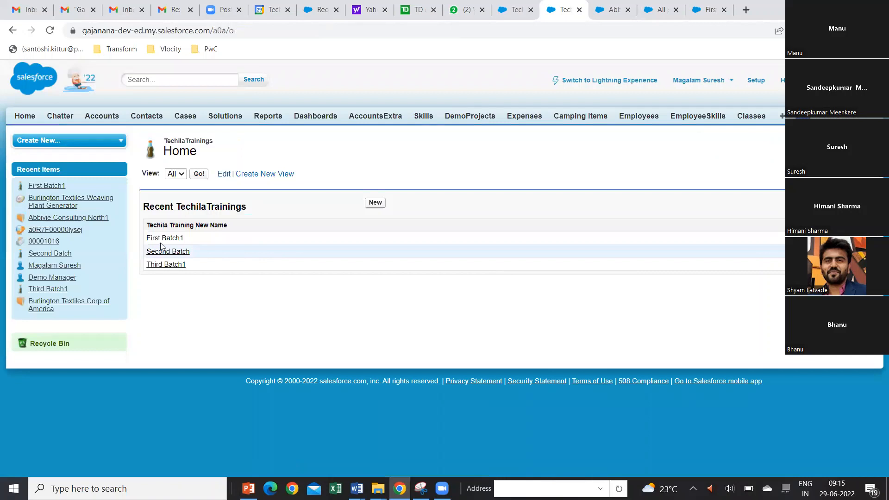
{"action": "left_click", "coordinate": [162, 239]}
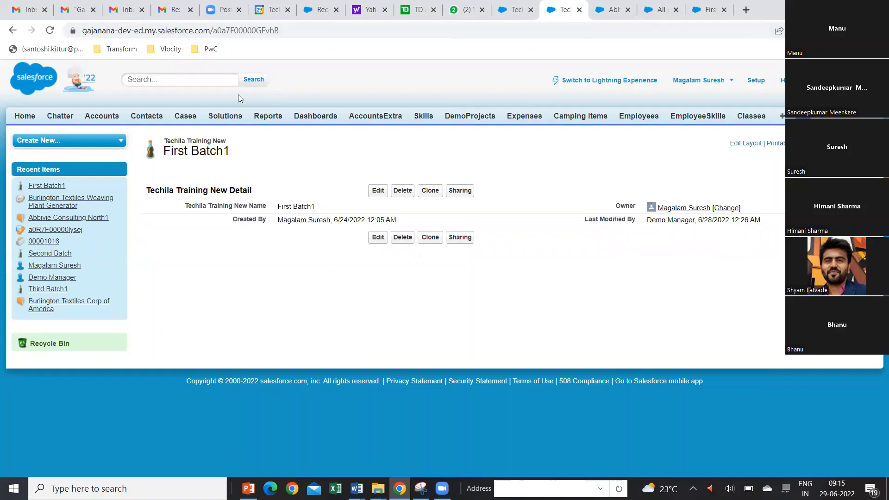
{"action": "left_click", "coordinate": [154, 81]}
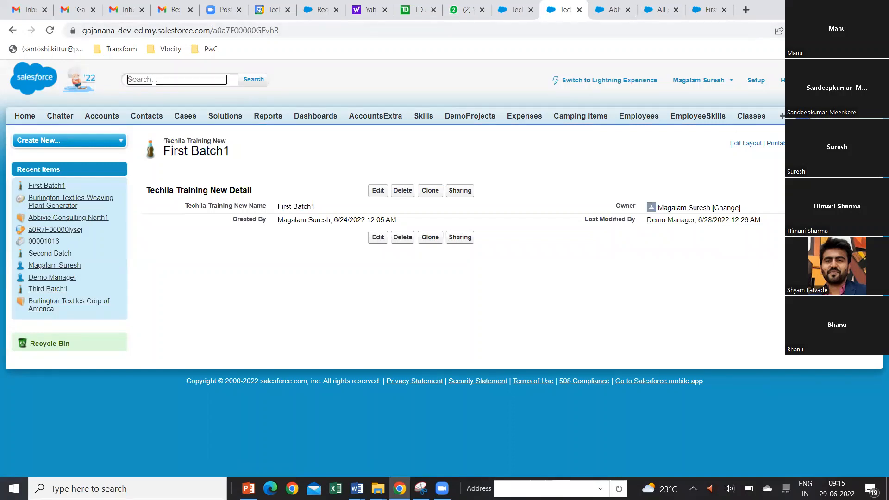
{"action": "type", "text": "a0a7F00000GEvhBQAT"}
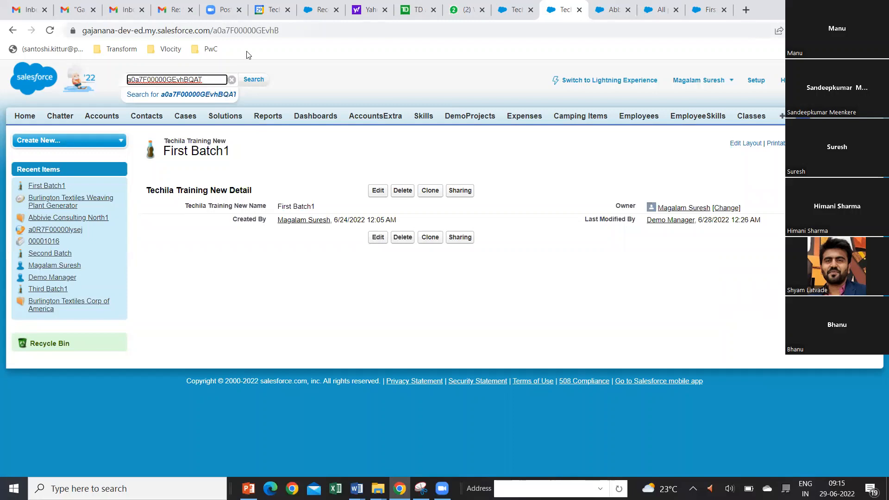
{"action": "left_click", "coordinate": [252, 82]}
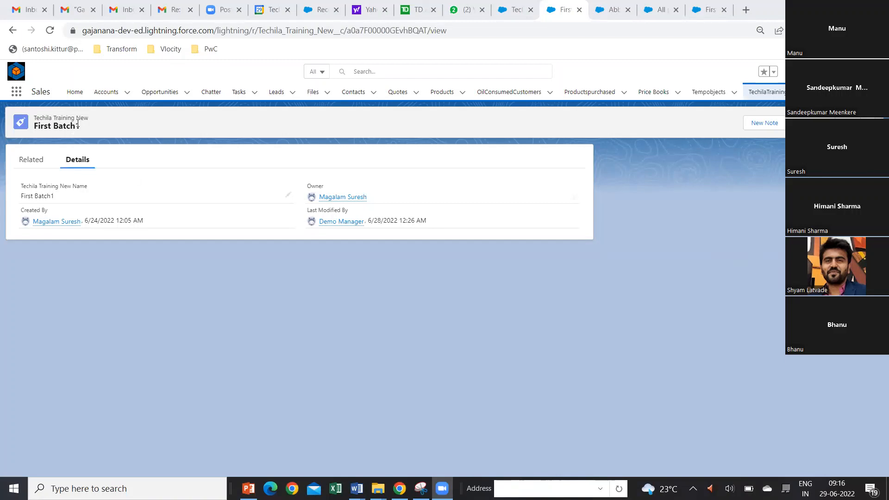
- Close the record and list browser tabs and return to the Fields & Relationships page of the Techila Training New object
{"action": "left_click", "coordinate": [712, 11]}
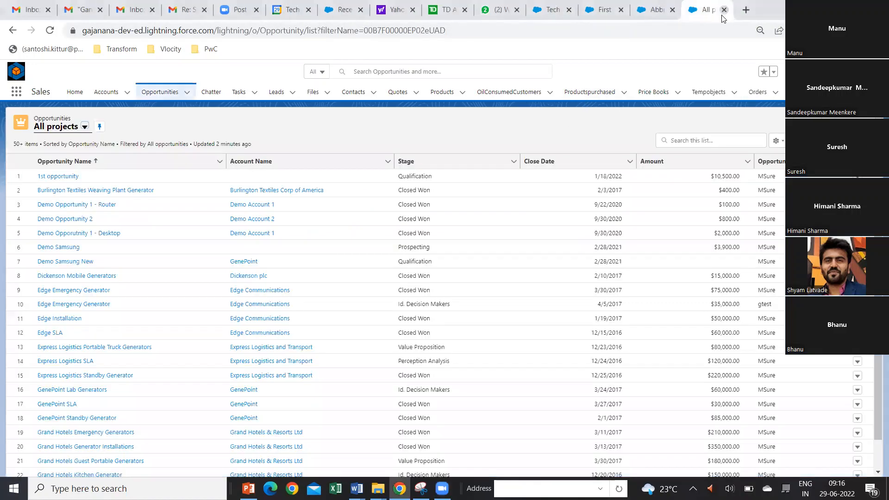
{"action": "left_click", "coordinate": [725, 9]}
{"action": "left_click", "coordinate": [725, 10]}
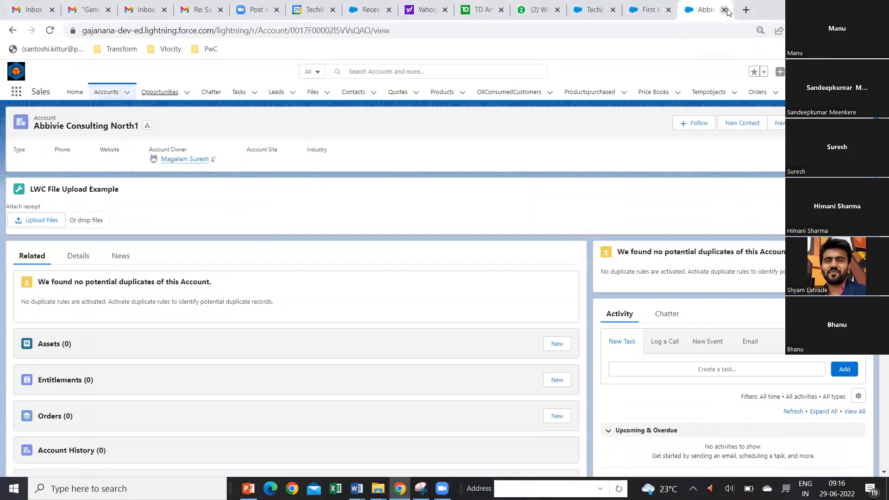
{"action": "left_click", "coordinate": [725, 10]}
{"action": "left_click", "coordinate": [725, 10]}
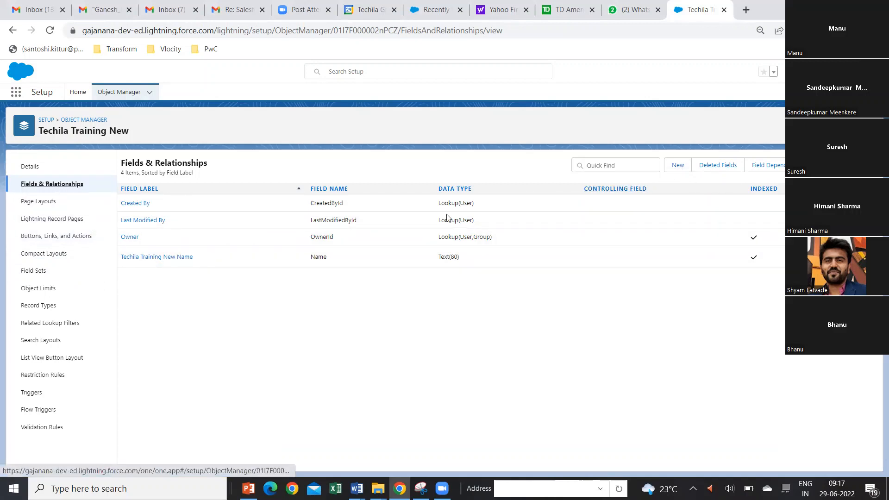
- Start a new custom field on the Techila Training New object with the Text data type and continue to its details
{"action": "left_click", "coordinate": [677, 167]}
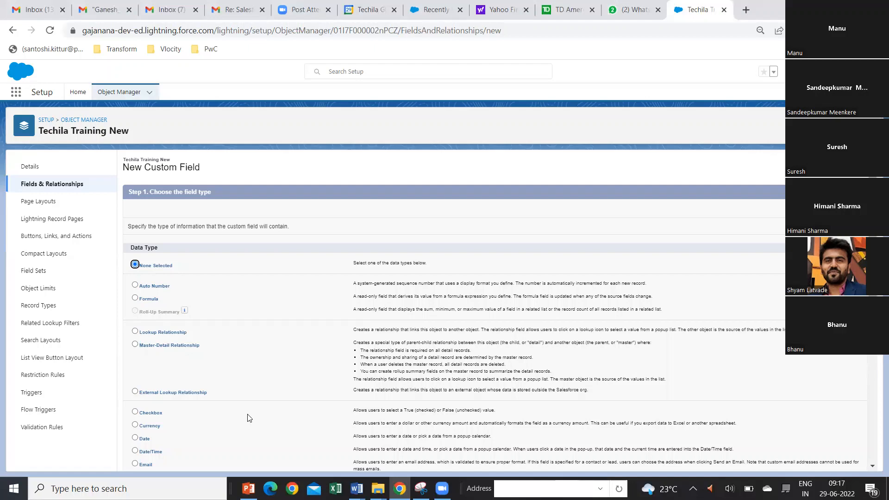
{"action": "scroll", "coordinate": [253, 394], "scroll_direction": "down", "scroll_amount": 4}
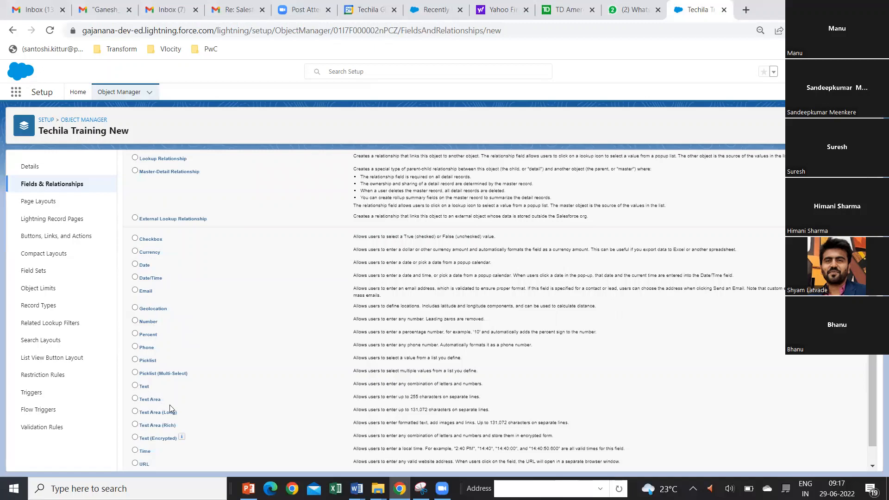
{"action": "scroll", "coordinate": [205, 406], "scroll_direction": "down", "scroll_amount": 1}
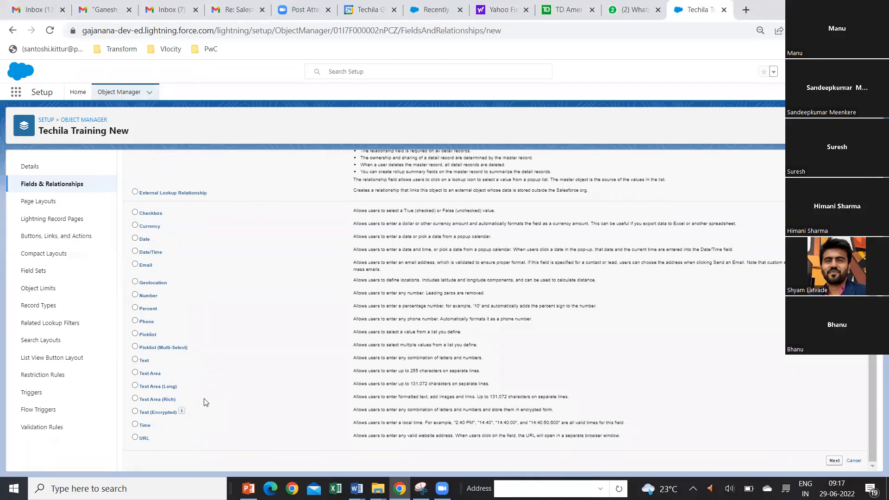
{"action": "left_click", "coordinate": [135, 359]}
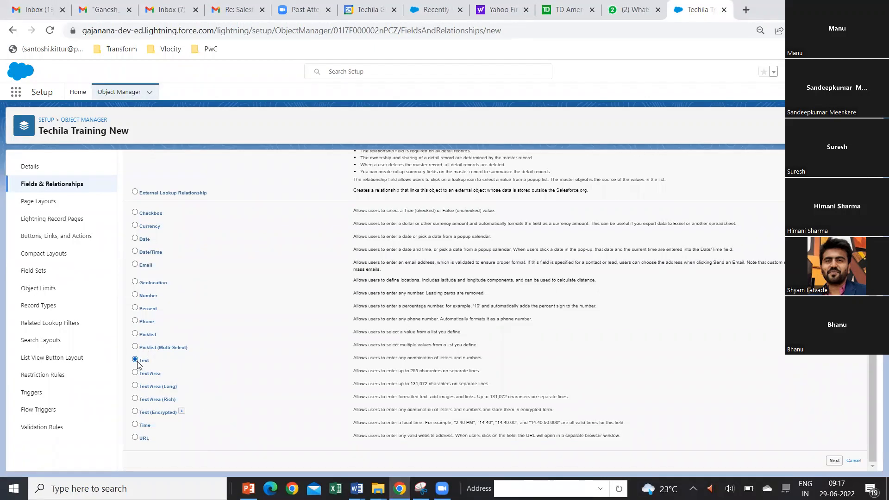
{"action": "left_click", "coordinate": [834, 461]}
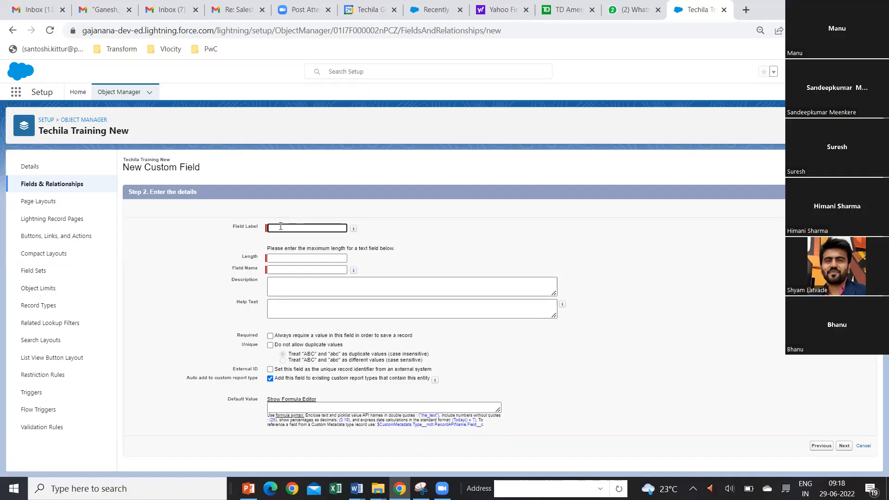
- Label the text field "Location of the training", let its field name fill in automatically and set its length to 18
{"action": "type", "text": "L"}
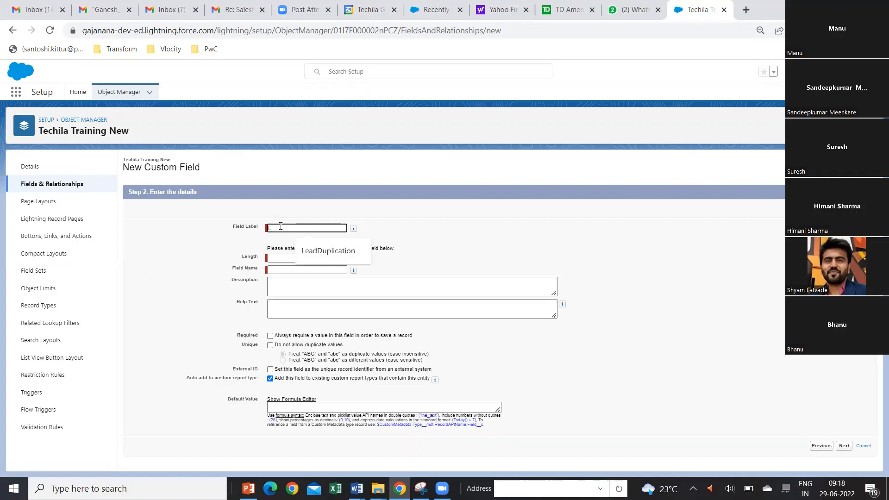
{"action": "type", "text": "ocation of the ta"}
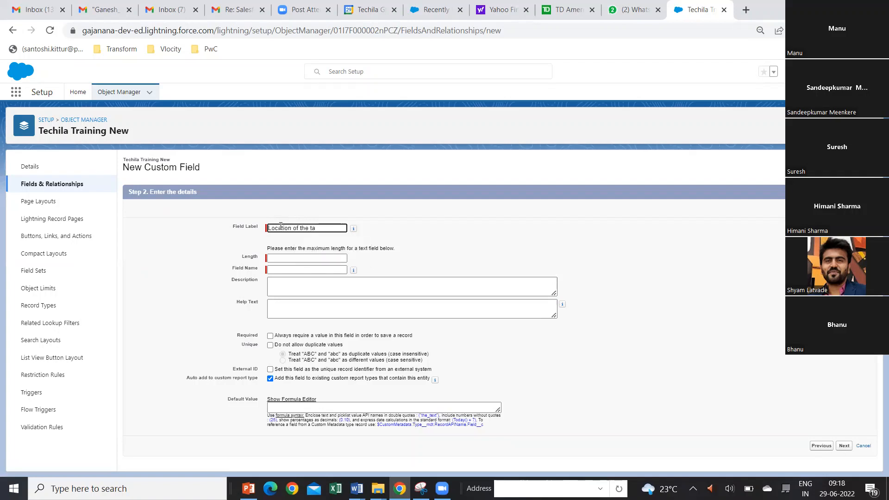
{"action": "key", "text": "BackSpace"}
{"action": "type", "text": "raining"}
{"action": "key", "text": "Tab"}
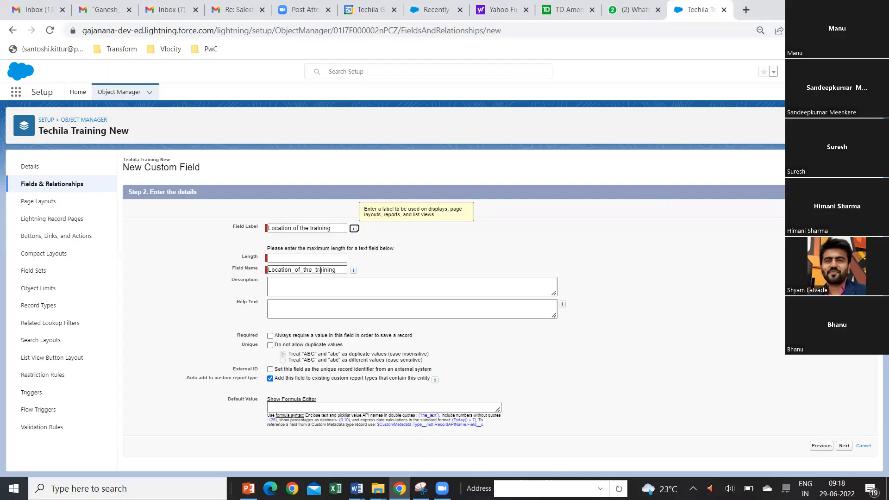
{"action": "left_click", "coordinate": [272, 259]}
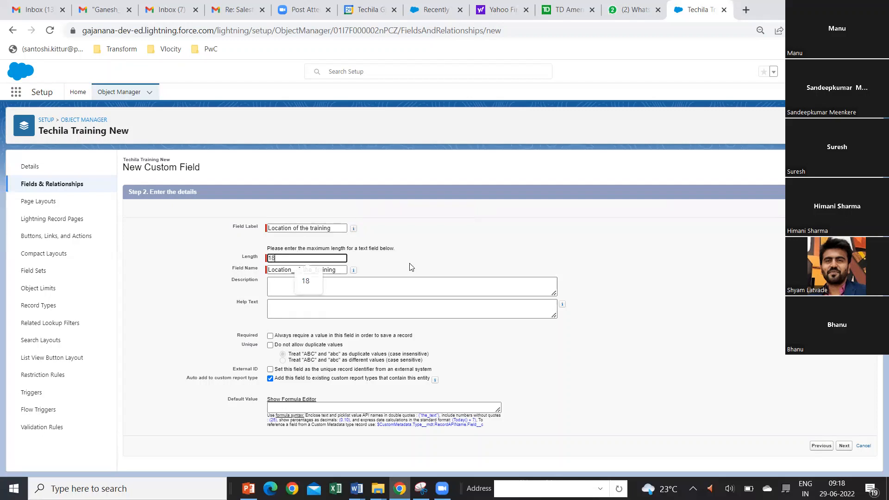
{"action": "left_click", "coordinate": [306, 302]}
- Make the Location of the training field required, leave its default value empty and continue to field-level security
{"action": "left_click", "coordinate": [271, 336]}
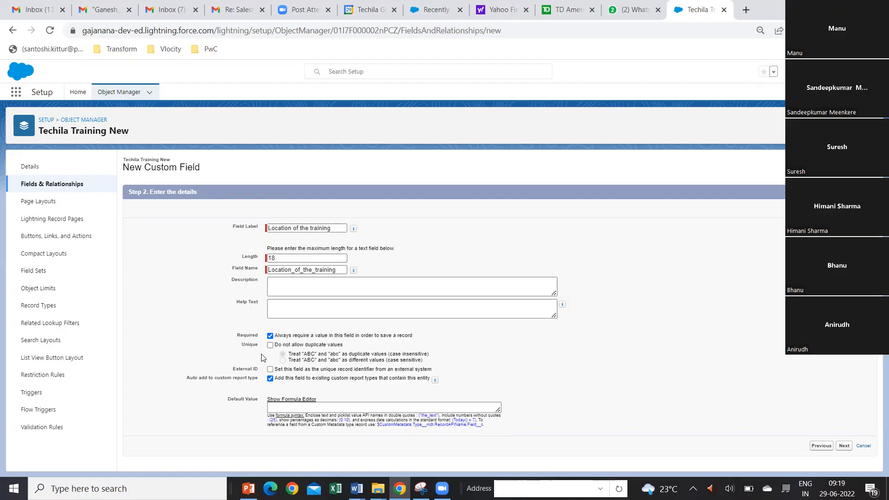
{"action": "left_click", "coordinate": [287, 410]}
{"action": "left_click", "coordinate": [845, 446]}
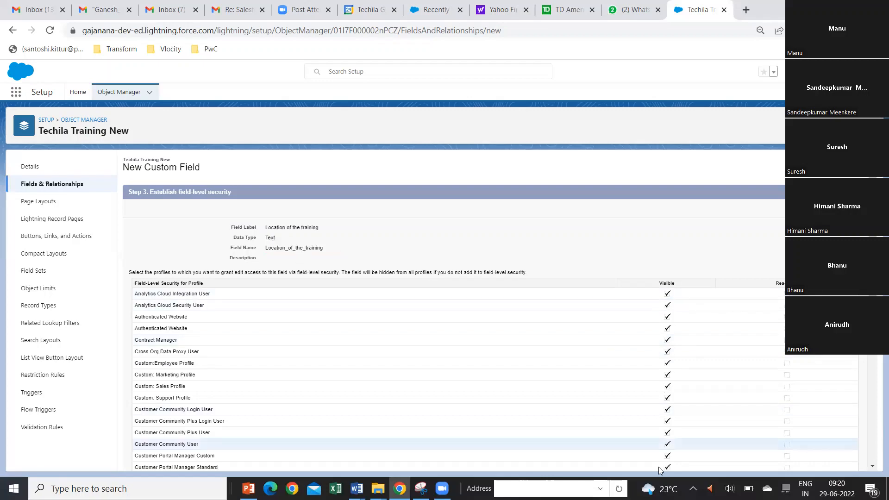
- Review the field-level security list to see the Visible and Read-Only settings of each profile for the field
{"action": "scroll", "coordinate": [723, 389], "scroll_direction": "down", "scroll_amount": 6}
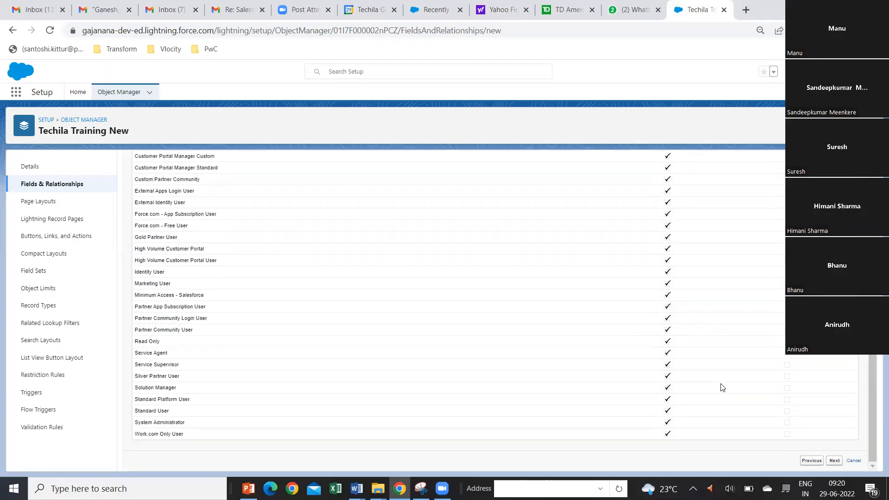
{"action": "scroll", "coordinate": [723, 388], "scroll_direction": "up", "scroll_amount": 6}
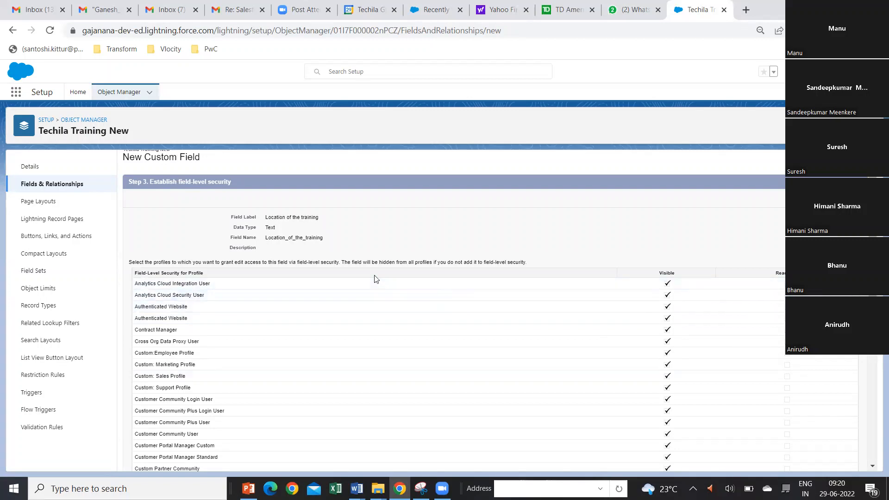
{"action": "scroll", "coordinate": [728, 391], "scroll_direction": "down", "scroll_amount": 4}
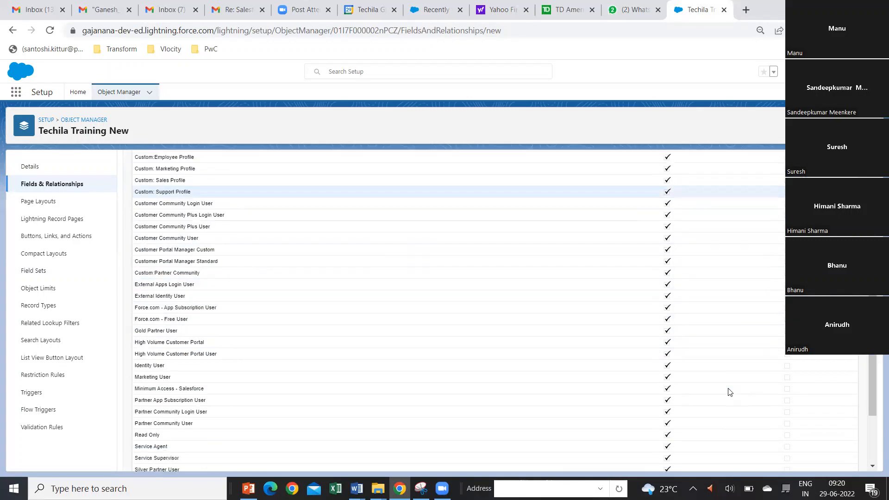
{"action": "scroll", "coordinate": [730, 392], "scroll_direction": "down", "scroll_amount": 2}
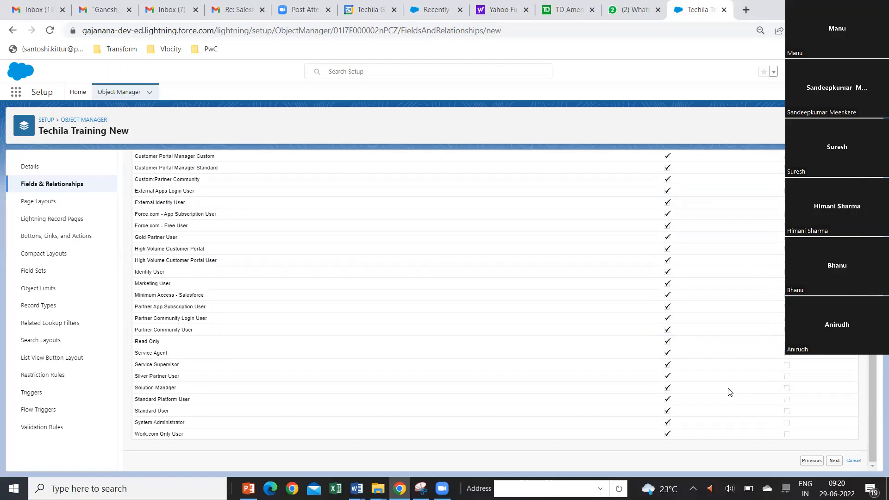
{"action": "scroll", "coordinate": [730, 392], "scroll_direction": "up", "scroll_amount": 6}
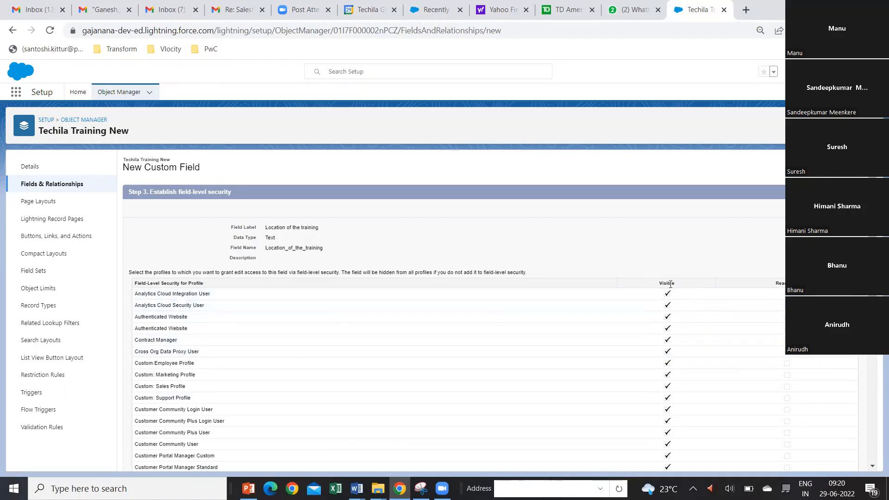
- Look through the profiles in the field-level security list for the Location of the training field, down to Work.com Only User
{"action": "scroll", "coordinate": [737, 417], "scroll_direction": "down", "scroll_amount": 6}
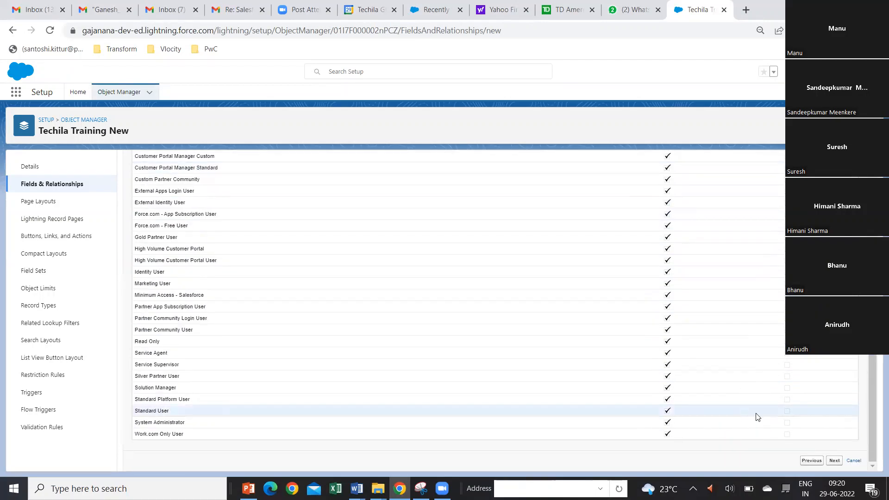
{"action": "left_click", "coordinate": [834, 461]}
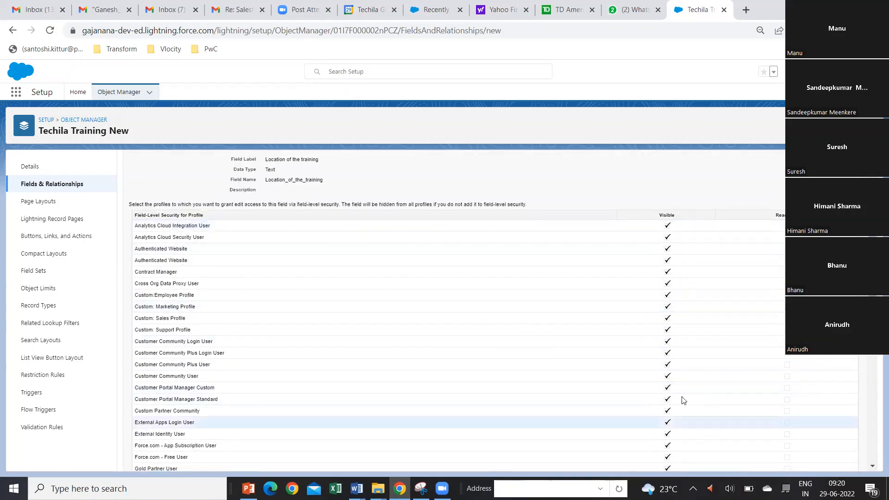
{"action": "scroll", "coordinate": [720, 405], "scroll_direction": "down", "scroll_amount": 5}
{"action": "scroll", "coordinate": [472, 341], "scroll_direction": "up", "scroll_amount": 5}
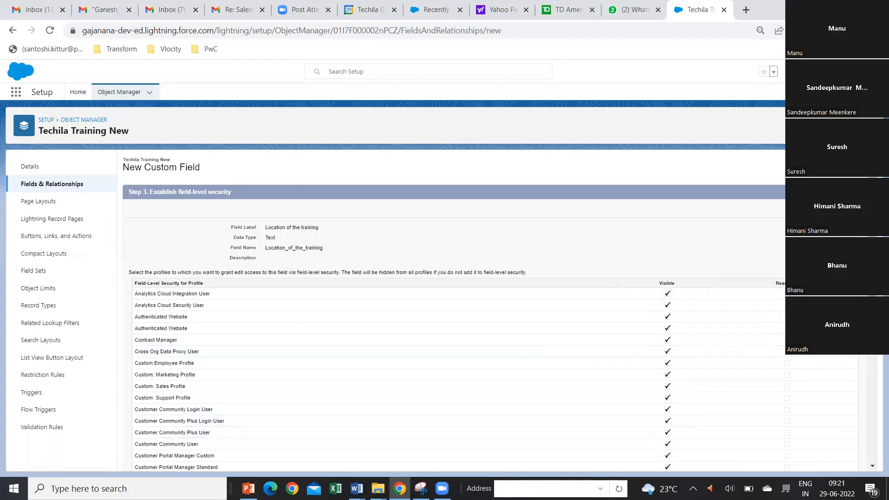
- Make Location of the training optional to compare its field-level security, and restore its Required setting before returning to field-level security
{"action": "left_click", "coordinate": [812, 208]}
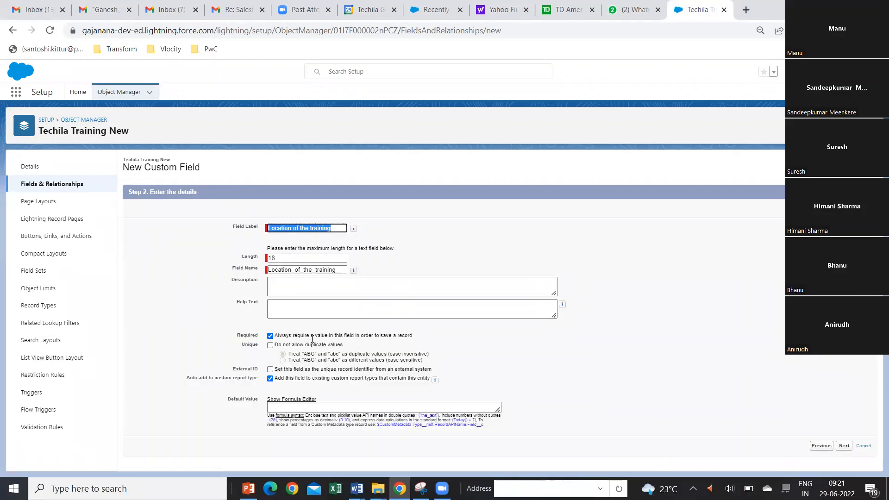
{"action": "left_click", "coordinate": [270, 336]}
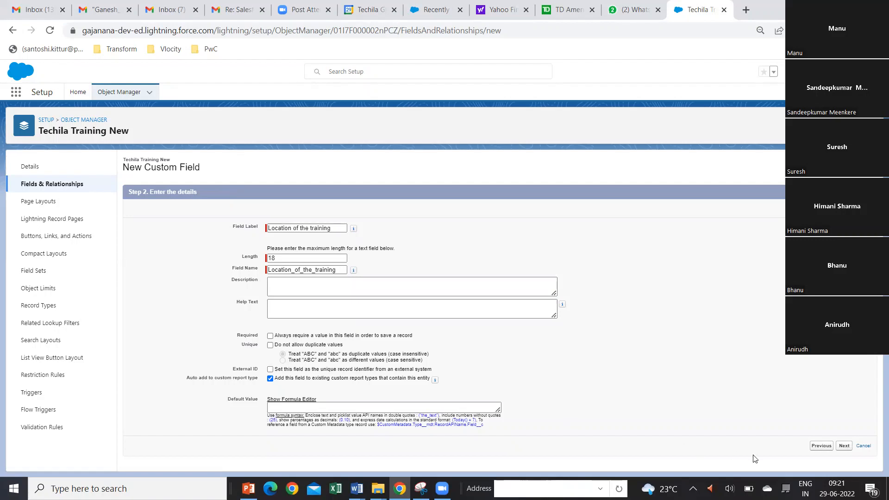
{"action": "left_click", "coordinate": [842, 446]}
{"action": "left_click", "coordinate": [270, 336]}
{"action": "left_click", "coordinate": [844, 208]}
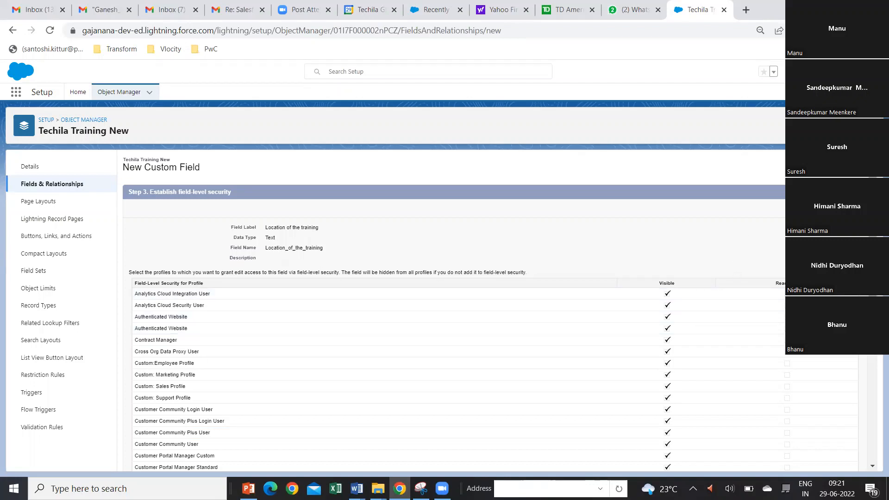
- Save the Location of the training field and start another custom field with the Picklist data type, continuing to its details
{"action": "left_click", "coordinate": [829, 209]}
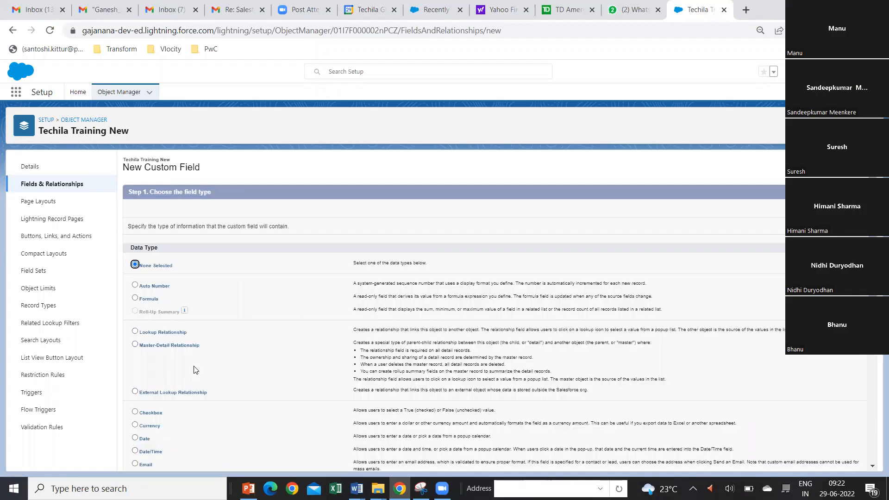
{"action": "scroll", "coordinate": [195, 380], "scroll_direction": "down", "scroll_amount": 4}
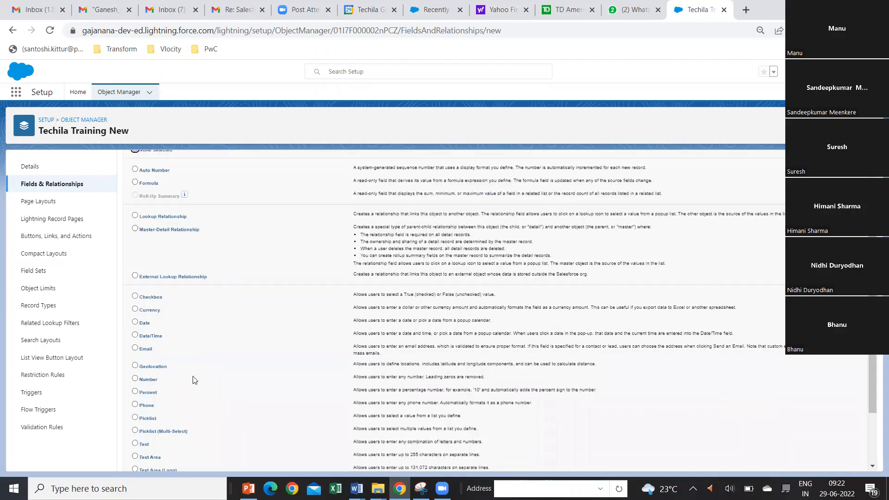
{"action": "left_click", "coordinate": [136, 360]}
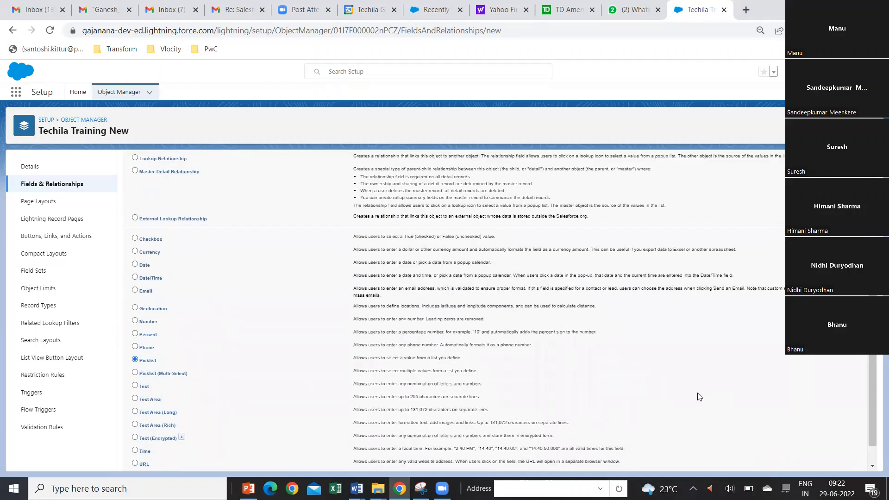
{"action": "scroll", "coordinate": [700, 397], "scroll_direction": "down", "scroll_amount": 1}
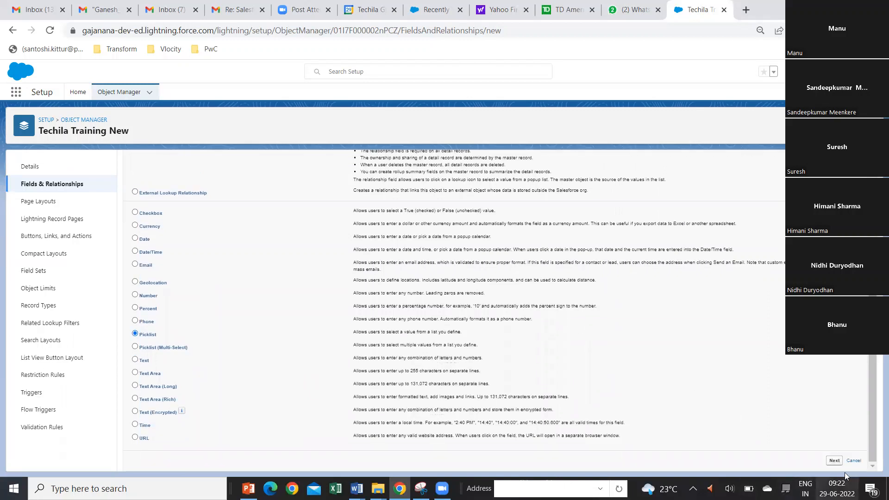
{"action": "left_click", "coordinate": [834, 461]}
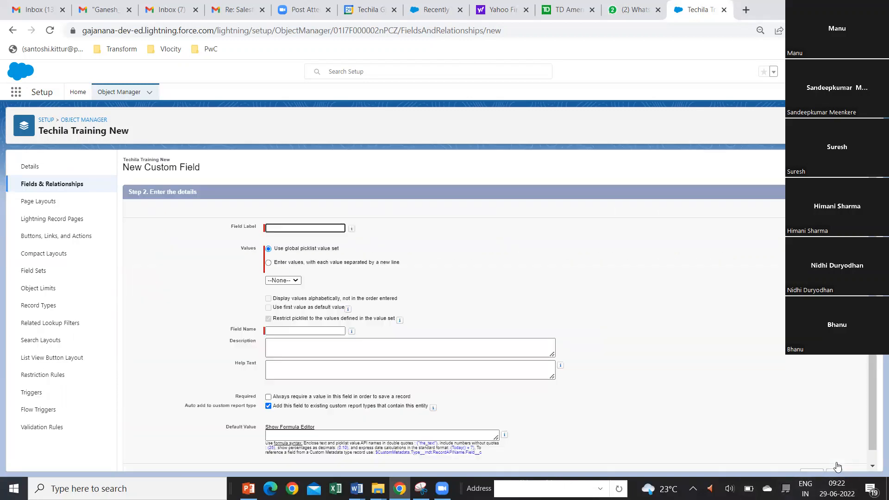
- Label the picklist field "Training Courses" and choose to enter its values one per line instead of using a global picklist value set
{"action": "left_click", "coordinate": [287, 228]}
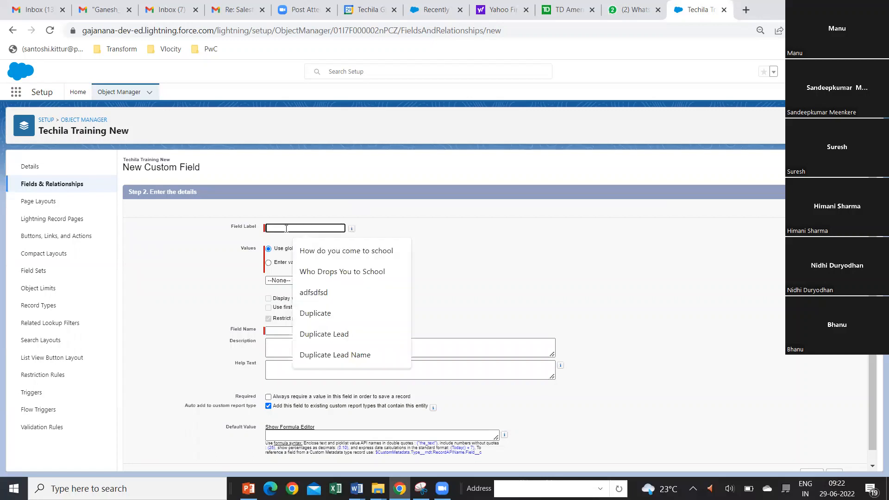
{"action": "type", "text": "T"}
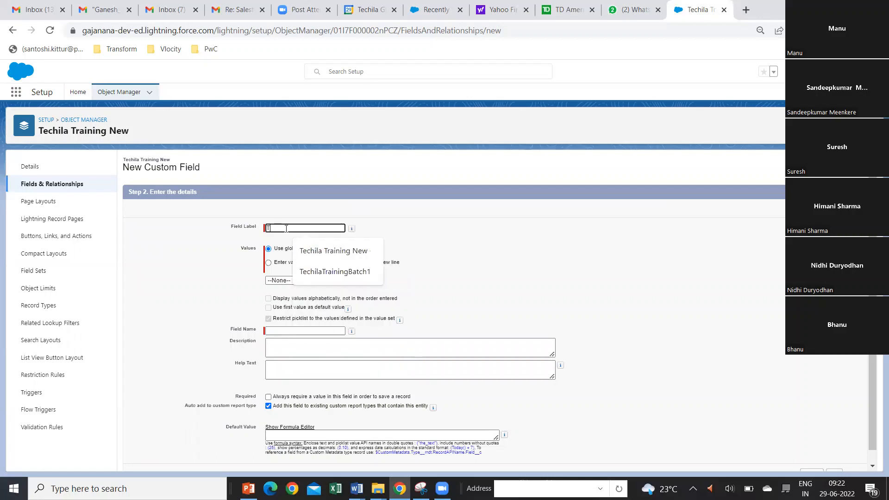
{"action": "type", "text": "raining"}
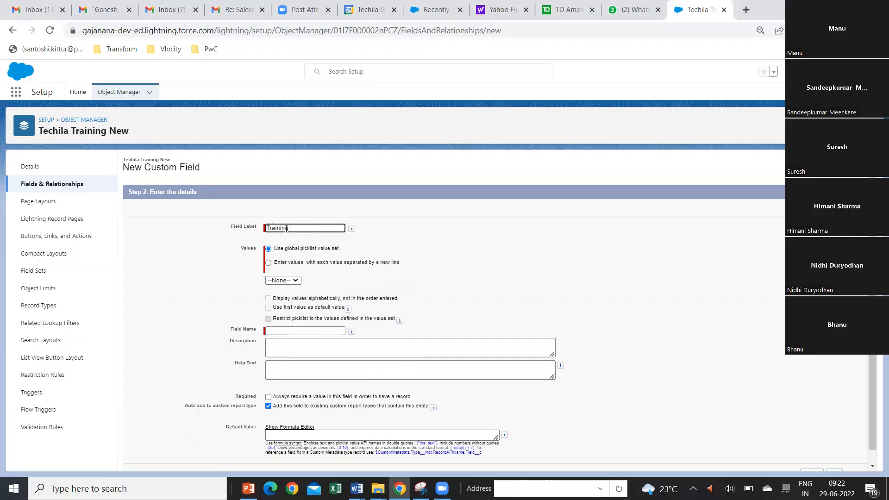
{"action": "type", "text": " Courses"}
{"action": "left_click", "coordinate": [294, 281]}
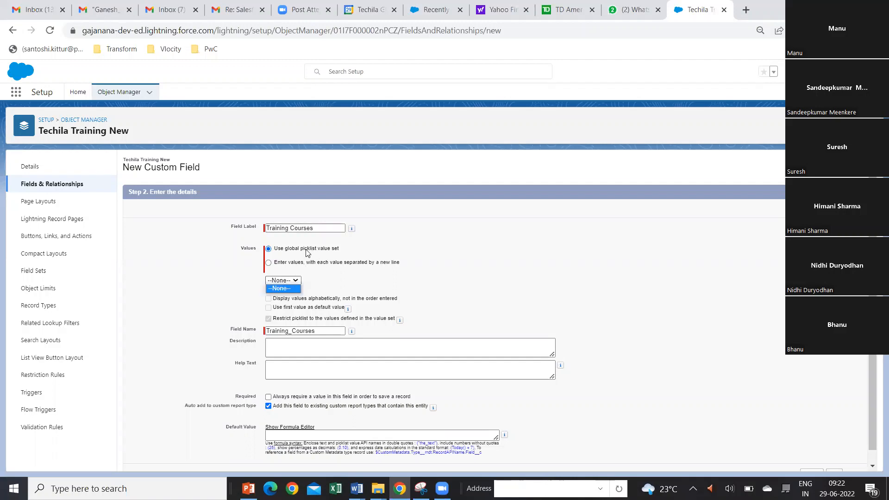
{"action": "left_click", "coordinate": [269, 263]}
- Enter Salesforce, Python, Java, JavaScript and Apex as the picklist values, each on its own line
{"action": "left_click", "coordinate": [292, 294]}
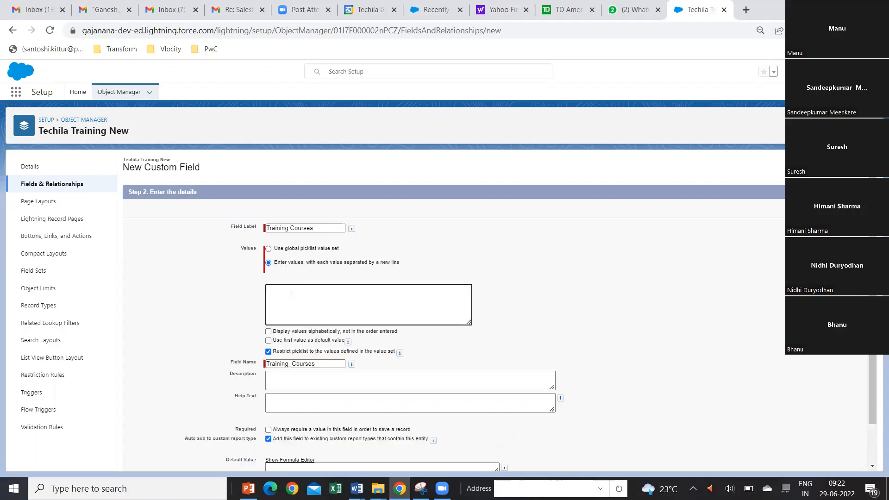
{"action": "type", "text": "Salesforce"}
{"action": "key", "text": "Return"}
{"action": "type", "text": "Python"}
{"action": "key", "text": "Return"}
{"action": "type", "text": "Java"}
{"action": "key", "text": "Return"}
{"action": "type", "text": "JavaScript"}
{"action": "key", "text": "Return"}
{"action": "type", "text": "Ape"}
- Add None as the first picklist value and keep the values displayed in the order entered, not alphabetically
{"action": "left_click", "coordinate": [269, 332]}
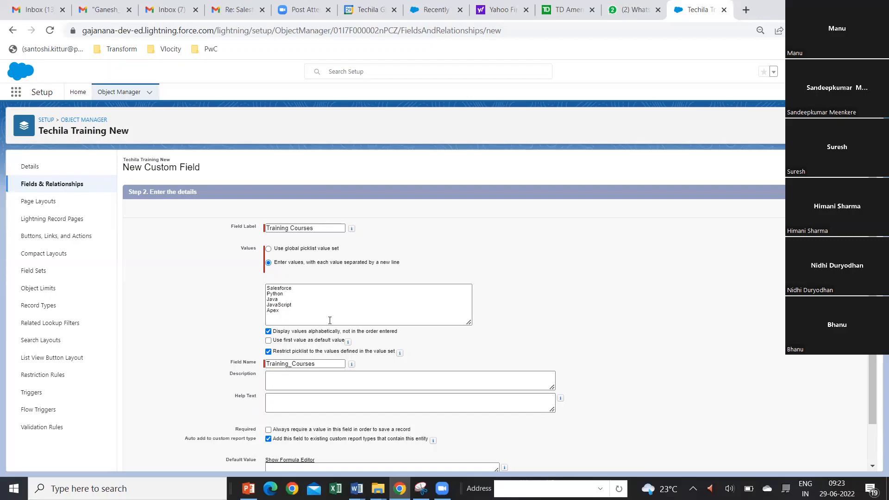
{"action": "left_click", "coordinate": [276, 291]}
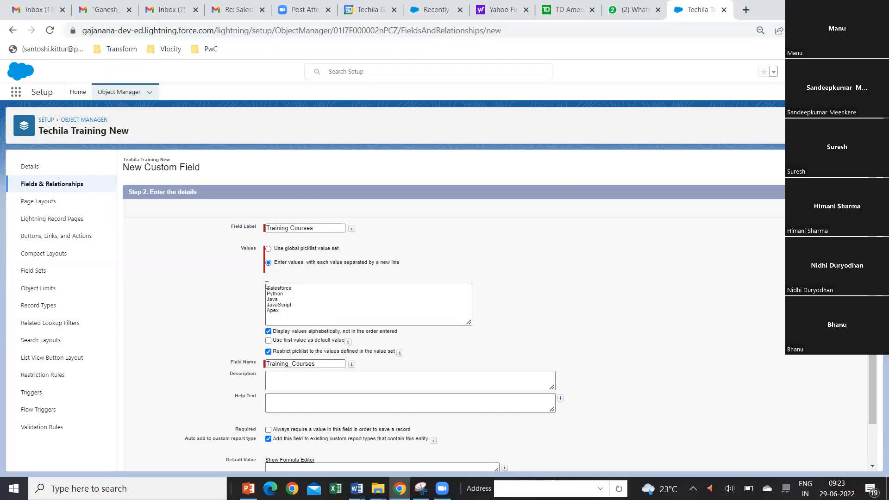
{"action": "left_click", "coordinate": [310, 324]}
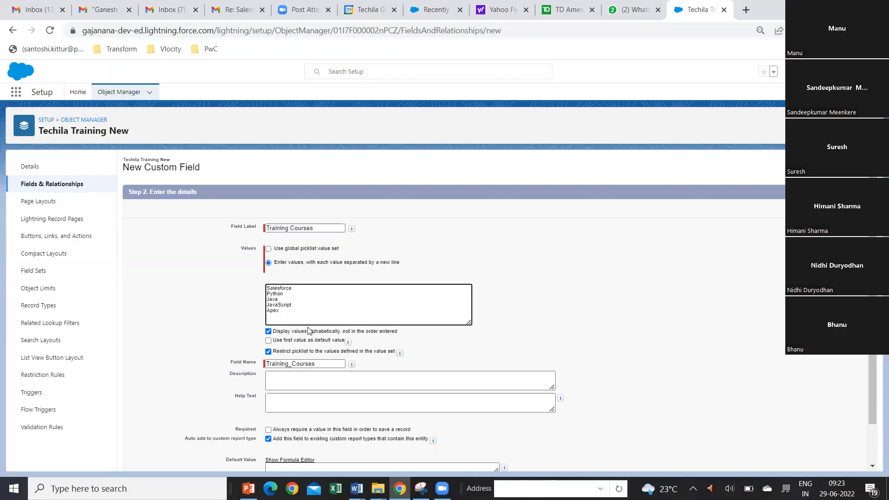
{"action": "key", "text": "Return"}
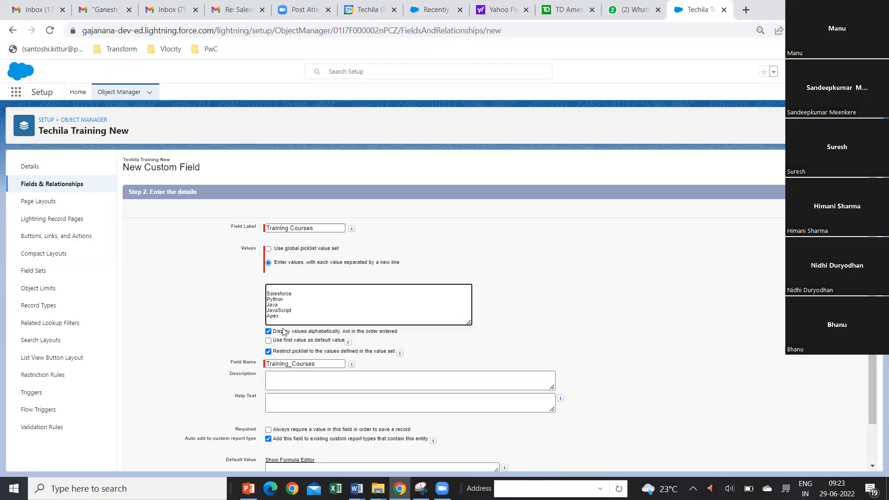
{"action": "left_click", "coordinate": [269, 331]}
{"action": "left_click", "coordinate": [269, 331]}
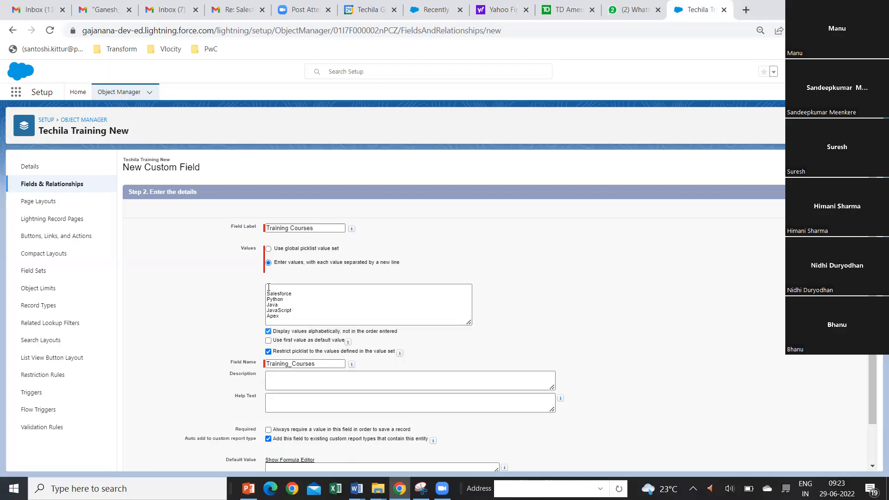
{"action": "left_click", "coordinate": [282, 292]}
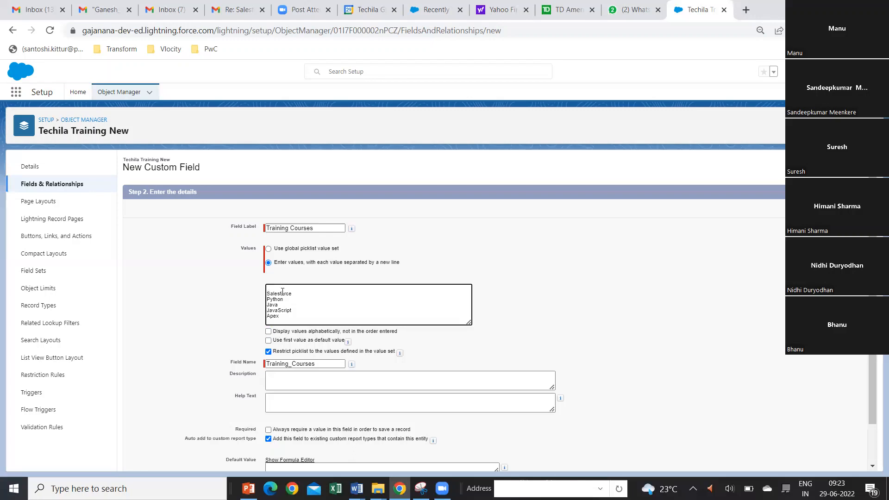
{"action": "type", "text": "None"}
{"action": "left_click", "coordinate": [473, 359]}
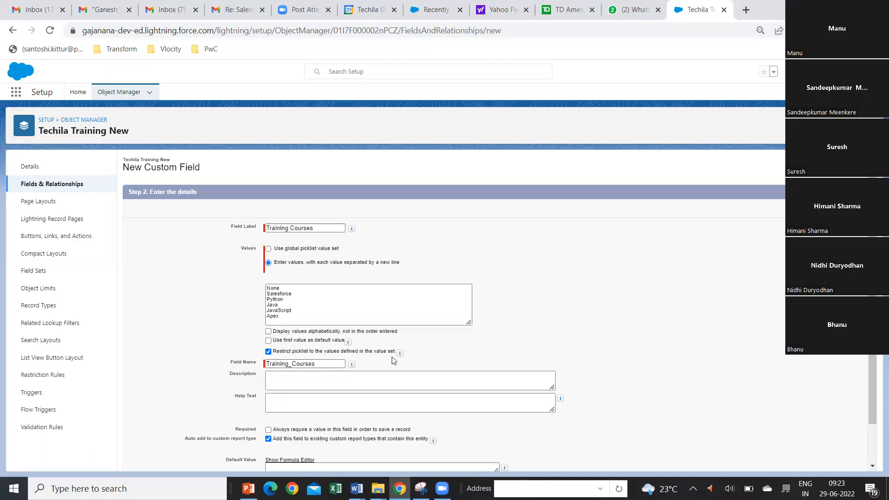
- Keep the Training Courses picklist restricted to the values in its value set and continue to field-level security
{"action": "left_click", "coordinate": [268, 352]}
{"action": "left_click", "coordinate": [269, 353]}
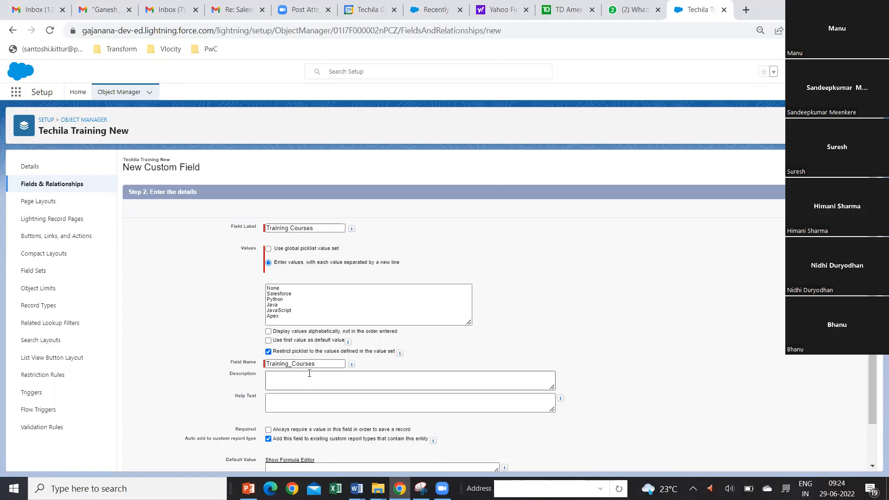
{"action": "mouse_move", "coordinate": [352, 366]}
{"action": "scroll", "coordinate": [352, 366], "scroll_direction": "down", "scroll_amount": 1}
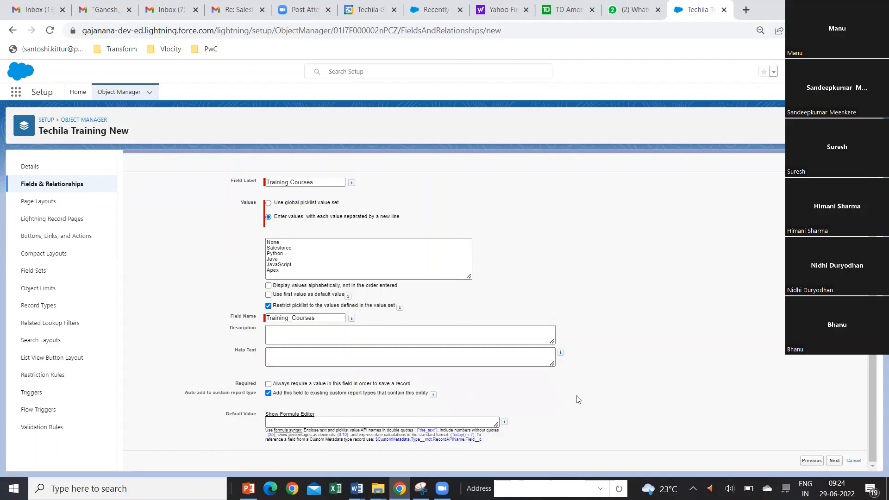
{"action": "left_click", "coordinate": [835, 461]}
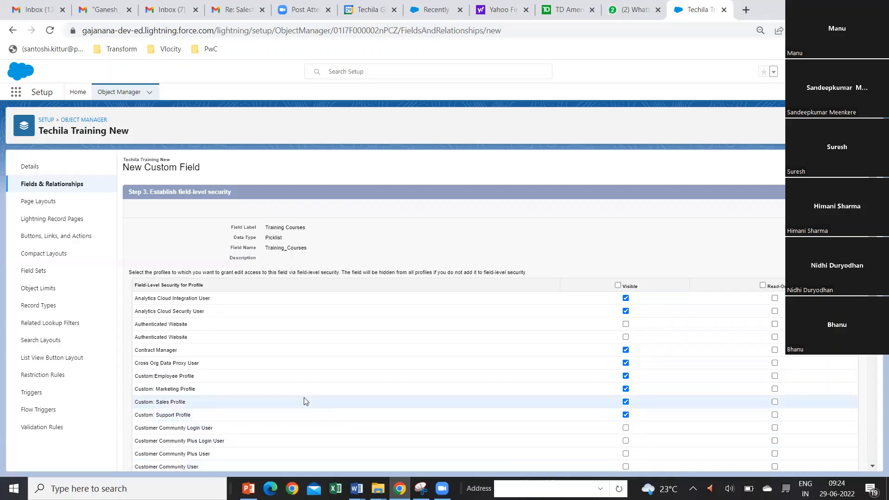
- Accept the default field-level security and the Techila Training New Layout for Training Courses, and save it to start another field
{"action": "scroll", "coordinate": [654, 413], "scroll_direction": "down", "scroll_amount": 7}
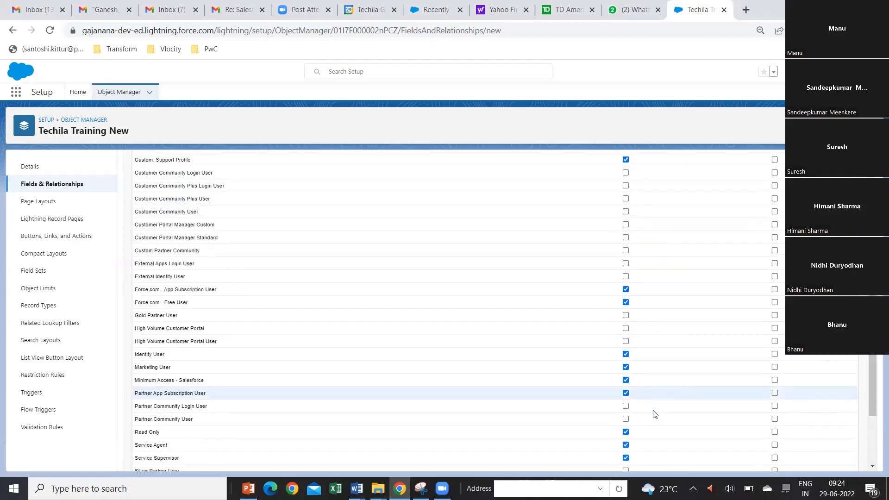
{"action": "scroll", "coordinate": [653, 413], "scroll_direction": "up", "scroll_amount": 4}
{"action": "scroll", "coordinate": [653, 413], "scroll_direction": "down", "scroll_amount": 4}
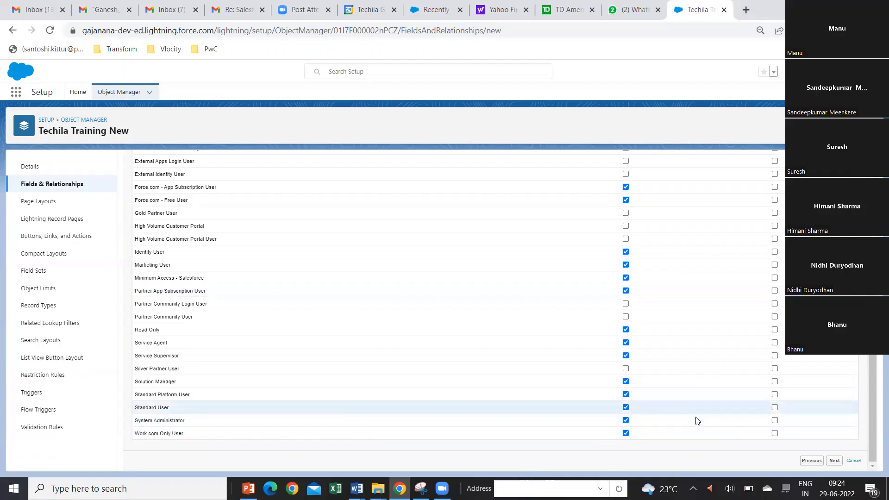
{"action": "left_click", "coordinate": [835, 462]}
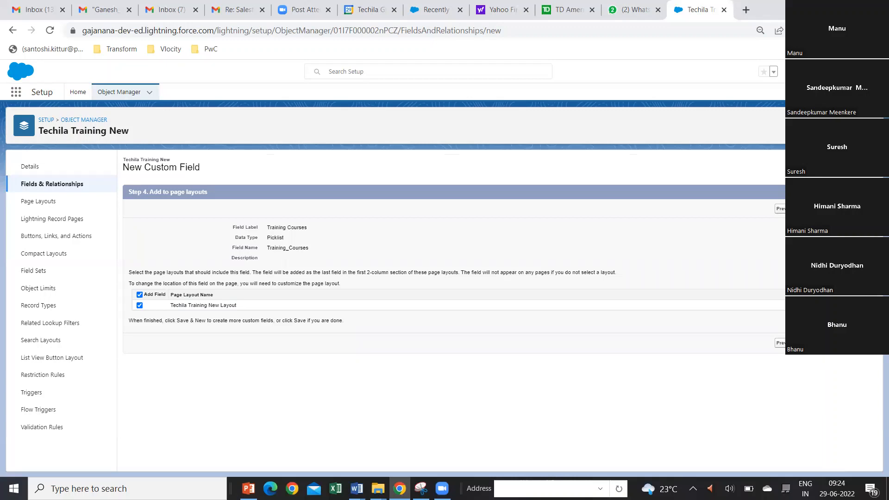
{"action": "left_click", "coordinate": [813, 344]}
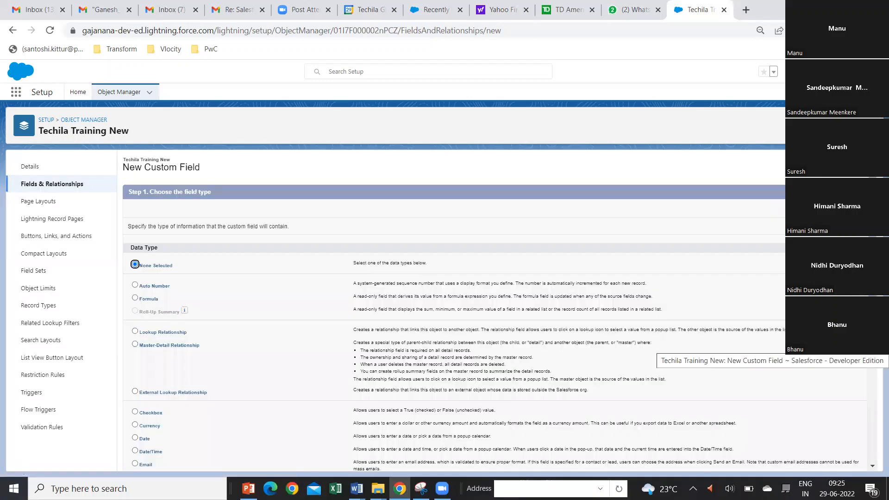
{"action": "scroll", "coordinate": [246, 392], "scroll_direction": "down", "scroll_amount": 4}
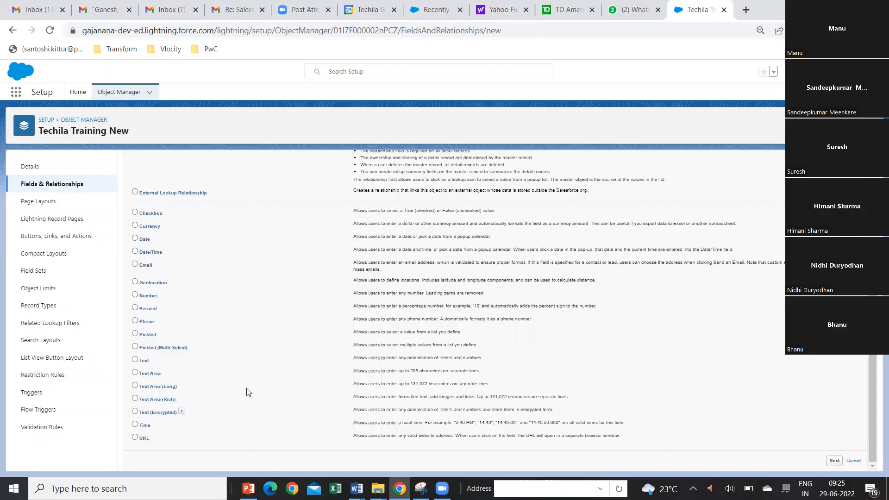
{"action": "left_click", "coordinate": [134, 333]}
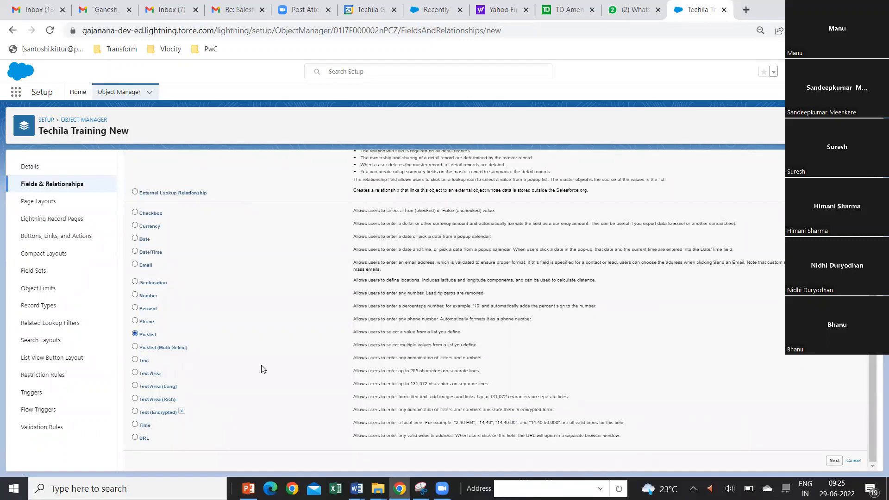
{"action": "left_click", "coordinate": [835, 461]}
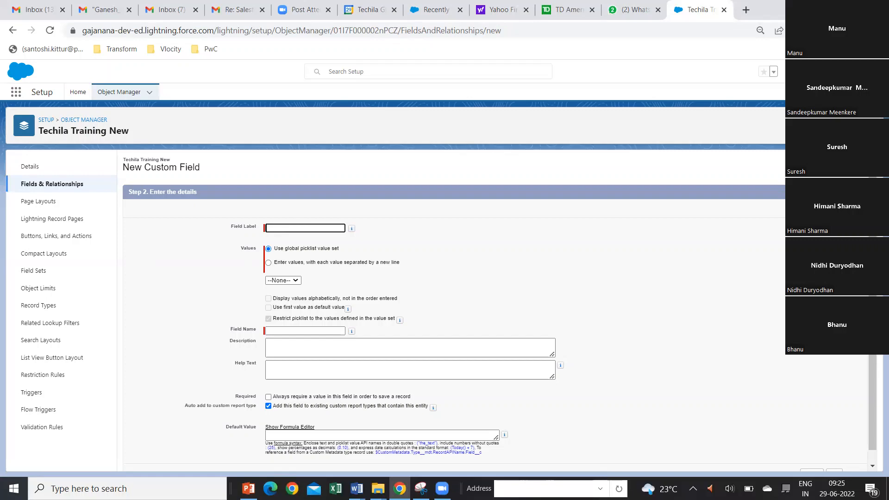
{"action": "left_click", "coordinate": [812, 208]}
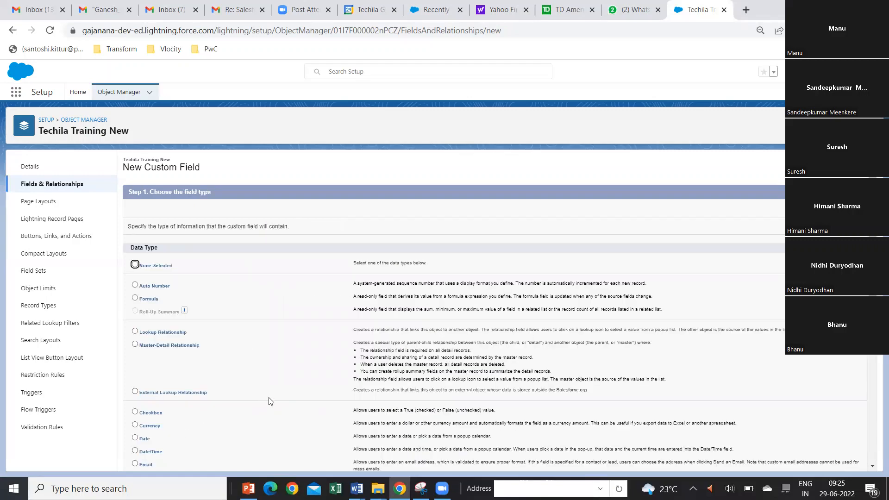
{"action": "scroll", "coordinate": [271, 402], "scroll_direction": "down", "scroll_amount": 3}
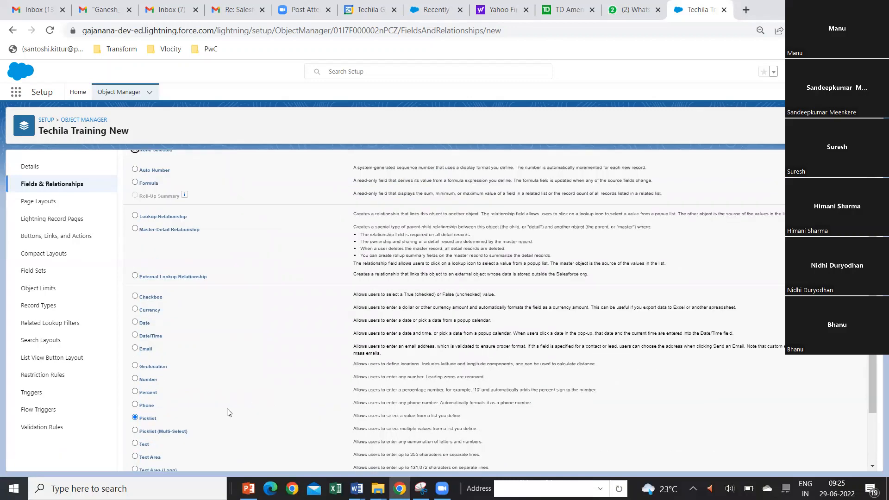
{"action": "scroll", "coordinate": [241, 423], "scroll_direction": "down", "scroll_amount": 1}
{"action": "scroll", "coordinate": [241, 424], "scroll_direction": "down", "scroll_amount": 1}
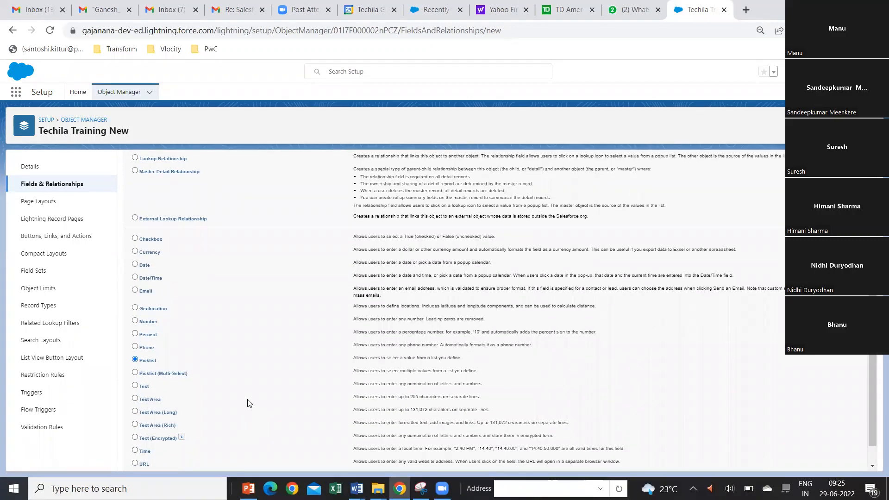
{"action": "scroll", "coordinate": [248, 403], "scroll_direction": "down", "scroll_amount": 1}
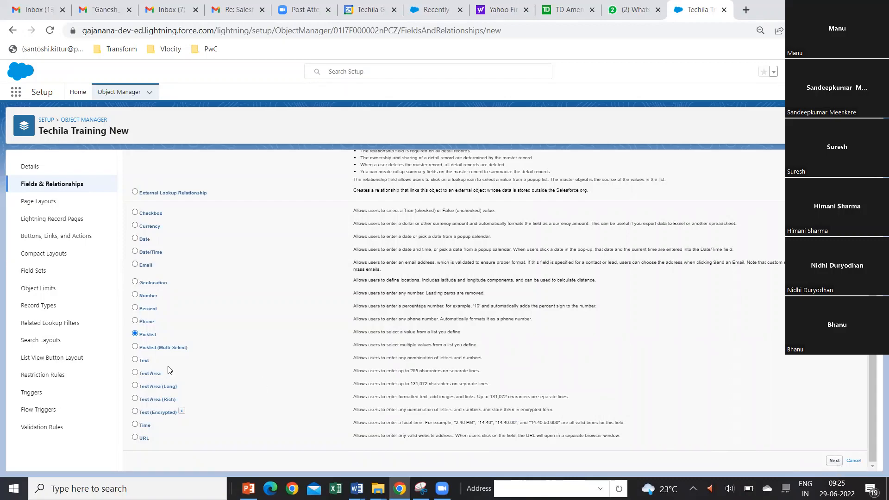
{"action": "scroll", "coordinate": [225, 372], "scroll_direction": "up", "scroll_amount": 5}
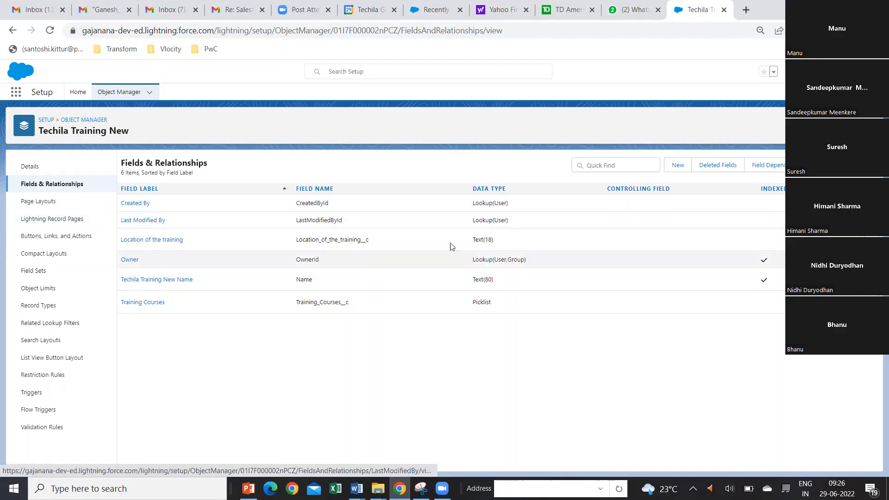
- Open the Sales app in a new browser tab and switch to it
{"action": "left_click", "coordinate": [16, 92]}
{"action": "right_click", "coordinate": [50, 156]}
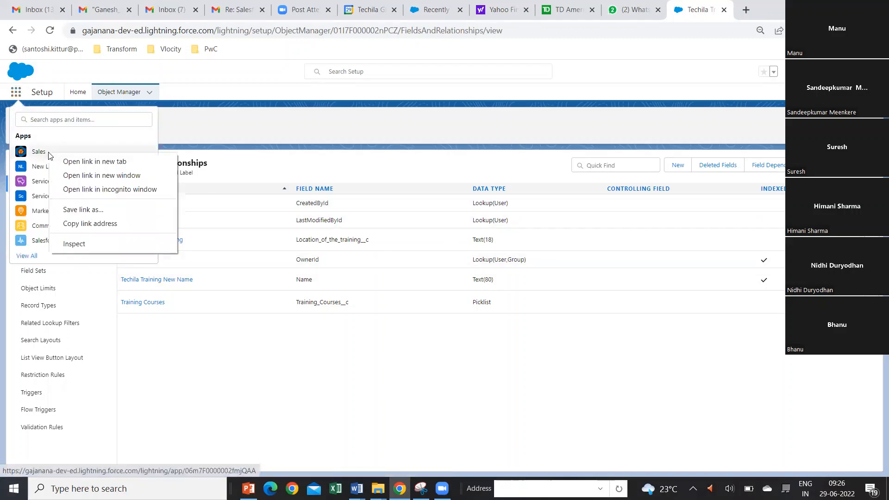
{"action": "left_click", "coordinate": [77, 162]}
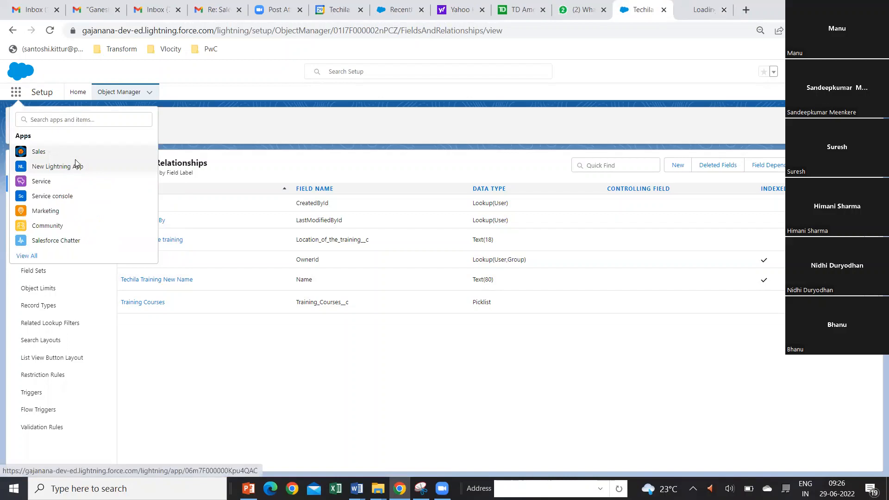
{"action": "left_click", "coordinate": [701, 10]}
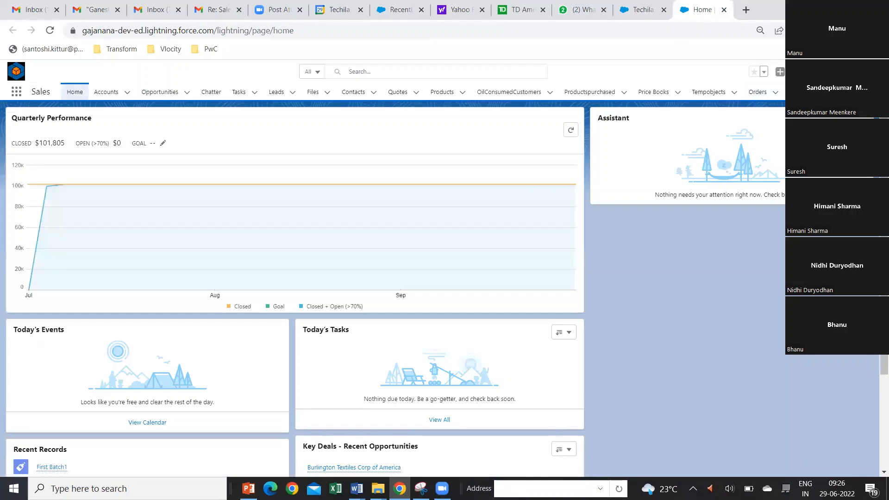
{"action": "left_click", "coordinate": [641, 9]}
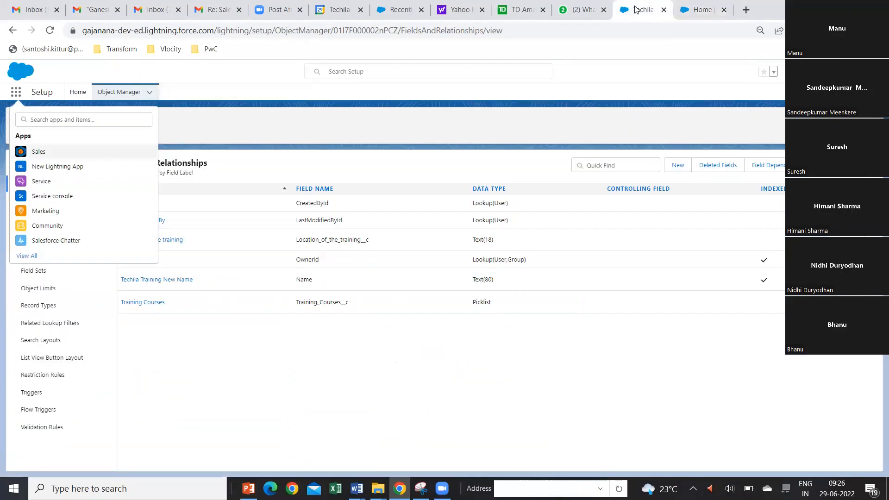
{"action": "left_click", "coordinate": [710, 8]}
- Open the First Batch1 record from the TechilaTrainings list
{"action": "left_click", "coordinate": [848, 92]}
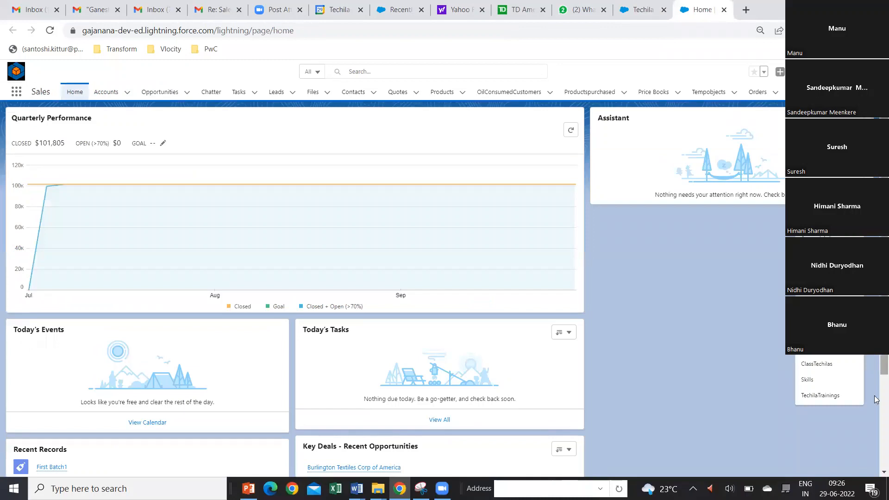
{"action": "left_click", "coordinate": [816, 396]}
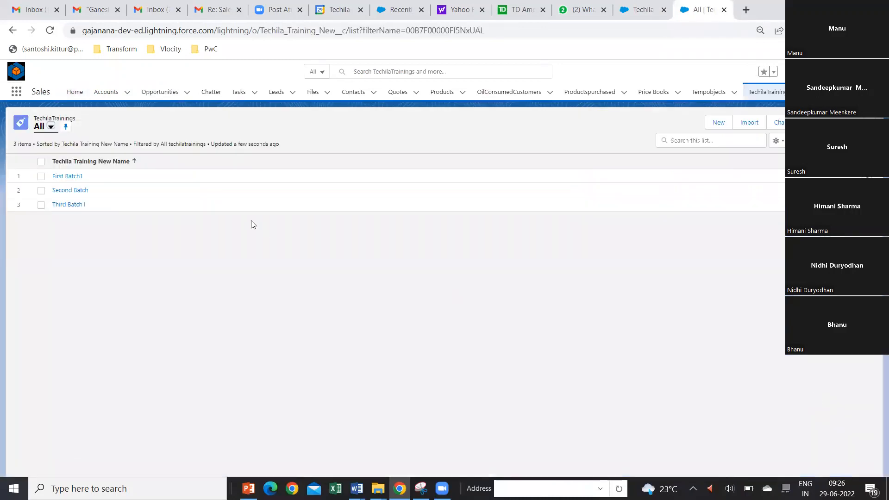
{"action": "left_click", "coordinate": [80, 180]}
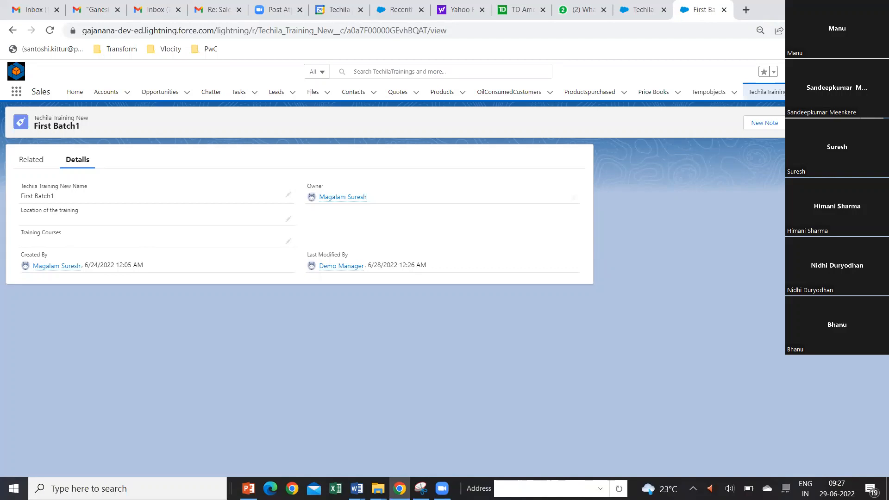
- Open First Batch1 for editing, examine the Training Courses picklist options, and close the form without saving
{"action": "left_click", "coordinate": [800, 123]}
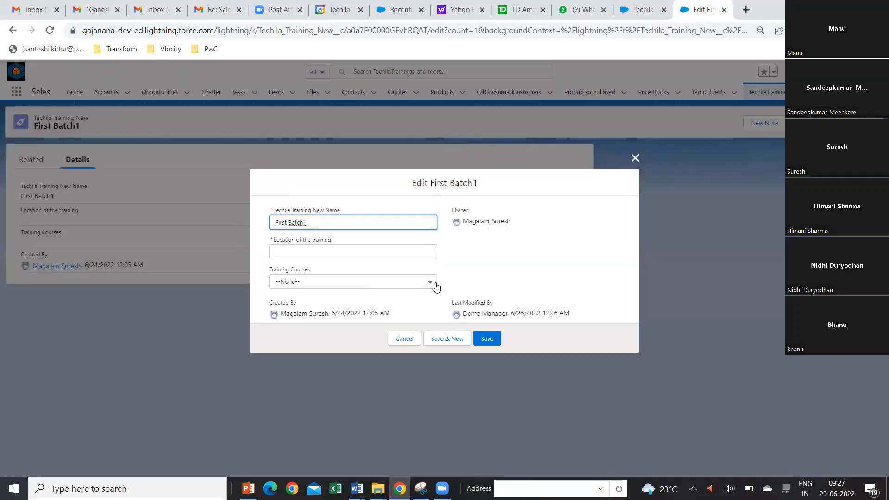
{"action": "left_click", "coordinate": [431, 284]}
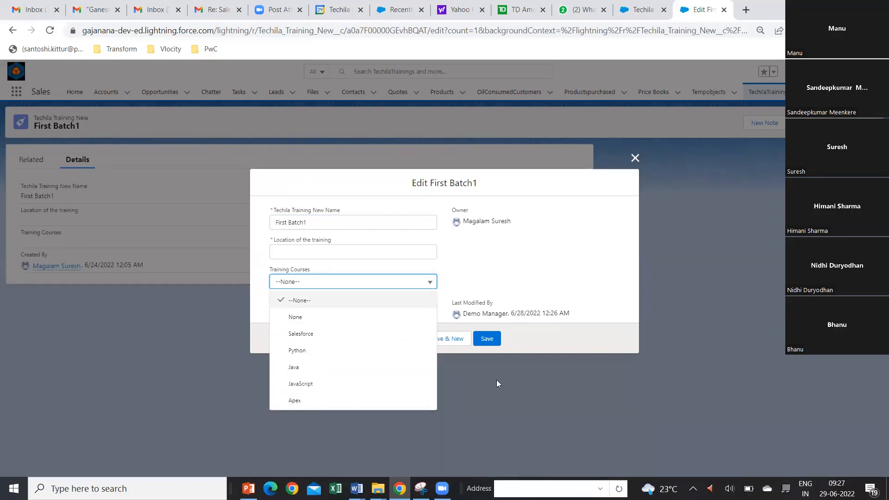
{"action": "left_click", "coordinate": [497, 367]}
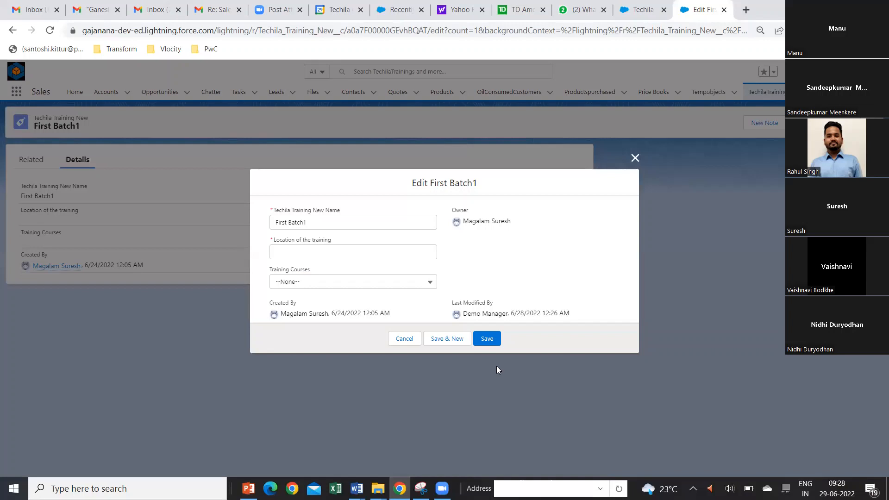
{"action": "left_click", "coordinate": [634, 159]}
{"action": "left_click", "coordinate": [635, 158]}
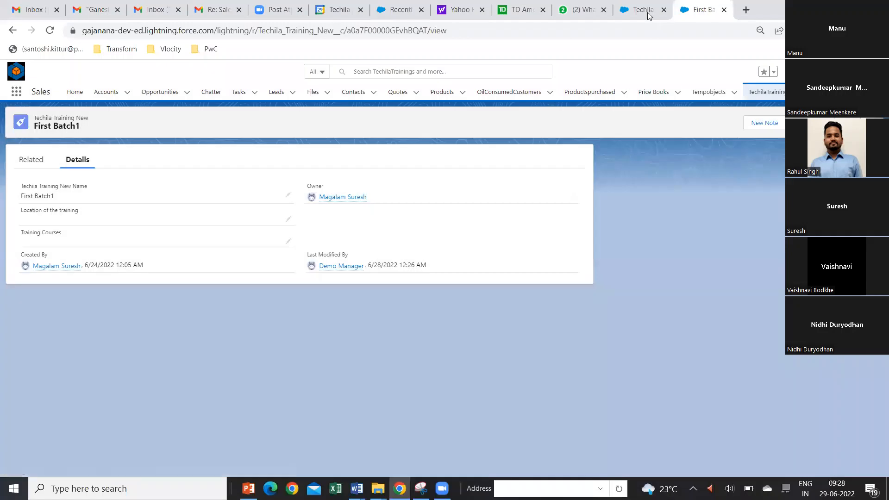
- Return to the Techila Training New object setup, open its Techila Training New Layout page layout and review the layout's sections
{"action": "left_click", "coordinate": [644, 10]}
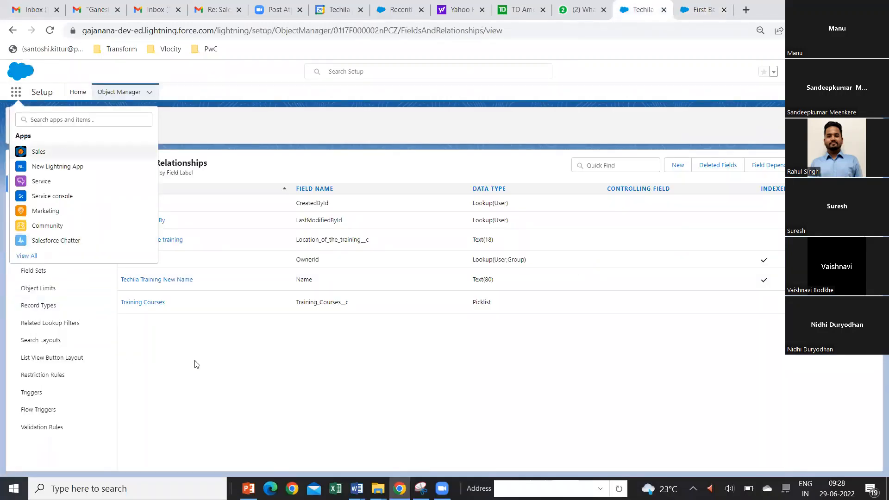
{"action": "key", "text": "Escape"}
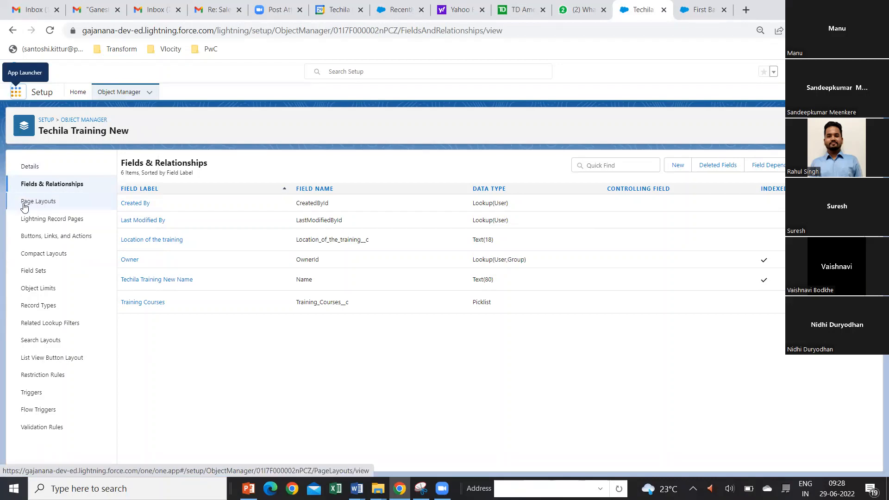
{"action": "left_click", "coordinate": [40, 202]}
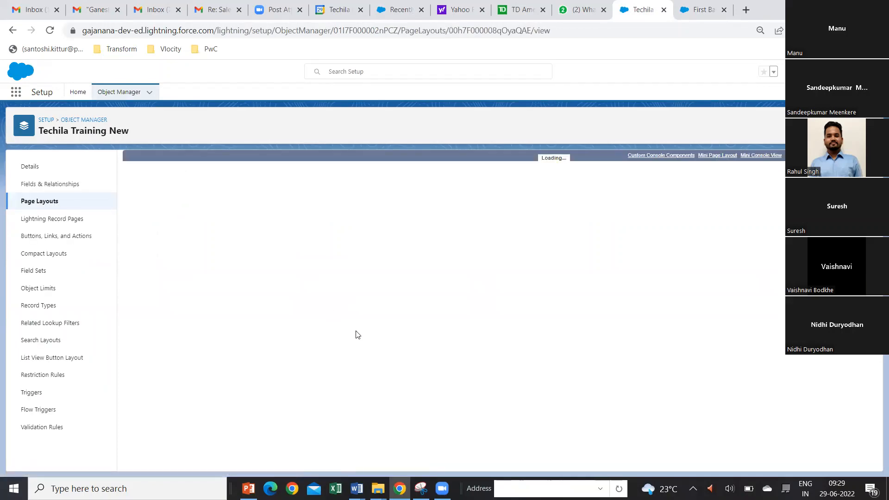
{"action": "scroll", "coordinate": [356, 331], "scroll_direction": "down", "scroll_amount": 3}
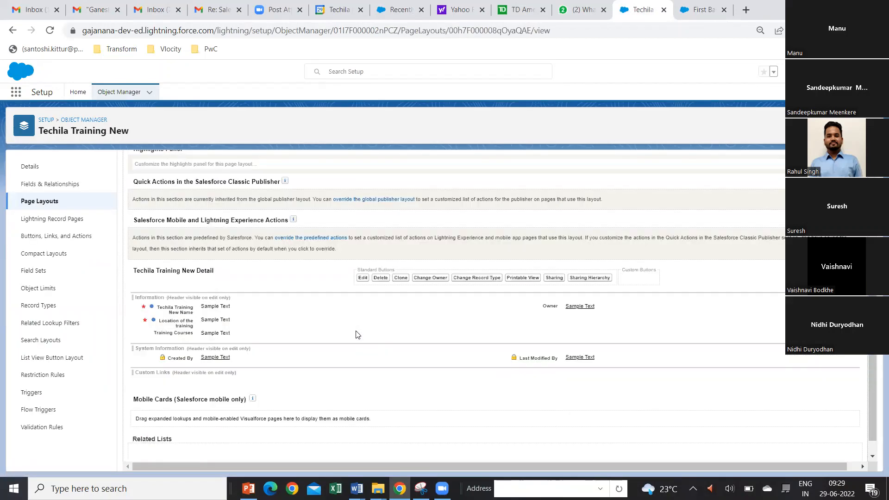
{"action": "scroll", "coordinate": [304, 318], "scroll_direction": "up", "scroll_amount": 2}
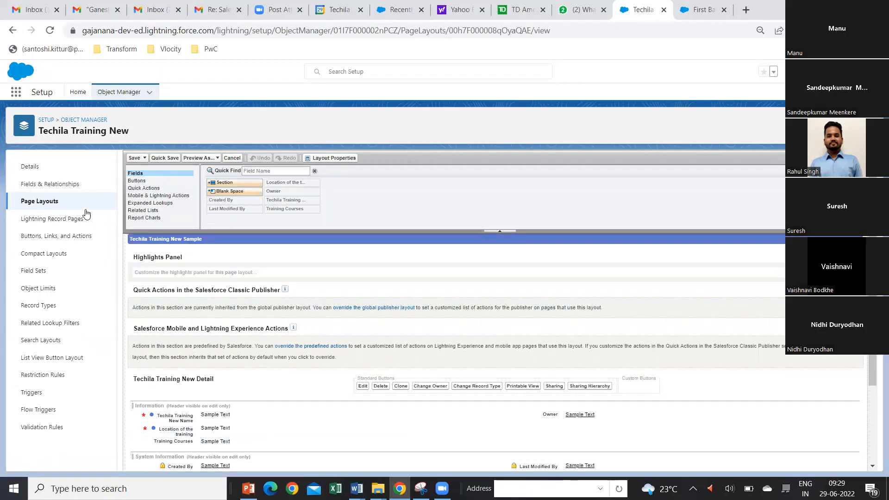
{"action": "scroll", "coordinate": [244, 302], "scroll_direction": "down", "scroll_amount": 3}
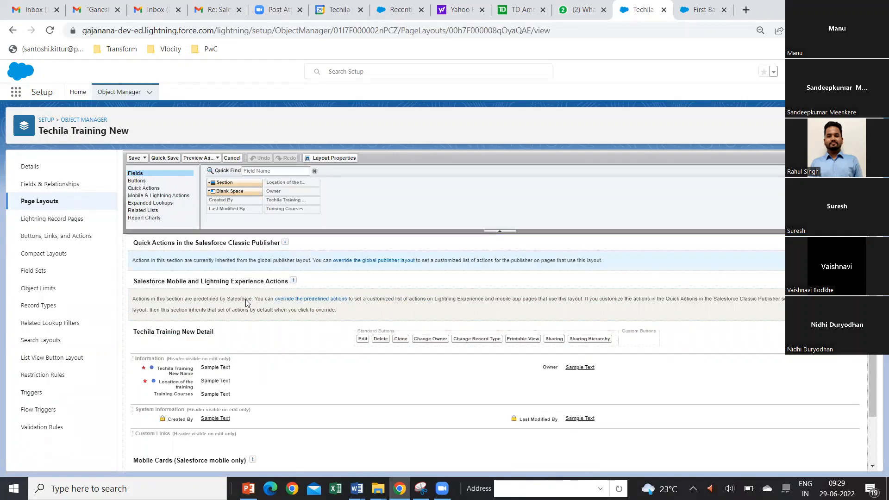
{"action": "scroll", "coordinate": [208, 260], "scroll_direction": "up", "scroll_amount": 5}
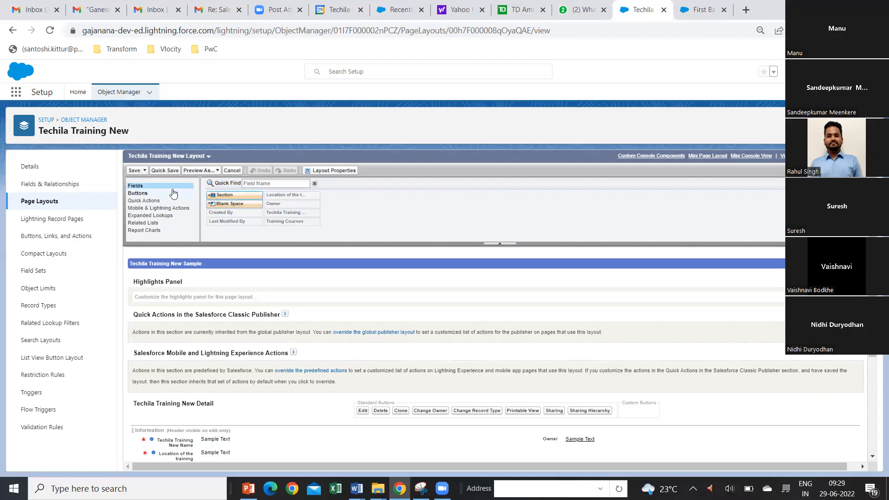
- Examine the layout elements available as fields, buttons, quick actions, mobile and Lightning actions and related lists, and return to the fields
{"action": "left_click", "coordinate": [137, 193]}
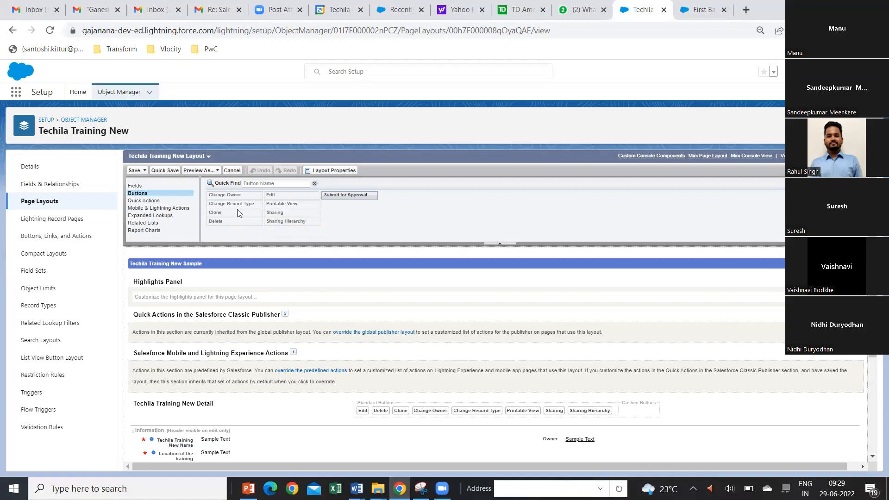
{"action": "left_click", "coordinate": [147, 187]}
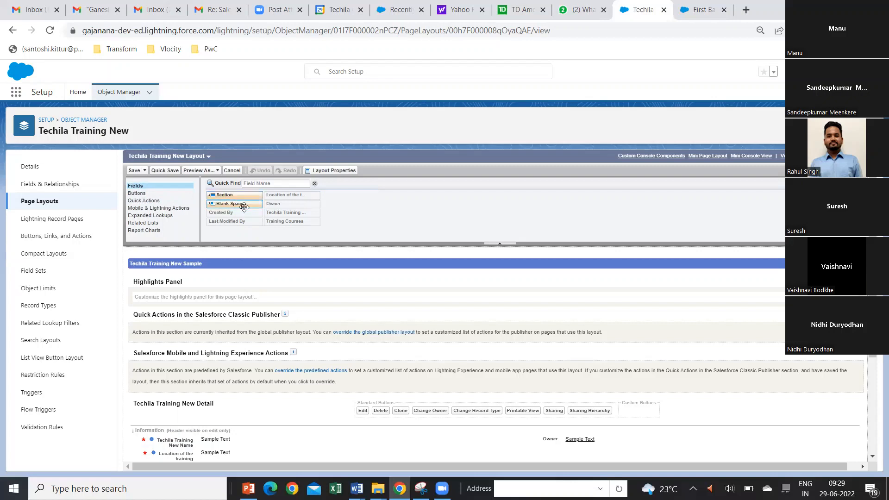
{"action": "left_click", "coordinate": [138, 193]}
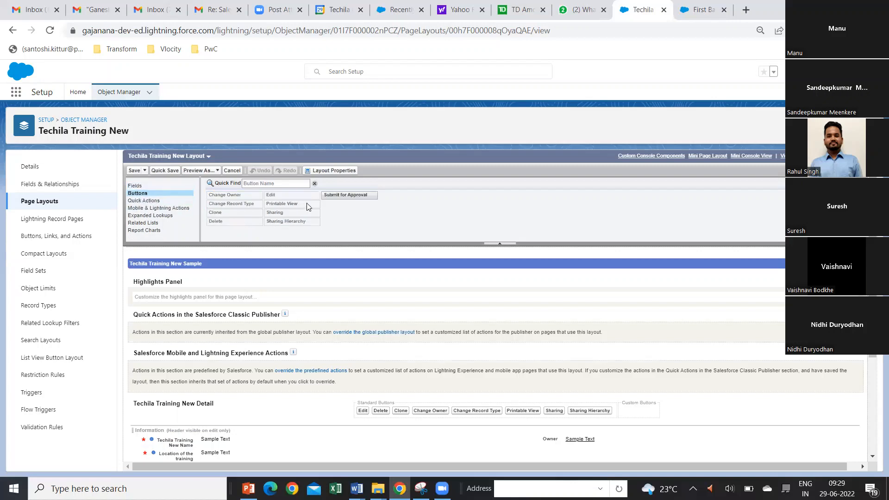
{"action": "left_click", "coordinate": [145, 200]}
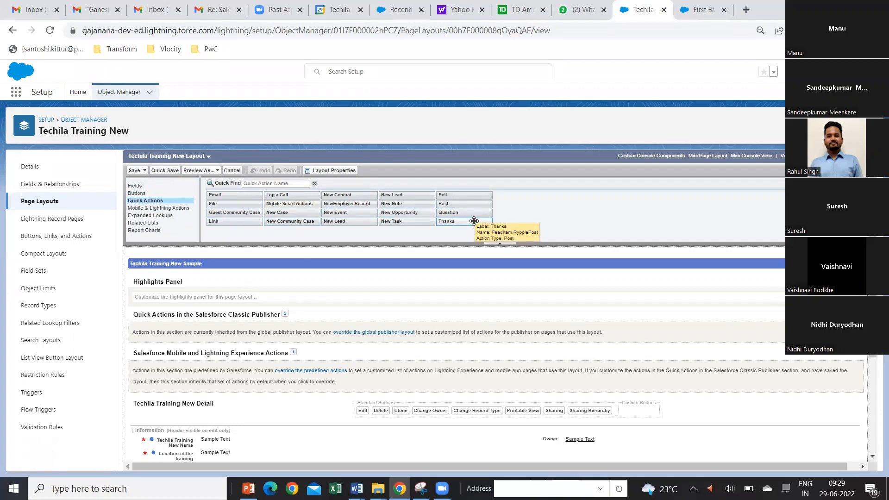
{"action": "left_click", "coordinate": [173, 211]}
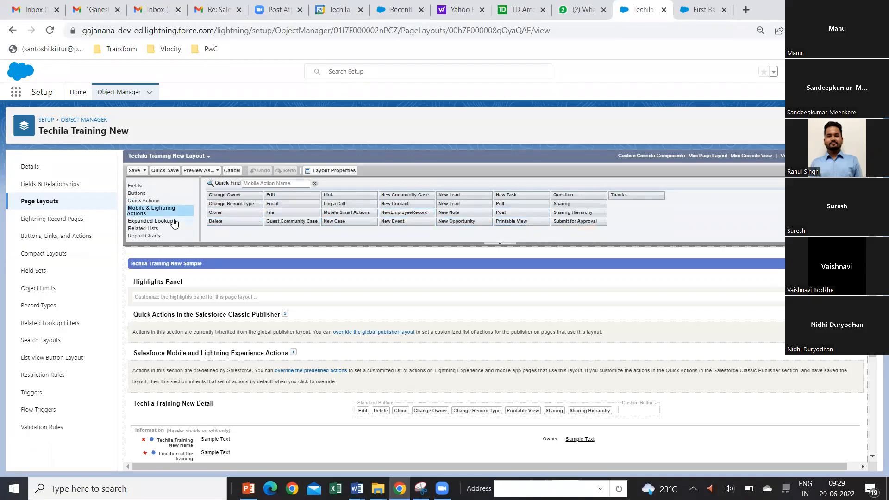
{"action": "left_click", "coordinate": [144, 228]}
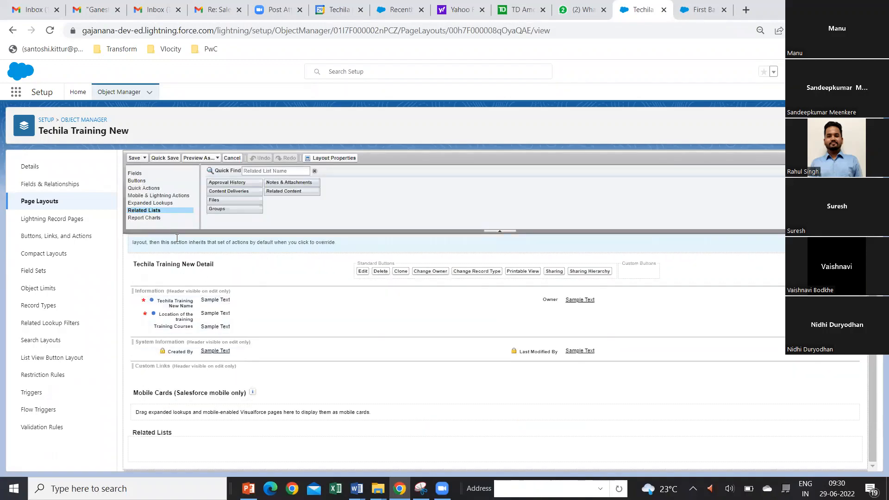
{"action": "scroll", "coordinate": [176, 235], "scroll_direction": "up", "scroll_amount": 3}
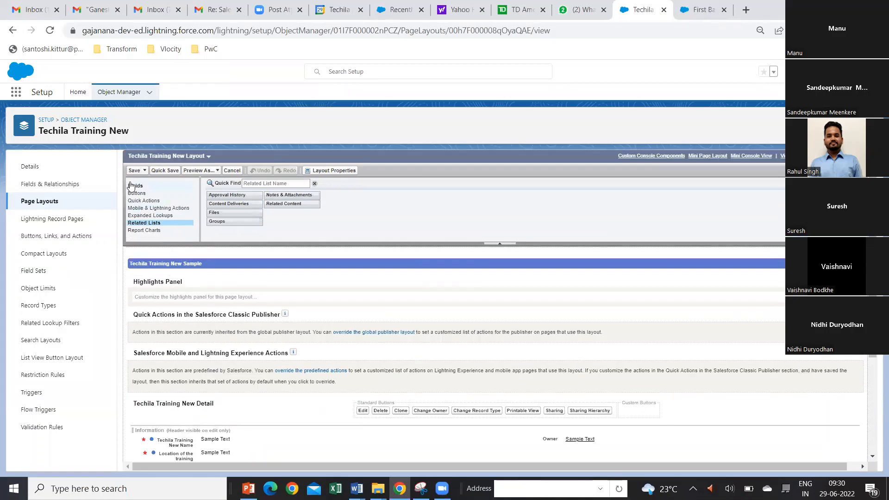
{"action": "left_click", "coordinate": [131, 186]}
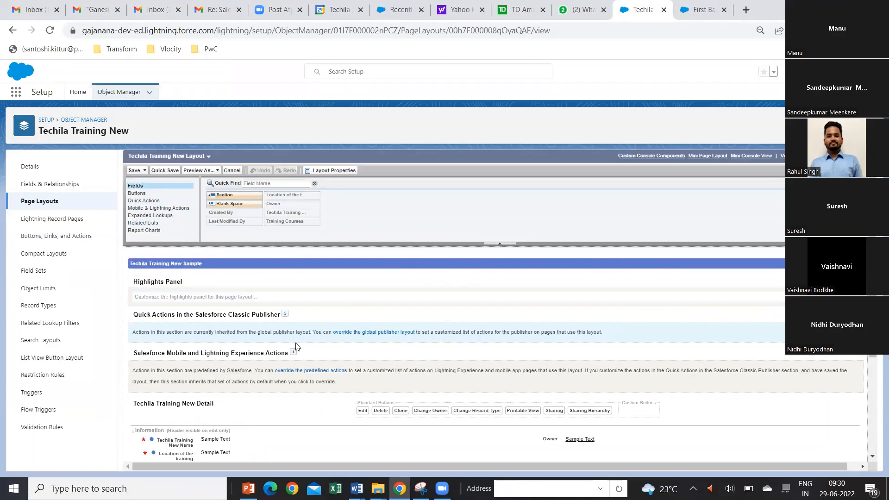
{"action": "scroll", "coordinate": [296, 347], "scroll_direction": "down", "scroll_amount": 1}
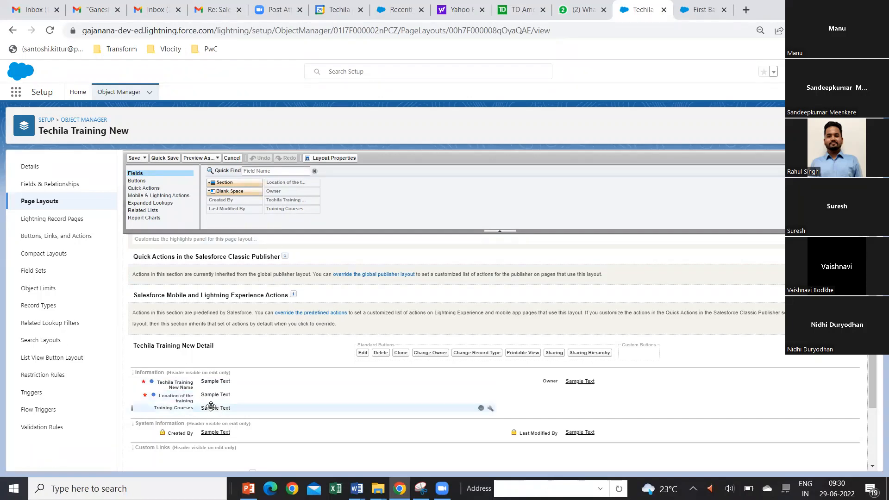
- Take the Training Courses field off the layout's Information section and place it back beneath Owner in the second column
{"action": "left_click_drag", "start_coordinate": [211, 407], "coordinate": [263, 190]}
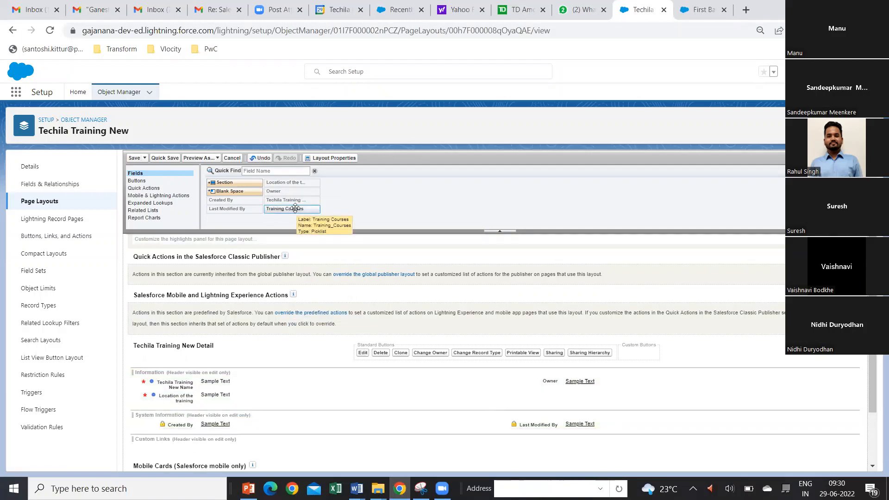
{"action": "left_click_drag", "start_coordinate": [295, 208], "coordinate": [239, 407]}
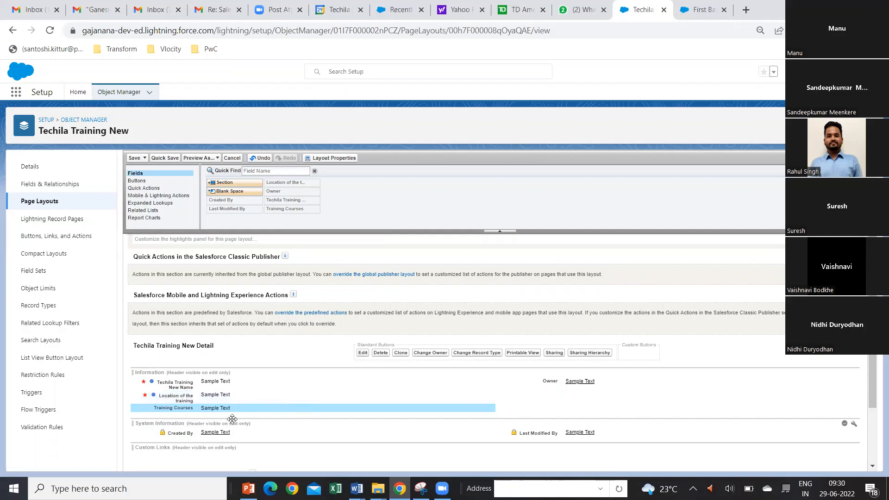
{"action": "left_click_drag", "start_coordinate": [214, 408], "coordinate": [568, 389]}
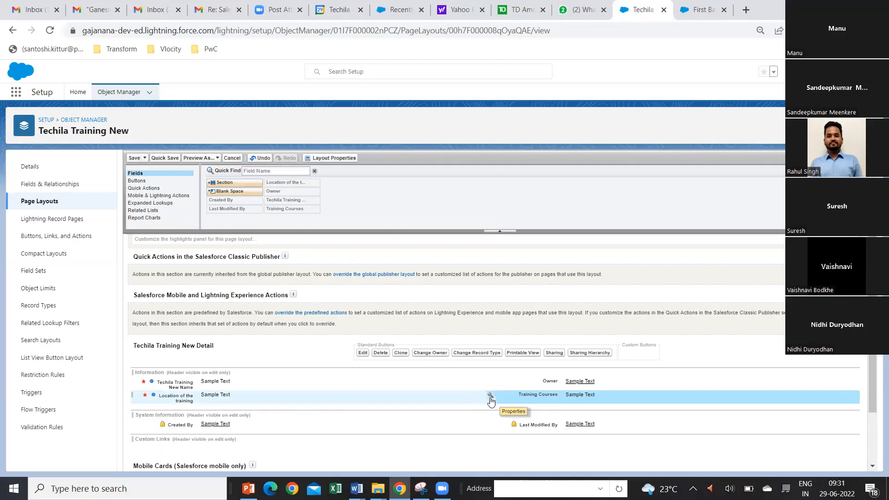
- Examine the read-only and required properties of the Location of the training and Training Courses fields without changing them
{"action": "left_click", "coordinate": [491, 396]}
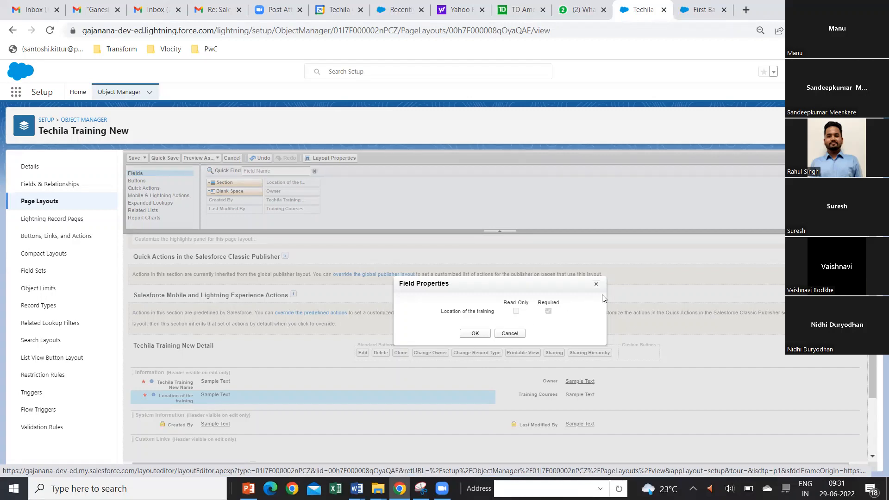
{"action": "left_click", "coordinate": [596, 284]}
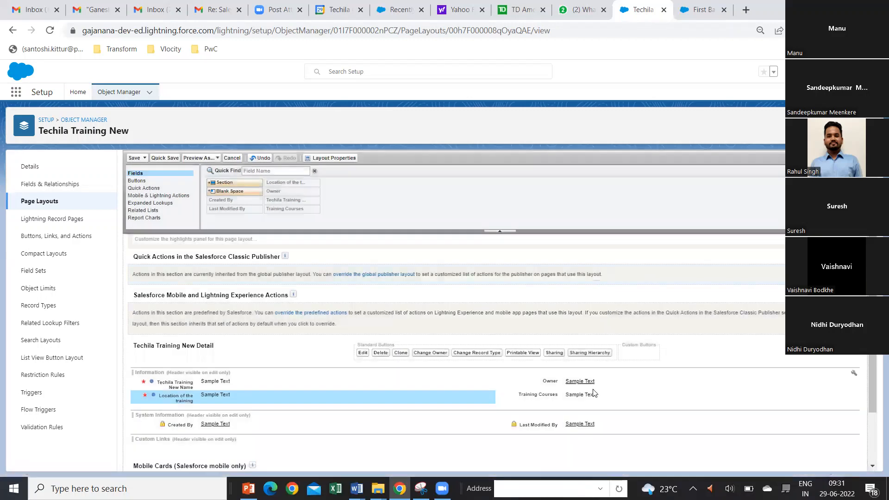
{"action": "mouse_move", "coordinate": [846, 385]}
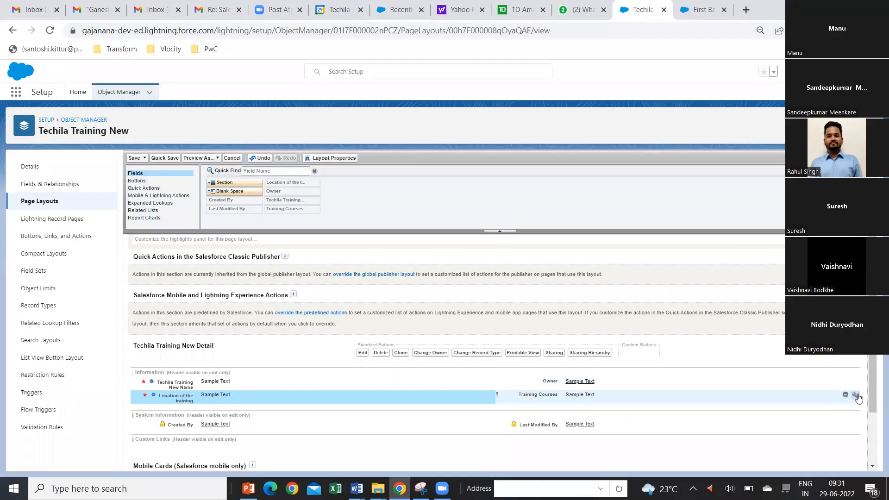
{"action": "left_click", "coordinate": [856, 394]}
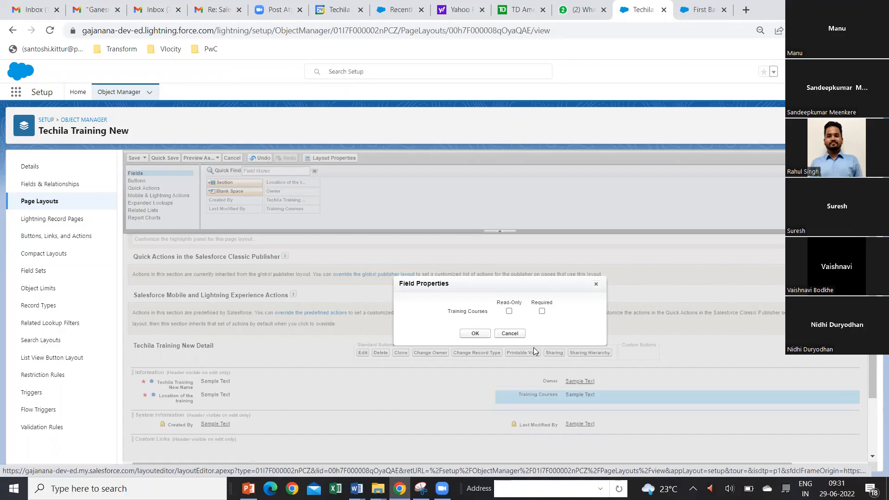
{"action": "left_click", "coordinate": [597, 285]}
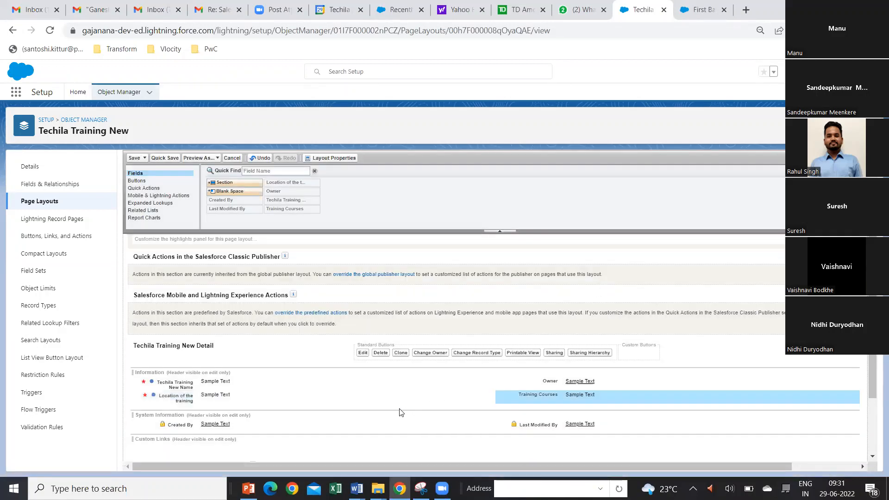
- Save the page layout and reload the First Batch1 record to check its field arrangement
{"action": "mouse_move", "coordinate": [492, 388]}
{"action": "left_click", "coordinate": [133, 158]}
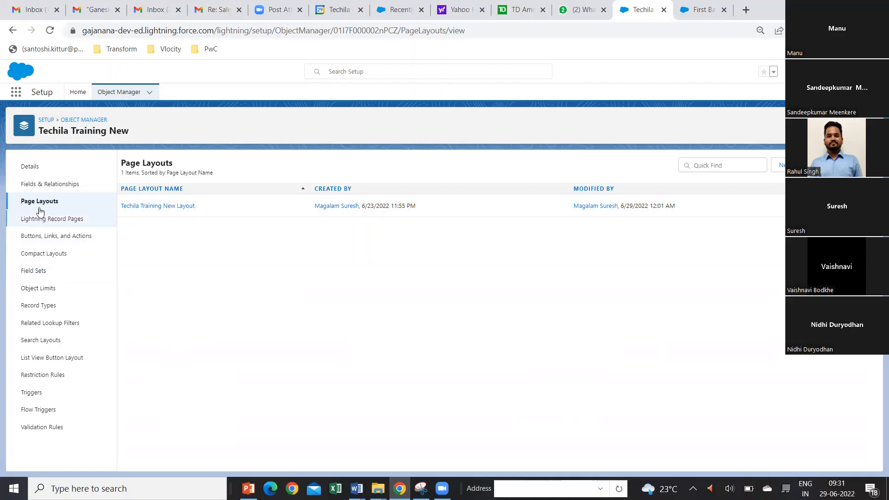
{"action": "left_click", "coordinate": [697, 14]}
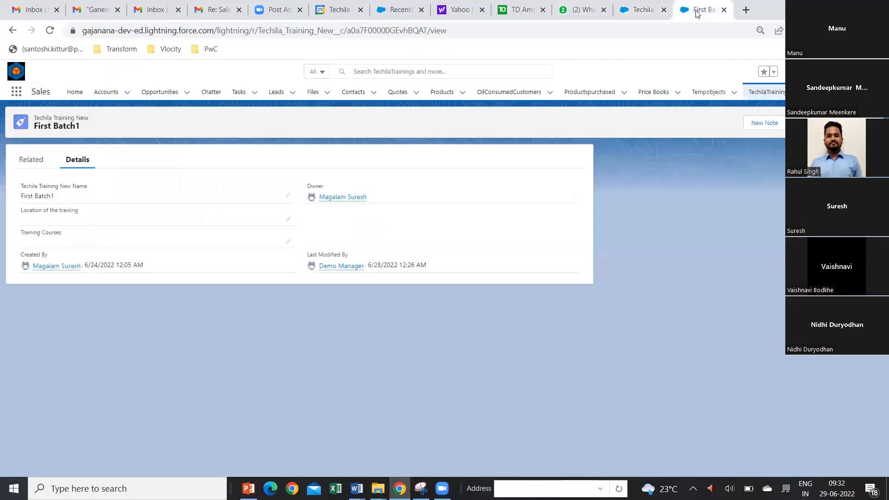
{"action": "left_click", "coordinate": [50, 31]}
{"action": "left_click", "coordinate": [50, 31]}
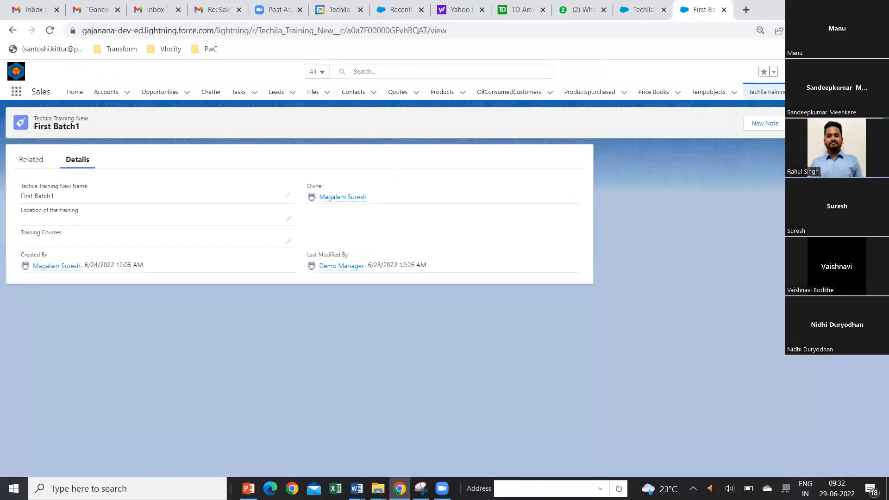
- Check the field arrangement in the Techila Training New Layout and reopen First Batch1 from the TechilaTrainings list to compare it
{"action": "left_click", "coordinate": [641, 9]}
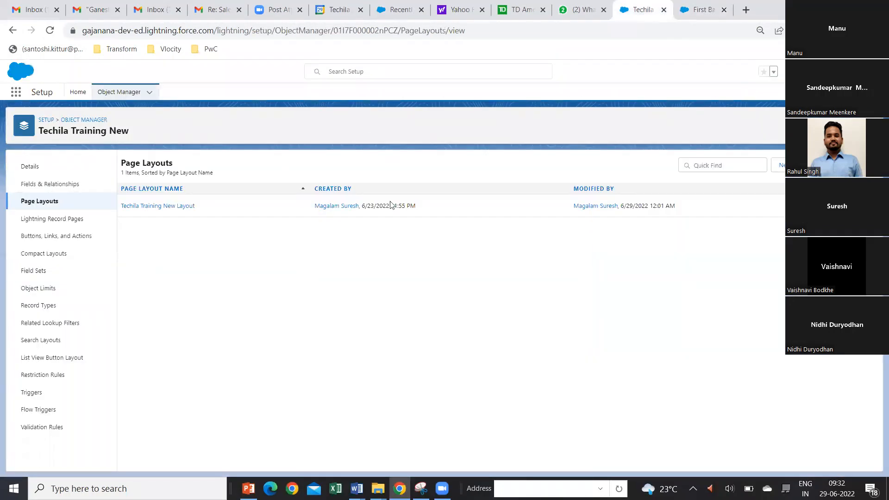
{"action": "left_click", "coordinate": [180, 212]}
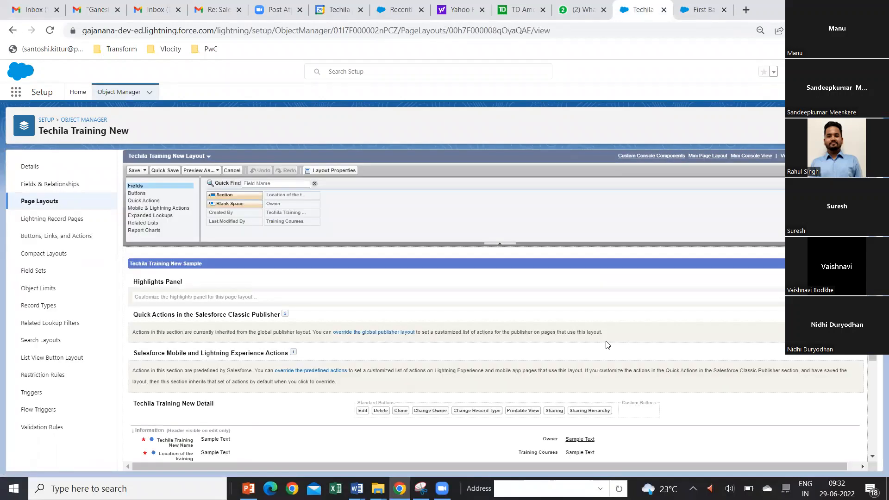
{"action": "left_click", "coordinate": [706, 10]}
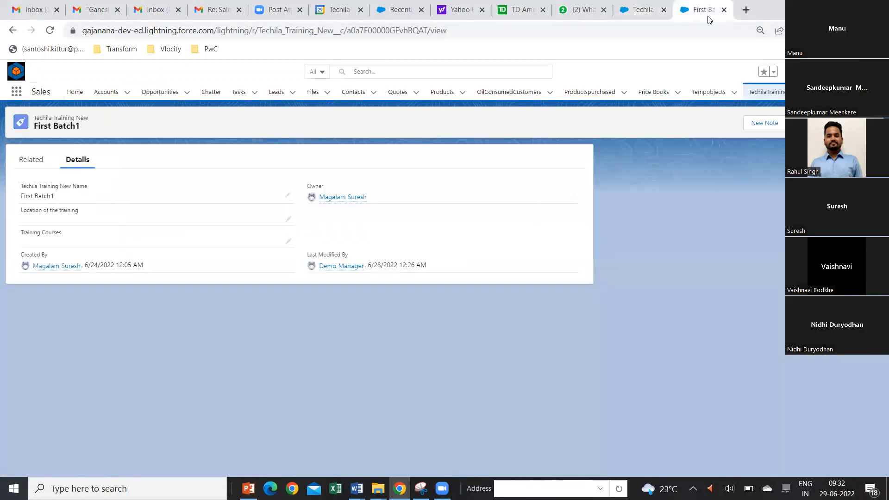
{"action": "left_click", "coordinate": [777, 95]}
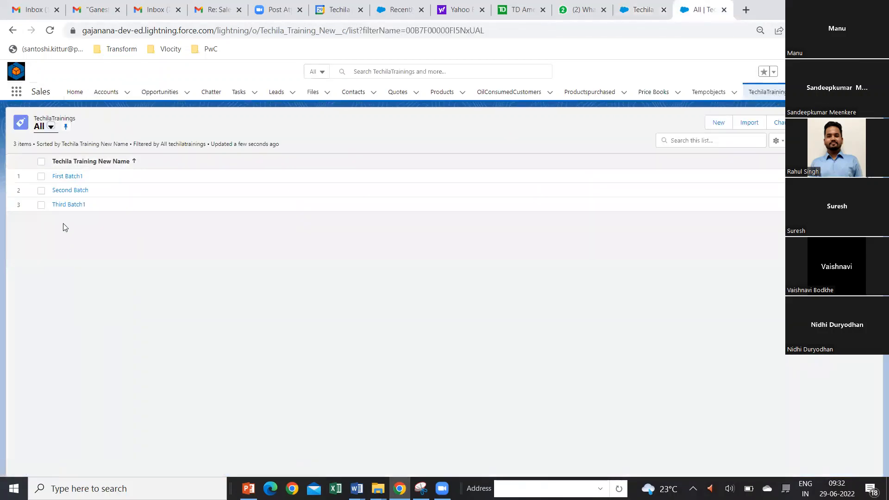
{"action": "left_click", "coordinate": [60, 177]}
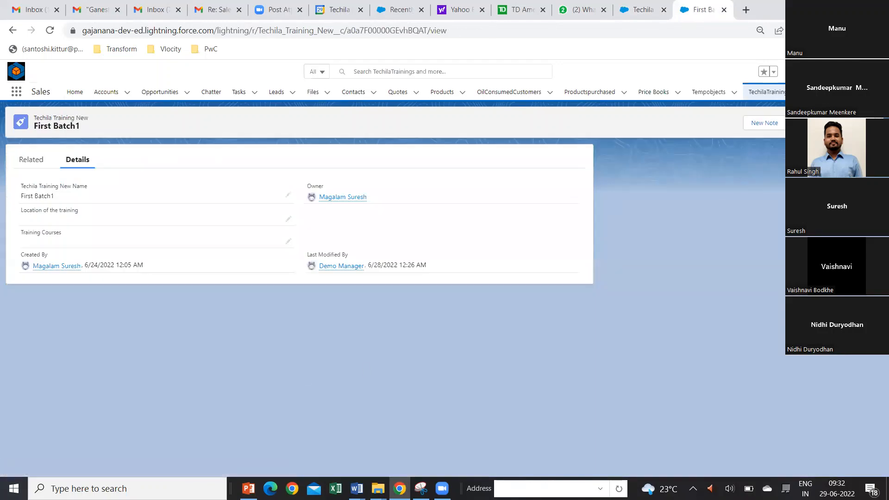
- Log out of the org, close the old setup page, and log back in with the saved credentials
{"action": "left_click", "coordinate": [870, 72]}
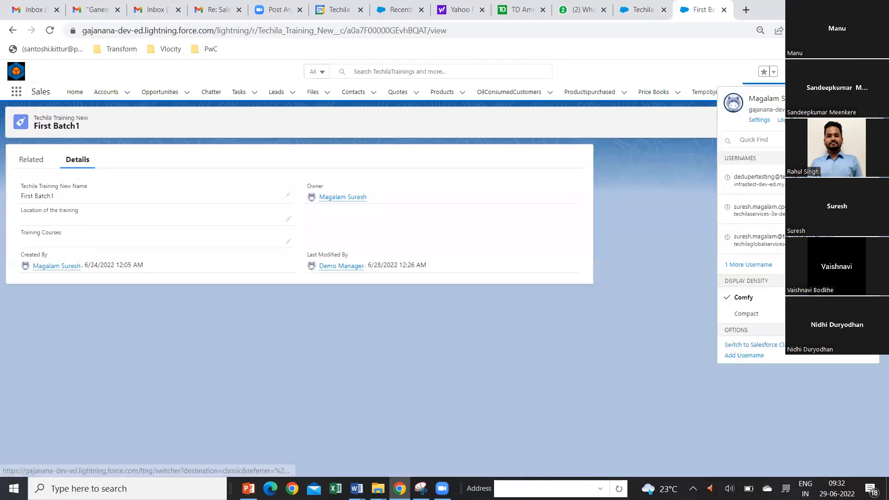
{"action": "left_click", "coordinate": [782, 121]}
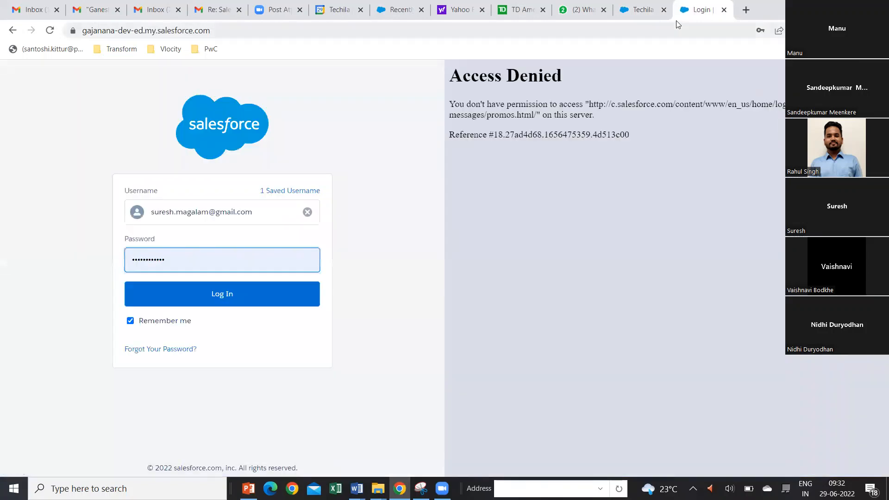
{"action": "left_click", "coordinate": [663, 10]}
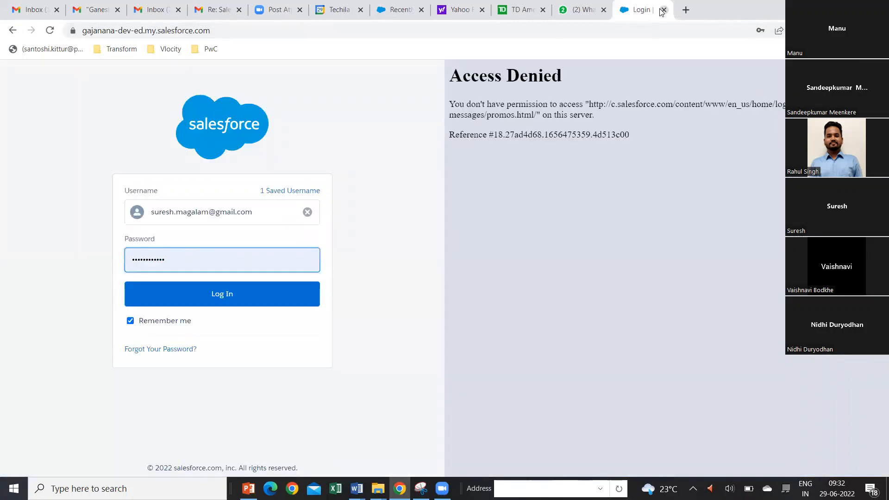
{"action": "left_click", "coordinate": [215, 295]}
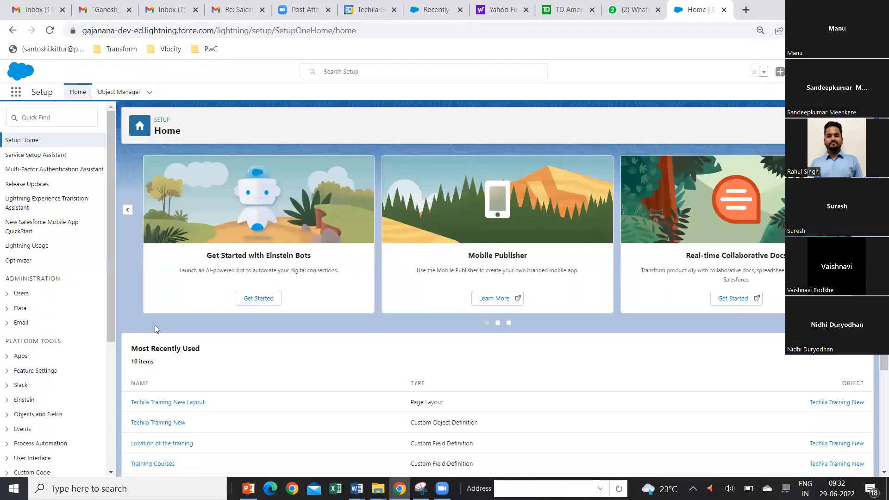
- Open the Sales app in a separate browser tab and open the First Batch1 record from the TechilaTrainings list
{"action": "left_click", "coordinate": [15, 93]}
{"action": "right_click", "coordinate": [35, 152]}
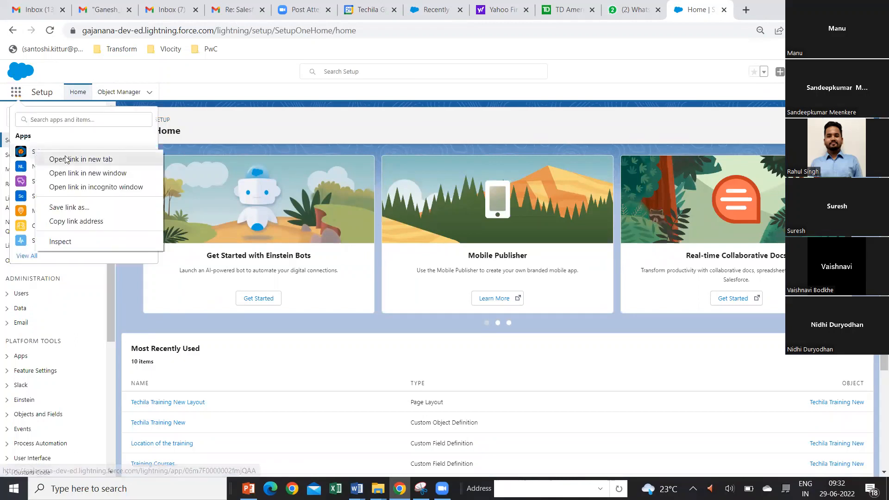
{"action": "left_click", "coordinate": [67, 159]}
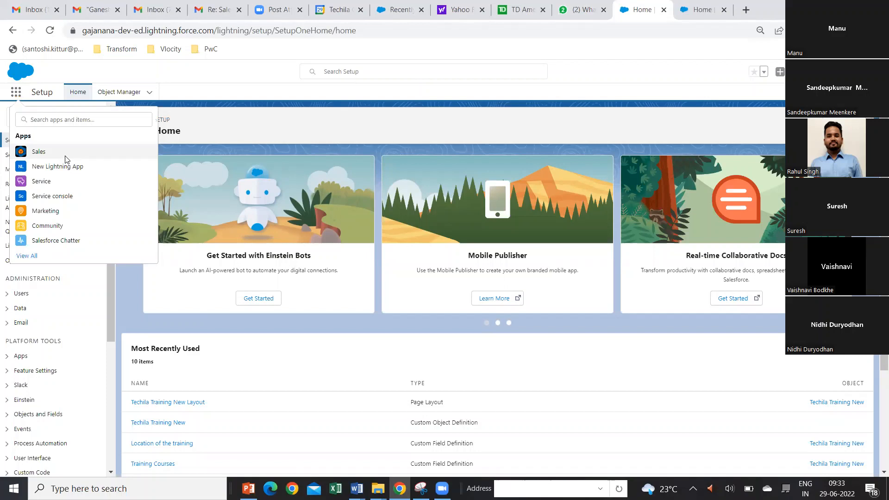
{"action": "left_click", "coordinate": [698, 10]}
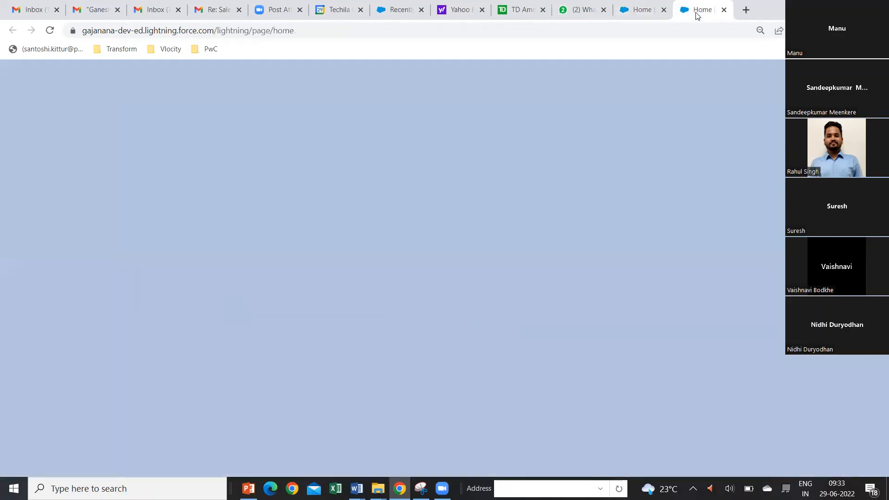
{"action": "left_click", "coordinate": [807, 92]}
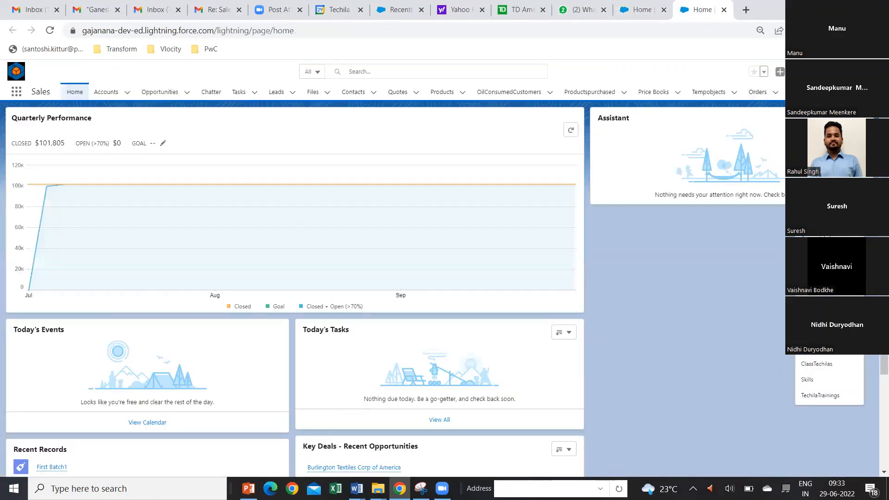
{"action": "left_click", "coordinate": [827, 397]}
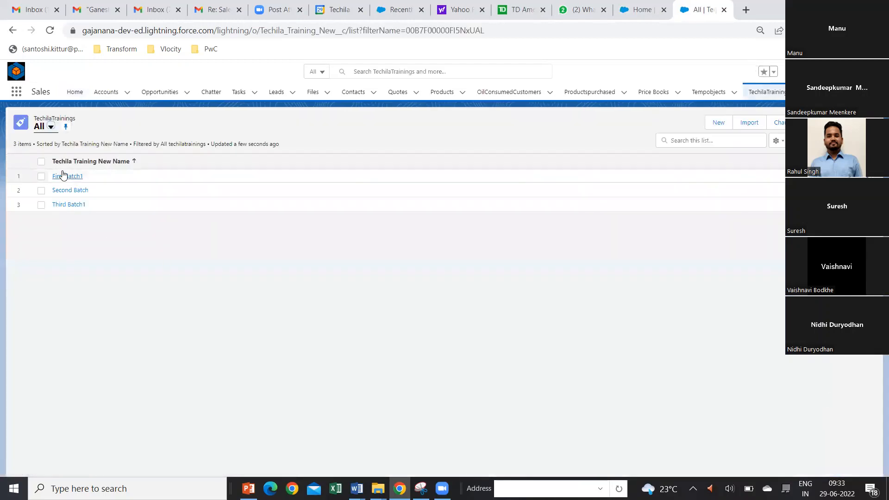
{"action": "left_click", "coordinate": [64, 176]}
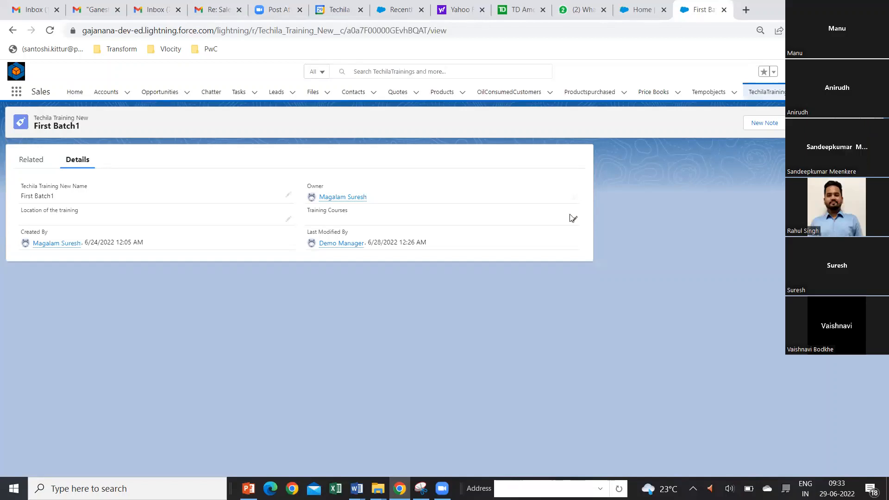
- Return to Setup and open the Techila Training New object from the Object Manager
{"action": "left_click", "coordinate": [645, 9]}
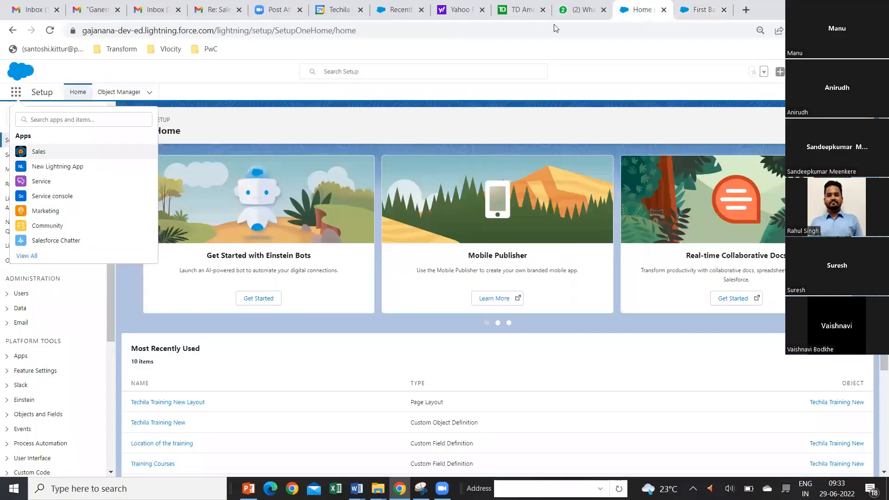
{"action": "left_click", "coordinate": [123, 91]}
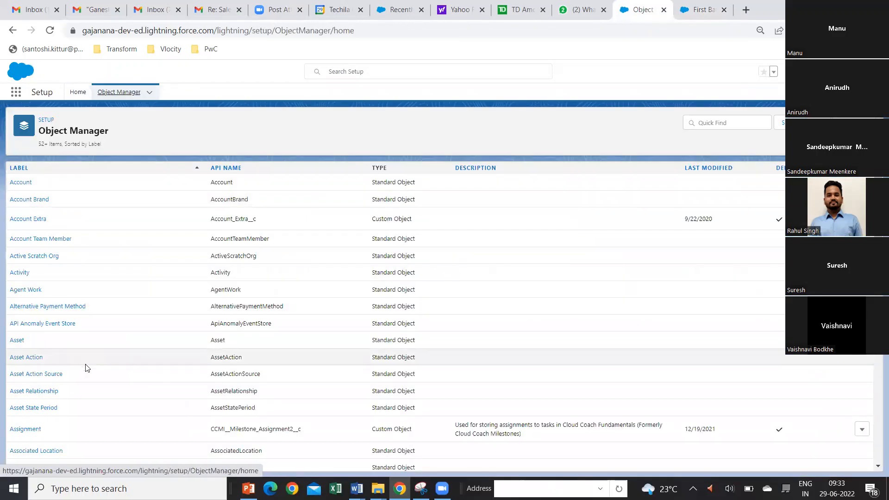
{"action": "scroll", "coordinate": [88, 365], "scroll_direction": "down", "scroll_amount": 3}
{"action": "scroll", "coordinate": [86, 369], "scroll_direction": "down", "scroll_amount": 20}
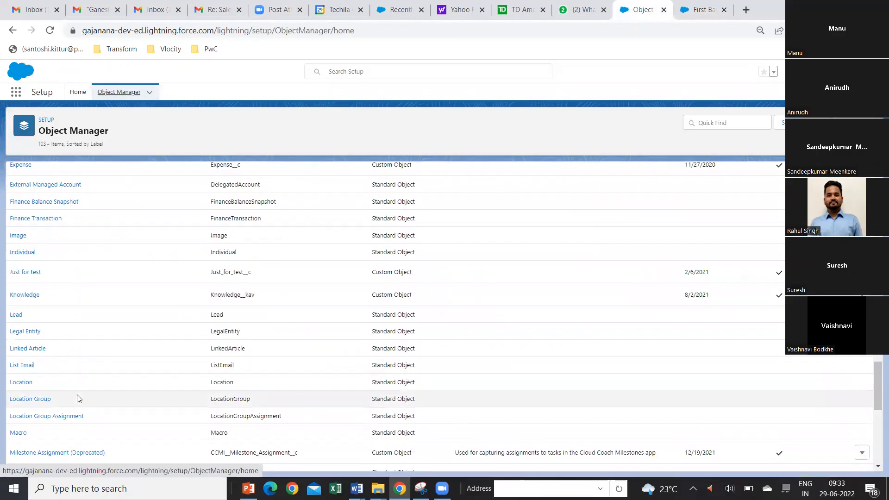
{"action": "scroll", "coordinate": [86, 397], "scroll_direction": "down", "scroll_amount": 15}
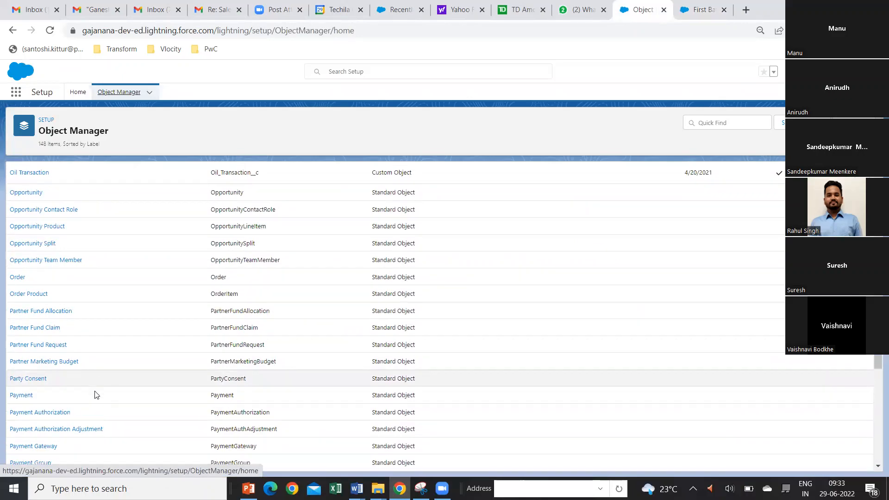
{"action": "scroll", "coordinate": [96, 395], "scroll_direction": "down", "scroll_amount": 10}
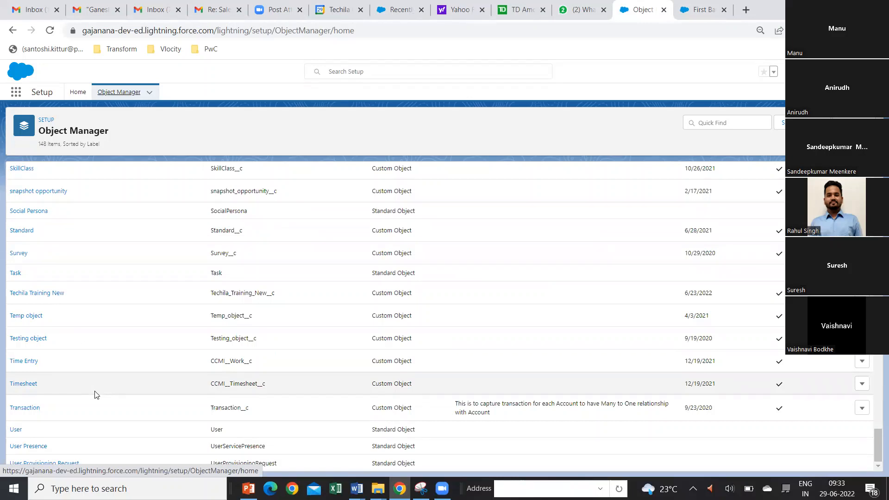
{"action": "left_click", "coordinate": [37, 293]}
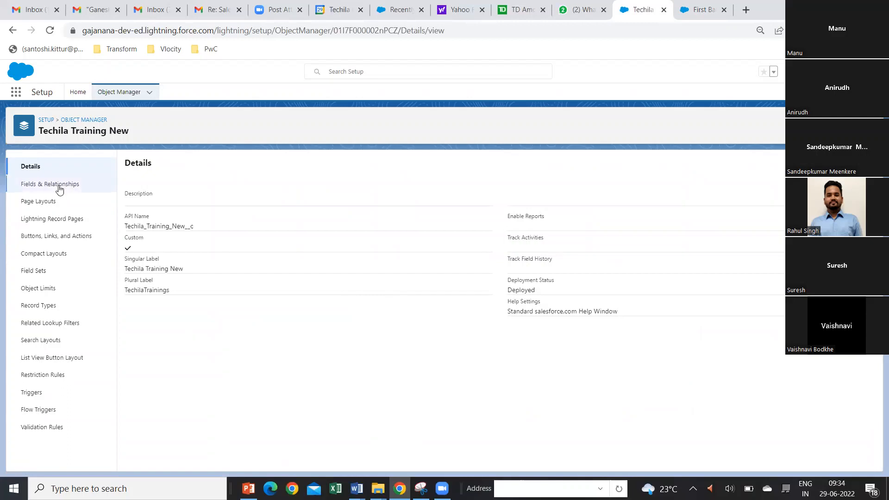
- Open the object's Techila Training New Layout page layout and bring up the fields of its Information section
{"action": "left_click", "coordinate": [46, 205]}
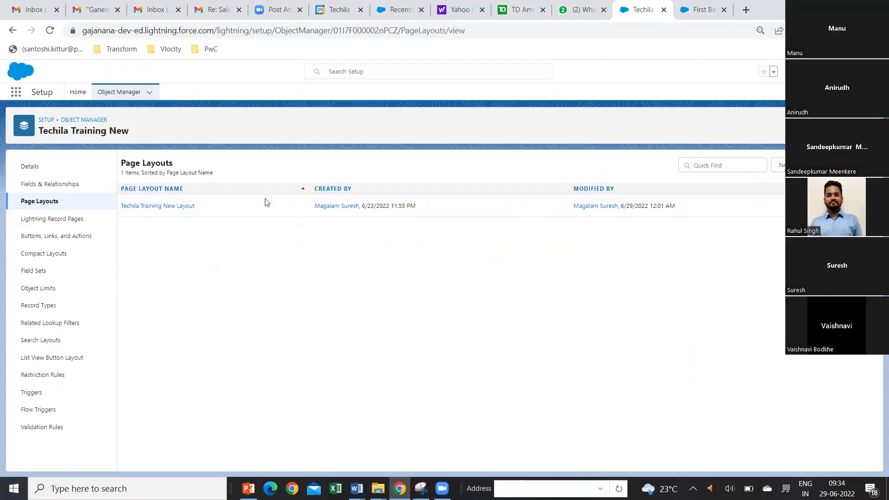
{"action": "left_click", "coordinate": [145, 207]}
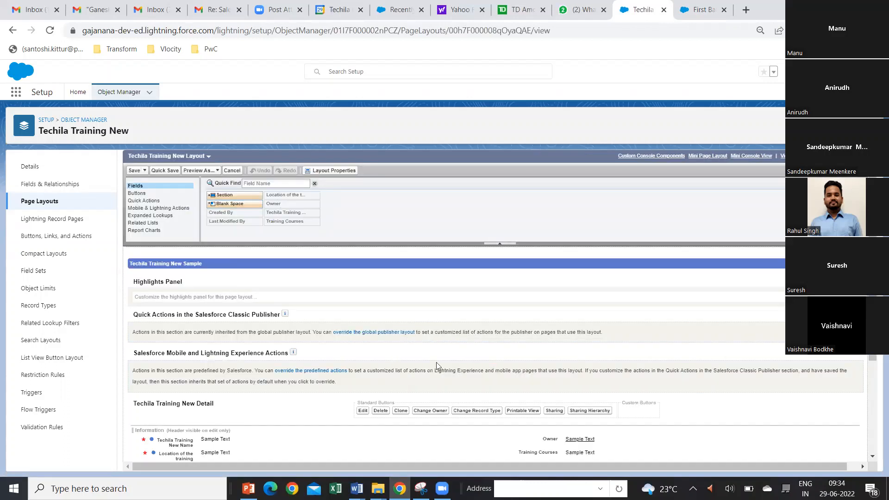
{"action": "scroll", "coordinate": [501, 362], "scroll_direction": "down", "scroll_amount": 3}
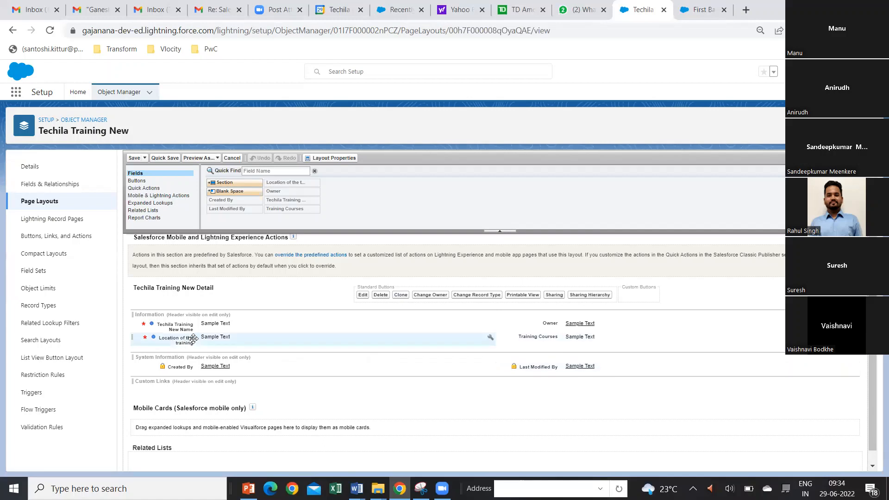
- Swap Location of the training and Training Courses between the Information columns, and save as Copy of Techila Training New Layout - Demo Manager
{"action": "left_click_drag", "start_coordinate": [182, 339], "coordinate": [575, 325]}
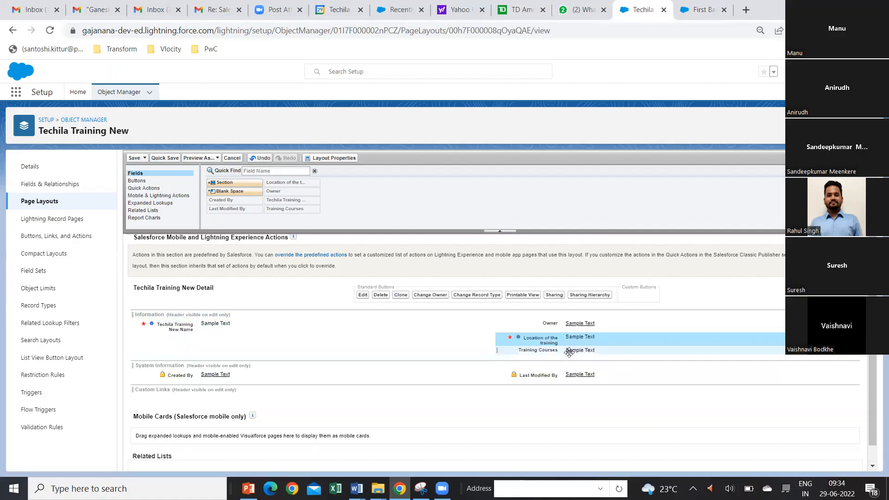
{"action": "left_click_drag", "start_coordinate": [578, 352], "coordinate": [148, 342]}
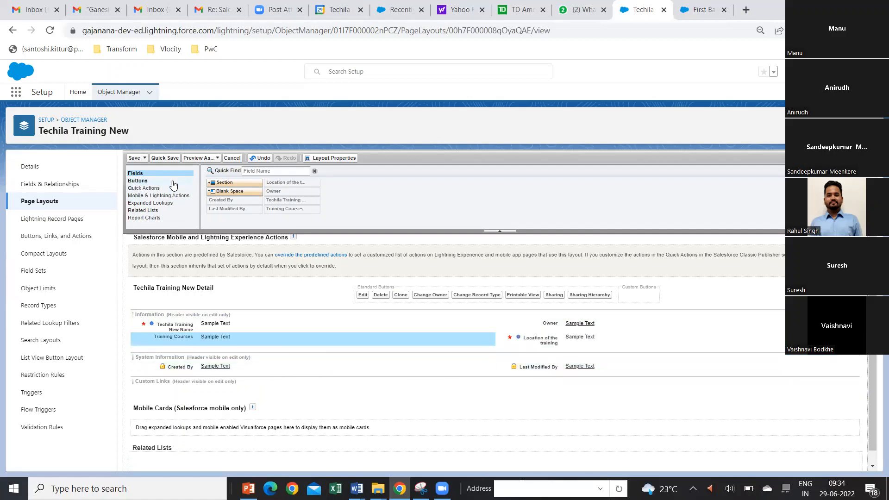
{"action": "left_click", "coordinate": [144, 158]}
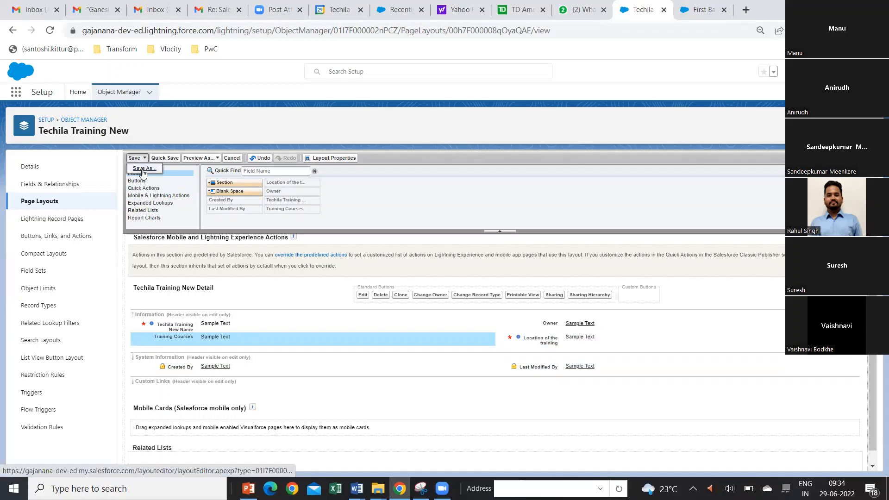
{"action": "left_click", "coordinate": [143, 169]}
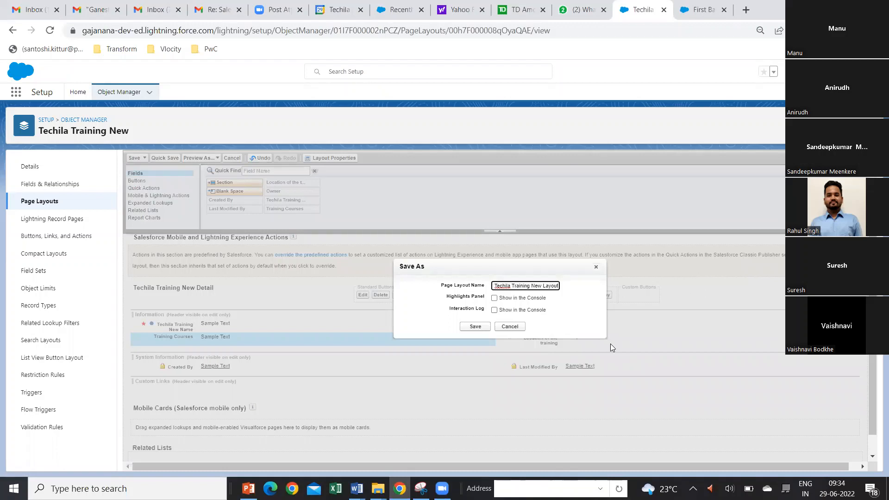
{"action": "type", "text": "- Demo Manager"}
{"action": "left_click", "coordinate": [475, 327]}
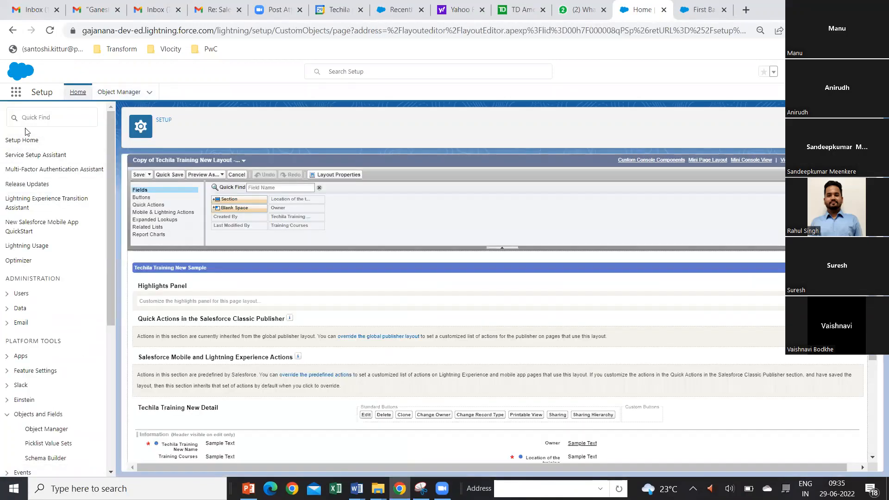
- Reopen the Techila Training New object from the Object Manager and open its Copy of Techila Training New Layout - Demo Manager page layout
{"action": "left_click", "coordinate": [115, 93]}
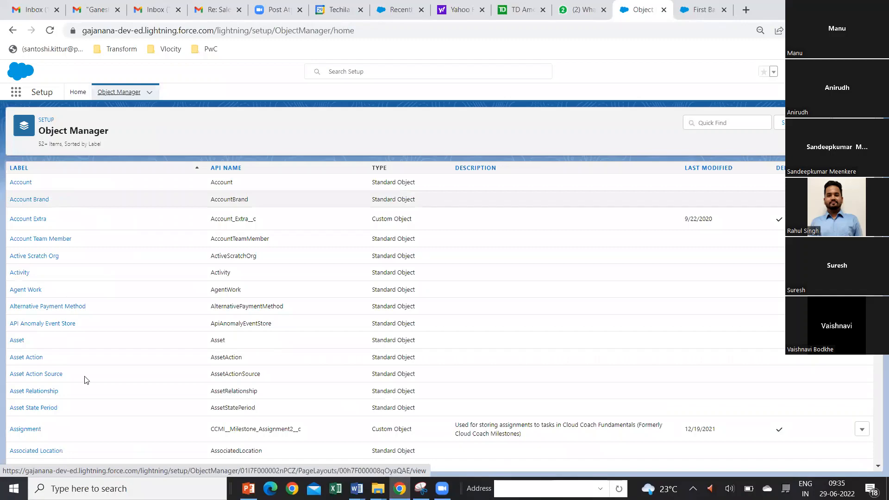
{"action": "scroll", "coordinate": [106, 417], "scroll_direction": "down", "scroll_amount": 20}
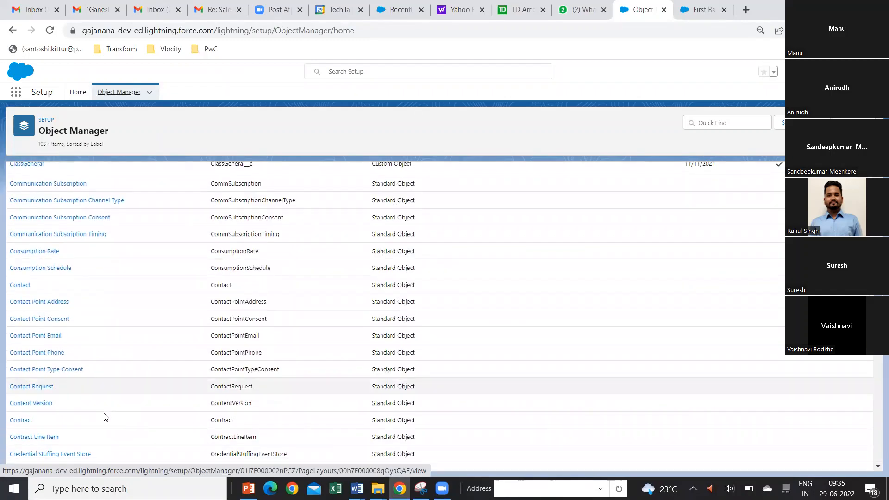
{"action": "scroll", "coordinate": [106, 417], "scroll_direction": "down", "scroll_amount": 8}
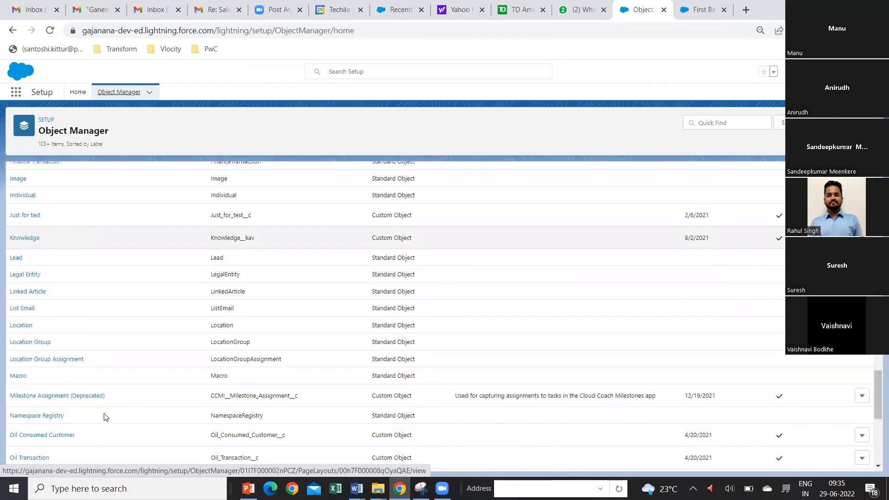
{"action": "scroll", "coordinate": [106, 417], "scroll_direction": "down", "scroll_amount": 6}
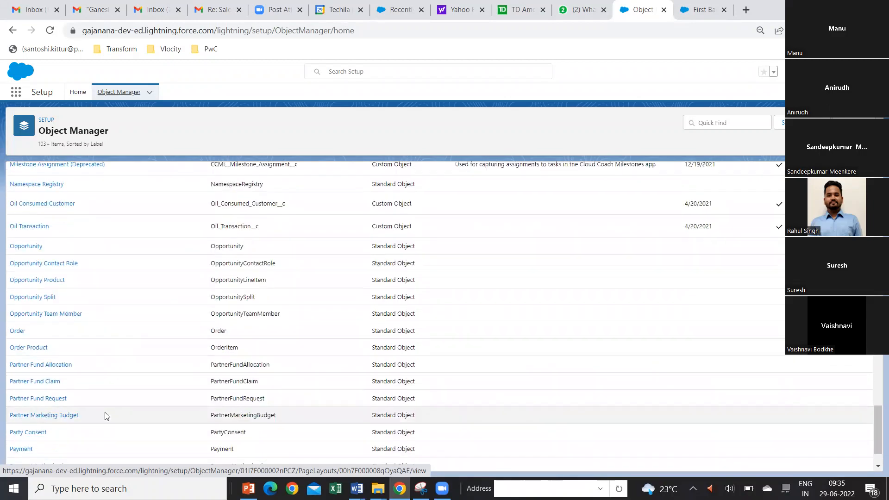
{"action": "scroll", "coordinate": [106, 416], "scroll_direction": "down", "scroll_amount": 8}
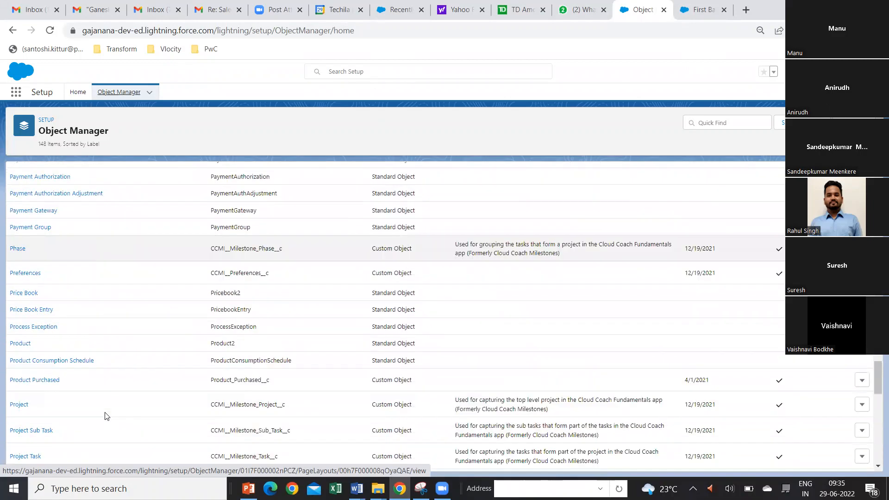
{"action": "scroll", "coordinate": [105, 416], "scroll_direction": "down", "scroll_amount": 6}
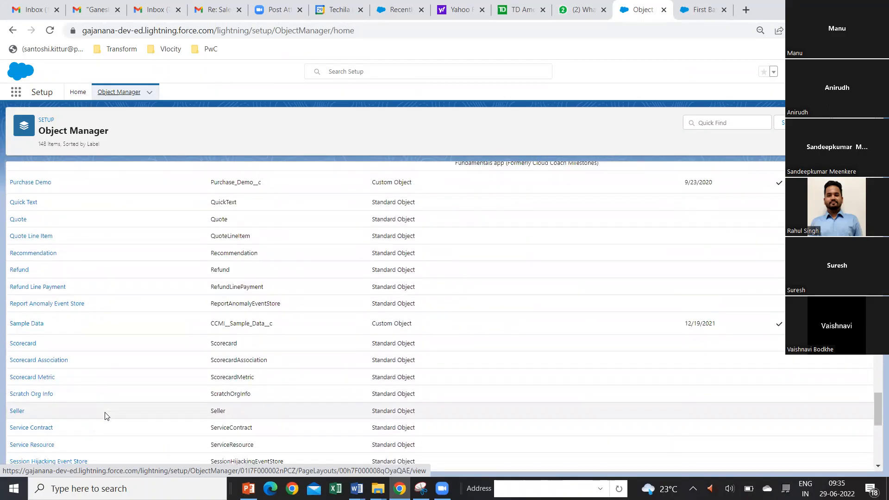
{"action": "scroll", "coordinate": [105, 416], "scroll_direction": "down", "scroll_amount": 4}
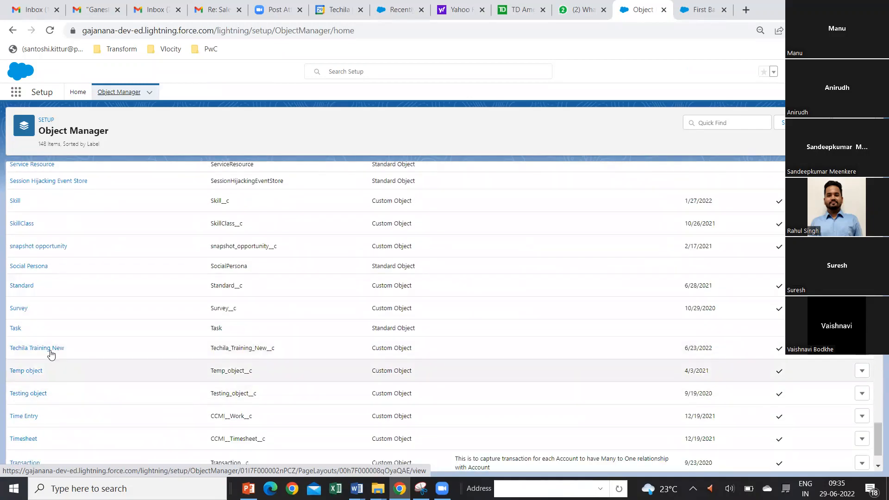
{"action": "left_click", "coordinate": [50, 353]}
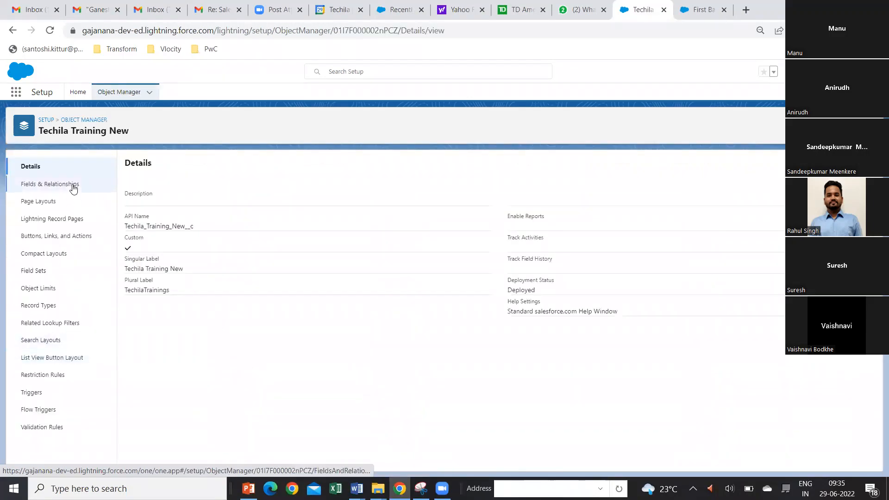
{"action": "left_click", "coordinate": [28, 203]}
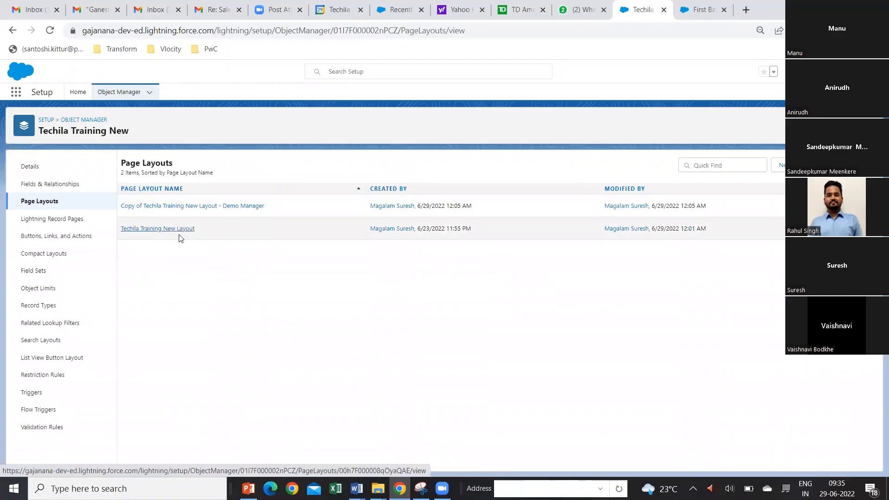
{"action": "left_click", "coordinate": [204, 207]}
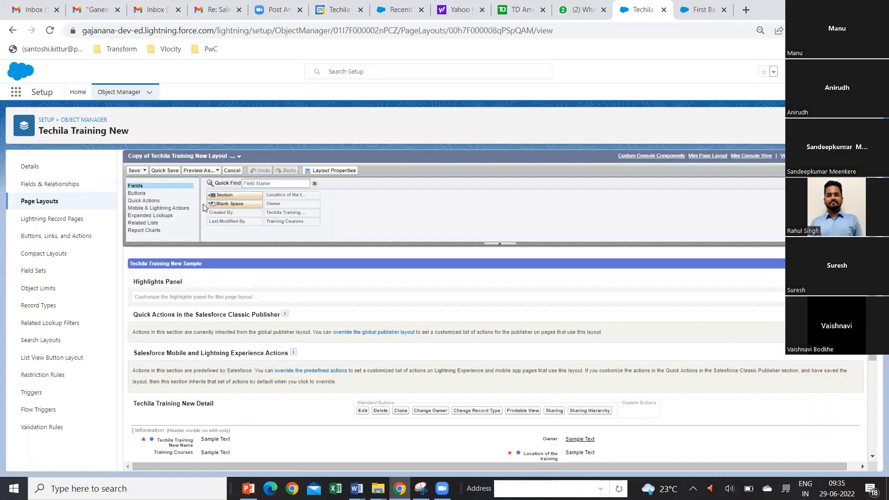
- Save the copied layout as a new page layout named Techila Training New Layout - Demo Manager
{"action": "left_click", "coordinate": [144, 171]}
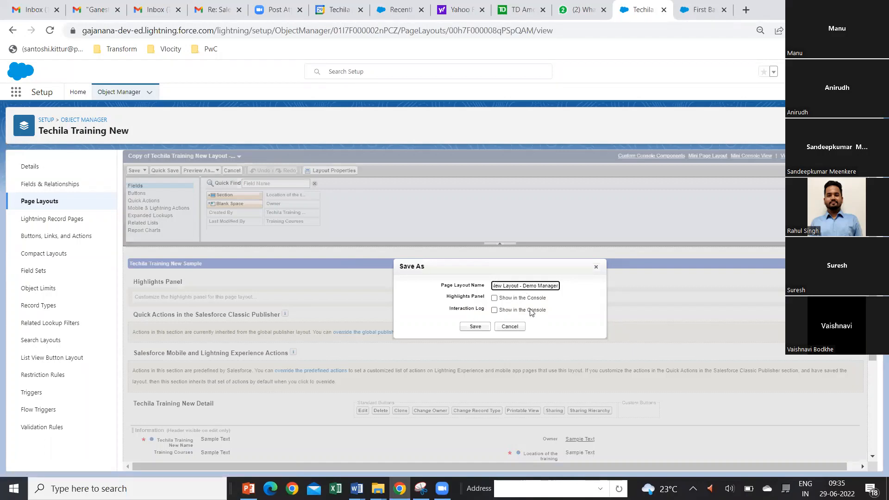
{"action": "key", "text": "Home"}
{"action": "key", "text": "Left"}
{"action": "key", "text": "Left"}
{"action": "key", "text": "Left"}
{"action": "key", "text": "Left"}
{"action": "key", "text": "Left"}
{"action": "key", "text": "Left"}
{"action": "key", "text": "Left"}
{"action": "key", "text": "Left"}
{"action": "key", "text": "Left"}
{"action": "key", "text": "Left"}
{"action": "key", "text": "Left"}
{"action": "key", "text": "Left"}
{"action": "key", "text": "Left"}
{"action": "key", "text": "Left"}
{"action": "key", "text": "Left"}
{"action": "key", "text": "Left"}
{"action": "key", "text": "Left"}
{"action": "key", "text": "Left"}
{"action": "key", "text": "Left"}
{"action": "key", "text": "Left"}
{"action": "key", "text": "Delete"}
{"action": "key", "text": "Delete"}
{"action": "key", "text": "Delete"}
{"action": "key", "text": "Delete"}
{"action": "key", "text": "Delete"}
{"action": "key", "text": "Delete"}
{"action": "key", "text": "Delete"}
{"action": "key", "text": "Delete"}
{"action": "key", "text": "Delete"}
{"action": "key", "text": "Delete"}
{"action": "key", "text": "Delete"}
{"action": "key", "text": "Delete"}
{"action": "key", "text": "Delete"}
{"action": "key", "text": "Delete"}
{"action": "key", "text": "Delete"}
{"action": "key", "text": "Delete"}
{"action": "left_click", "coordinate": [474, 327]}
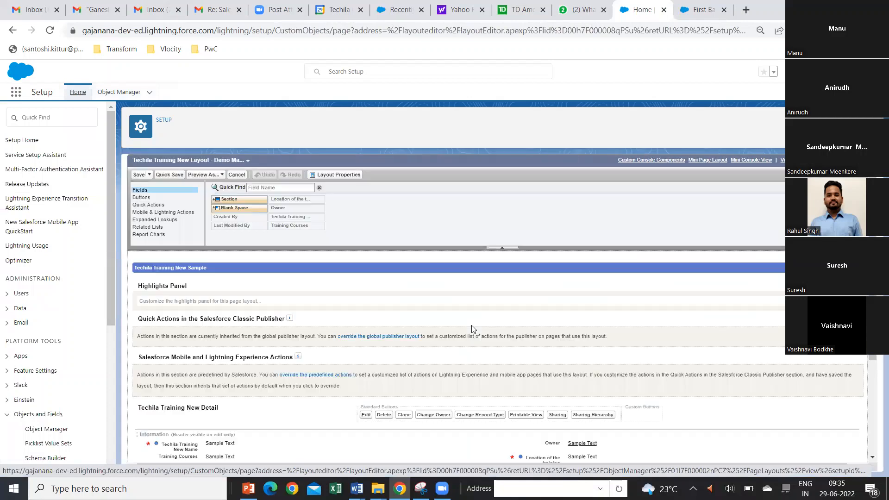
- Return to the Techila Training New object in the Object Manager and list its page layouts
{"action": "left_click", "coordinate": [129, 94]}
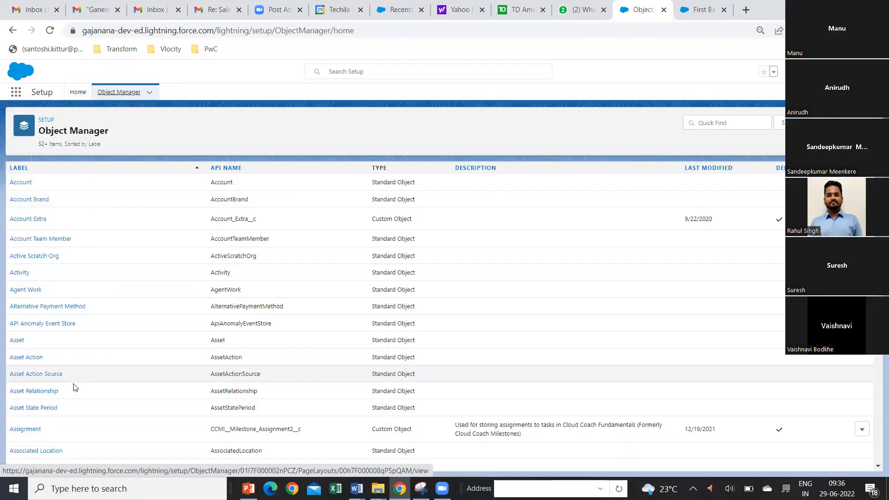
{"action": "scroll", "coordinate": [75, 388], "scroll_direction": "down", "scroll_amount": 20}
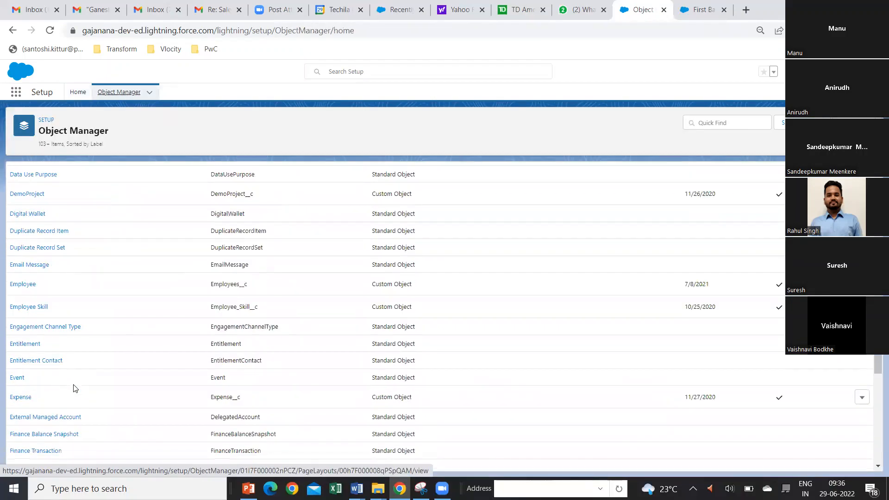
{"action": "scroll", "coordinate": [75, 388], "scroll_direction": "down", "scroll_amount": 20}
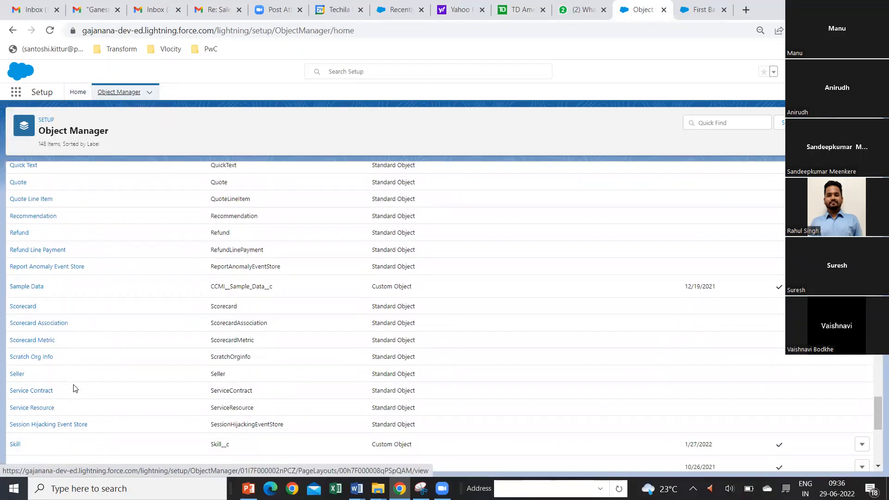
{"action": "scroll", "coordinate": [75, 387], "scroll_direction": "down", "scroll_amount": 5}
{"action": "left_click", "coordinate": [48, 363]}
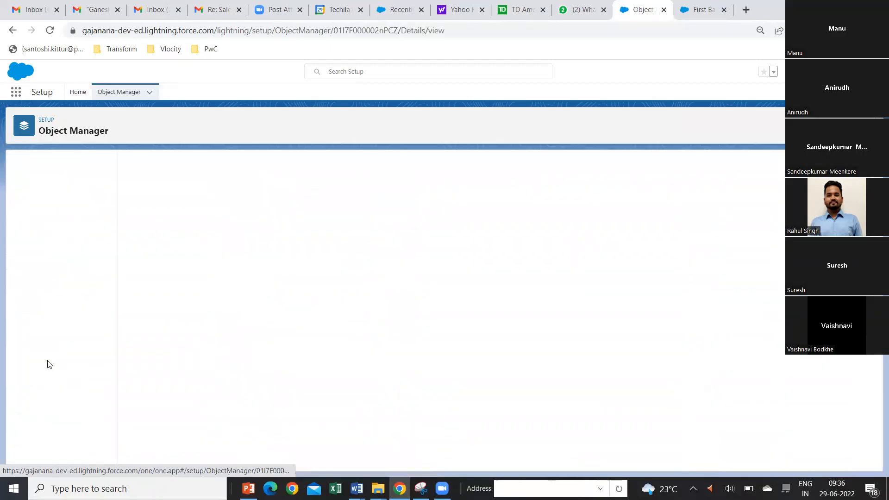
{"action": "left_click", "coordinate": [52, 203]}
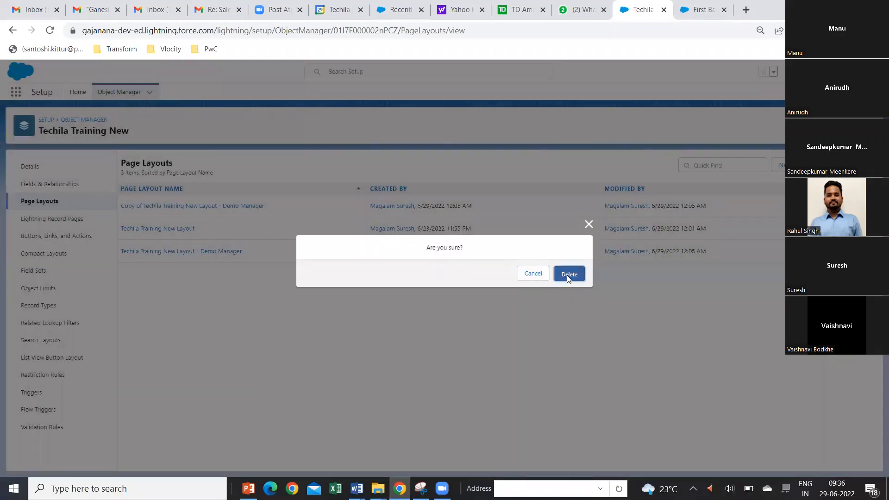
- Try to delete the Copy of Techila Training New Layout - Demo Manager page layout, reloading the page and retrying once
{"action": "left_click", "coordinate": [568, 277]}
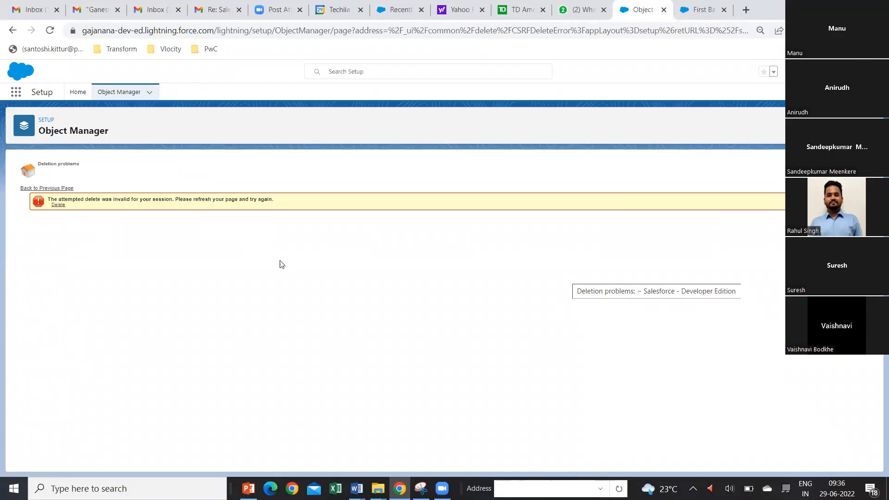
{"action": "left_click", "coordinate": [50, 30]}
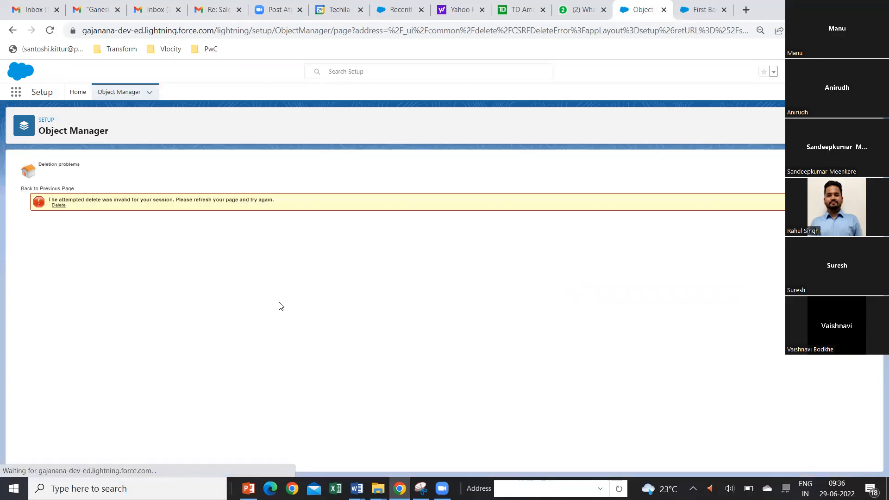
{"action": "left_click", "coordinate": [54, 189]}
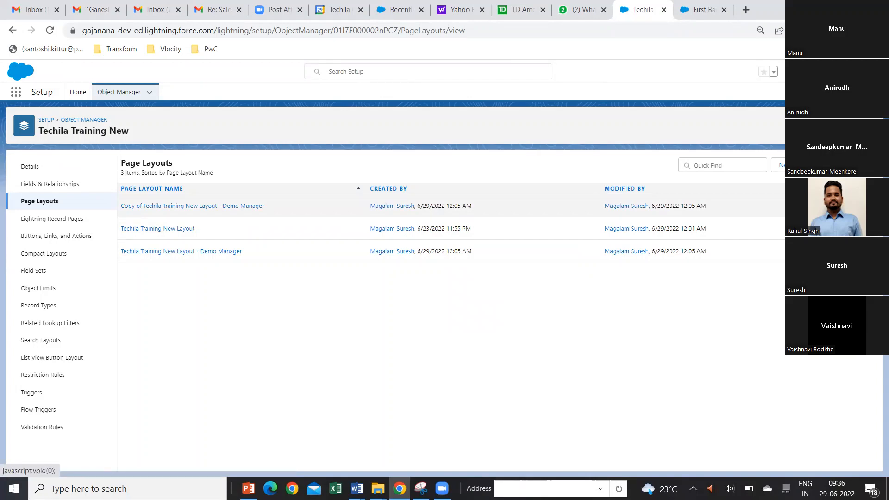
{"action": "left_click", "coordinate": [857, 223]}
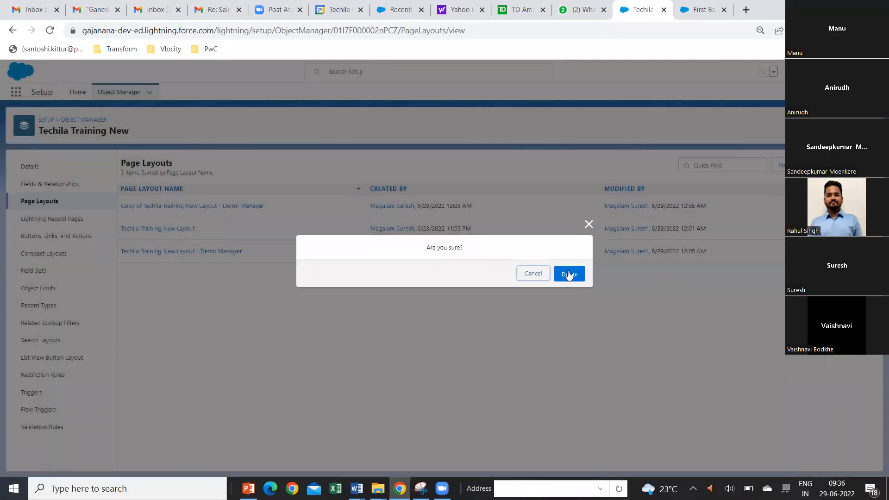
{"action": "left_click", "coordinate": [569, 275]}
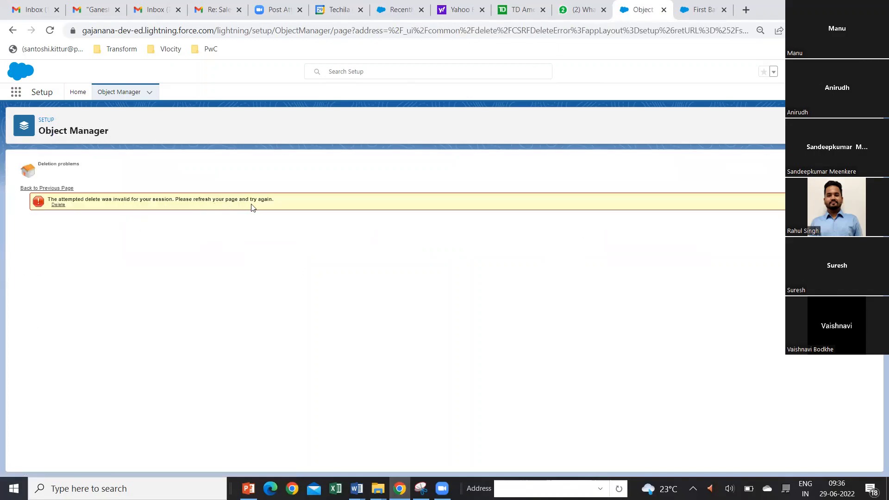
{"action": "left_click", "coordinate": [50, 30]}
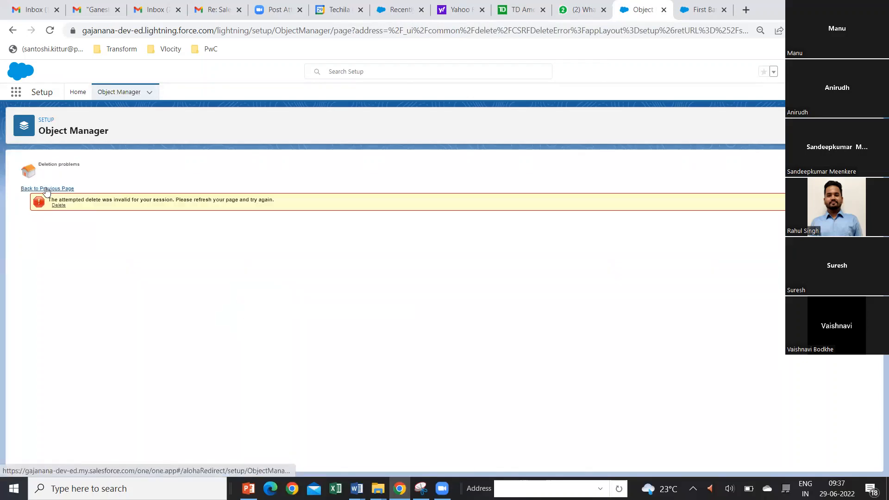
{"action": "left_click", "coordinate": [47, 189]}
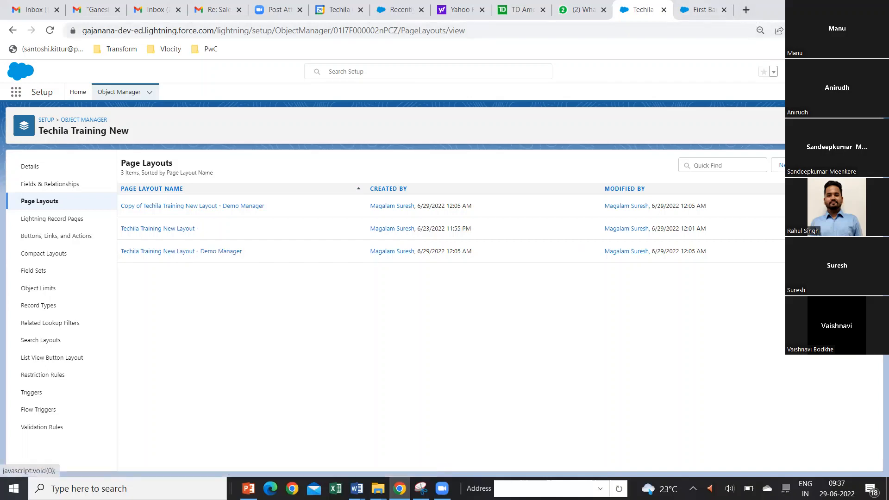
- Open Setup in a separate browser tab, search it for "profile" and open the Profiles list
{"action": "left_click", "coordinate": [815, 71]}
{"action": "left_click", "coordinate": [815, 93]}
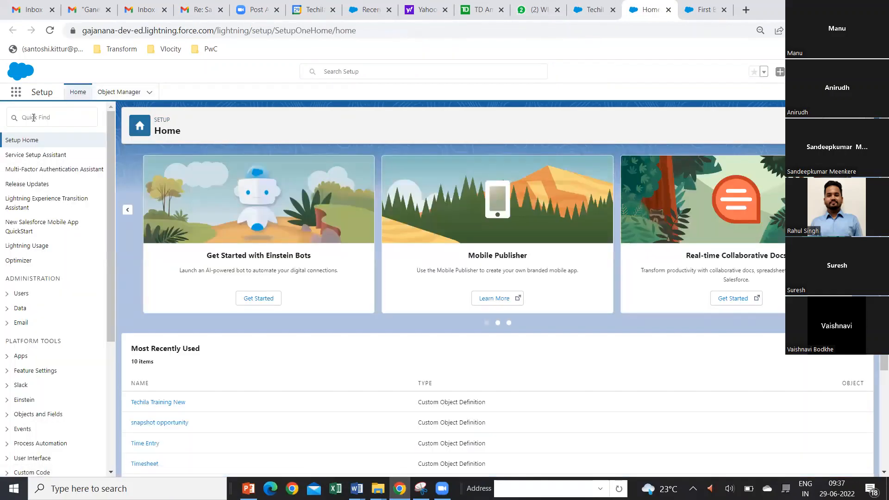
{"action": "left_click", "coordinate": [33, 117]}
{"action": "type", "text": "p"}
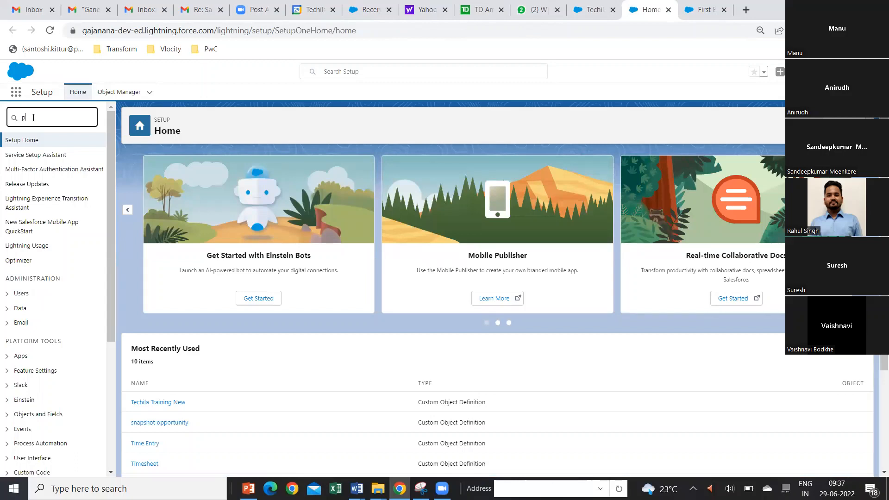
{"action": "type", "text": "ro"}
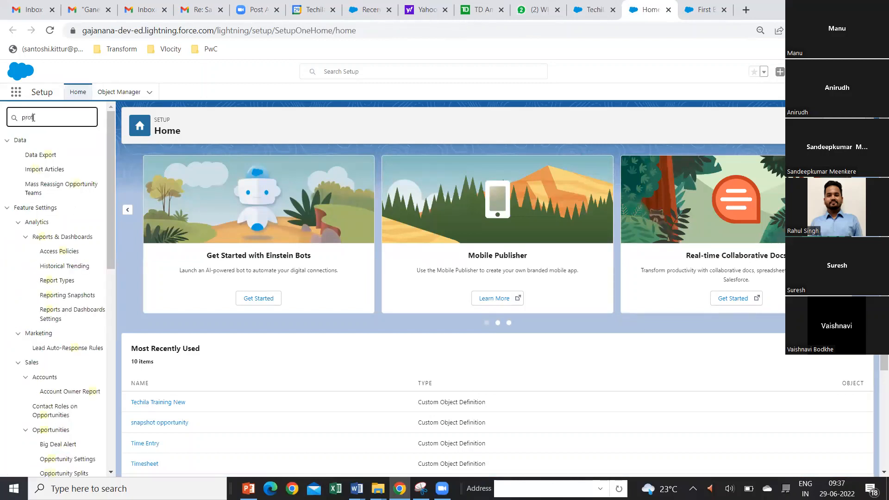
{"action": "type", "text": "file"}
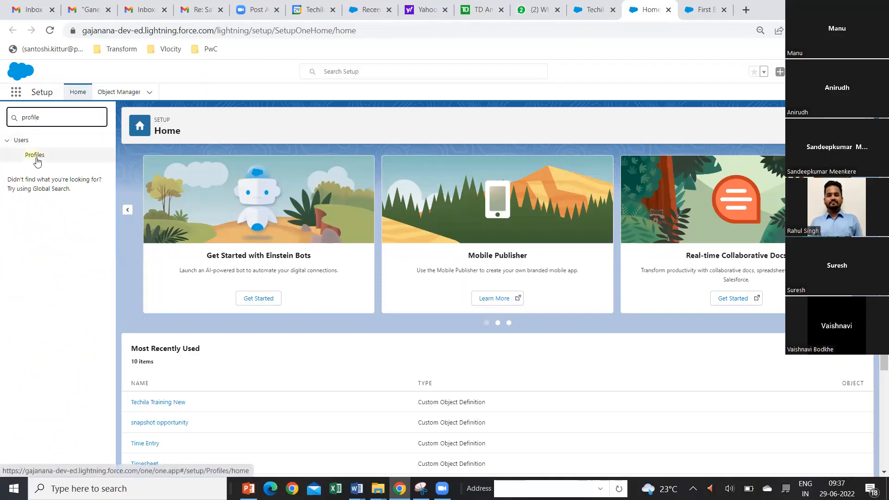
{"action": "left_click", "coordinate": [35, 156]}
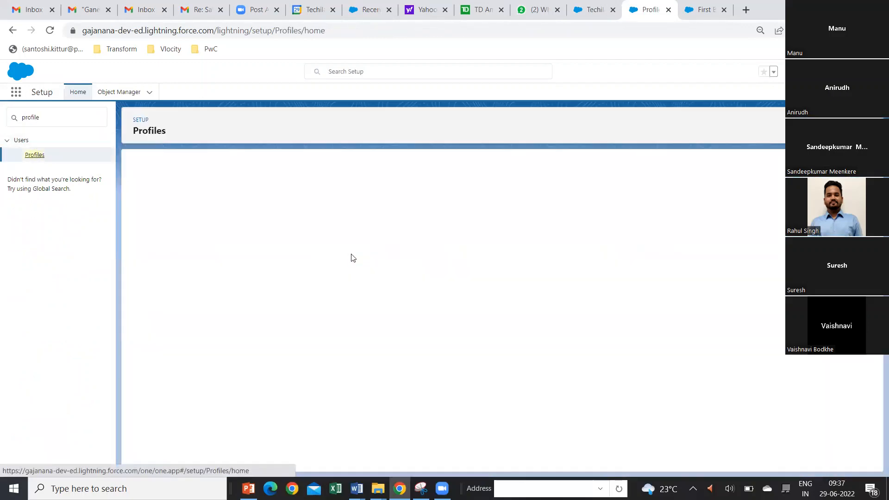
{"action": "scroll", "coordinate": [294, 413], "scroll_direction": "down", "scroll_amount": 4}
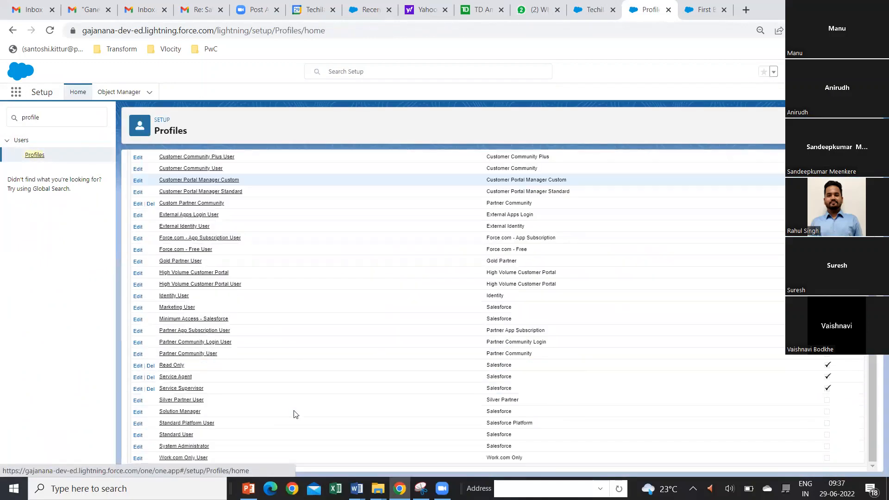
- Open the System Administrator profile, review its app, tab and permission settings in edit mode, and cancel the edit
{"action": "left_click", "coordinate": [195, 448]}
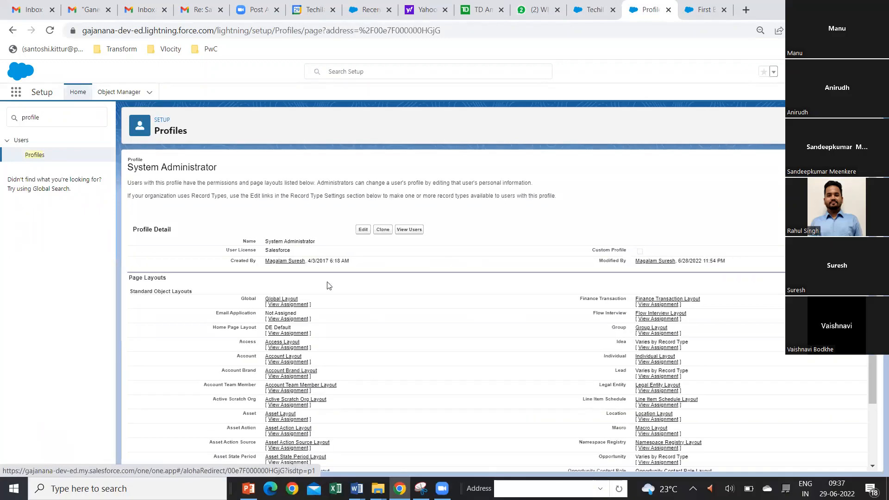
{"action": "left_click", "coordinate": [363, 237]}
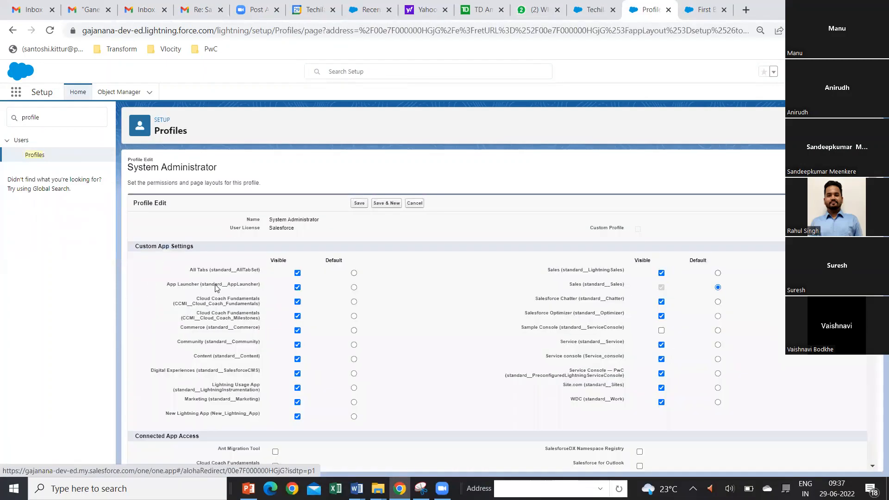
{"action": "scroll", "coordinate": [222, 287], "scroll_direction": "down", "scroll_amount": 5}
{"action": "scroll", "coordinate": [222, 287], "scroll_direction": "down", "scroll_amount": 15}
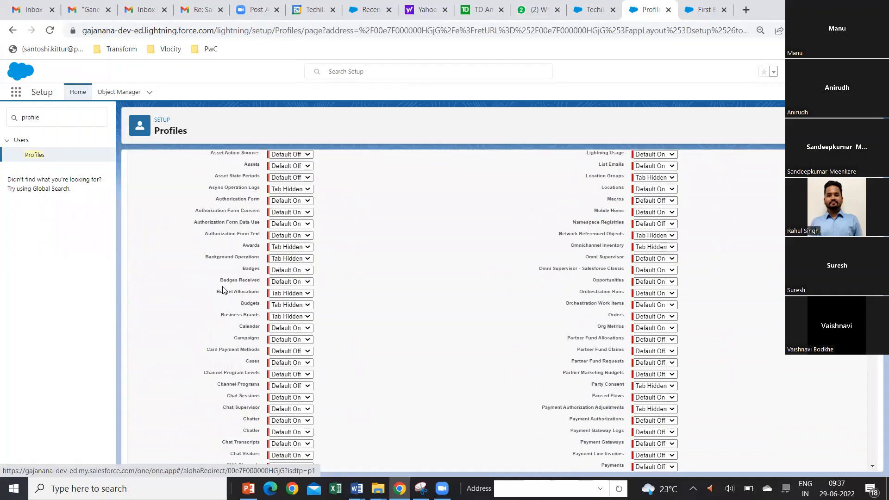
{"action": "scroll", "coordinate": [222, 291], "scroll_direction": "down", "scroll_amount": 15}
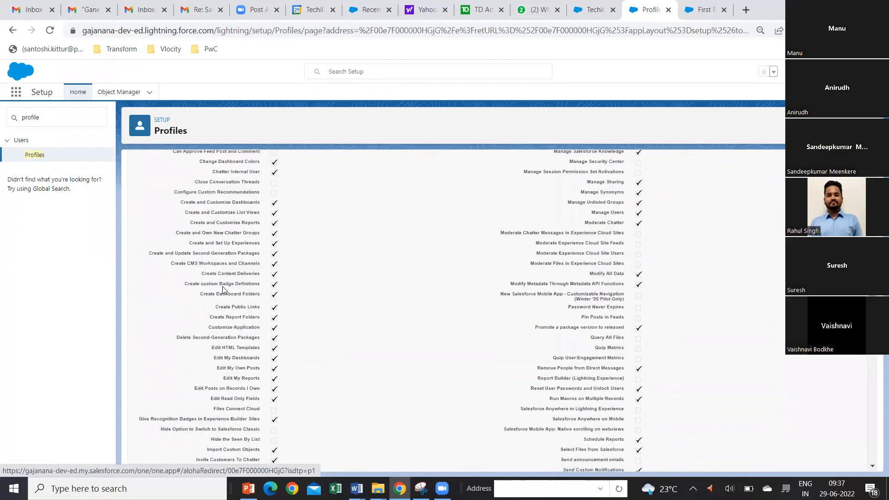
{"action": "scroll", "coordinate": [223, 290], "scroll_direction": "up", "scroll_amount": 20}
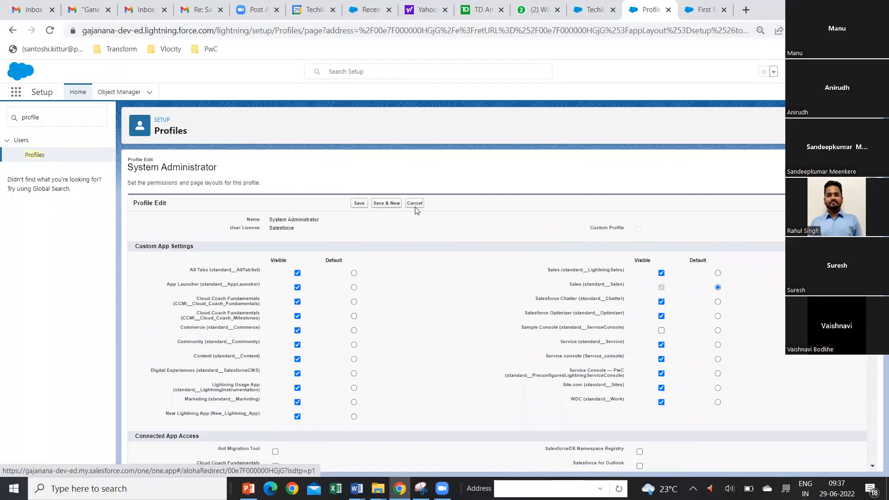
{"action": "left_click", "coordinate": [415, 206]}
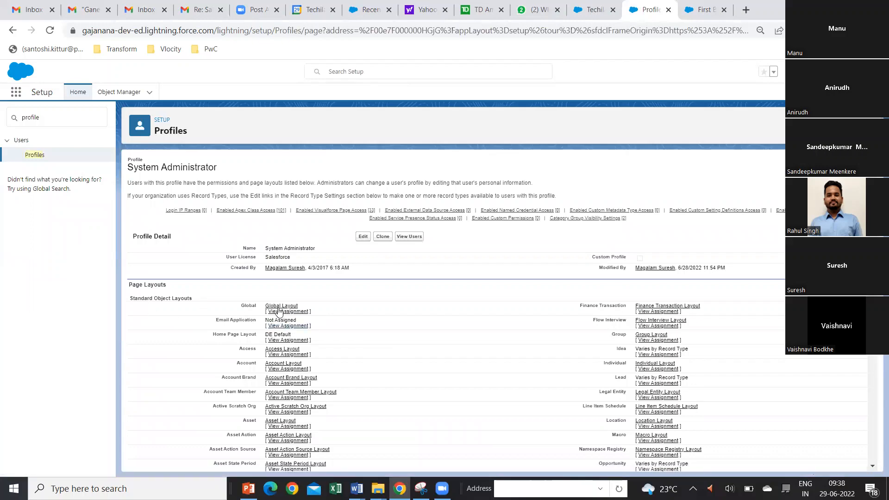
- Open the page layout assignments for Techila Training New from the profile's custom object layouts and review the assignments per profile
{"action": "scroll", "coordinate": [337, 321], "scroll_direction": "down", "scroll_amount": 15}
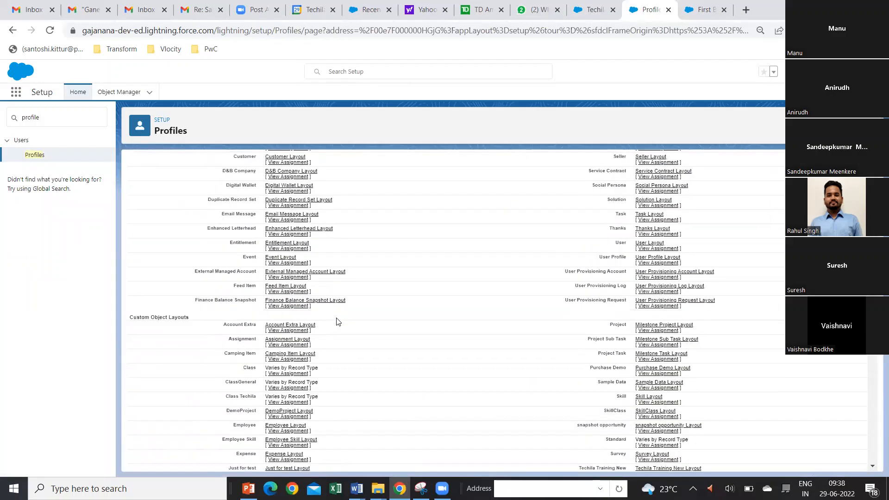
{"action": "scroll", "coordinate": [337, 322], "scroll_direction": "down", "scroll_amount": 4}
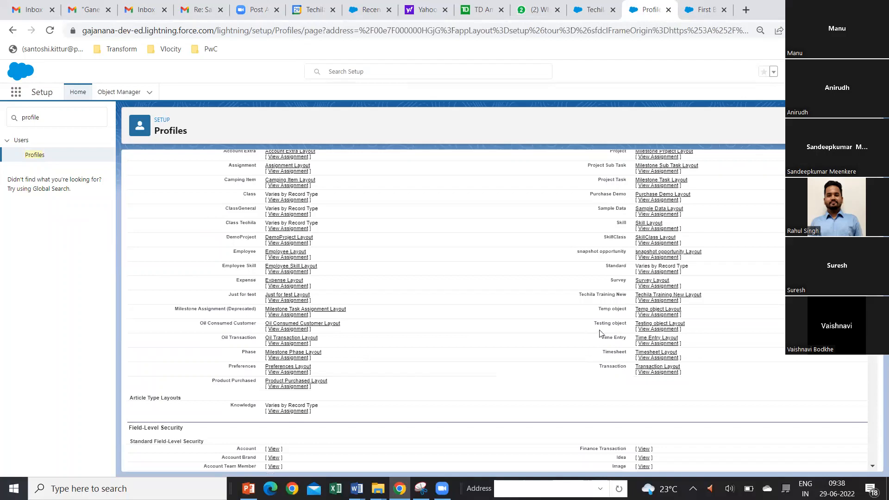
{"action": "left_click", "coordinate": [668, 302]}
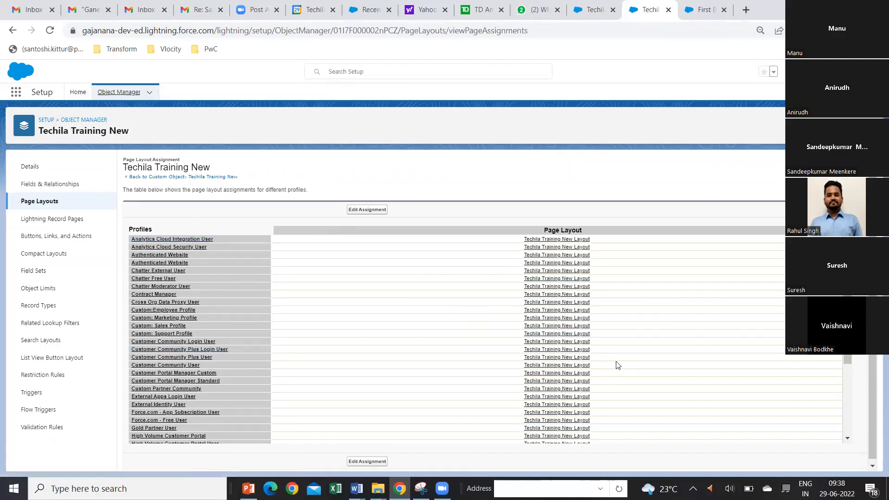
{"action": "scroll", "coordinate": [617, 365], "scroll_direction": "down", "scroll_amount": 3}
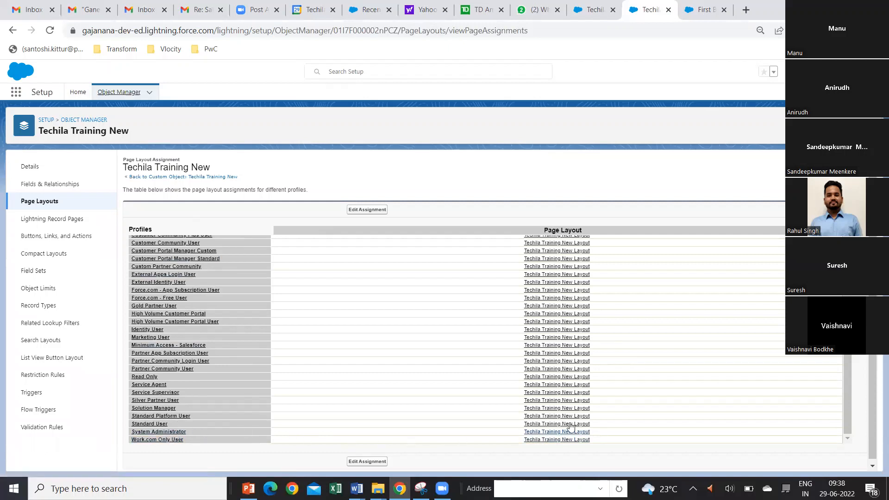
{"action": "scroll", "coordinate": [523, 378], "scroll_direction": "up", "scroll_amount": 1}
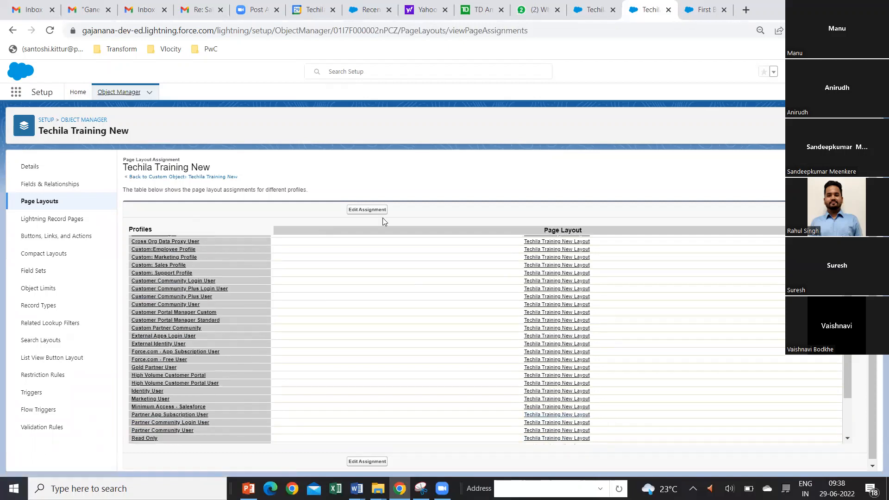
- Assign the Techila Training New Layout - Demo Manager page layout to the System Administrator profile and save the assignment
{"action": "left_click", "coordinate": [371, 210]}
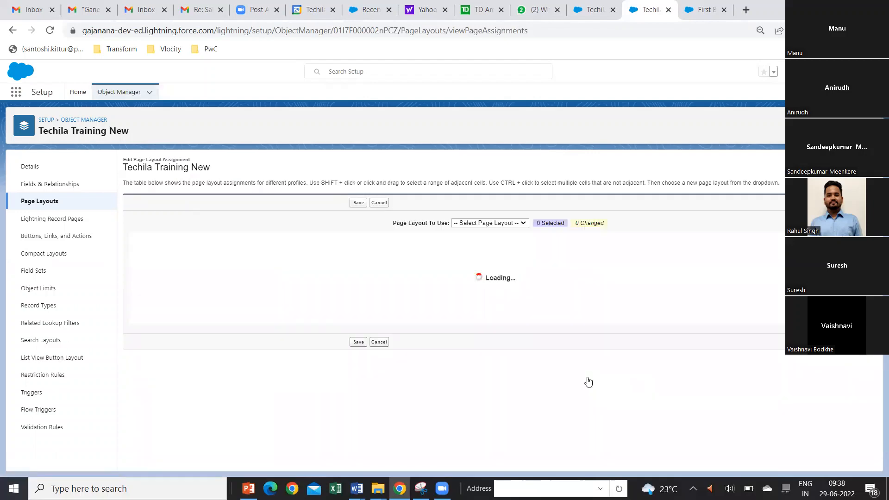
{"action": "scroll", "coordinate": [589, 382], "scroll_direction": "down", "scroll_amount": 5}
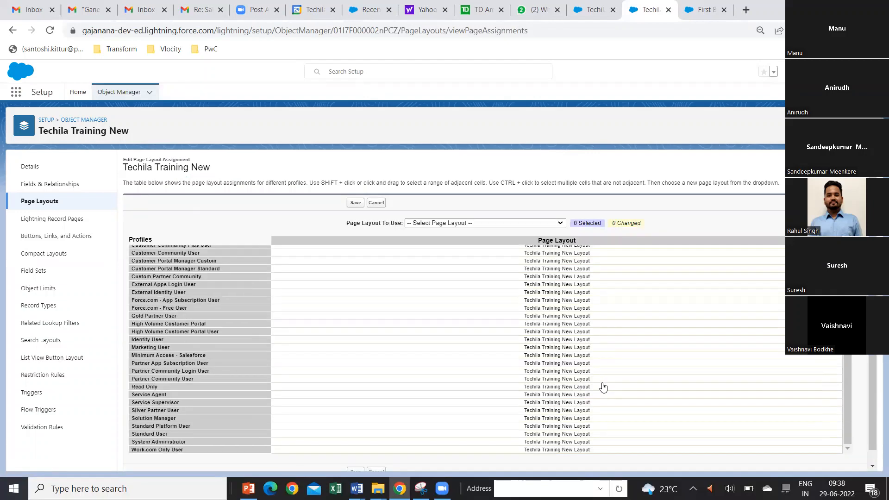
{"action": "left_click", "coordinate": [561, 224]}
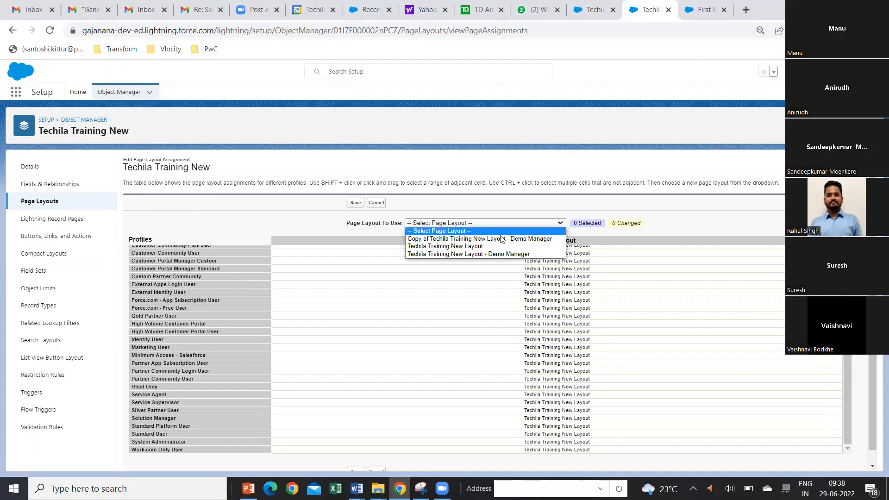
{"action": "left_click", "coordinate": [499, 256]}
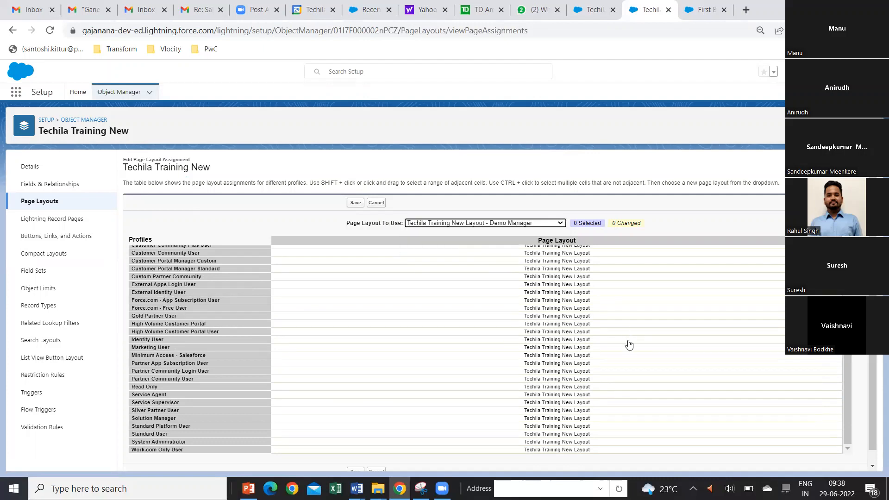
{"action": "scroll", "coordinate": [629, 344], "scroll_direction": "down", "scroll_amount": 2}
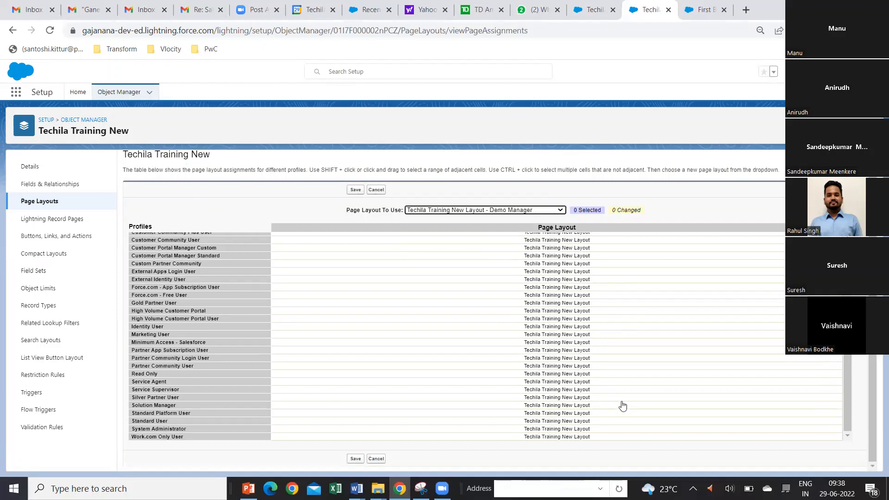
{"action": "left_click", "coordinate": [532, 429]}
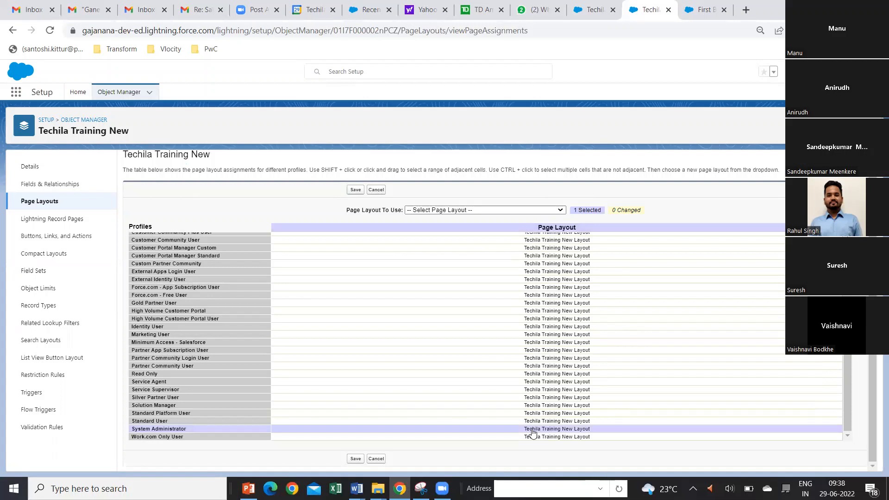
{"action": "left_click", "coordinate": [561, 211]}
{"action": "left_click", "coordinate": [517, 241]}
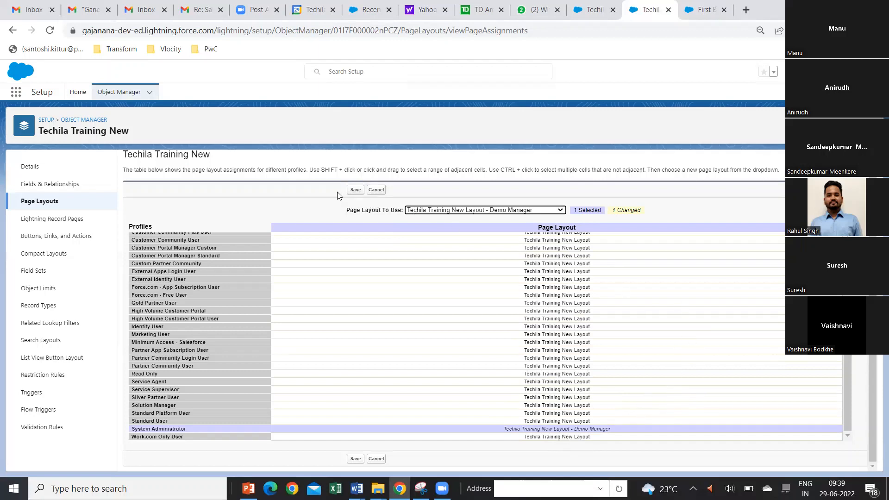
{"action": "left_click", "coordinate": [355, 191]}
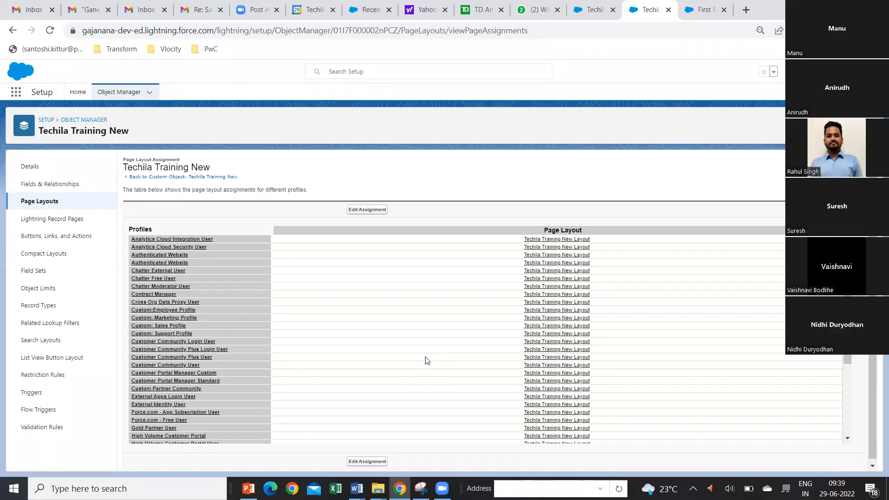
- Check the System Administrator's layout assignment, and reload the First Batch1 record to view its details in the assigned layout
{"action": "scroll", "coordinate": [272, 383], "scroll_direction": "down", "scroll_amount": 5}
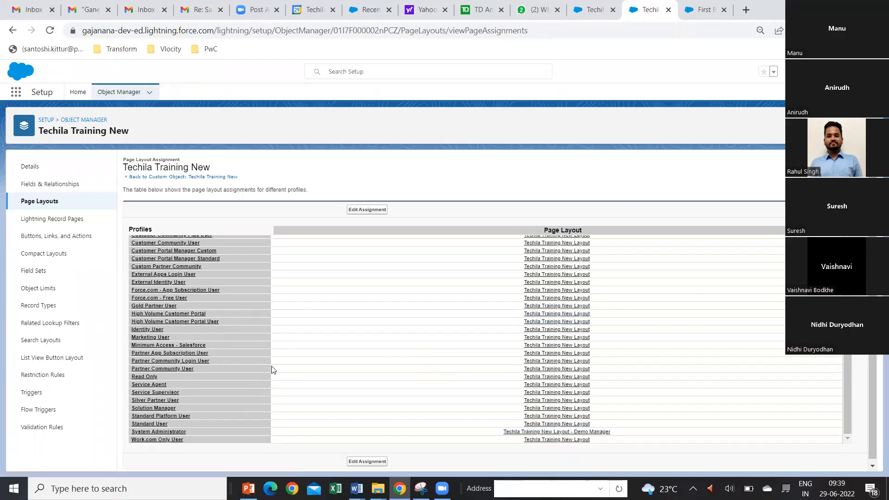
{"action": "scroll", "coordinate": [364, 333], "scroll_direction": "down", "scroll_amount": 1}
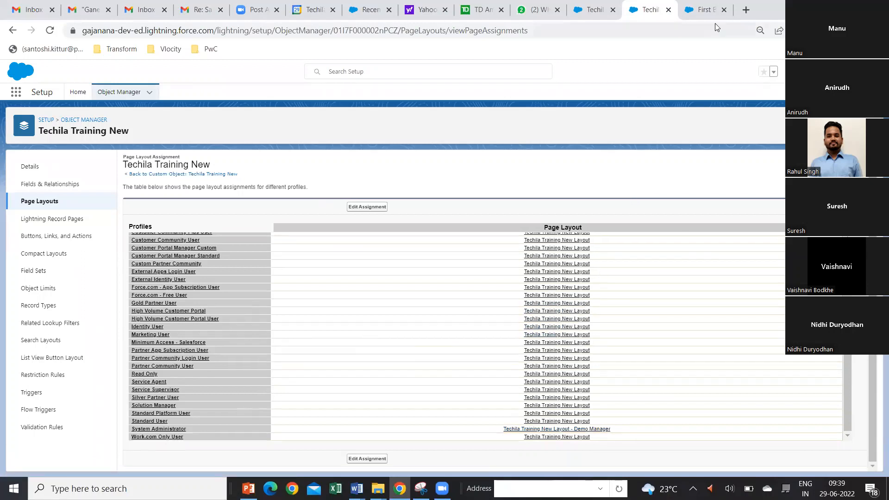
{"action": "left_click", "coordinate": [709, 10]}
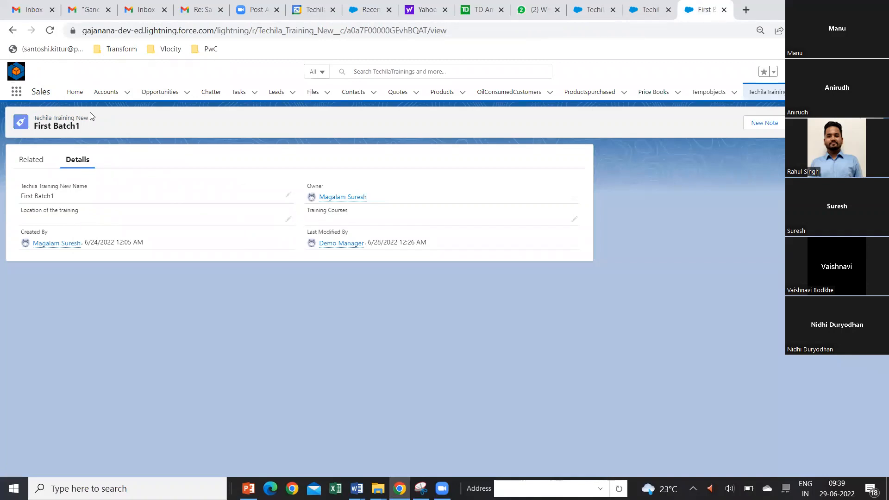
{"action": "left_click", "coordinate": [50, 31]}
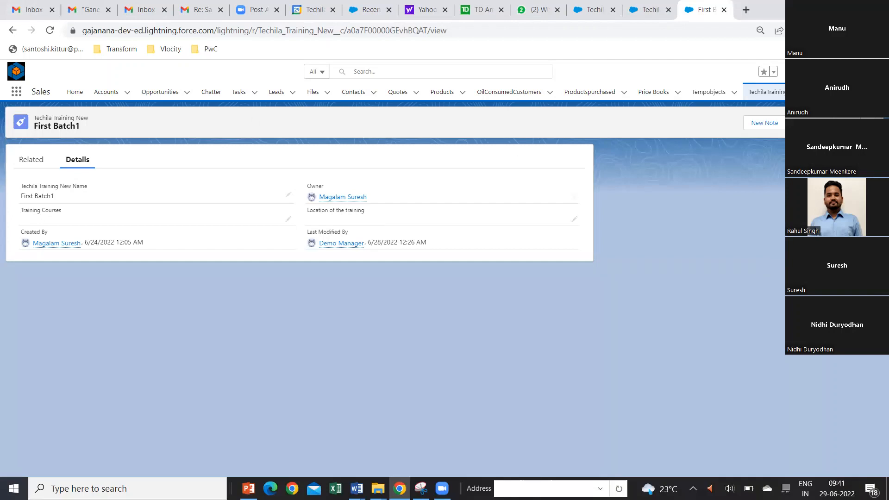
- Return to the Techila Training New page layouts list and open Techila Training New Layout - Demo Manager for editing
{"action": "left_click", "coordinate": [648, 16]}
{"action": "left_click", "coordinate": [596, 11]}
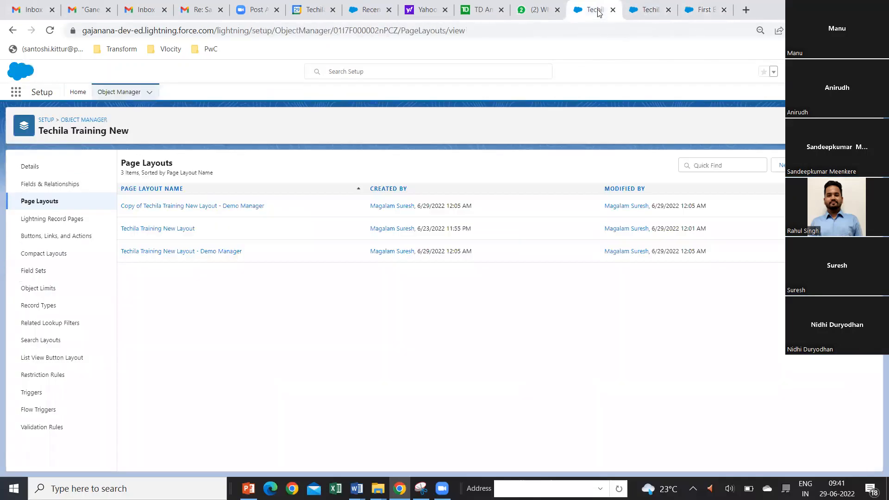
{"action": "left_click", "coordinate": [185, 252]}
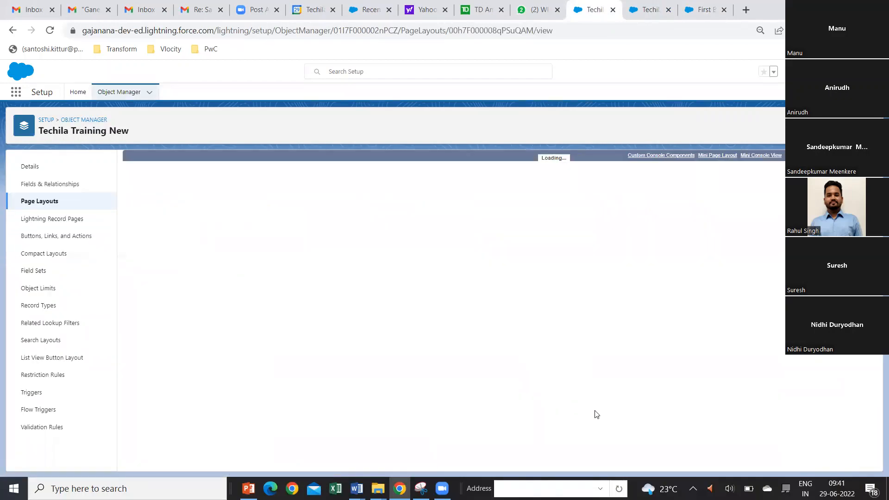
- Add a two-column section named Additional Information between the Information and System Information sections of the layout
{"action": "scroll", "coordinate": [597, 414], "scroll_direction": "down", "scroll_amount": 3}
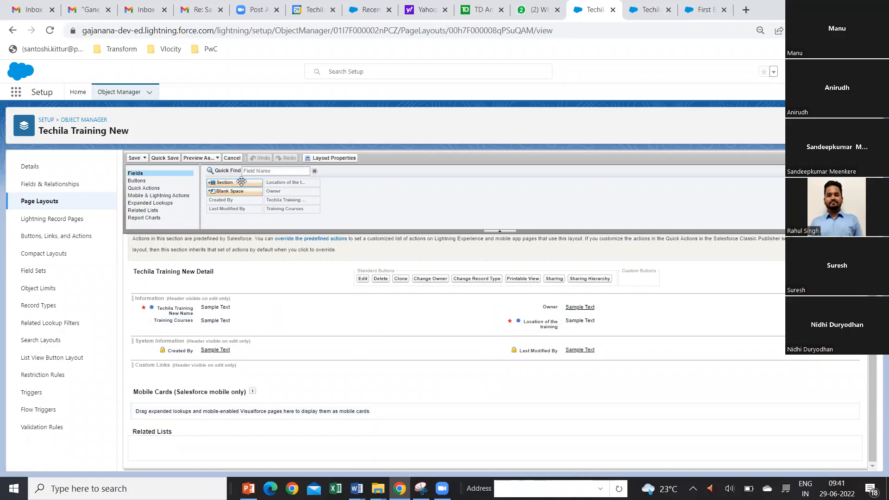
{"action": "left_click_drag", "start_coordinate": [241, 182], "coordinate": [143, 319]}
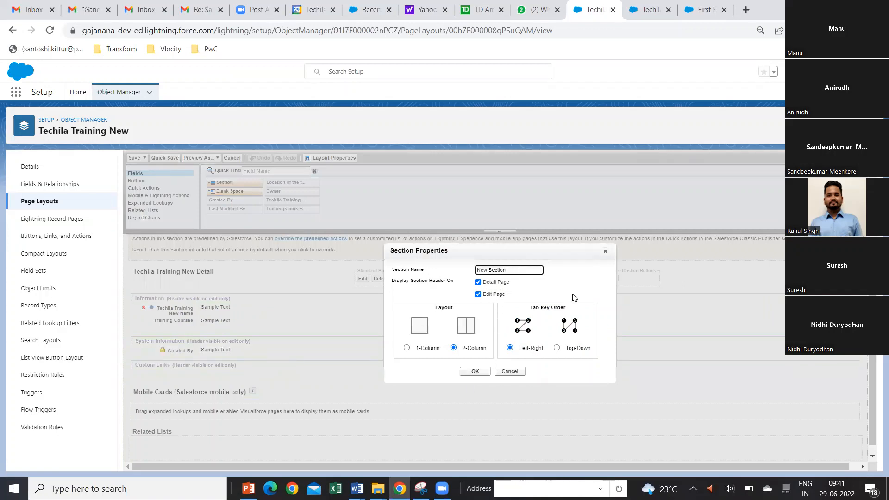
{"action": "key", "text": "BackSpace"}
{"action": "key", "text": "BackSpace"}
{"action": "key", "text": "BackSpace"}
{"action": "key", "text": "BackSpace"}
{"action": "key", "text": "BackSpace"}
{"action": "key", "text": "BackSpace"}
{"action": "key", "text": "BackSpace"}
{"action": "key", "text": "BackSpace"}
{"action": "key", "text": "BackSpace"}
{"action": "key", "text": "BackSpace"}
{"action": "type", "text": "Addit"}
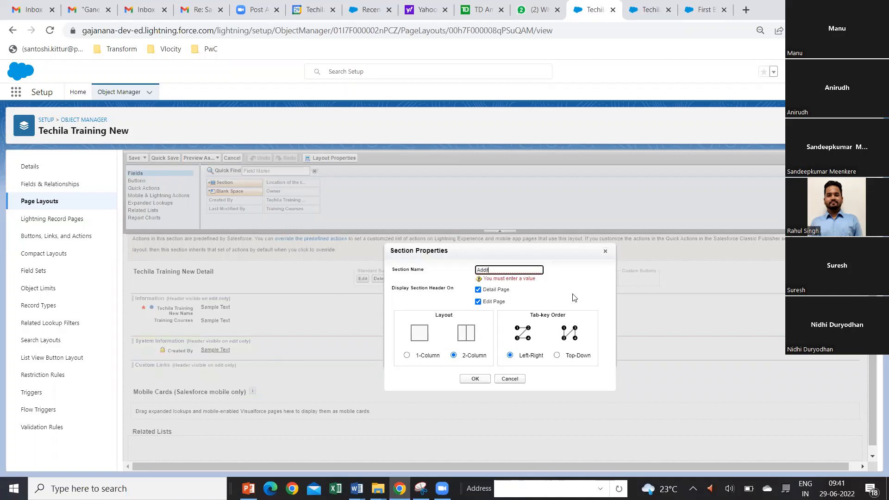
{"action": "type", "text": "ional "}
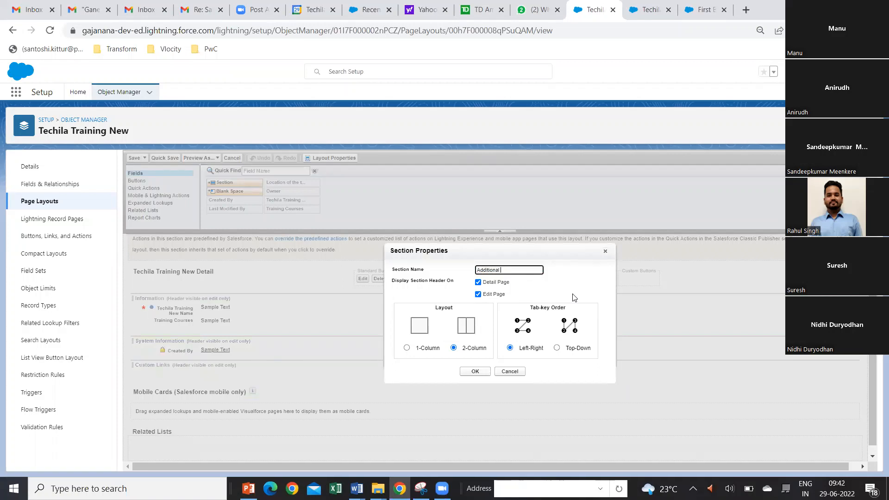
{"action": "type", "text": "F"}
{"action": "type", "text": "Information"}
{"action": "left_click", "coordinate": [470, 372]}
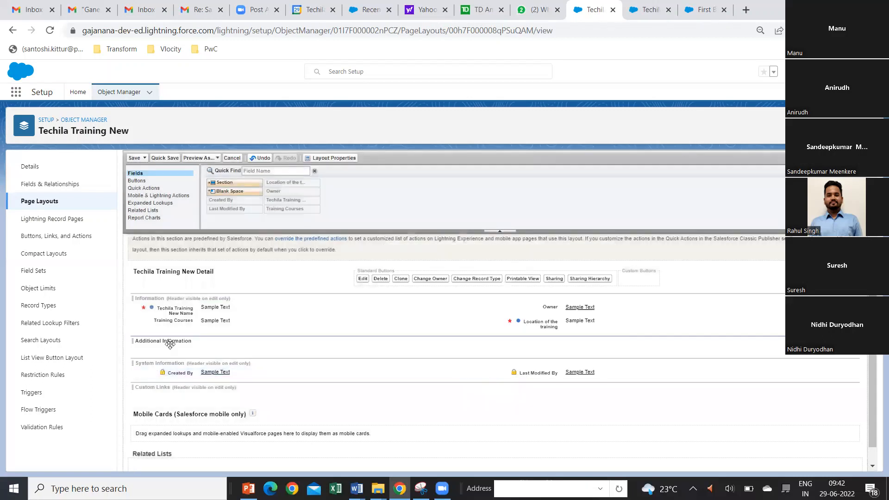
- Move the Training Courses and Location of the training fields from Information into the two columns of the Additional Information section
{"action": "left_click_drag", "start_coordinate": [214, 322], "coordinate": [200, 349]}
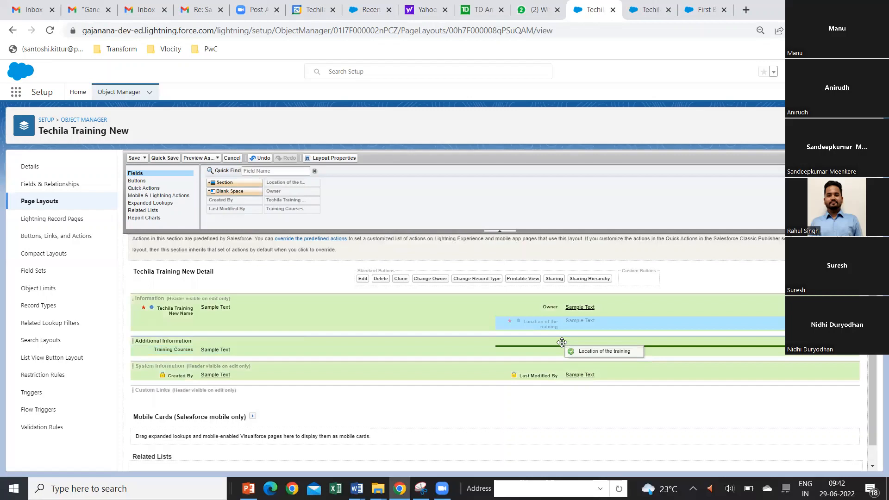
{"action": "left_click_drag", "start_coordinate": [562, 342], "coordinate": [562, 343]}
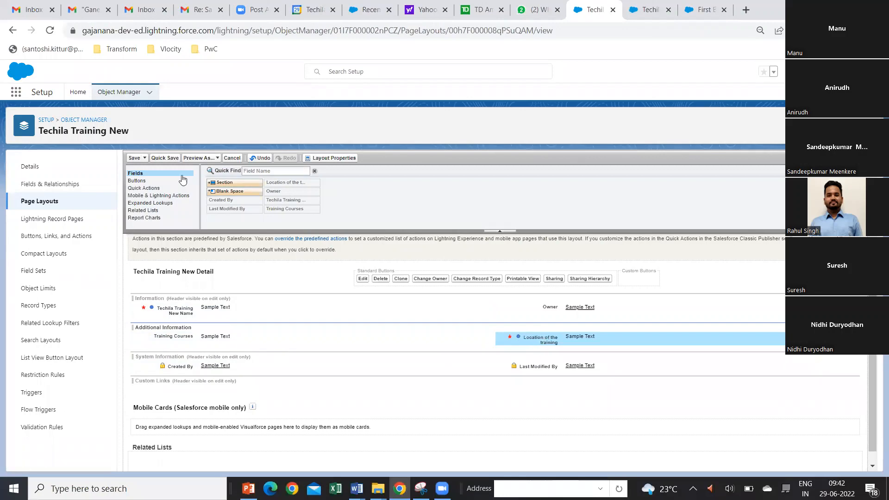
- Save the Techila Training New page layout and reload the open First Batch1 record
{"action": "left_click", "coordinate": [134, 158]}
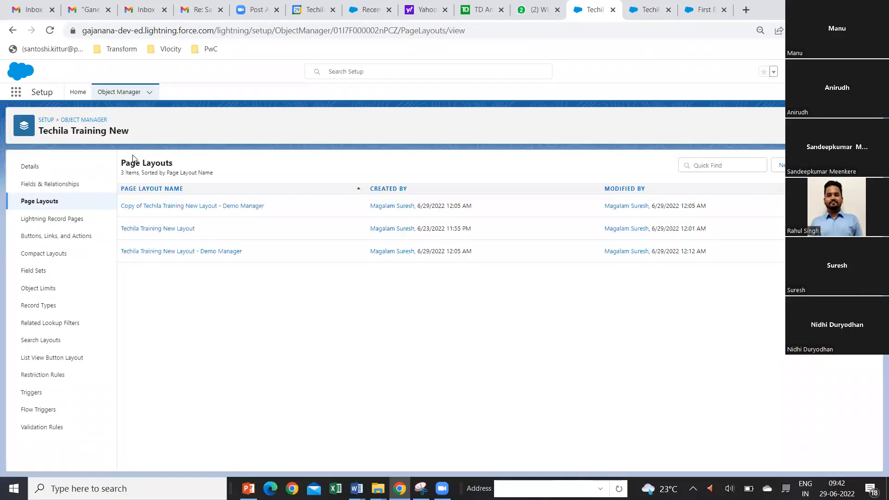
{"action": "left_click", "coordinate": [704, 11]}
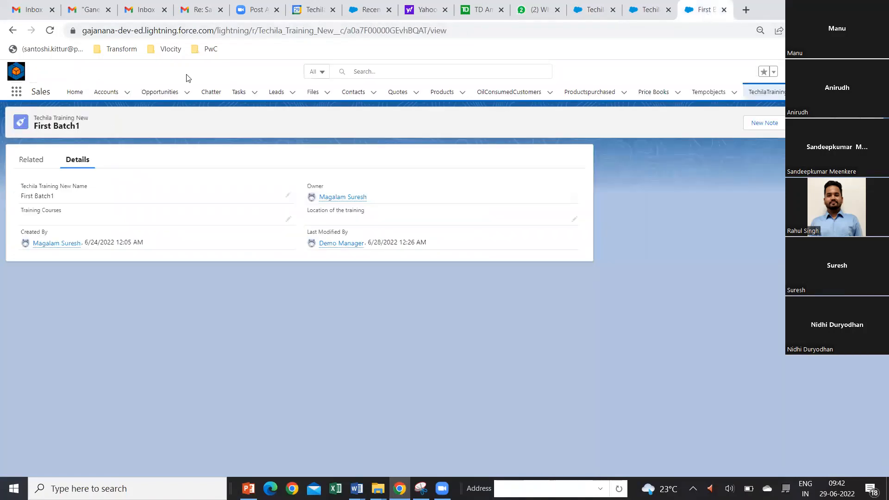
{"action": "left_click", "coordinate": [50, 31]}
- Log out of the org and log back in with the saved credentials
{"action": "left_click", "coordinate": [871, 71]}
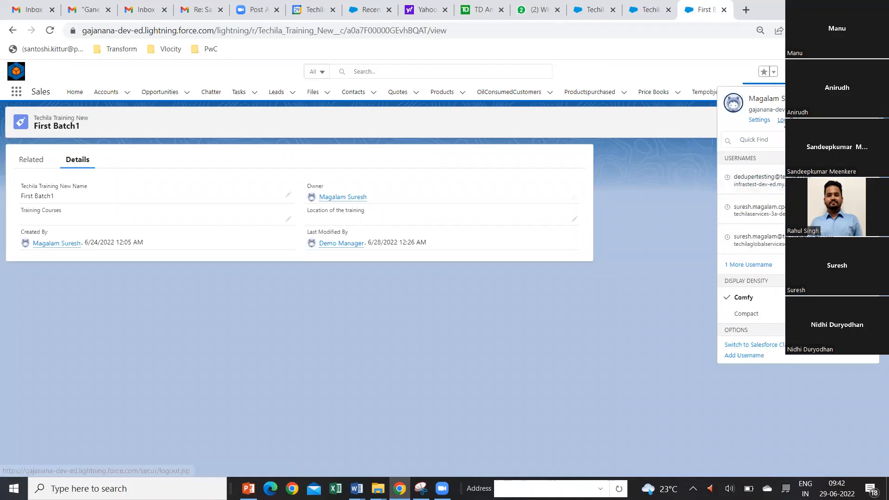
{"action": "left_click", "coordinate": [782, 119]}
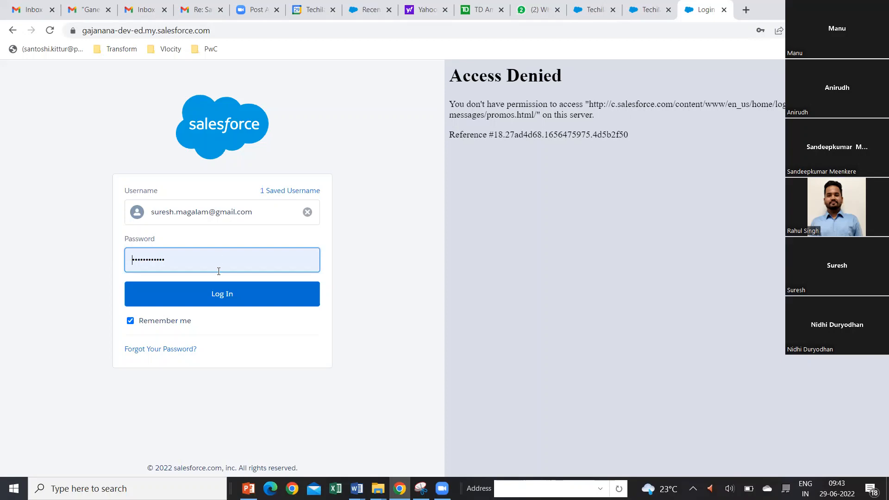
{"action": "left_click", "coordinate": [227, 300]}
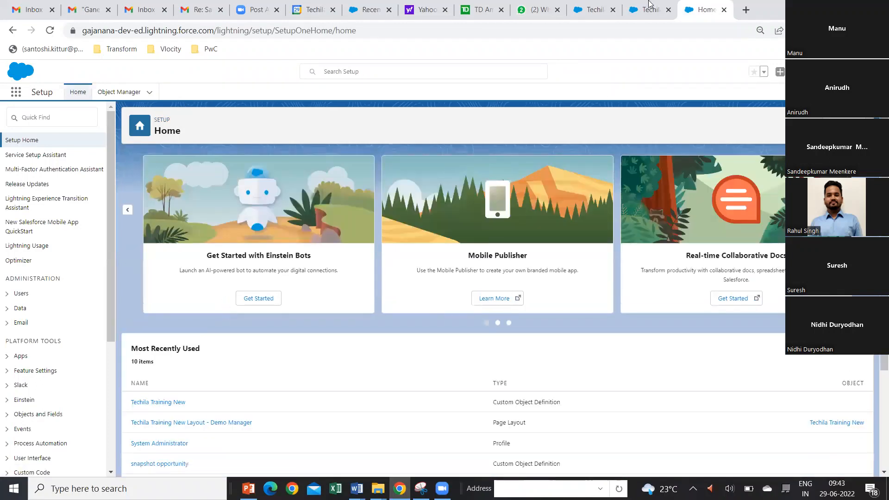
- Close the two older Techila browser tabs and open the Sales app in a new tab
{"action": "left_click", "coordinate": [669, 10]}
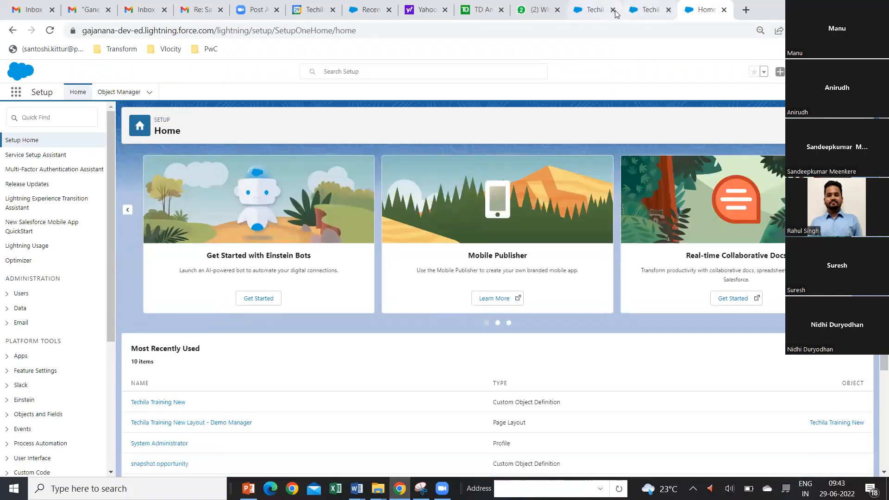
{"action": "left_click", "coordinate": [614, 10]}
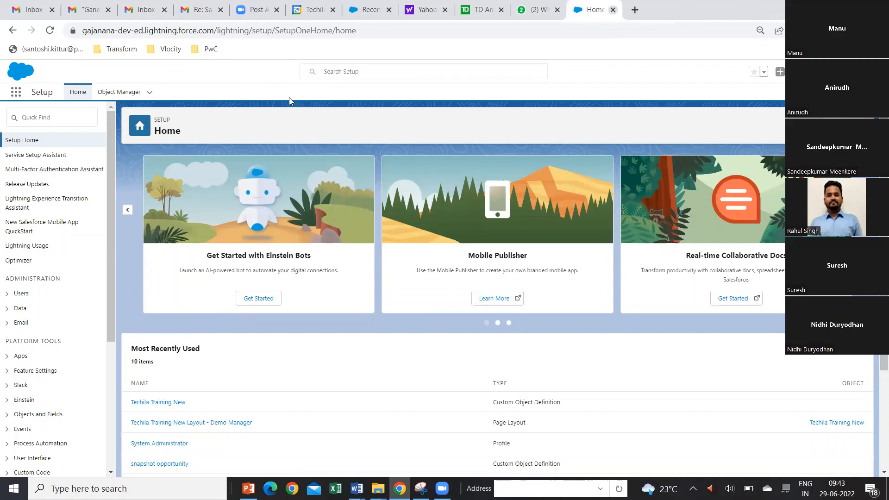
{"action": "left_click", "coordinate": [16, 95]}
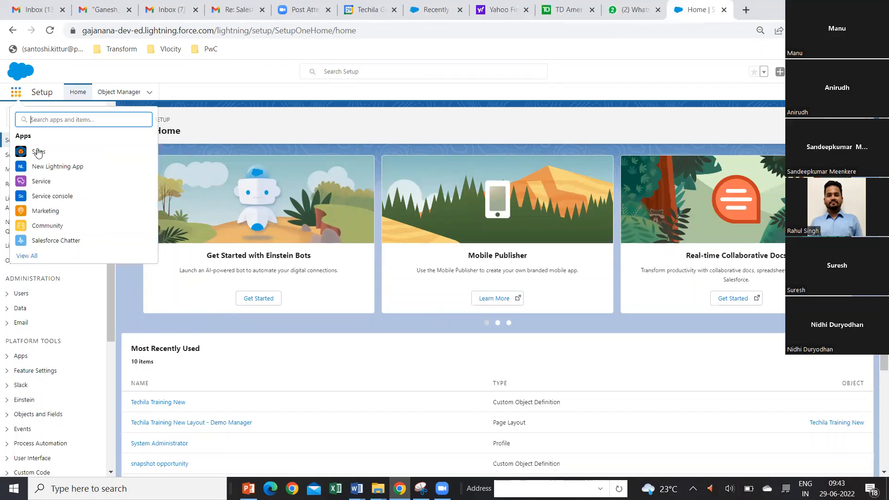
{"action": "right_click", "coordinate": [38, 151]}
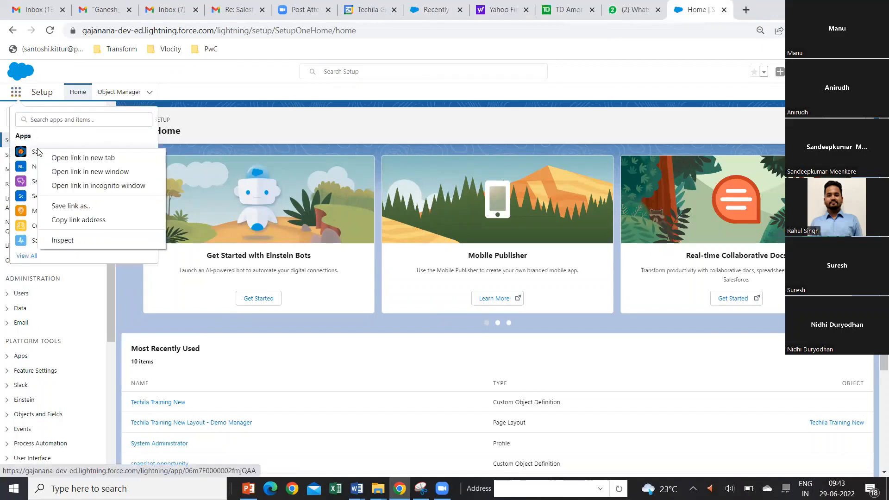
{"action": "left_click", "coordinate": [66, 160]}
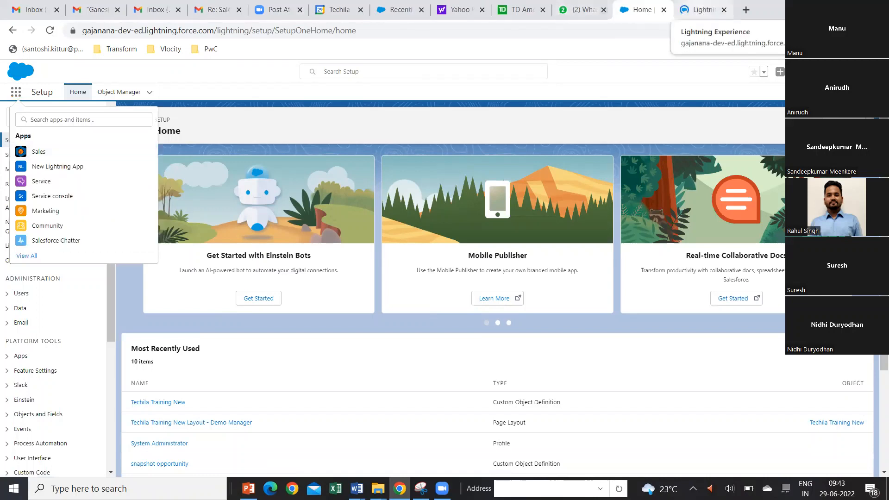
{"action": "left_click", "coordinate": [702, 9]}
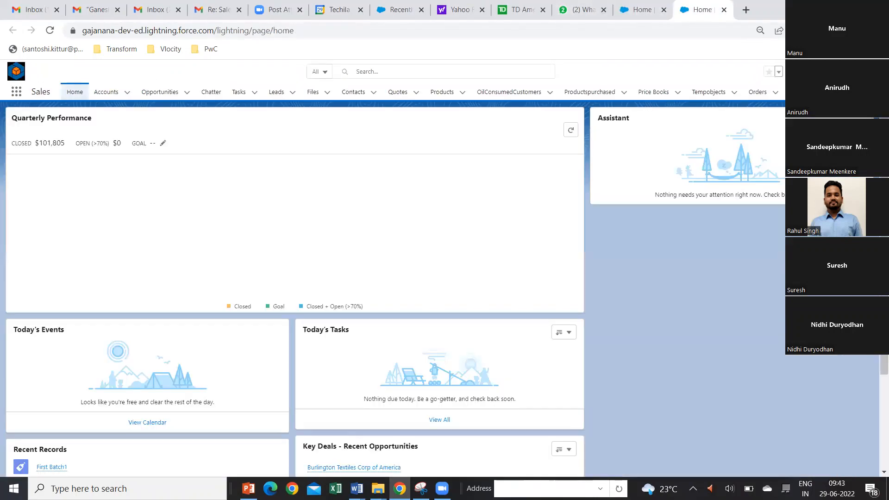
- Open the First Batch1 record from the TechilaTrainings list and collapse and re-expand its Additional Information section
{"action": "left_click", "coordinate": [849, 92]}
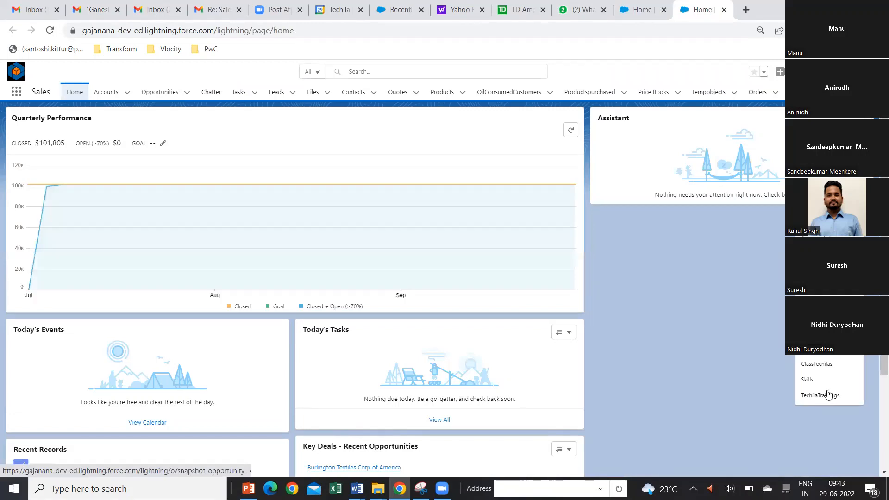
{"action": "left_click", "coordinate": [828, 394]}
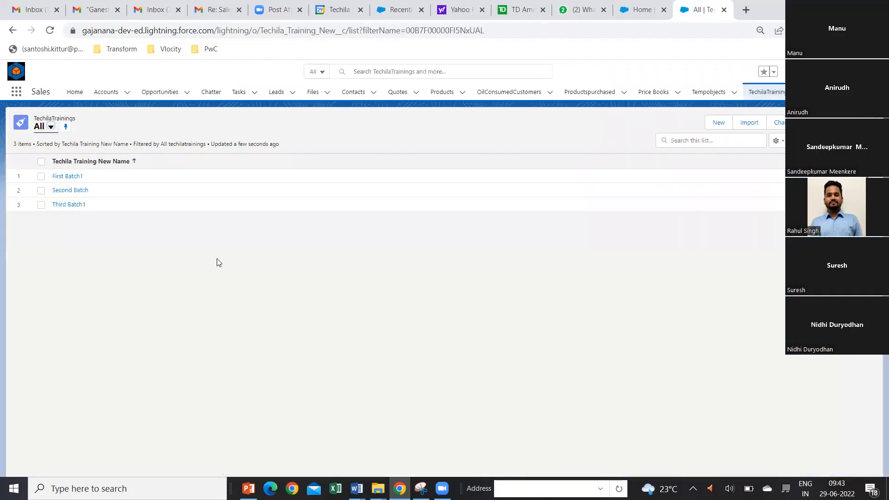
{"action": "left_click", "coordinate": [74, 178]}
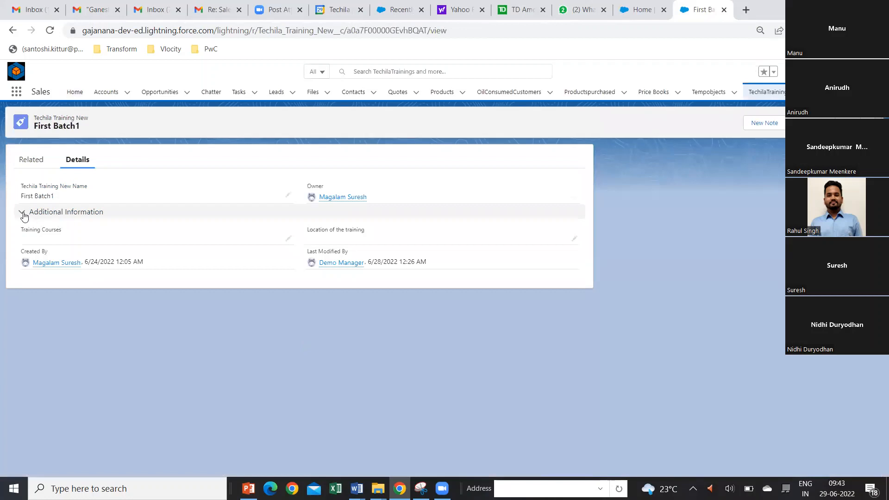
{"action": "double_click", "coordinate": [23, 215]}
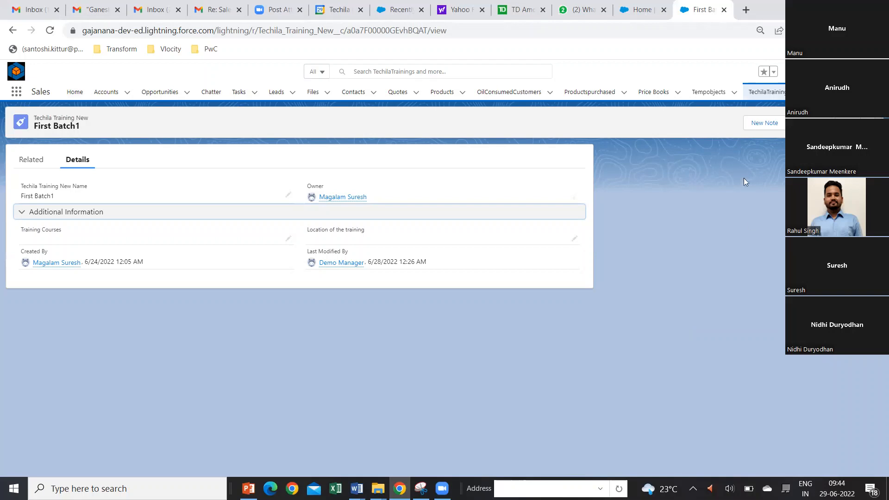
- Return to Setup and begin a new custom object from the Object Manager
{"action": "left_click", "coordinate": [642, 15]}
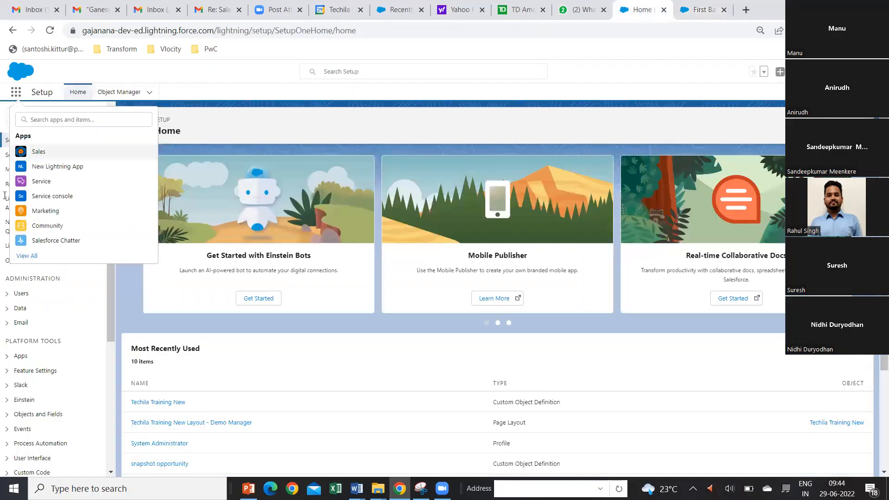
{"action": "left_click", "coordinate": [119, 92]}
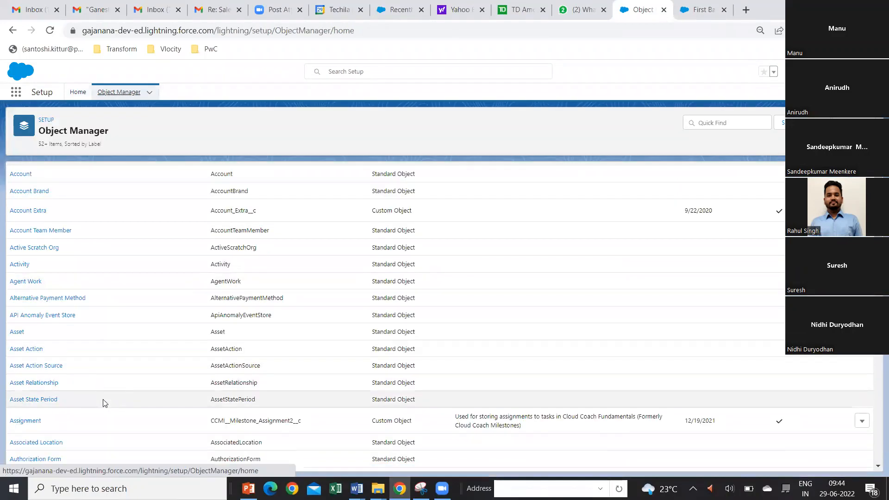
{"action": "scroll", "coordinate": [104, 403], "scroll_direction": "down", "scroll_amount": 6}
{"action": "scroll", "coordinate": [103, 403], "scroll_direction": "down", "scroll_amount": 6}
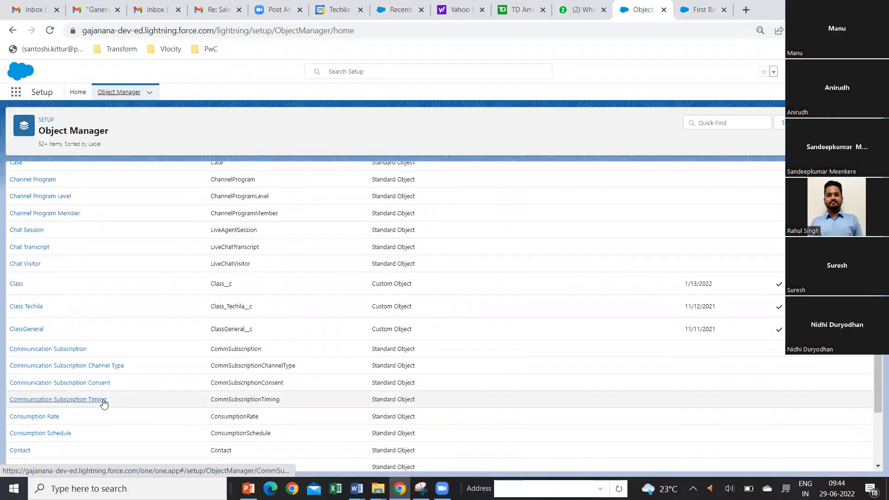
{"action": "scroll", "coordinate": [103, 403], "scroll_direction": "up", "scroll_amount": 7}
{"action": "scroll", "coordinate": [104, 403], "scroll_direction": "up", "scroll_amount": 6}
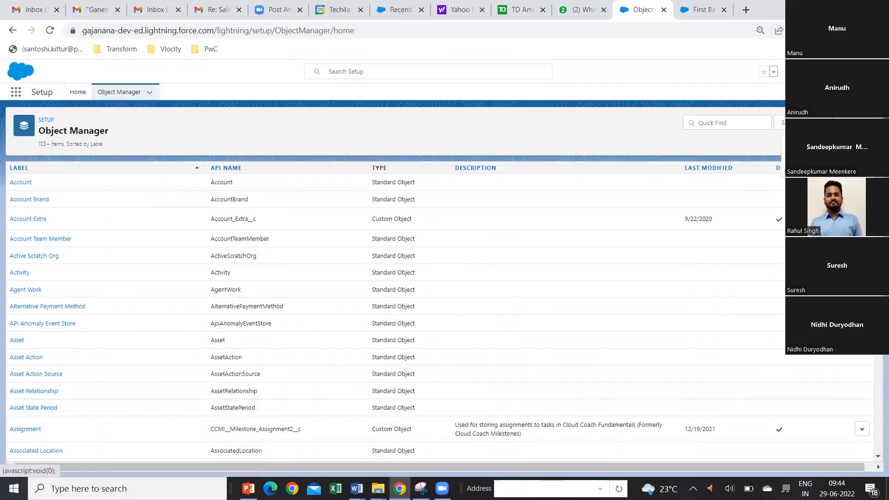
{"action": "left_click", "coordinate": [824, 148]}
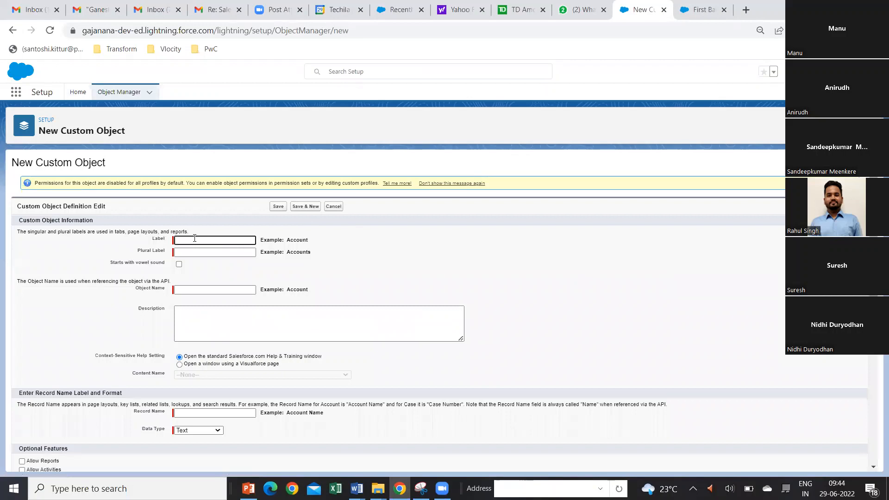
- Label the custom object Techila Training New Trainees, keep the default options, and try to save it
{"action": "type", "text": "Tra"}
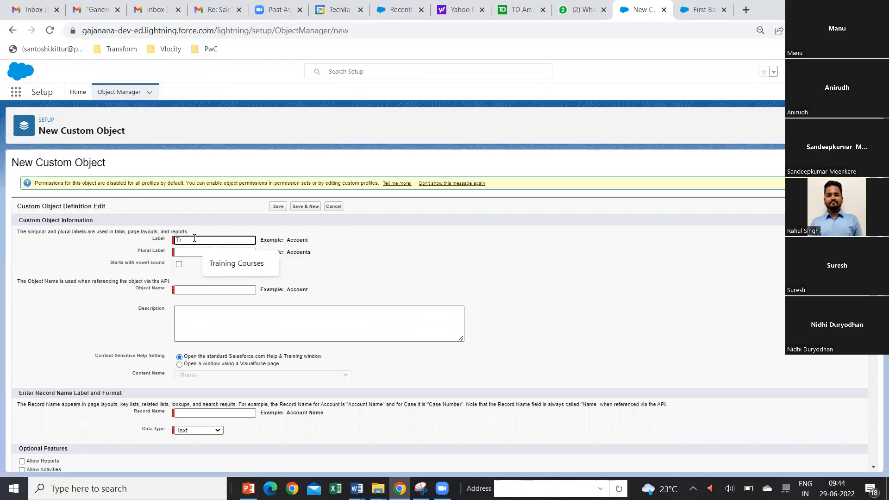
{"action": "key", "text": "BackSpace"}
{"action": "key", "text": "BackSpace"}
{"action": "type", "text": "Te"}
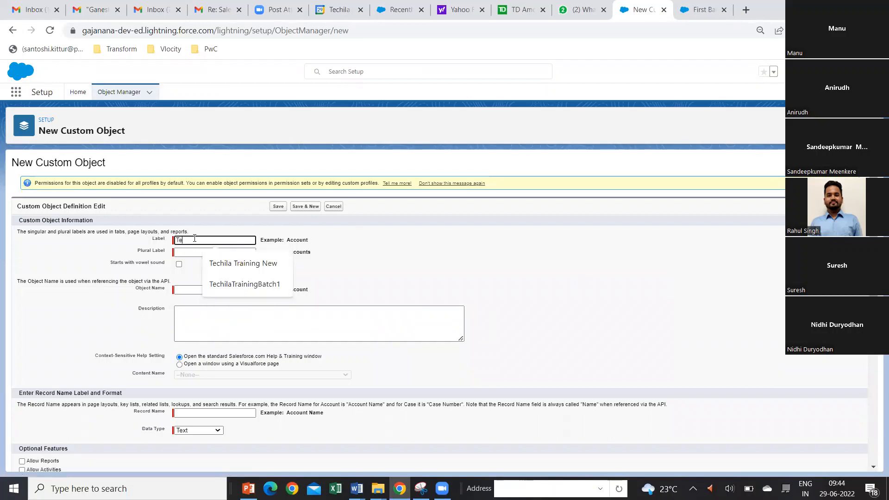
{"action": "type", "text": "chila T"}
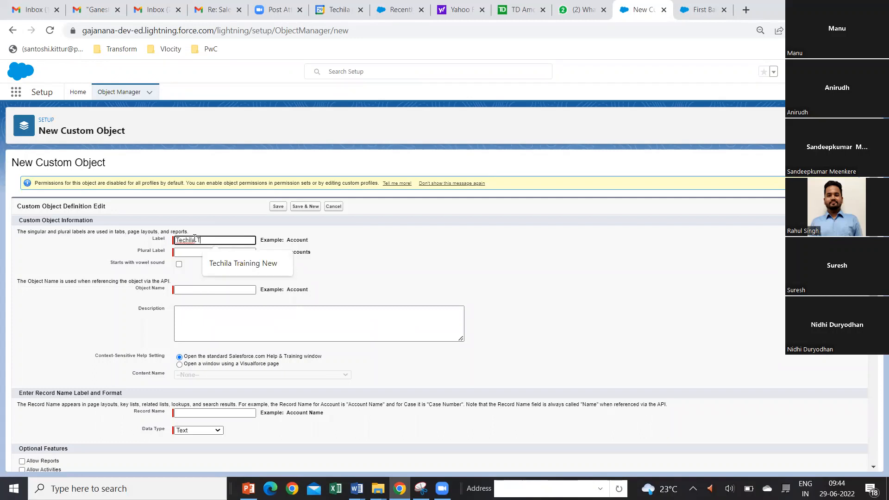
{"action": "type", "text": "raining New Trainees"}
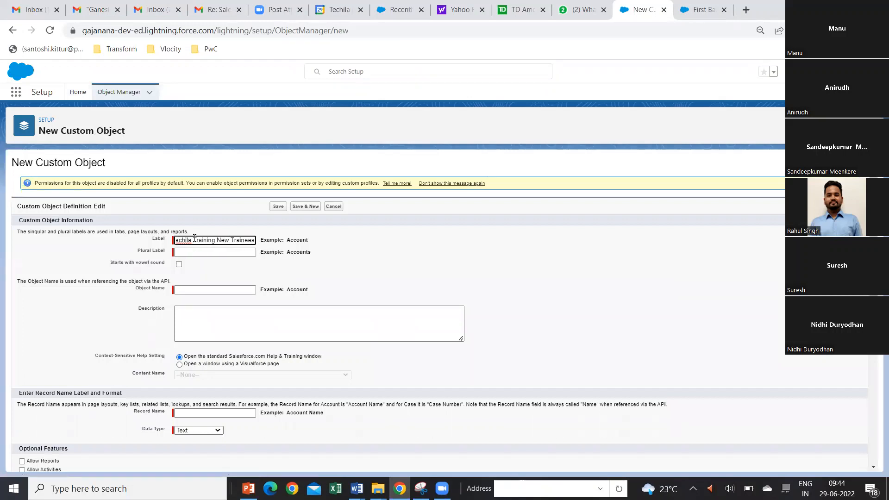
{"action": "key", "text": "Tab"}
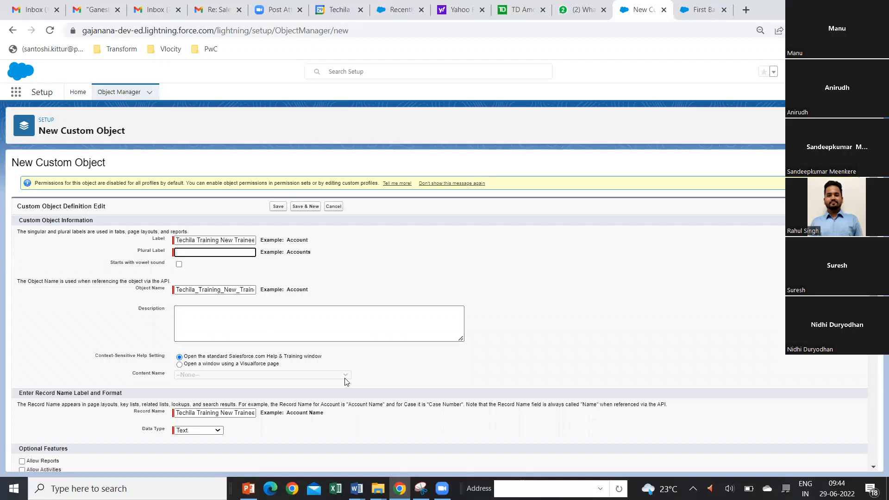
{"action": "scroll", "coordinate": [346, 381], "scroll_direction": "down", "scroll_amount": 3}
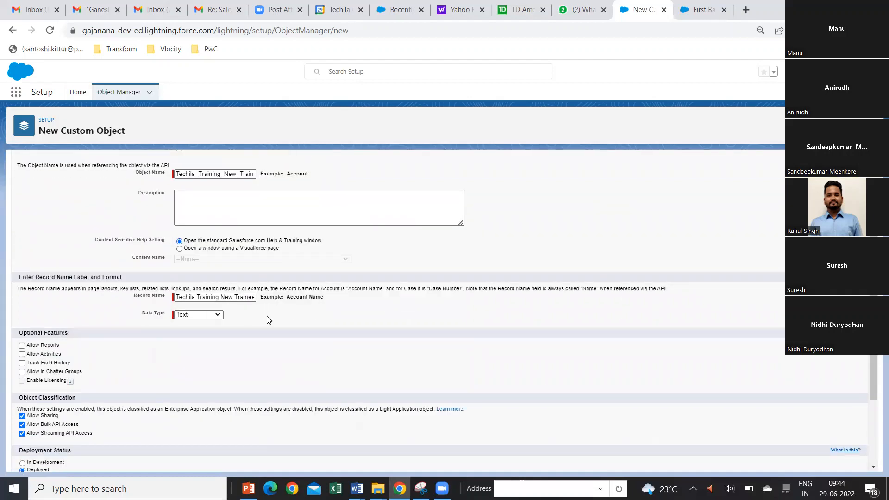
{"action": "scroll", "coordinate": [268, 319], "scroll_direction": "down", "scroll_amount": 3}
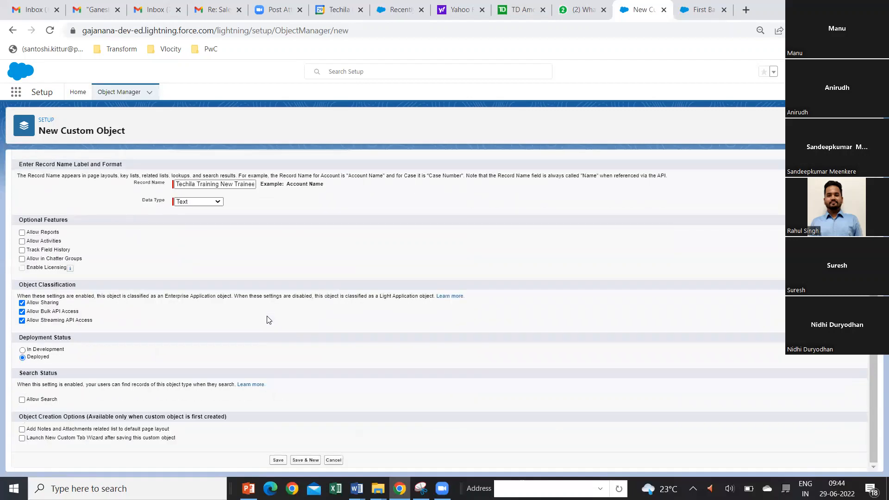
{"action": "left_click", "coordinate": [279, 460]}
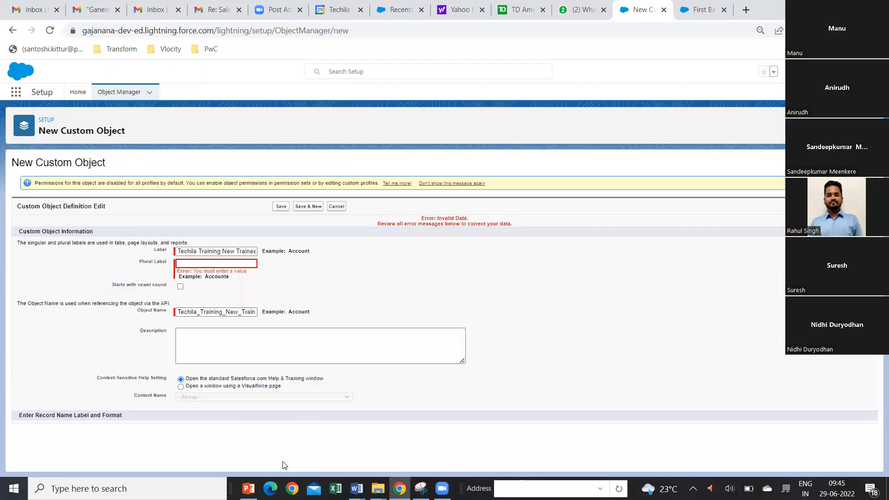
- Set the plural label to Trainees and save the custom object
{"action": "left_click", "coordinate": [193, 264]}
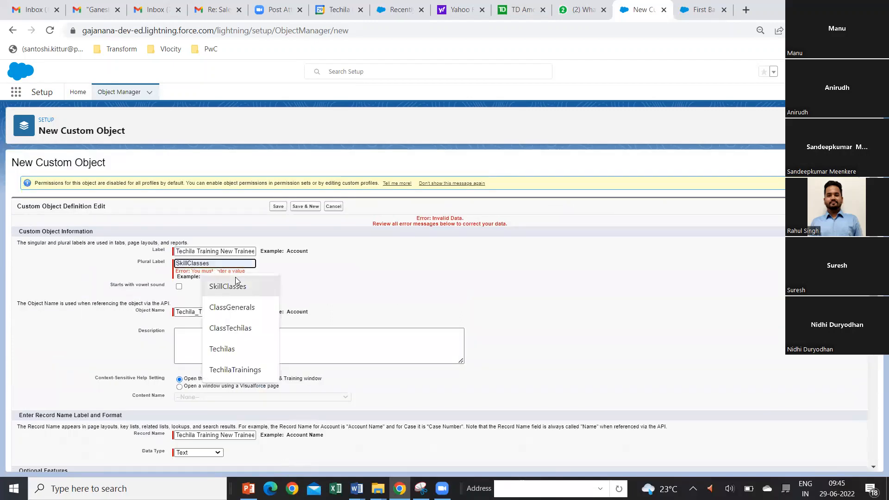
{"action": "type", "text": "Tre"}
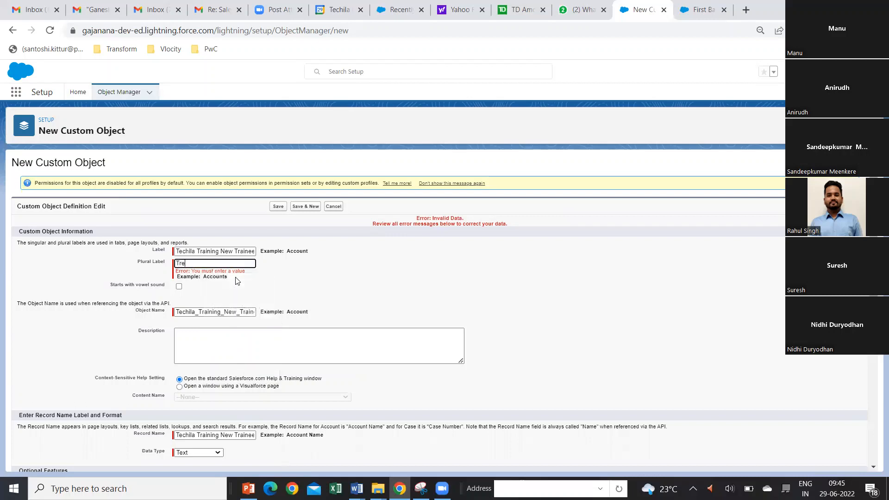
{"action": "type", "text": "ainees"}
{"action": "scroll", "coordinate": [346, 460], "scroll_direction": "down", "scroll_amount": 5}
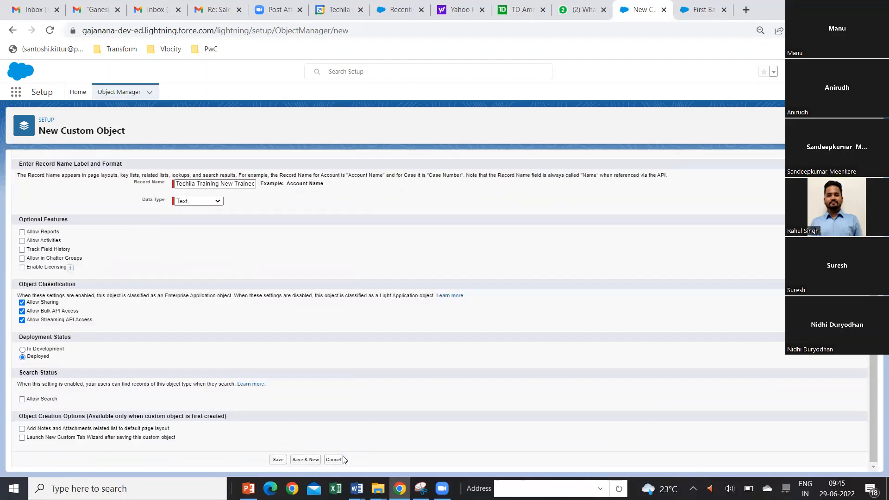
{"action": "left_click", "coordinate": [275, 460]}
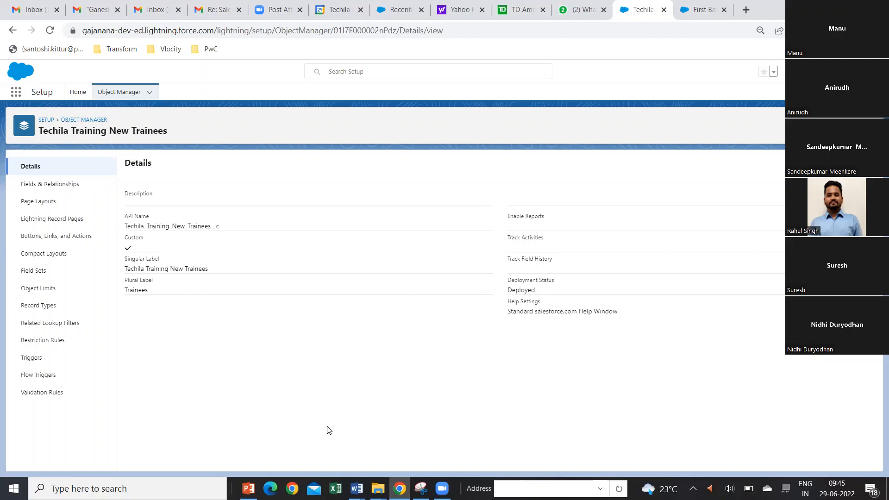
- Add a Date field labelled Start Date to the Techila Training New Trainees object, save it, and begin another field
{"action": "left_click", "coordinate": [53, 184]}
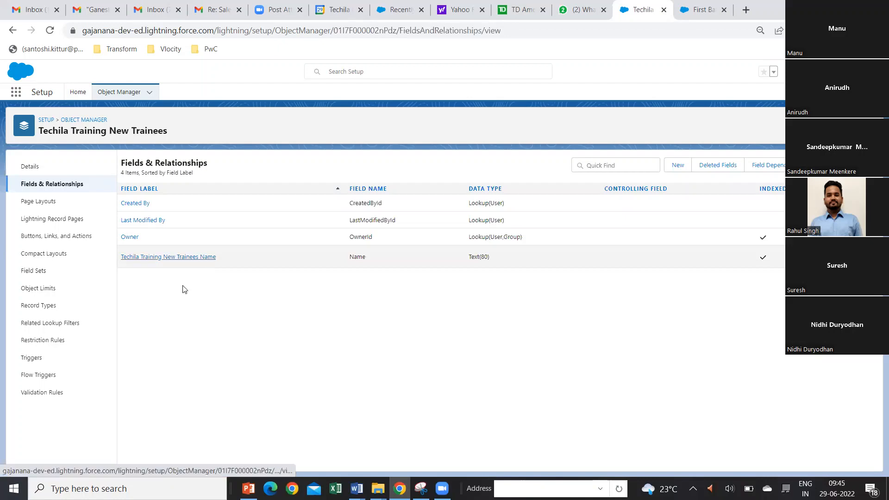
{"action": "left_click", "coordinate": [678, 166]}
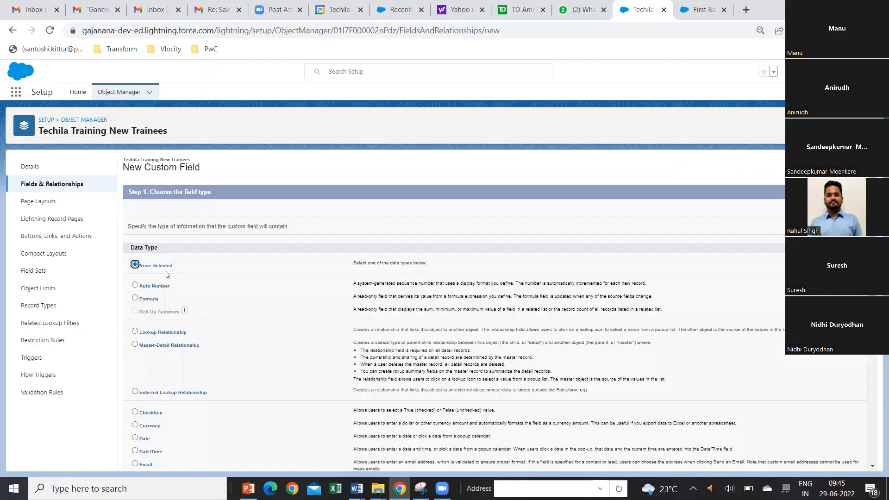
{"action": "scroll", "coordinate": [167, 275], "scroll_direction": "down", "scroll_amount": 4}
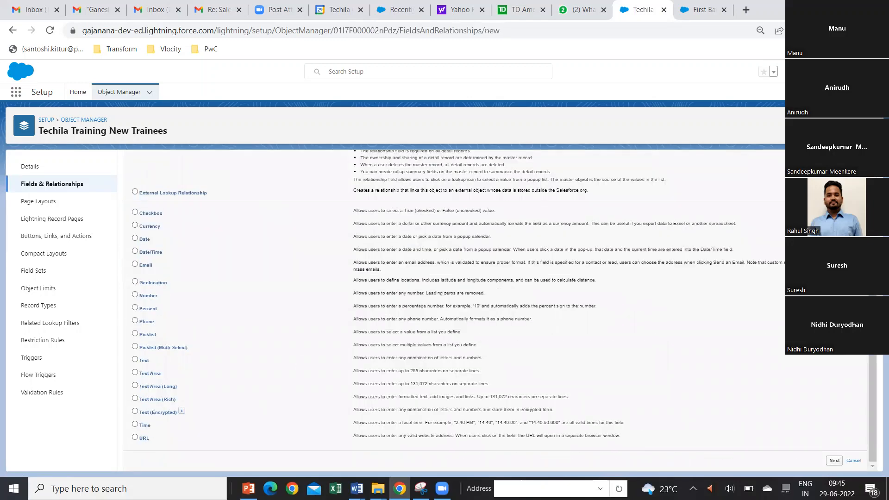
{"action": "left_click", "coordinate": [833, 460]}
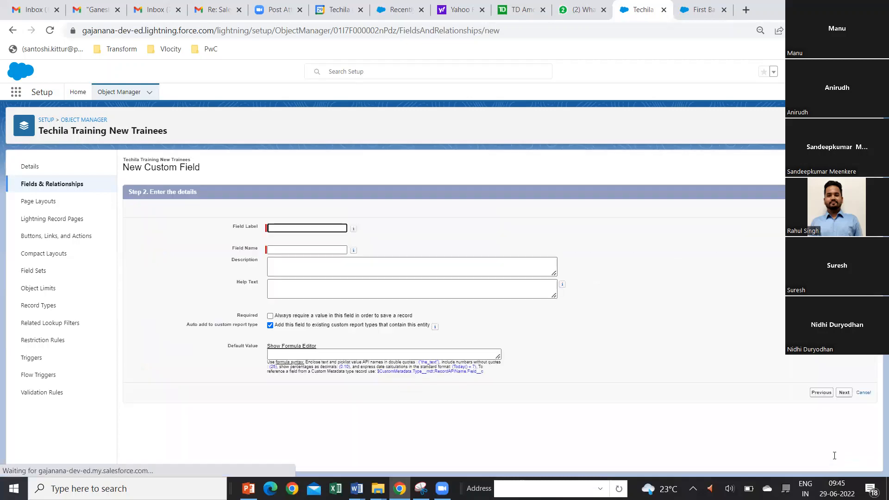
{"action": "left_click", "coordinate": [273, 228]}
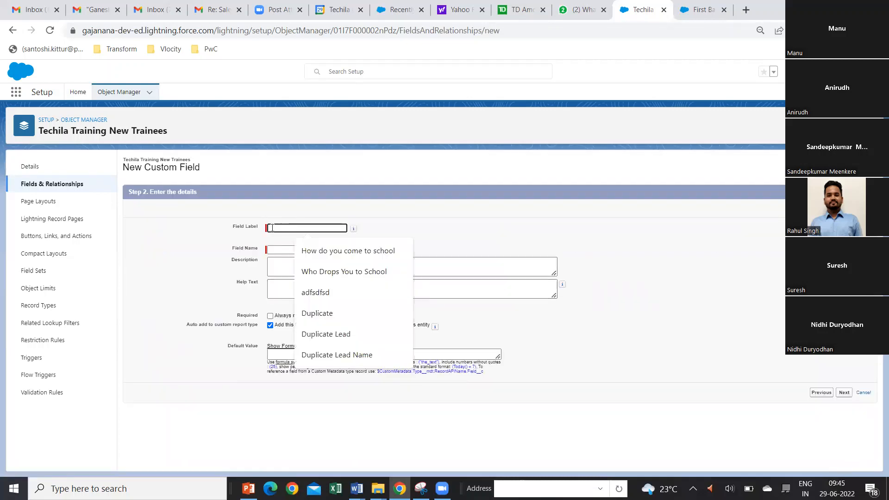
{"action": "type", "text": "Start Date"}
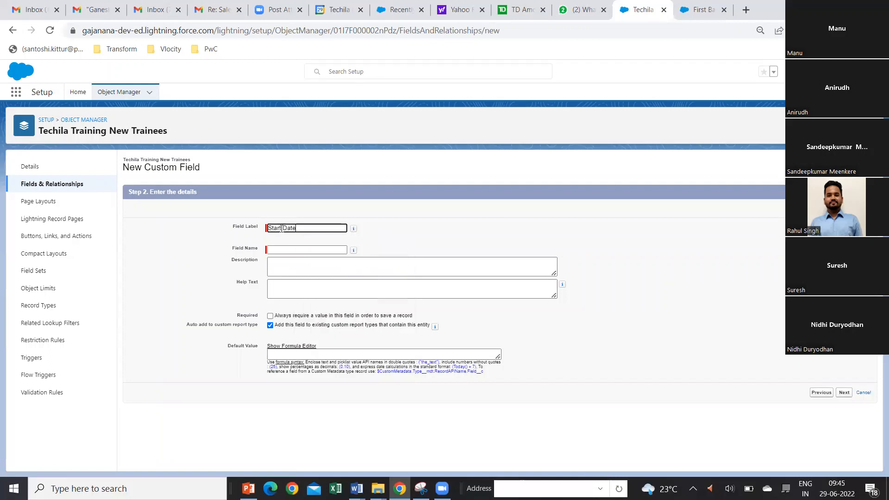
{"action": "key", "text": "Tab"}
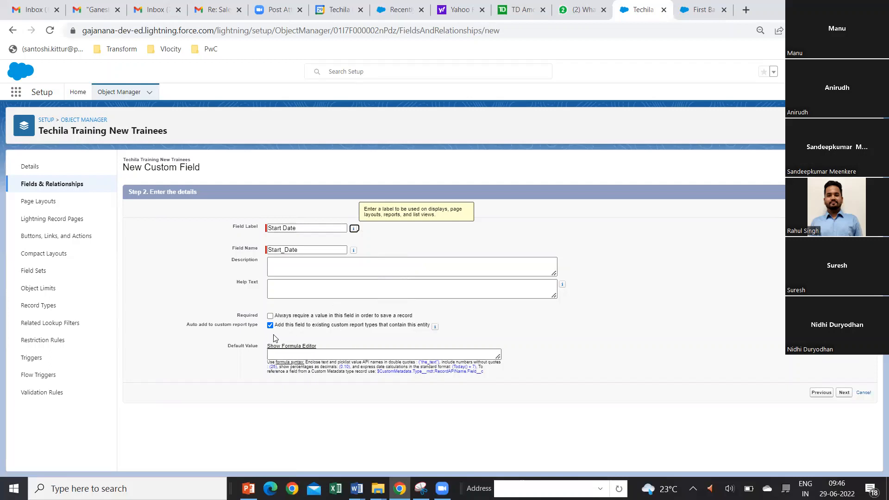
{"action": "left_click", "coordinate": [846, 395]}
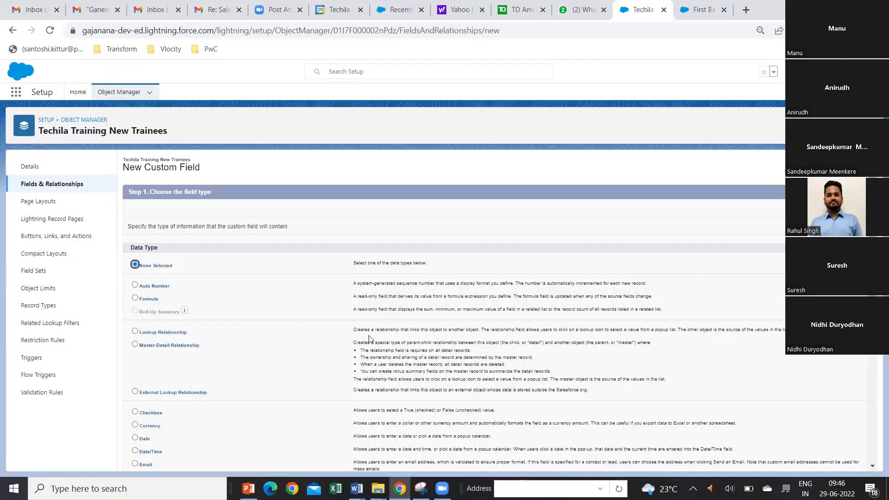
- Add a Number field labelled Experience with length 2 and 0 decimal places, and save it to the object
{"action": "scroll", "coordinate": [226, 431], "scroll_direction": "down", "scroll_amount": 4}
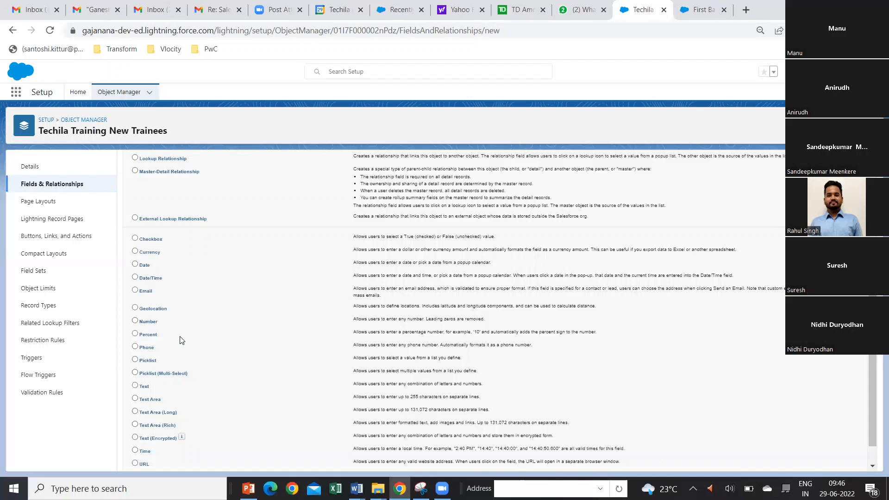
{"action": "left_click", "coordinate": [139, 323]}
{"action": "scroll", "coordinate": [823, 376], "scroll_direction": "down", "scroll_amount": 1}
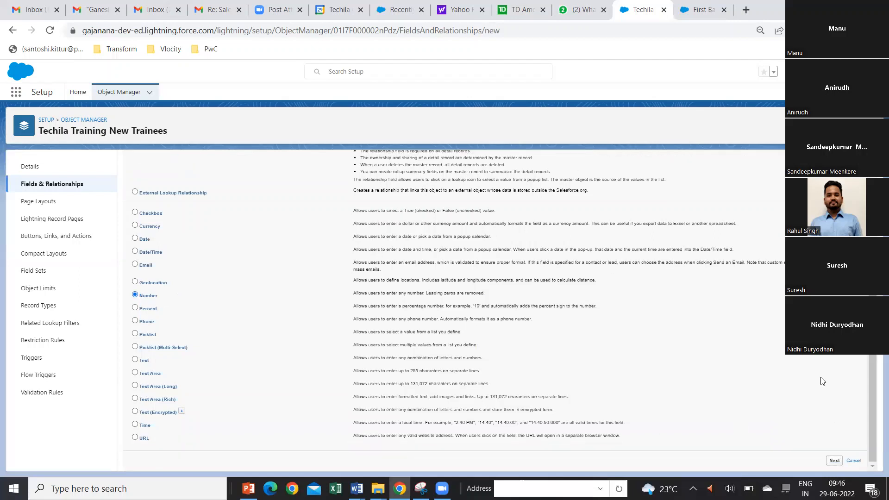
{"action": "left_click", "coordinate": [834, 460]}
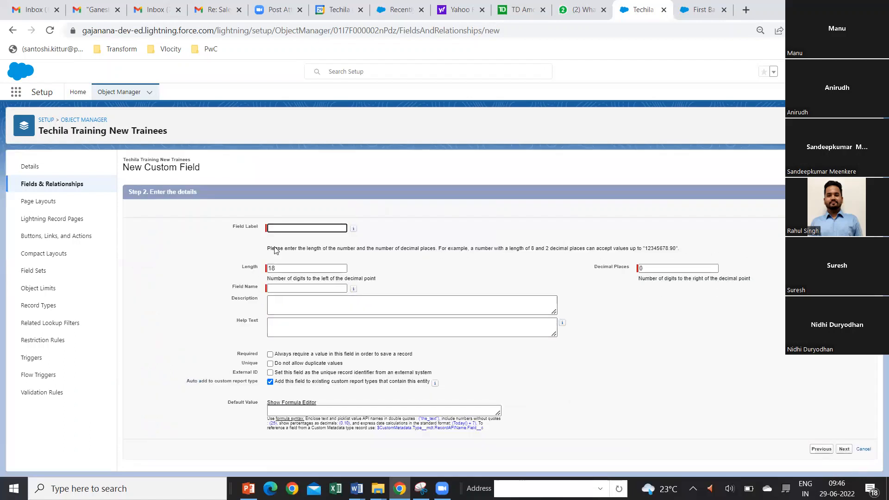
{"action": "left_click", "coordinate": [282, 226]}
{"action": "type", "text": "Experience"}
{"action": "key", "text": "Tab"}
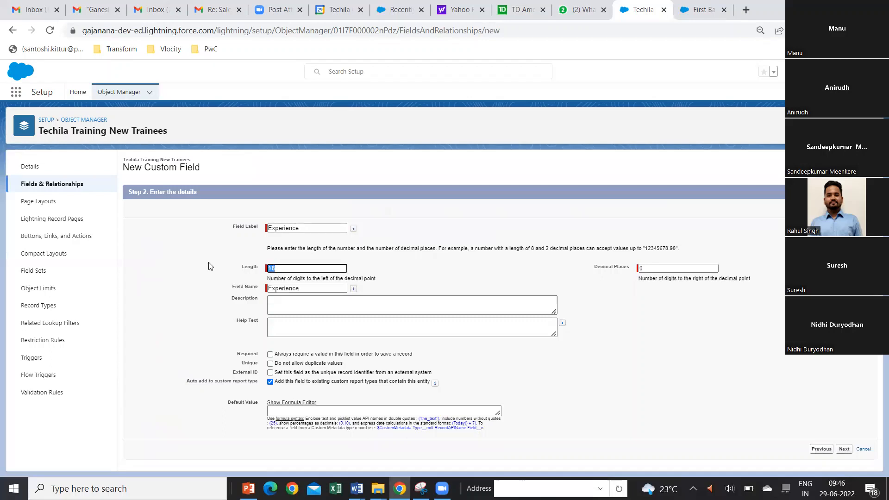
{"action": "type", "text": "2"}
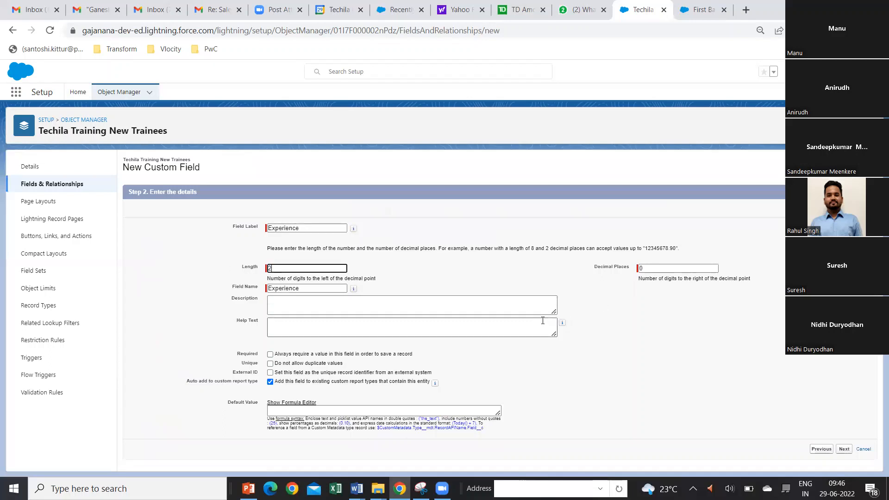
{"action": "key", "text": "Tab"}
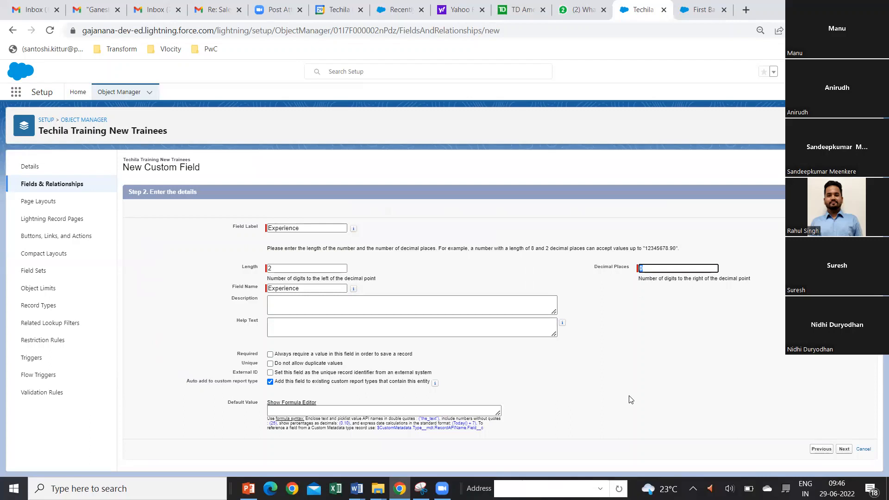
{"action": "left_click", "coordinate": [850, 451]}
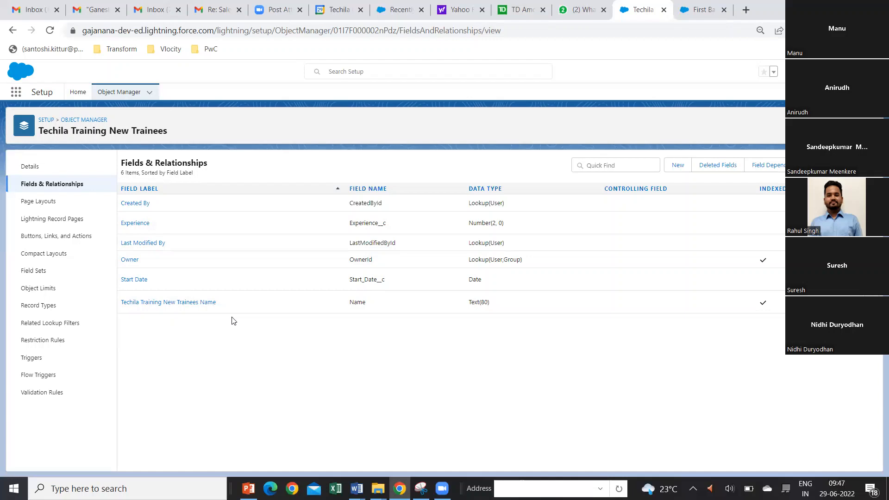
- Open the Sales app in a separate browser tab, check its additional navigation items, and close that browser tab
{"action": "right_click", "coordinate": [21, 95]}
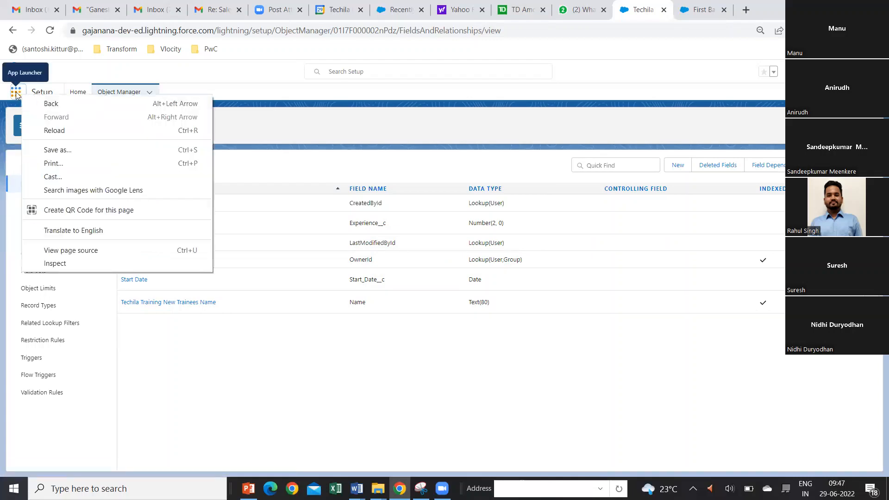
{"action": "left_click", "coordinate": [16, 93]}
{"action": "left_click", "coordinate": [17, 93]}
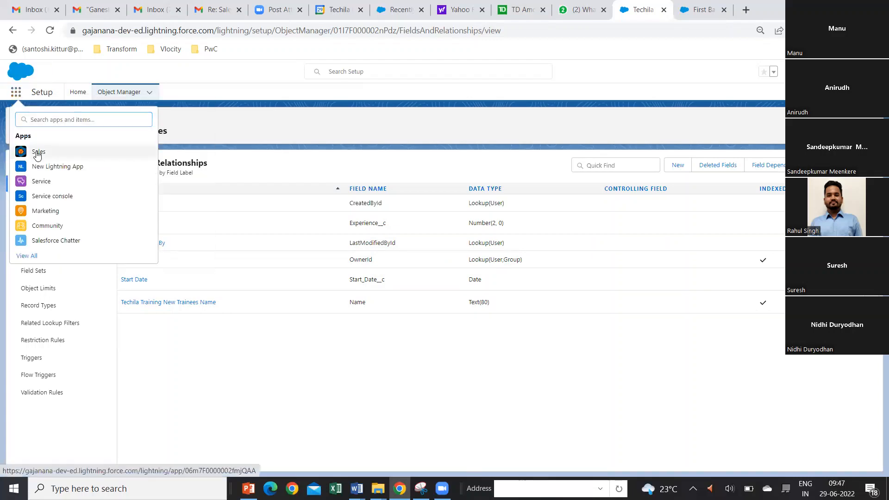
{"action": "right_click", "coordinate": [37, 156]}
{"action": "left_click", "coordinate": [73, 160]}
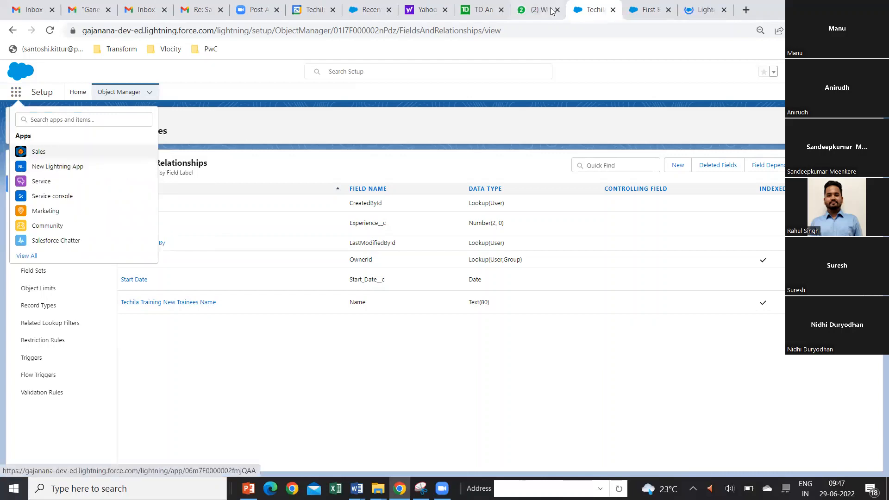
{"action": "left_click", "coordinate": [700, 10]}
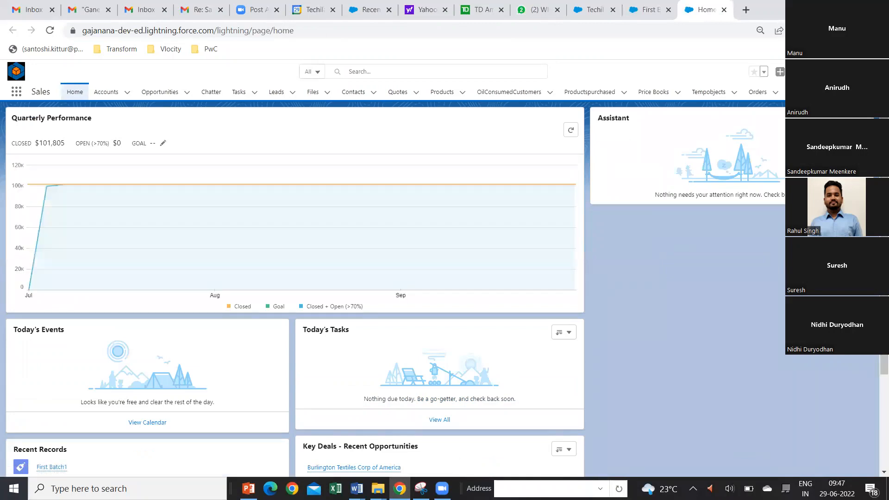
{"action": "left_click", "coordinate": [849, 92]}
{"action": "key", "text": "Escape"}
{"action": "left_click", "coordinate": [724, 10]}
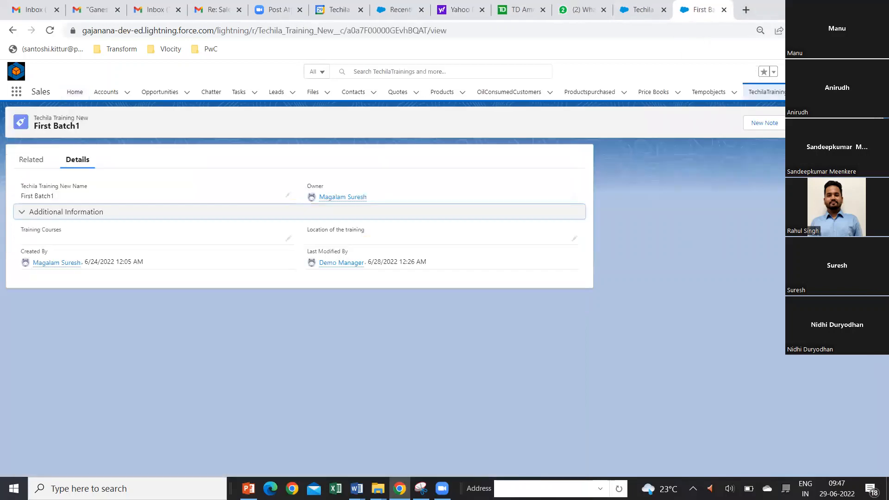
- Open Setup from the First Batch1 record page and find the Tabs settings by searching for tab
{"action": "left_click", "coordinate": [839, 72]}
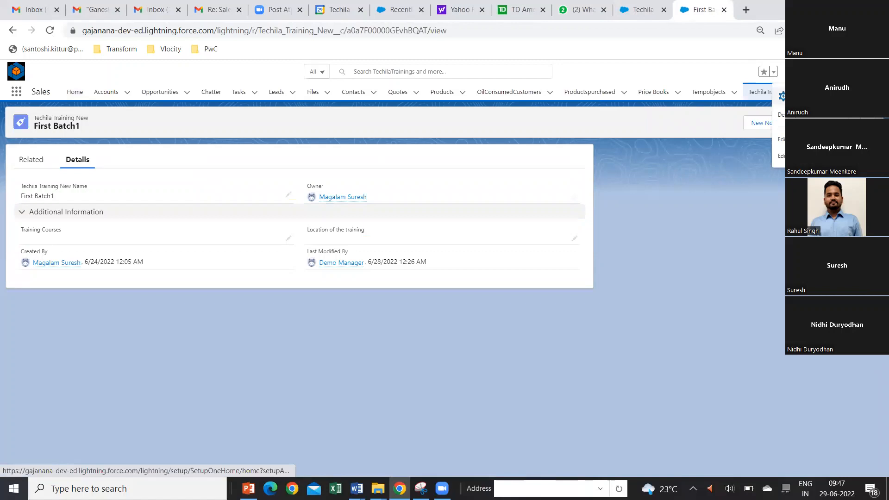
{"action": "left_click", "coordinate": [797, 105]}
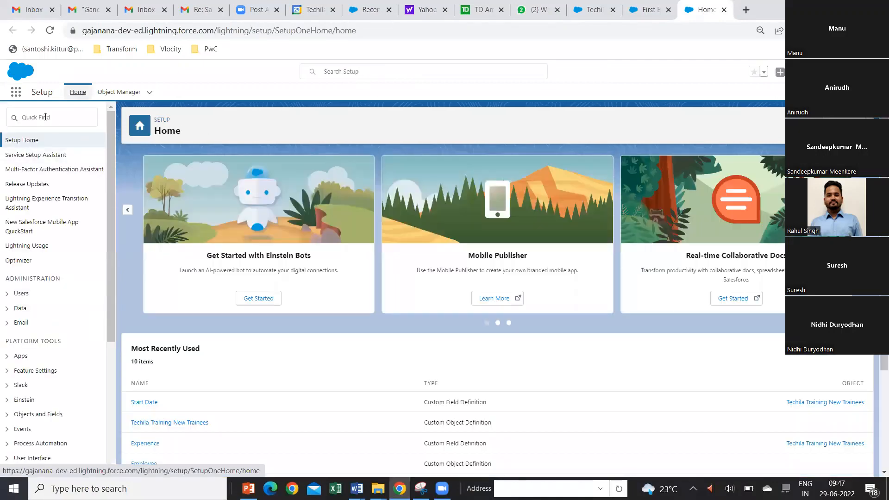
{"action": "left_click", "coordinate": [46, 117]}
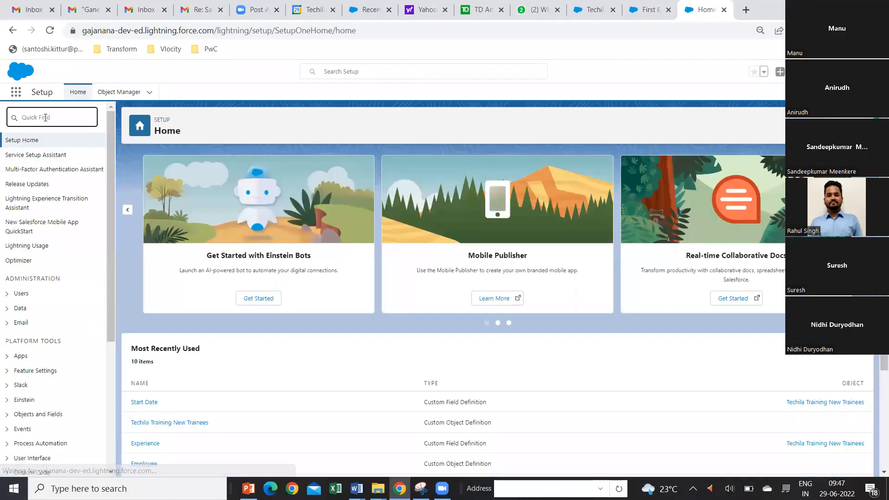
{"action": "type", "text": "t"}
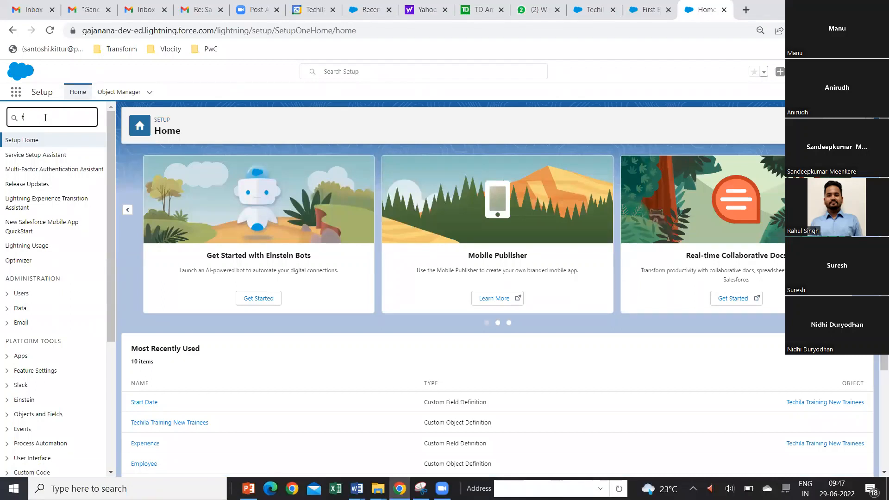
{"action": "type", "text": "ab"}
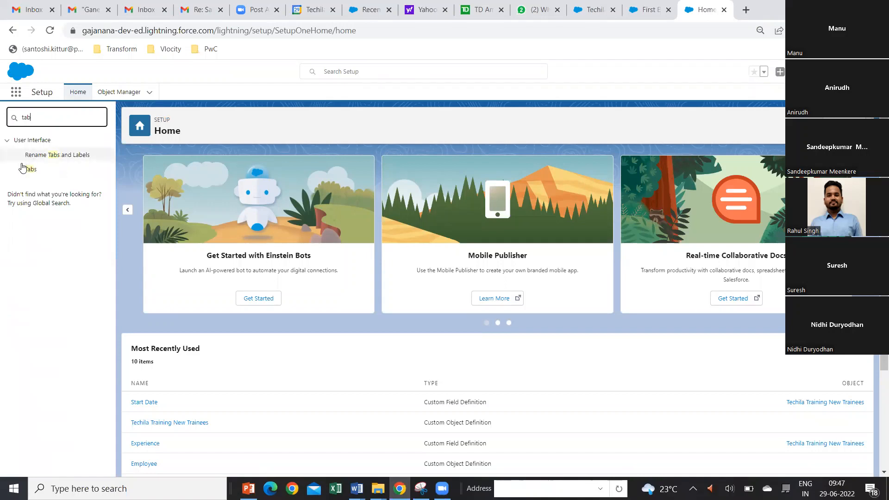
{"action": "left_click", "coordinate": [29, 172]}
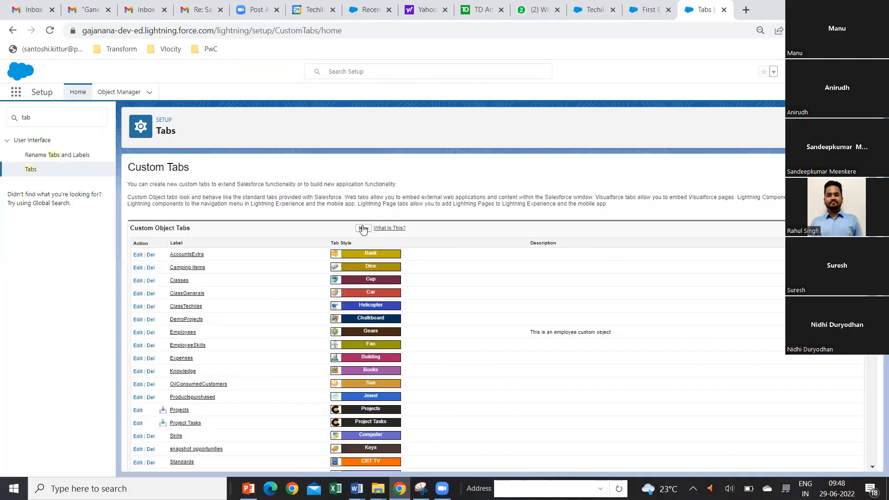
- Start a new custom object tab for Techila Training New Trainees with the Chess piece tab style
{"action": "left_click", "coordinate": [363, 229]}
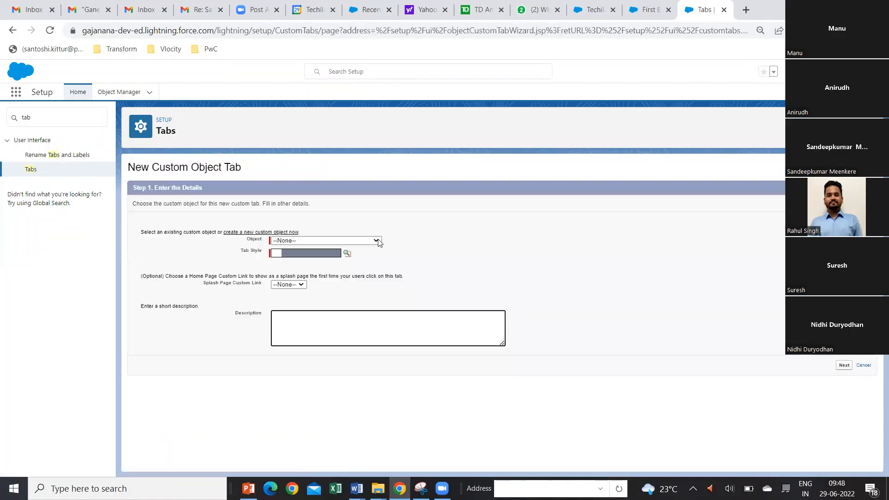
{"action": "left_click", "coordinate": [378, 241]}
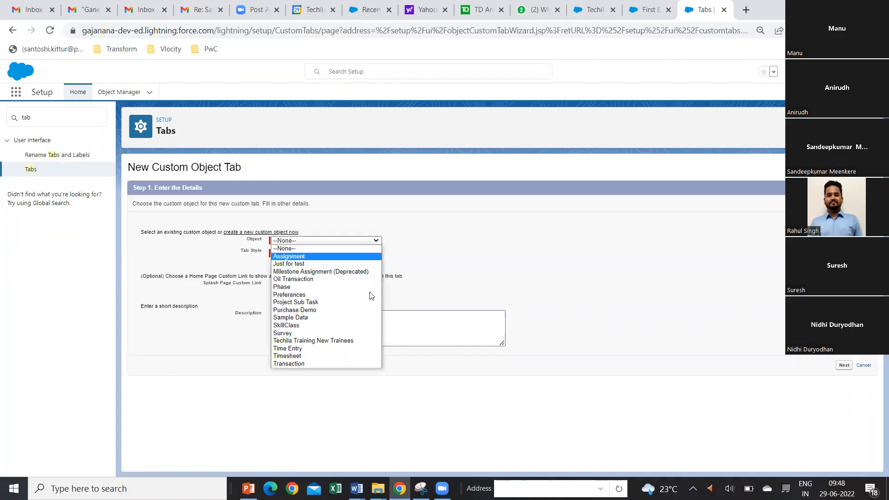
{"action": "left_click", "coordinate": [357, 341]}
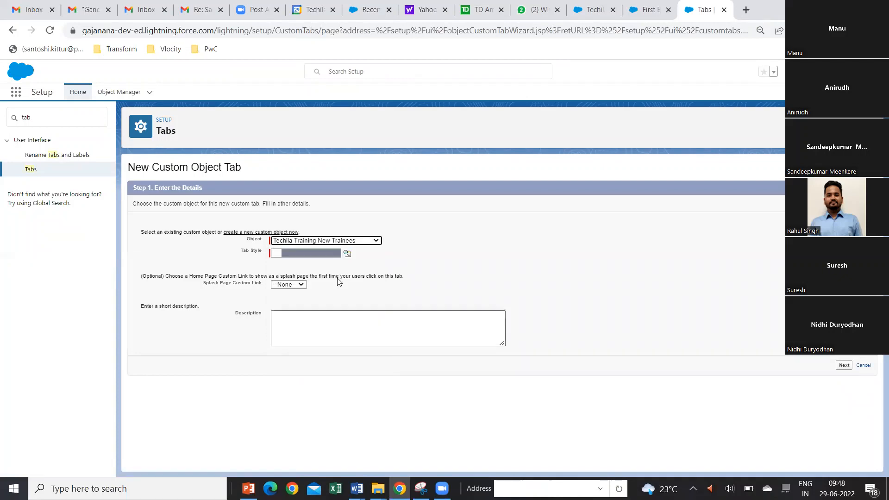
{"action": "left_click", "coordinate": [347, 254]}
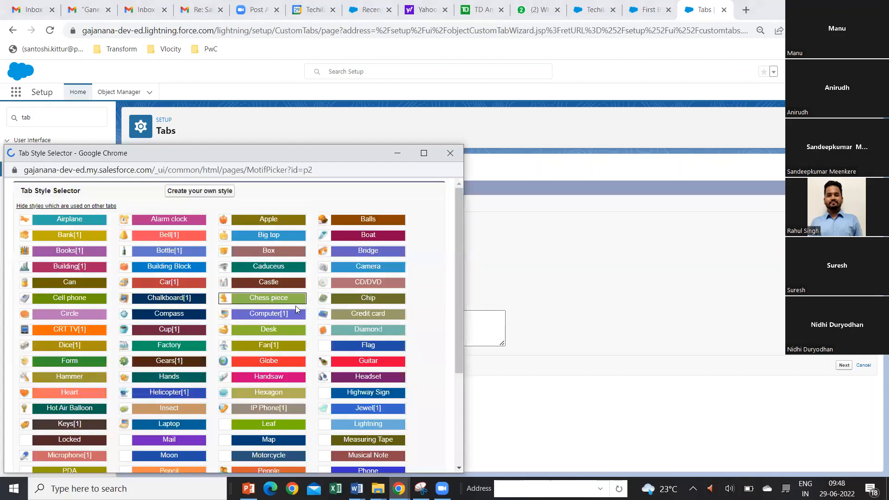
{"action": "left_click", "coordinate": [283, 299]}
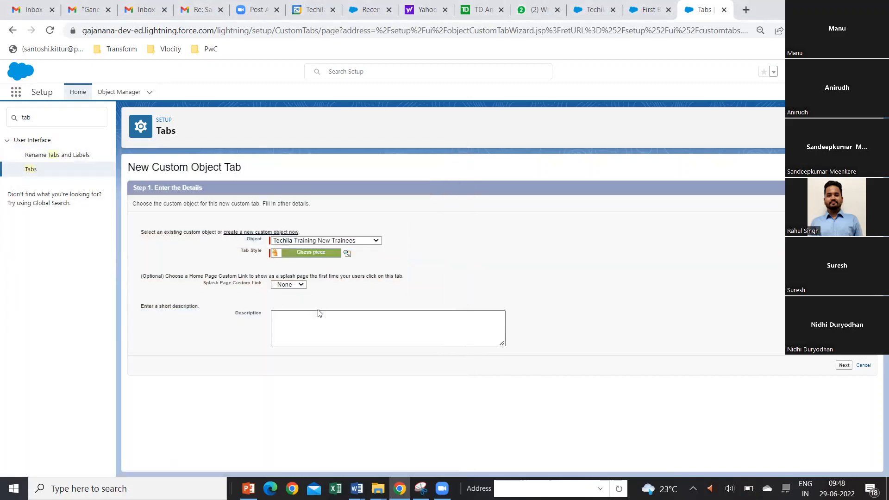
{"action": "left_click", "coordinate": [843, 366]}
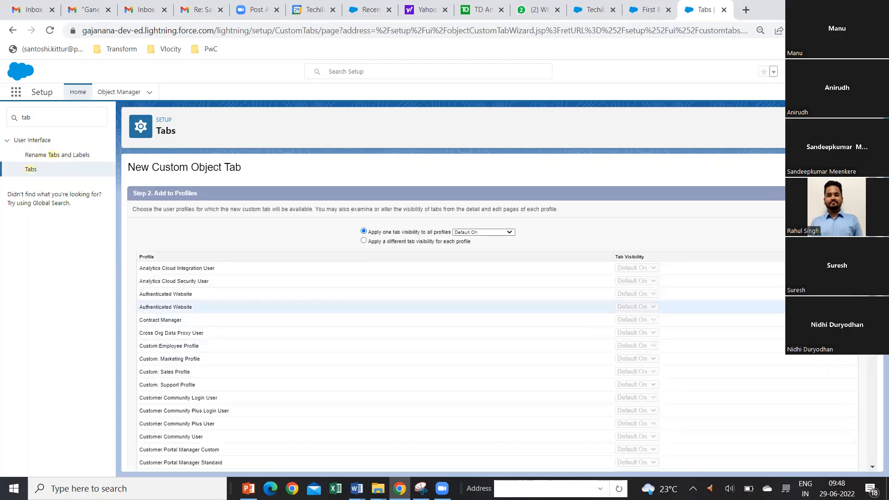
- Keep the default profile visibility and custom app selections for the new tab, and save it
{"action": "scroll", "coordinate": [749, 362], "scroll_direction": "down", "scroll_amount": 7}
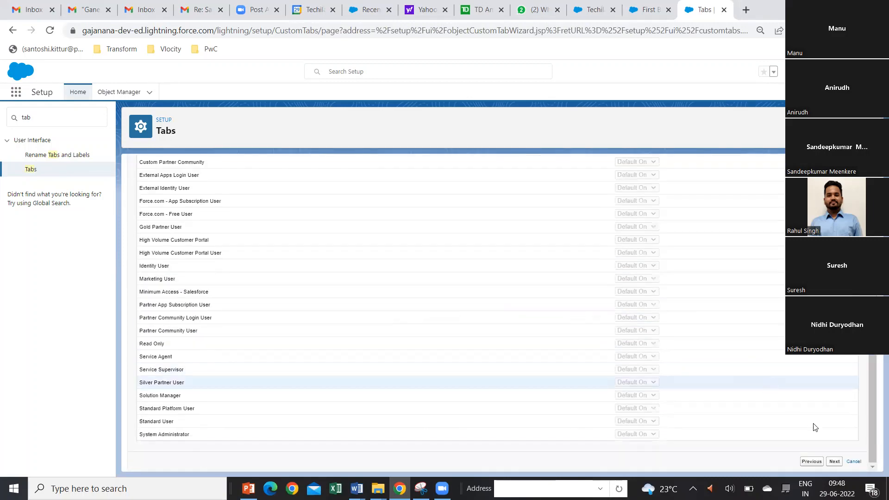
{"action": "left_click", "coordinate": [840, 462]}
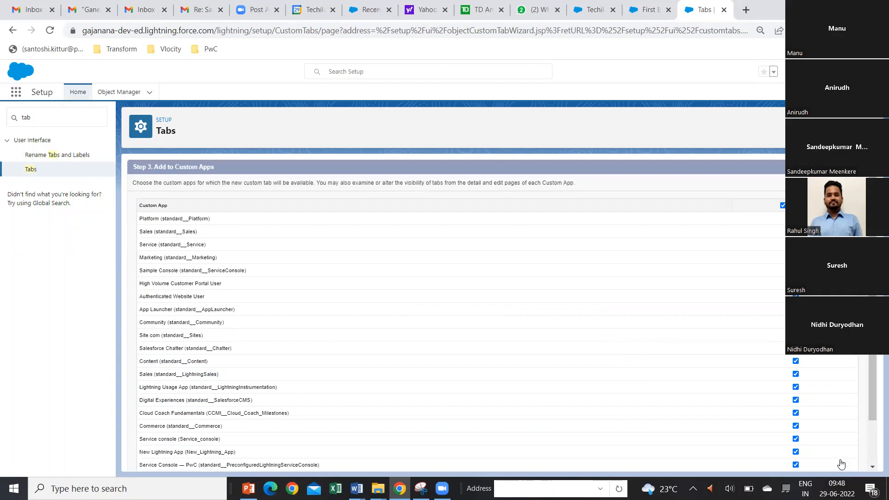
{"action": "scroll", "coordinate": [841, 459], "scroll_direction": "down", "scroll_amount": 2}
{"action": "left_click", "coordinate": [832, 463]}
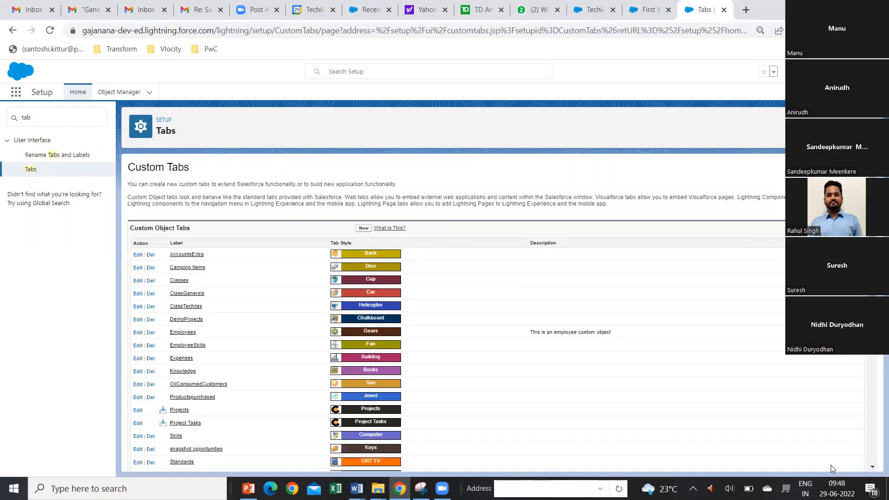
- Return to the First Batch1 record and open the Sales app's navigation items for editing, reviewing the existing items
{"action": "left_click", "coordinate": [654, 11]}
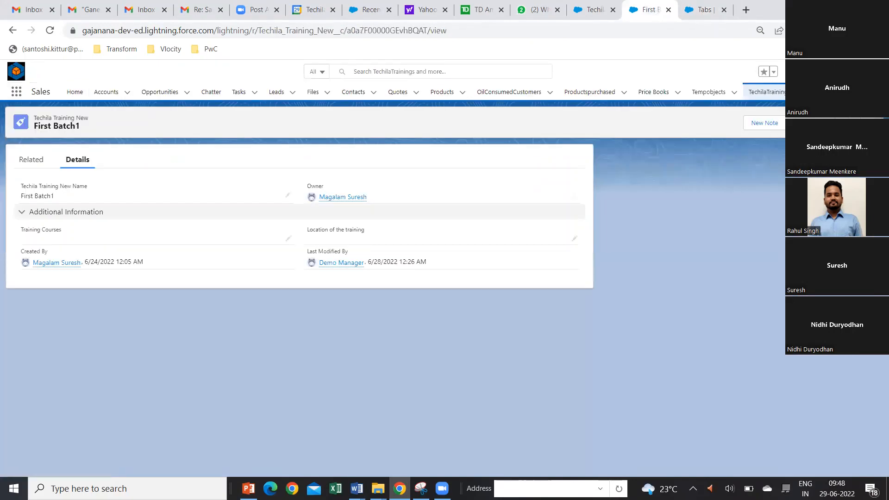
{"action": "left_click", "coordinate": [829, 91]}
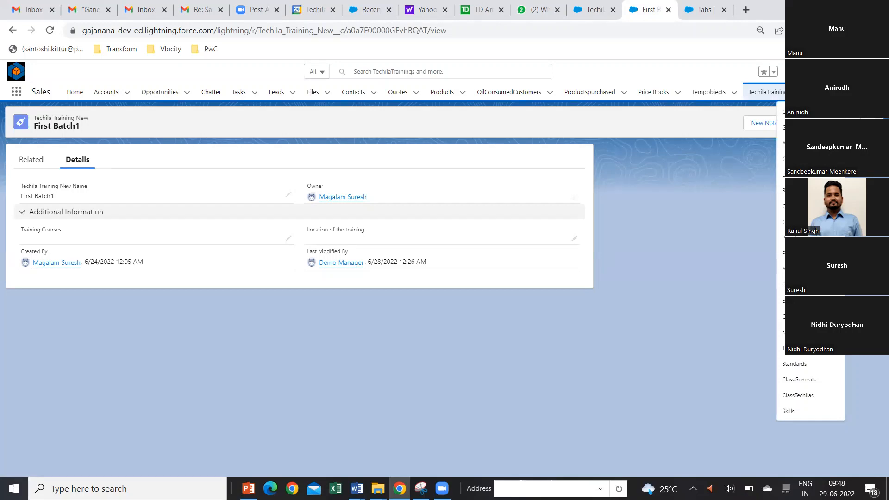
{"action": "left_click", "coordinate": [828, 92]}
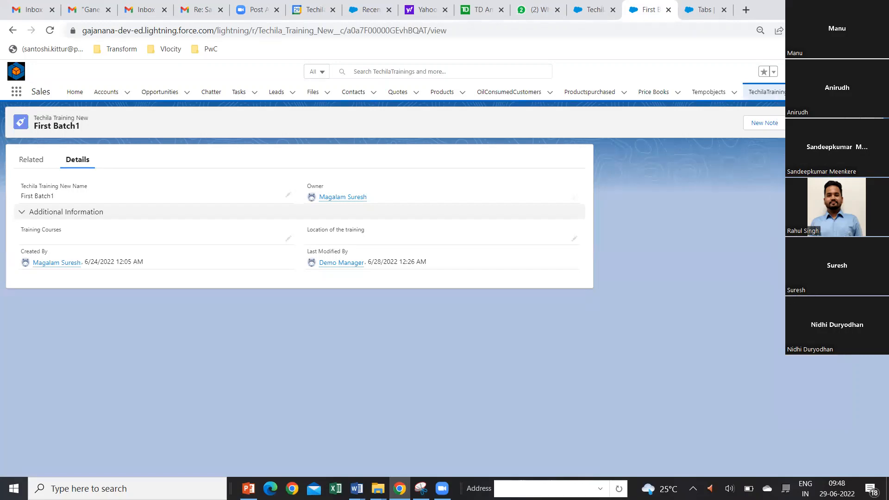
{"action": "scroll", "coordinate": [441, 373], "scroll_direction": "down", "scroll_amount": 5}
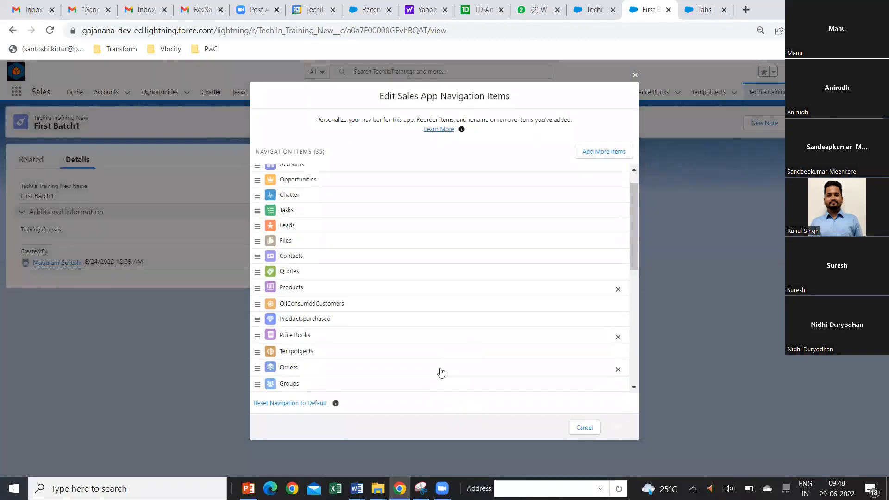
{"action": "scroll", "coordinate": [441, 373], "scroll_direction": "down", "scroll_amount": 2}
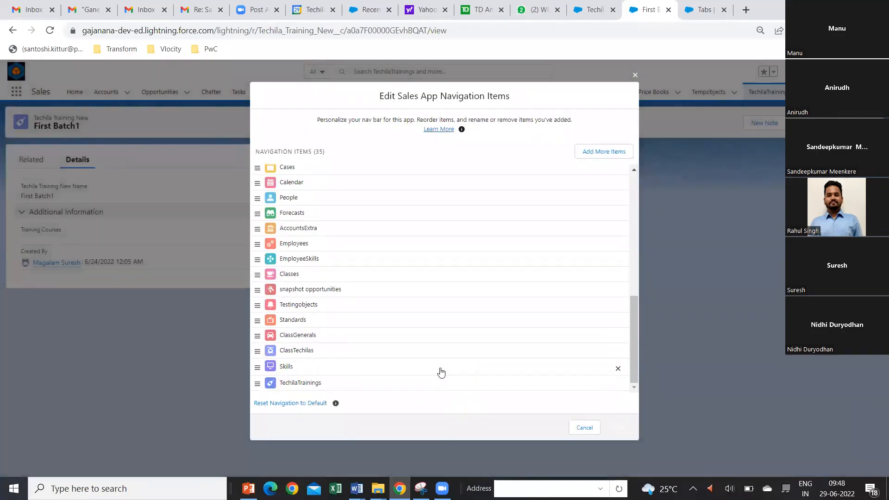
{"action": "scroll", "coordinate": [441, 373], "scroll_direction": "up", "scroll_amount": 7}
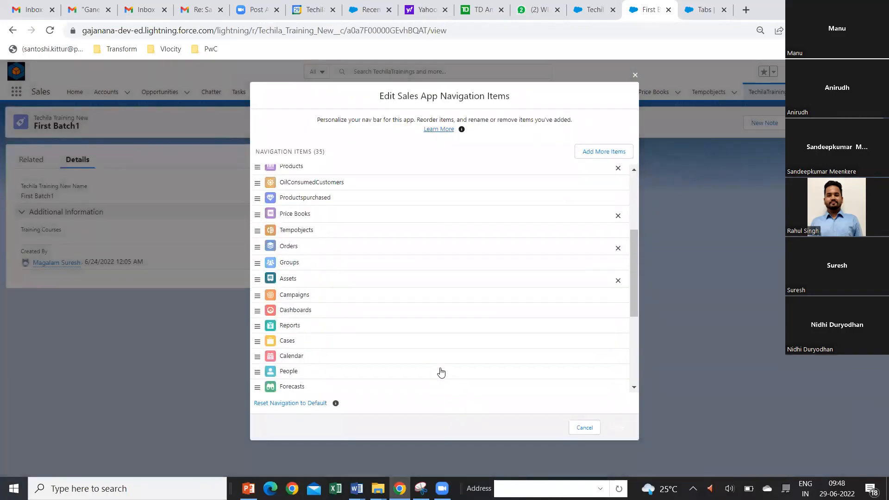
- Add Trainees from all available items to the Sales app navigation and save the navigation bar
{"action": "left_click", "coordinate": [604, 153]}
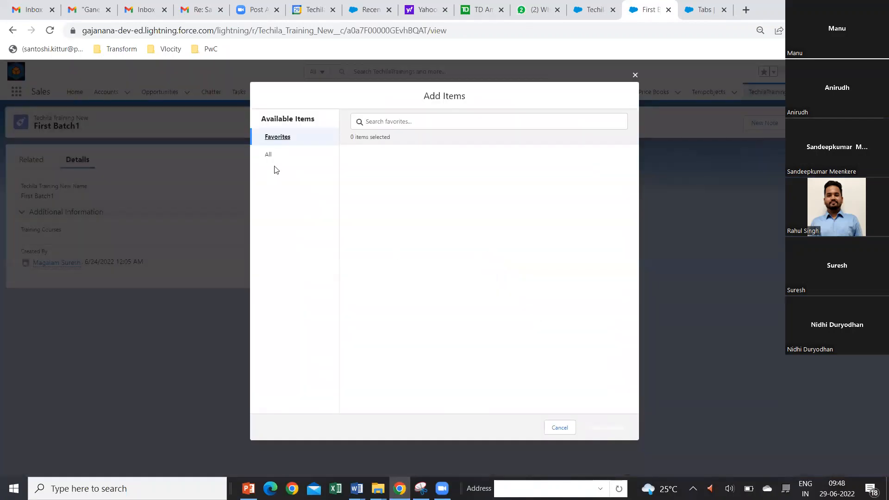
{"action": "left_click", "coordinate": [270, 155]}
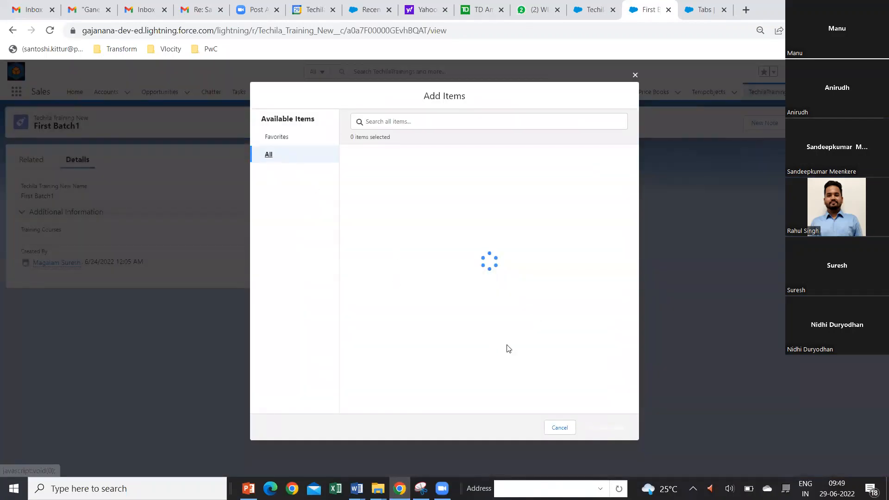
{"action": "scroll", "coordinate": [521, 344], "scroll_direction": "down", "scroll_amount": 1}
{"action": "scroll", "coordinate": [521, 344], "scroll_direction": "down", "scroll_amount": 15}
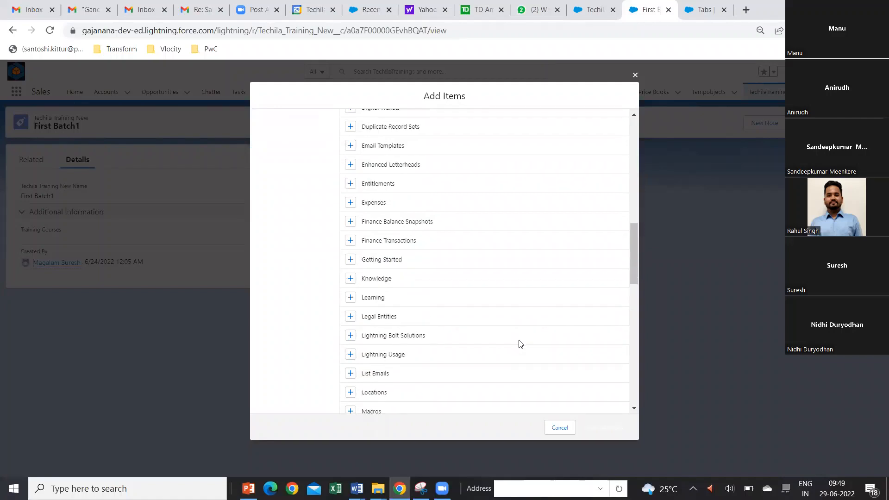
{"action": "scroll", "coordinate": [521, 344], "scroll_direction": "down", "scroll_amount": 5}
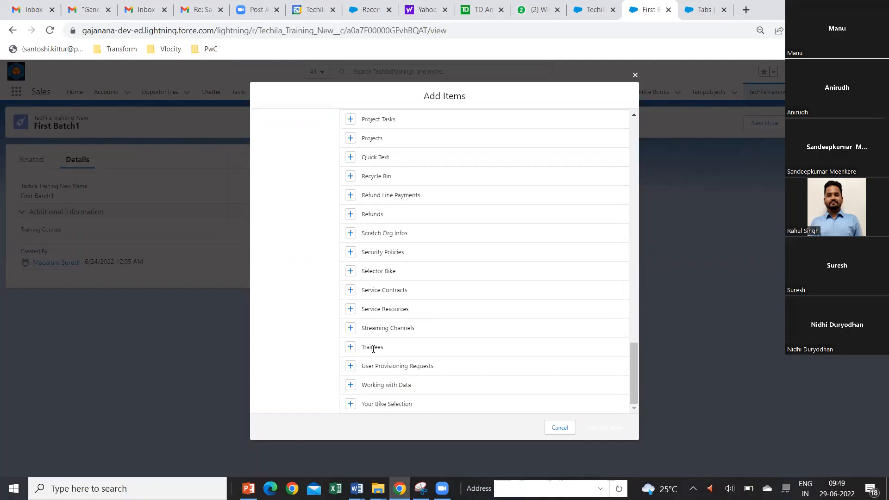
{"action": "left_click", "coordinate": [351, 348]}
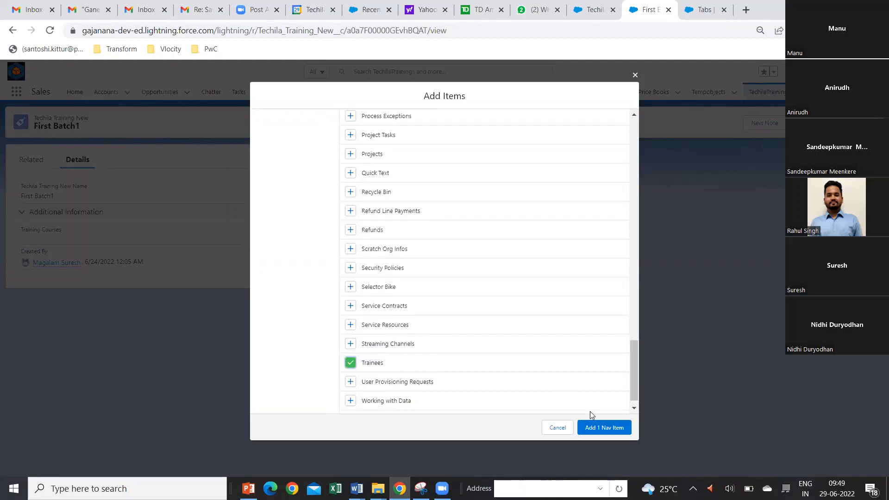
{"action": "left_click", "coordinate": [601, 428]}
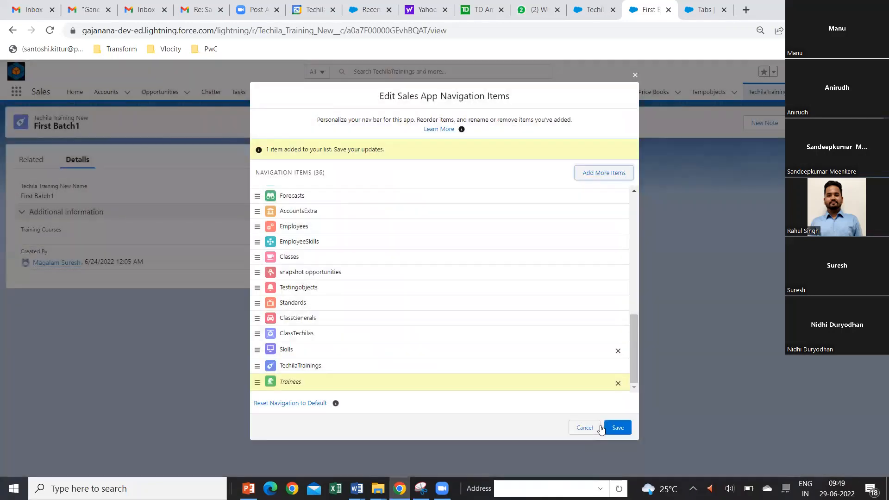
{"action": "left_click", "coordinate": [616, 427]}
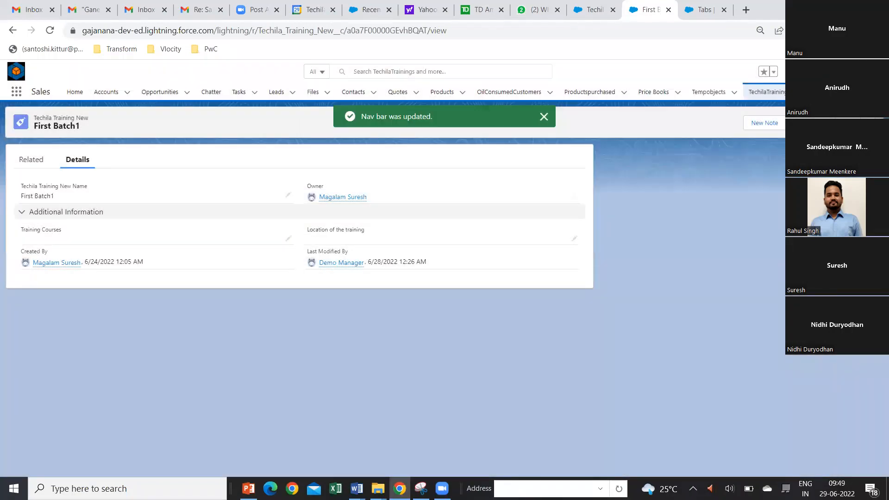
- Open Trainees from the additional Sales navigation items and follow the Salesforce Classic link to reach its Recently Viewed list
{"action": "left_click", "coordinate": [827, 91]}
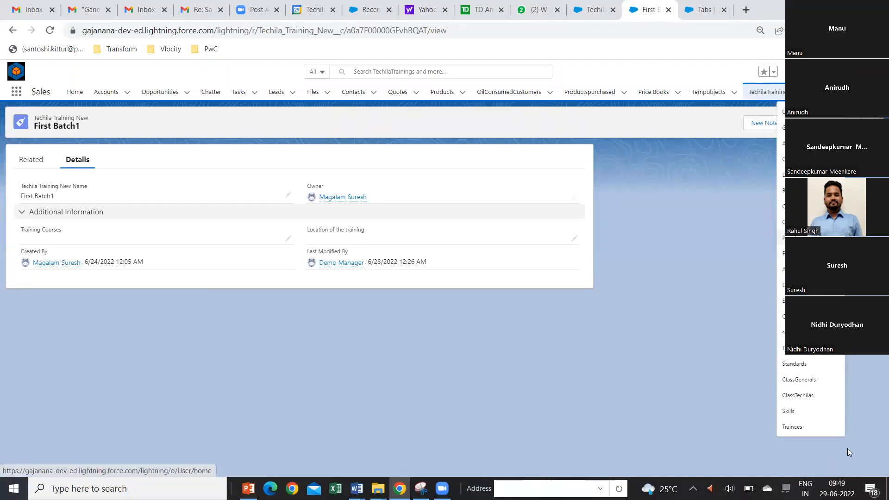
{"action": "left_click", "coordinate": [791, 425]}
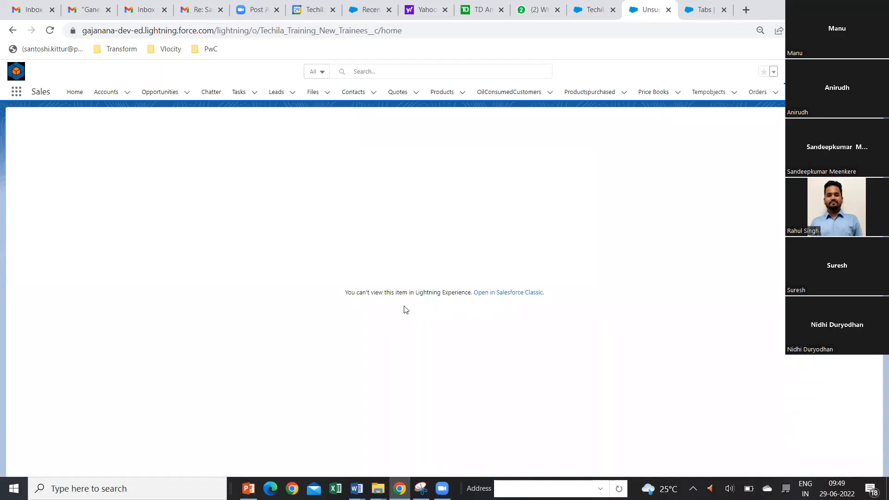
{"action": "left_click", "coordinate": [498, 297]}
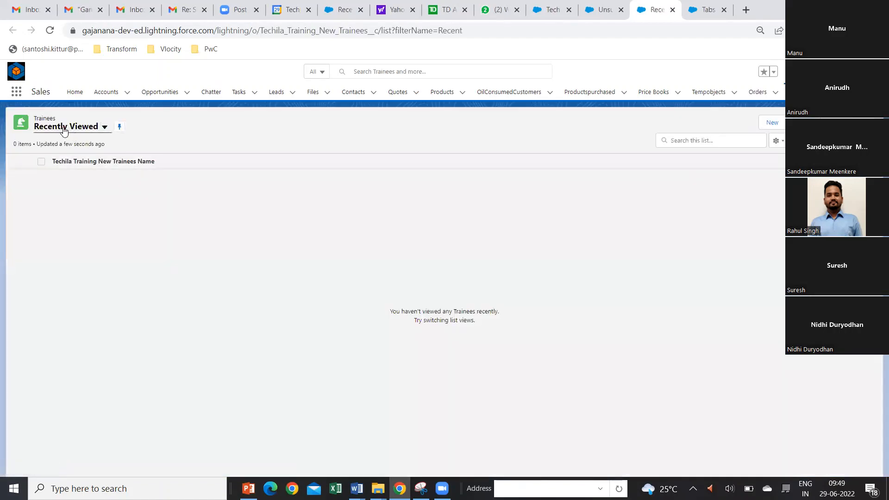
- Create and save a trainee record with the trainee's first name, start date 6/1/2022 and experience 3
{"action": "left_click", "coordinate": [771, 125]}
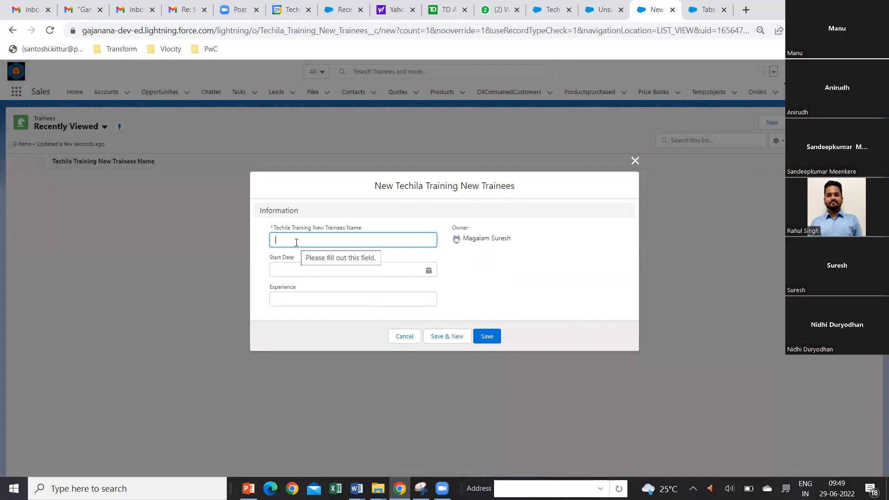
{"action": "type", "text": "Nidhi"}
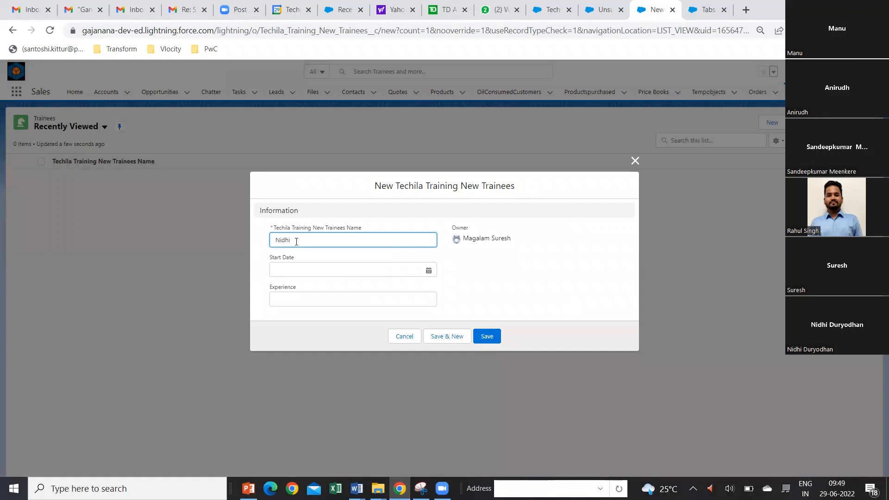
{"action": "left_click", "coordinate": [428, 271]}
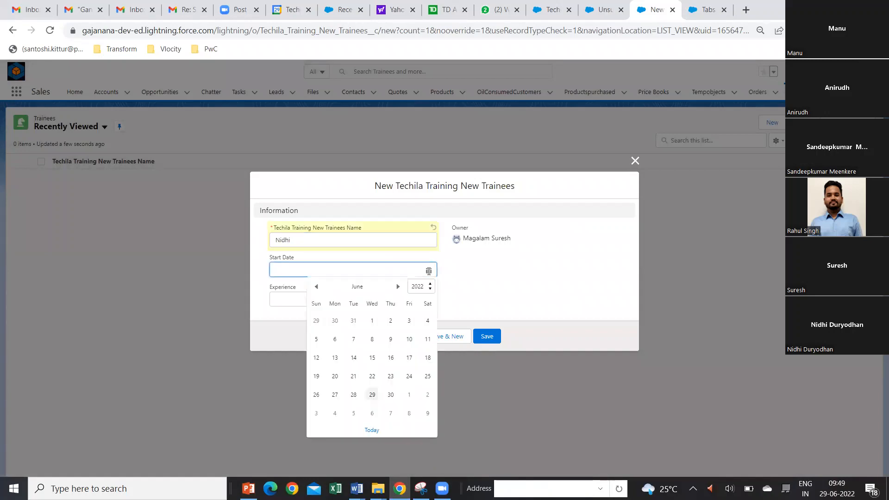
{"action": "left_click", "coordinate": [374, 322]}
{"action": "left_click", "coordinate": [339, 298]}
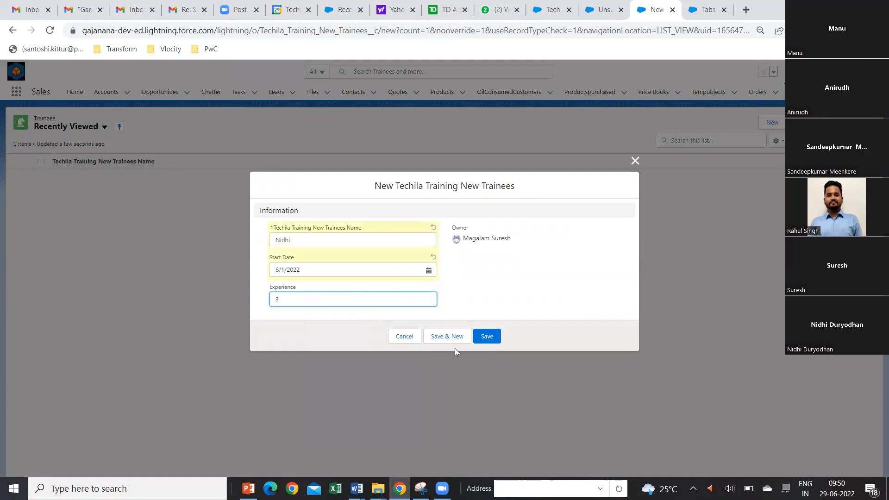
{"action": "left_click", "coordinate": [487, 337]}
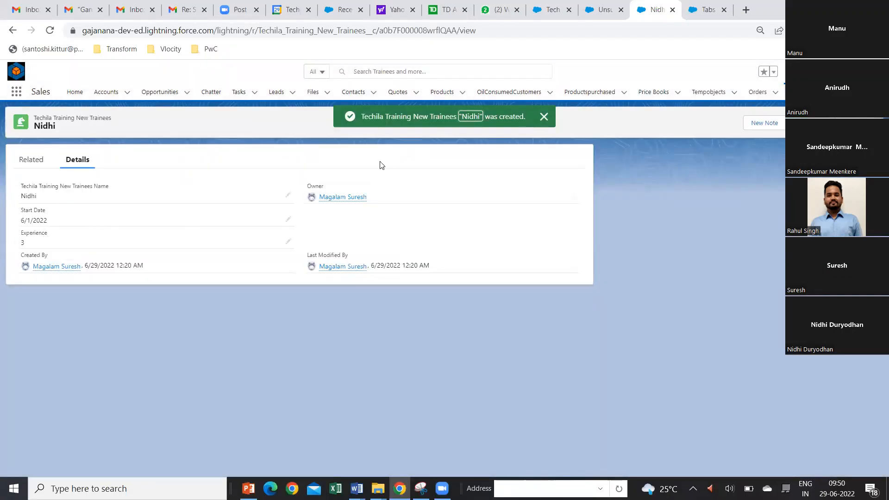
- Create and save a second trainee record from the Trainees list with the trainee's name, start date 6/2/2022 and experience 4
{"action": "left_click", "coordinate": [803, 91]}
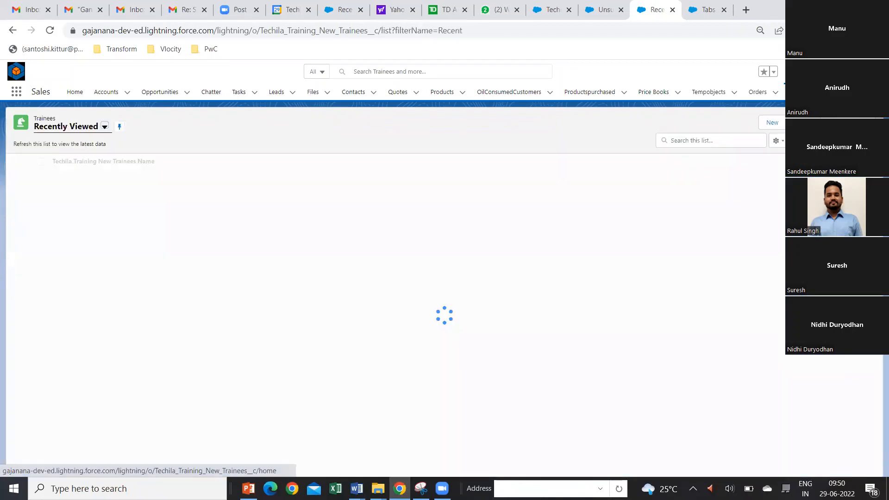
{"action": "left_click", "coordinate": [772, 122]}
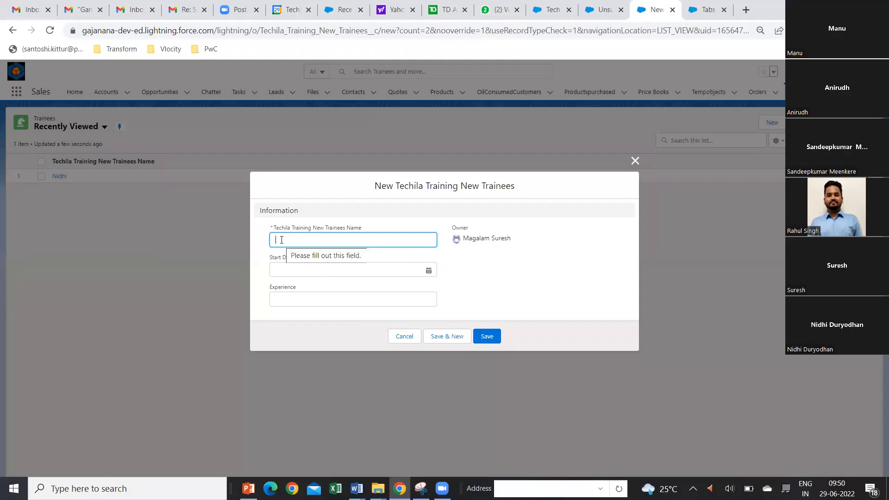
{"action": "type", "text": "Manu"}
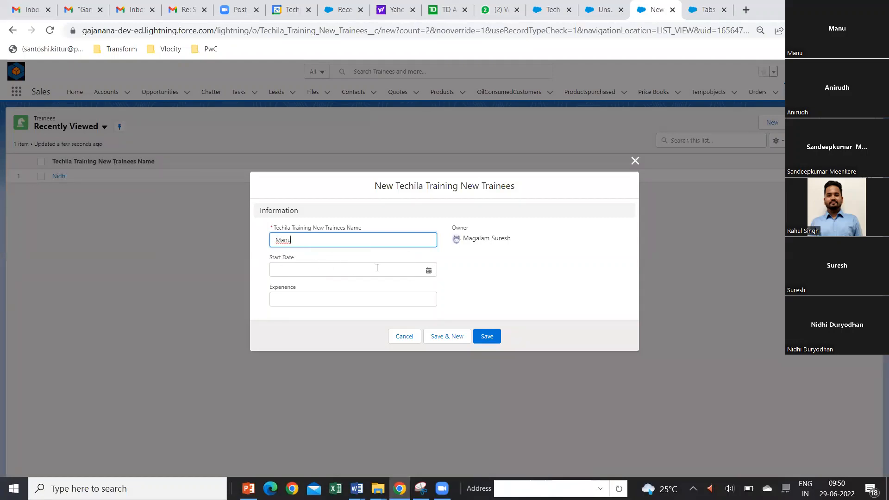
{"action": "left_click", "coordinate": [429, 270]}
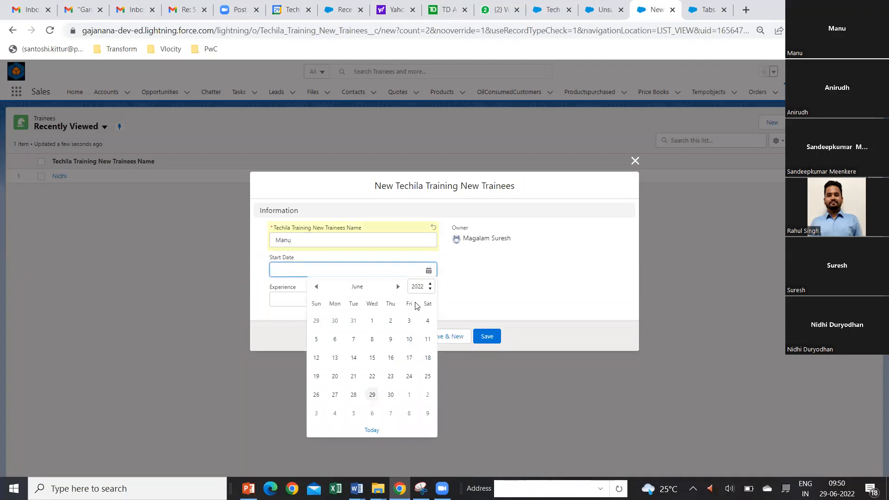
{"action": "left_click", "coordinate": [390, 321]}
{"action": "left_click", "coordinate": [310, 300]}
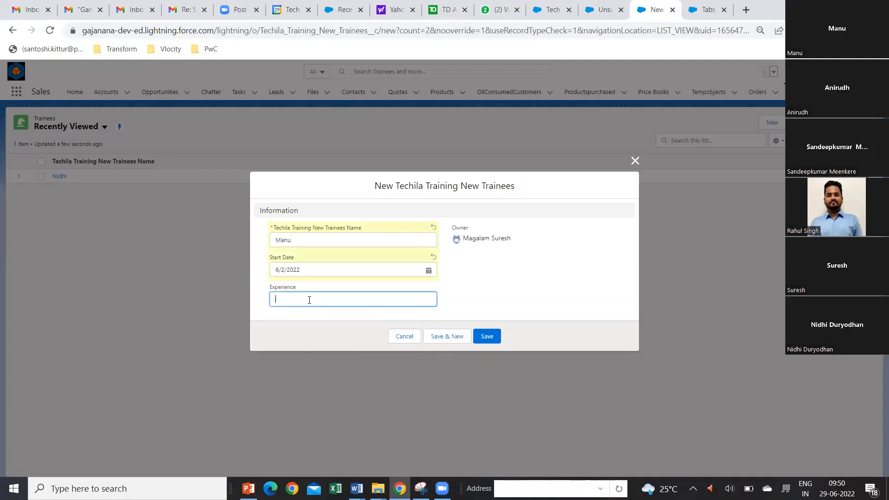
{"action": "left_click", "coordinate": [486, 339]}
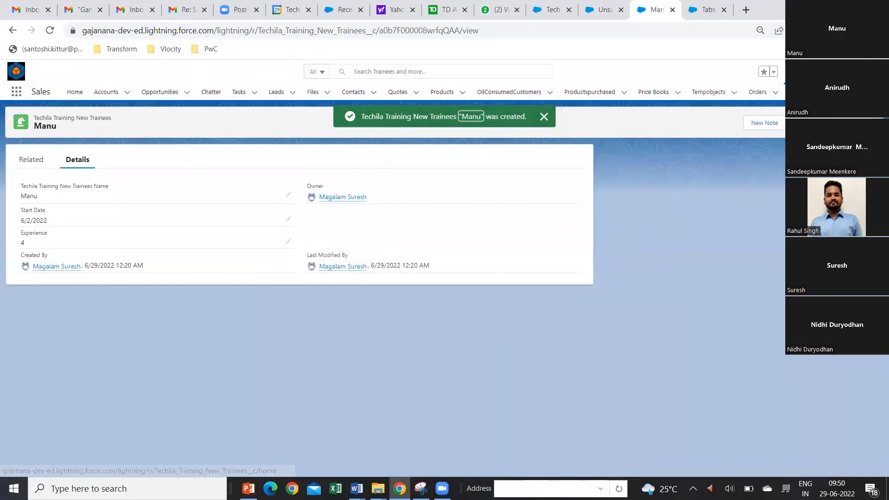
- Return to the Trainees list and switch from Recently Viewed to the All list view
{"action": "left_click", "coordinate": [72, 119]}
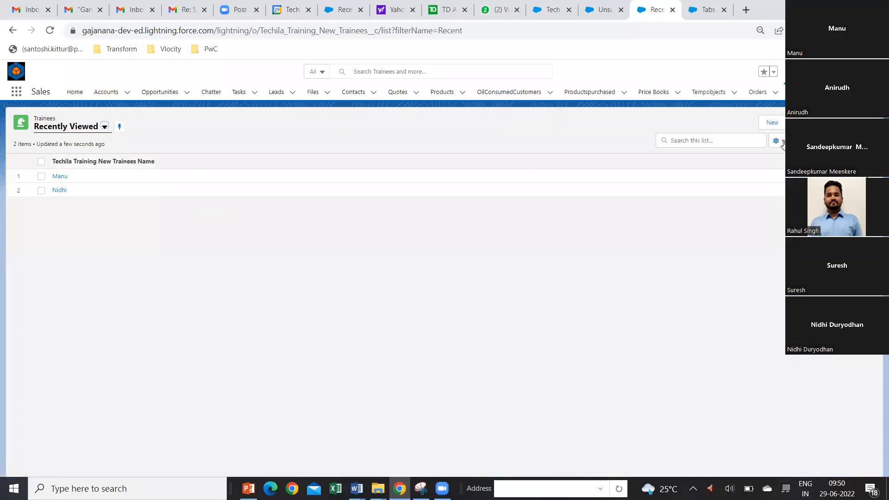
{"action": "left_click", "coordinate": [780, 142]}
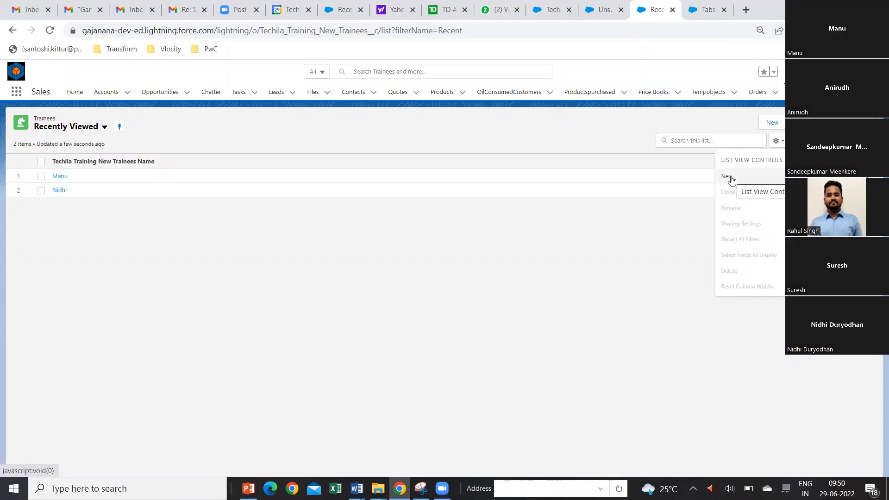
{"action": "left_click", "coordinate": [105, 127]}
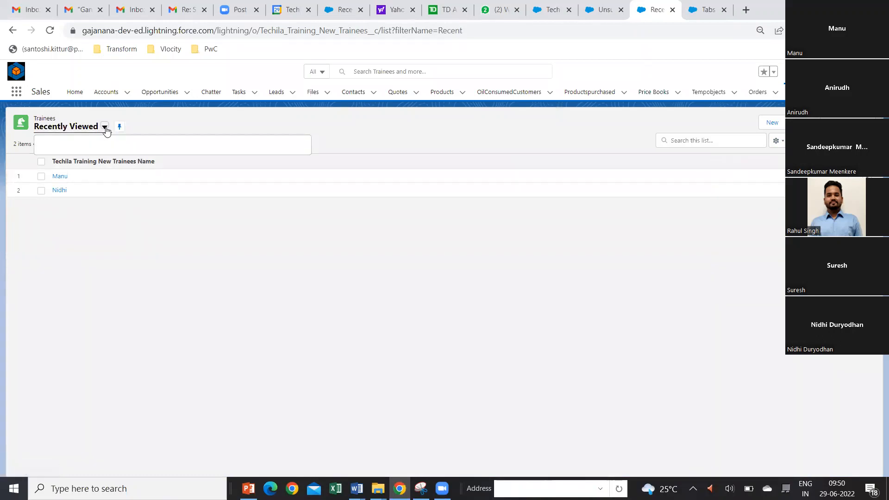
{"action": "left_click", "coordinate": [61, 163]}
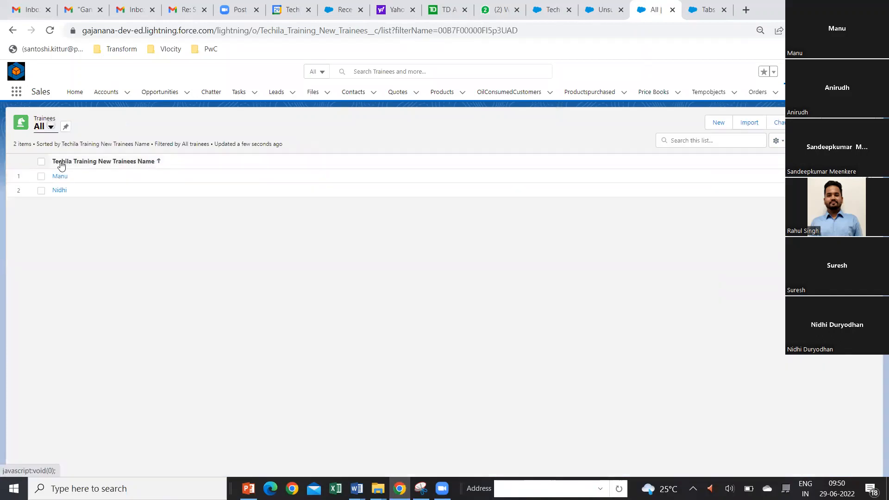
- Add the Experience and Start Date fields to the visible fields of the Trainees All list view and save
{"action": "left_click", "coordinate": [781, 142]}
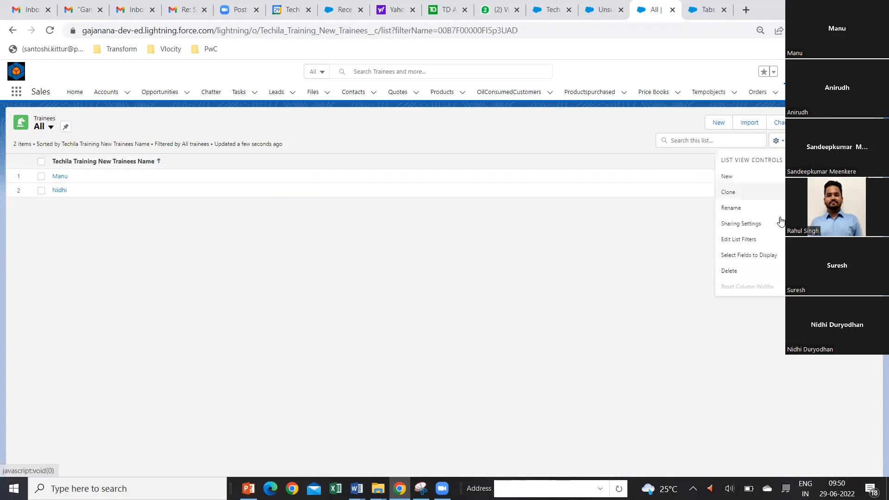
{"action": "left_click", "coordinate": [740, 258]}
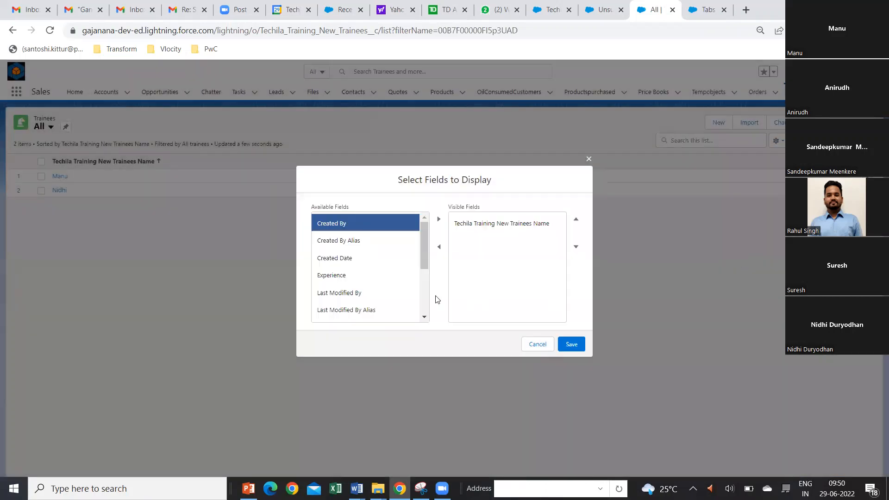
{"action": "left_click", "coordinate": [343, 277]}
{"action": "left_click", "coordinate": [440, 221]}
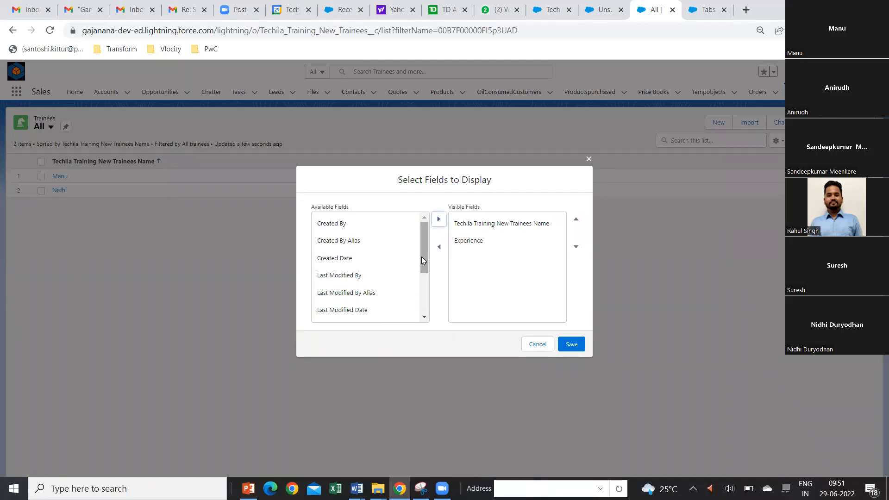
{"action": "left_click_drag", "start_coordinate": [422, 257], "coordinate": [428, 303]}
{"action": "left_click", "coordinate": [342, 314]}
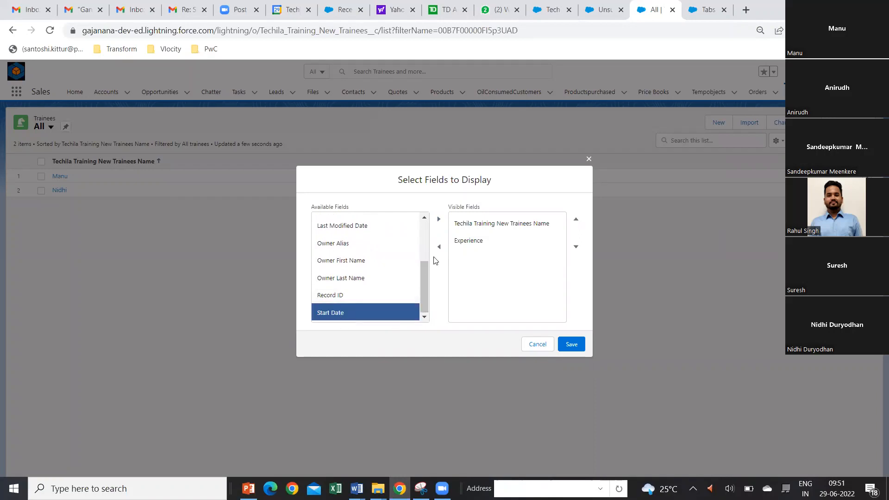
{"action": "left_click", "coordinate": [438, 220]}
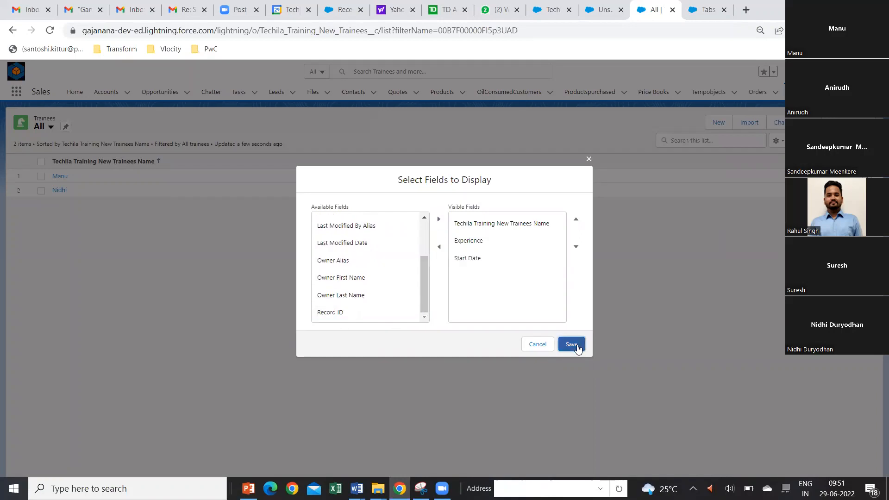
{"action": "left_click", "coordinate": [578, 347]}
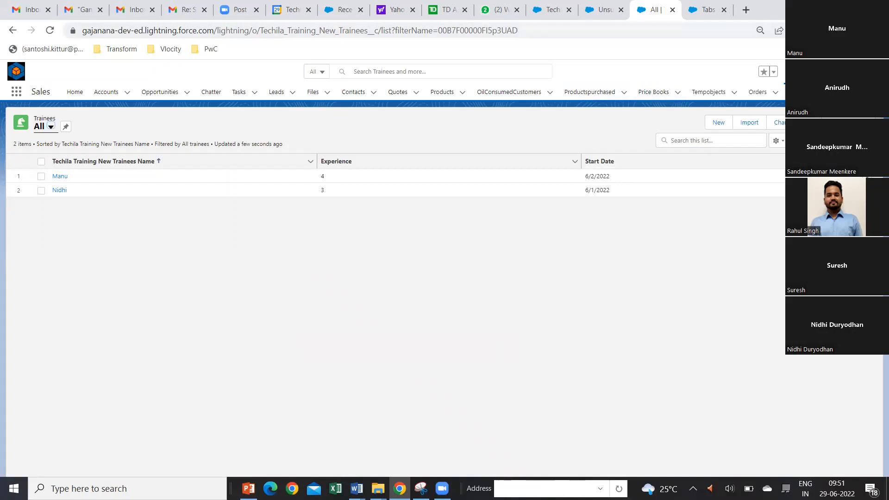
- Open the TechilaTrainings list from the additional Sales navigation items
{"action": "left_click", "coordinate": [824, 92]}
{"action": "left_click", "coordinate": [853, 92]}
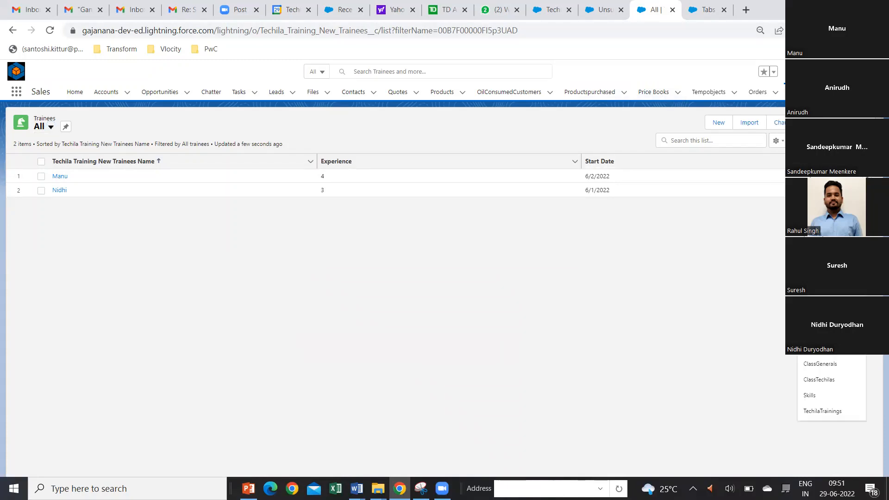
{"action": "left_click", "coordinate": [836, 416]}
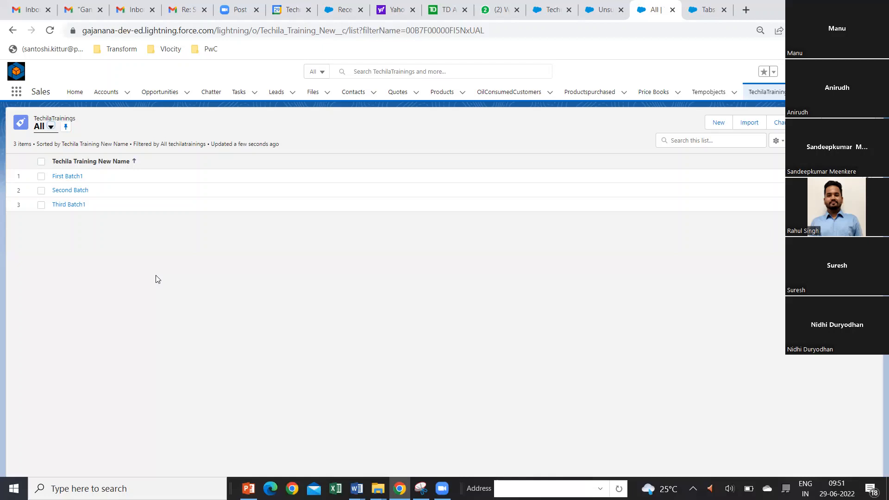
- Return to Setup and open the Fields & Relationships of the Techila Training New Trainees object in Object Manager
{"action": "left_click", "coordinate": [707, 16]}
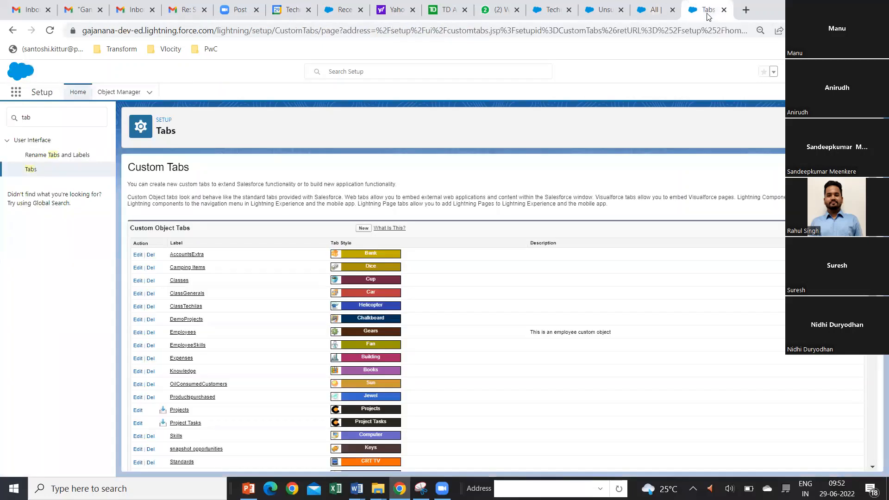
{"action": "left_click", "coordinate": [42, 117]}
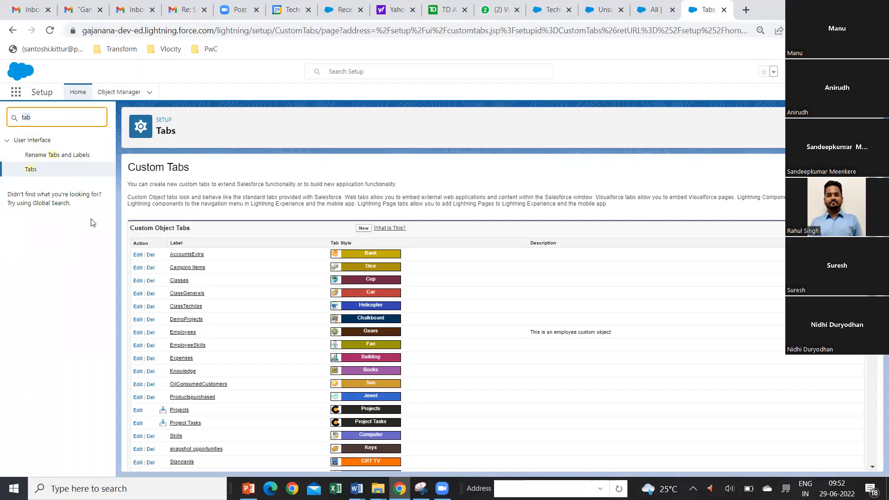
{"action": "left_click", "coordinate": [121, 93]}
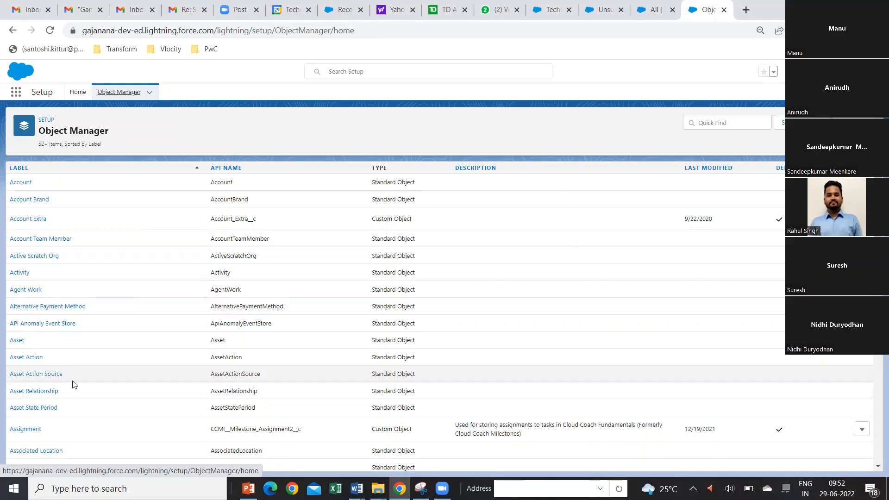
{"action": "scroll", "coordinate": [75, 387], "scroll_direction": "down", "scroll_amount": 6}
{"action": "scroll", "coordinate": [77, 387], "scroll_direction": "down", "scroll_amount": 7}
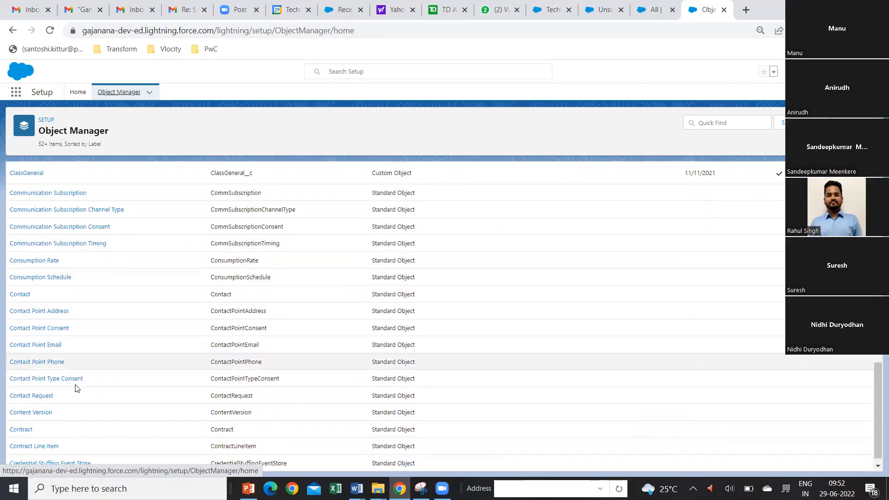
{"action": "scroll", "coordinate": [91, 388], "scroll_direction": "down", "scroll_amount": 10}
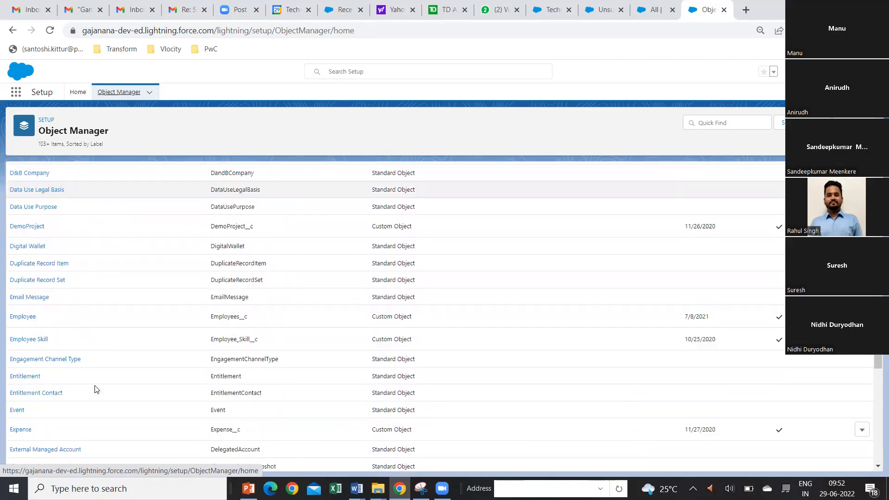
{"action": "scroll", "coordinate": [96, 389], "scroll_direction": "down", "scroll_amount": 10}
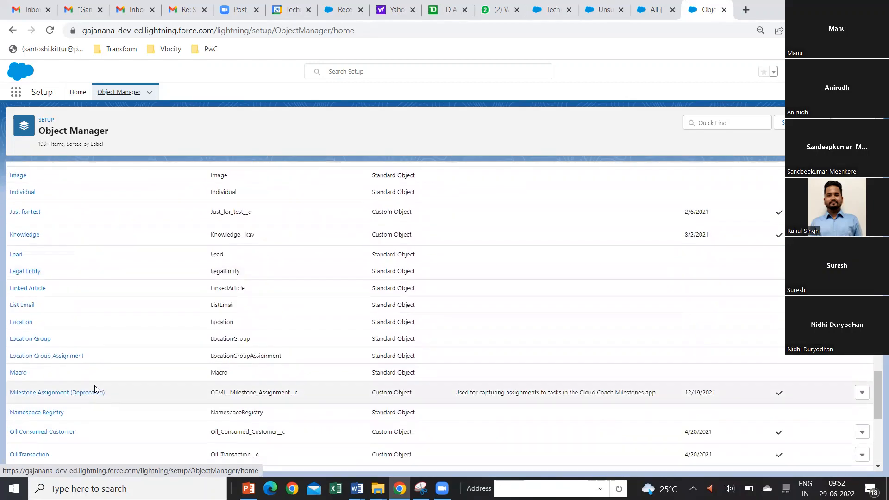
{"action": "scroll", "coordinate": [98, 390], "scroll_direction": "down", "scroll_amount": 10}
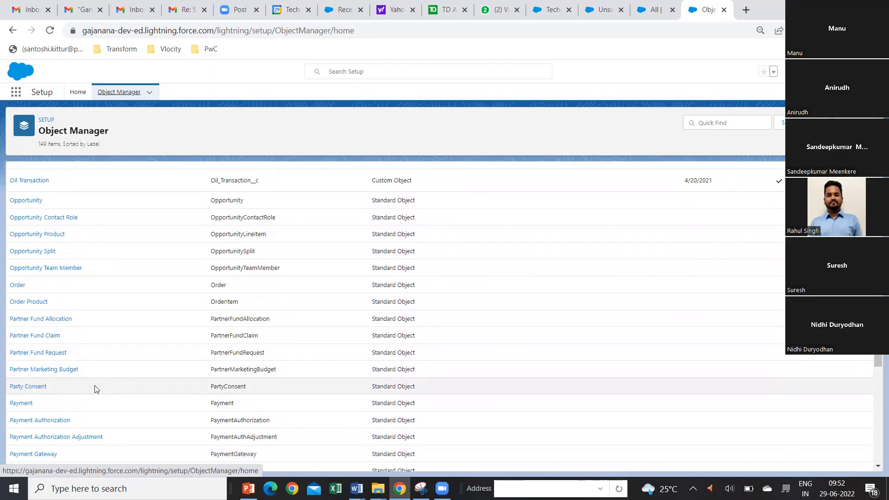
{"action": "scroll", "coordinate": [107, 394], "scroll_direction": "down", "scroll_amount": 5}
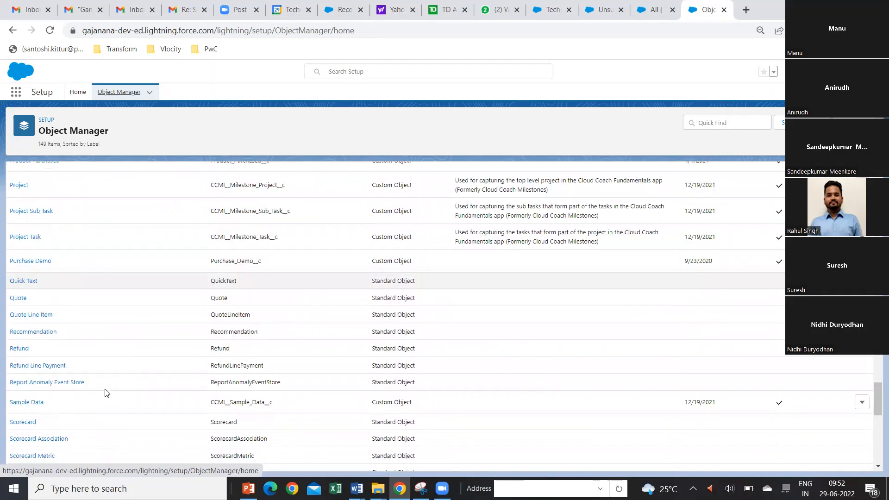
{"action": "scroll", "coordinate": [107, 393], "scroll_direction": "down", "scroll_amount": 8}
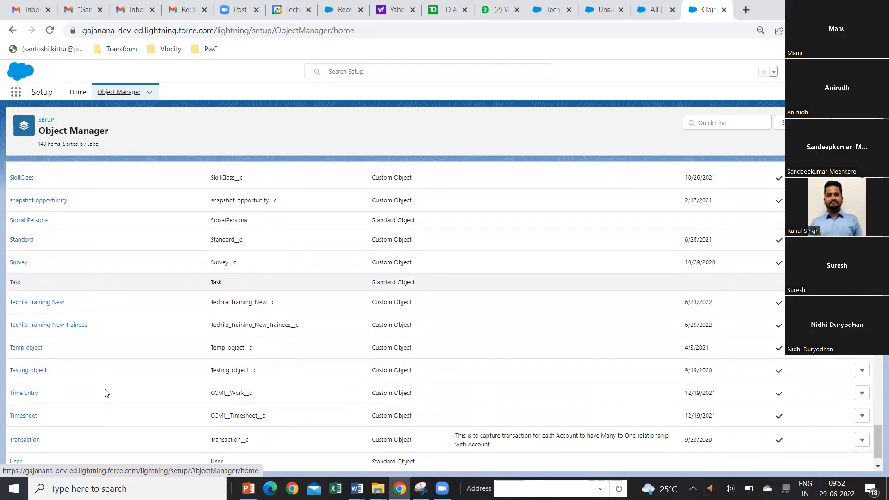
{"action": "left_click", "coordinate": [49, 325]}
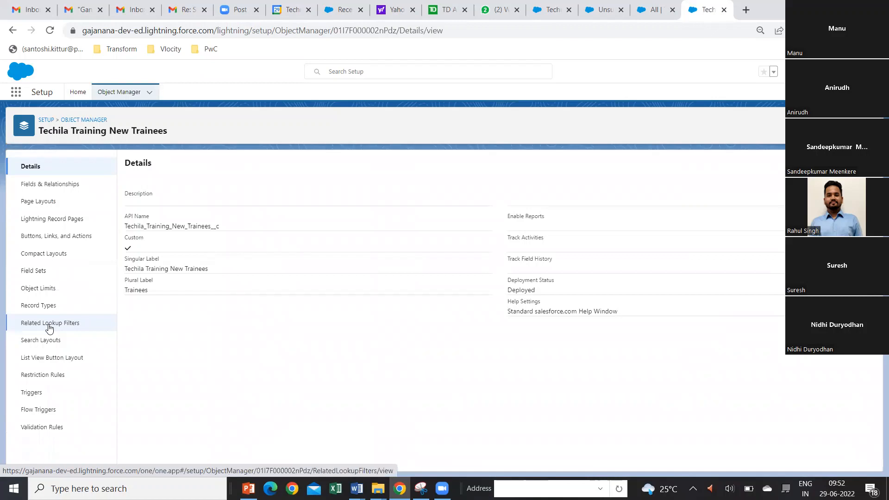
{"action": "left_click", "coordinate": [56, 185]}
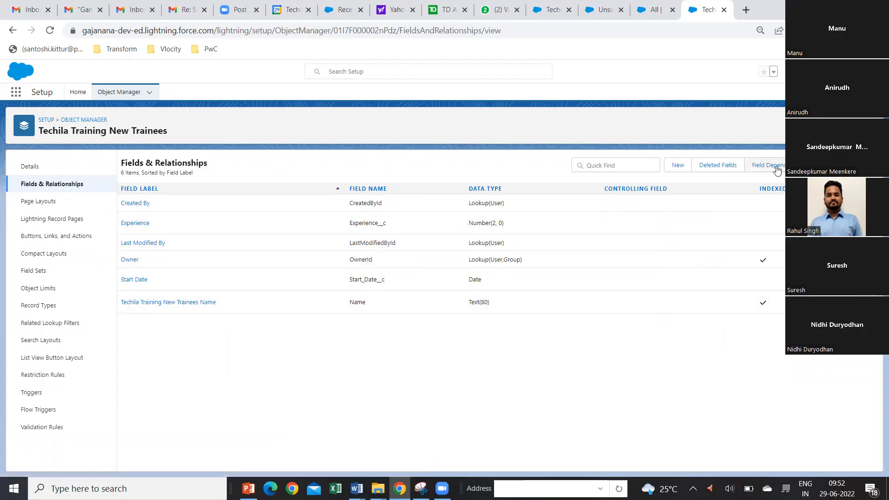
- Start a new Lookup Relationship field on Techila Training New Trainees and relate it to the Techila Training New object
{"action": "left_click", "coordinate": [678, 167]}
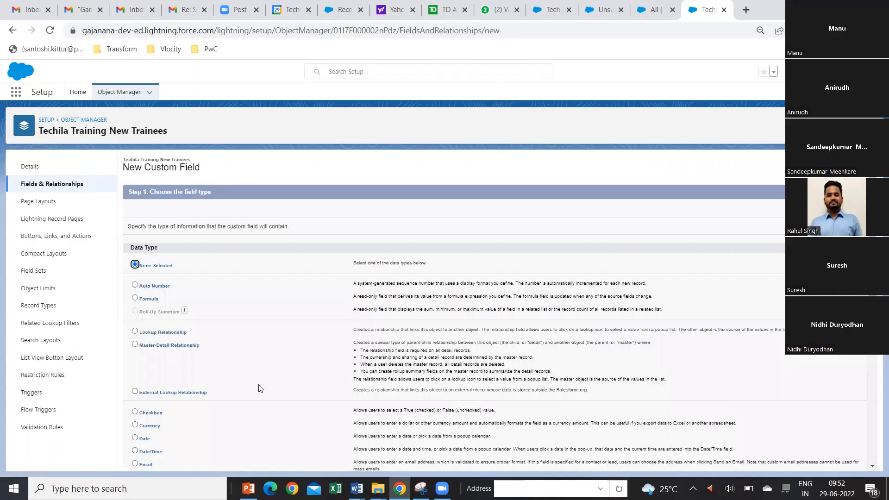
{"action": "left_click", "coordinate": [136, 332]}
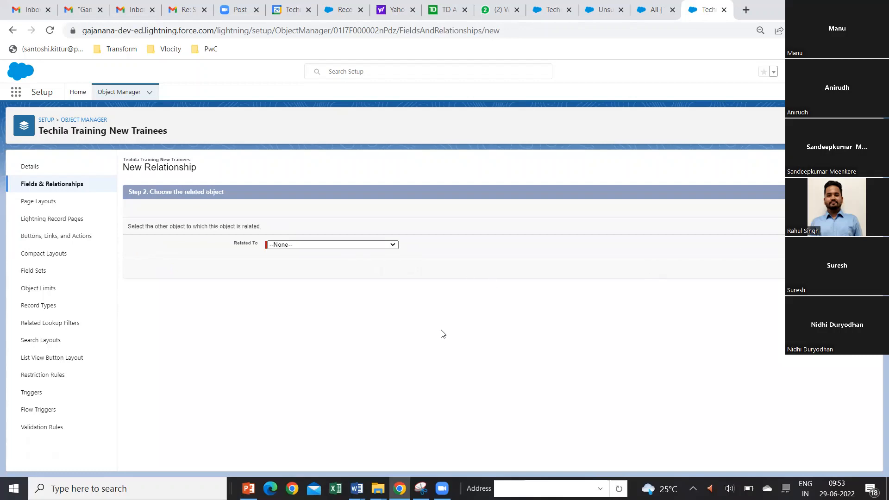
{"action": "left_click", "coordinate": [393, 245]}
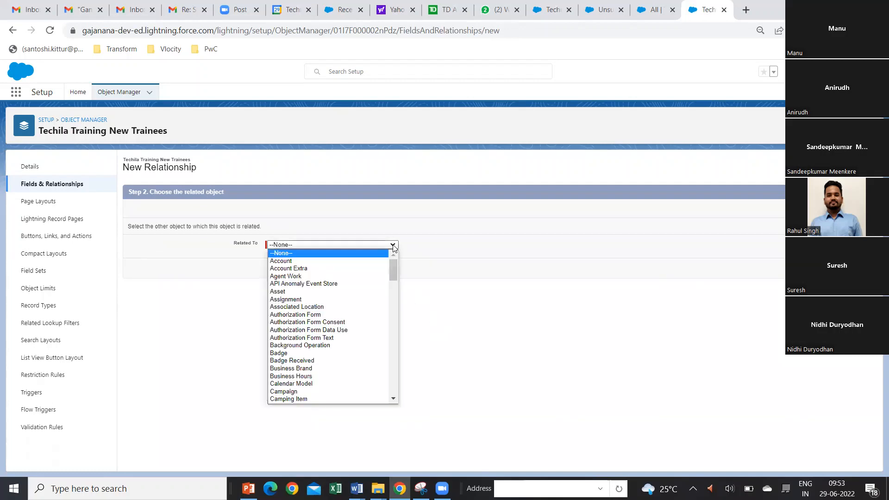
{"action": "left_click_drag", "start_coordinate": [393, 267], "coordinate": [388, 372]}
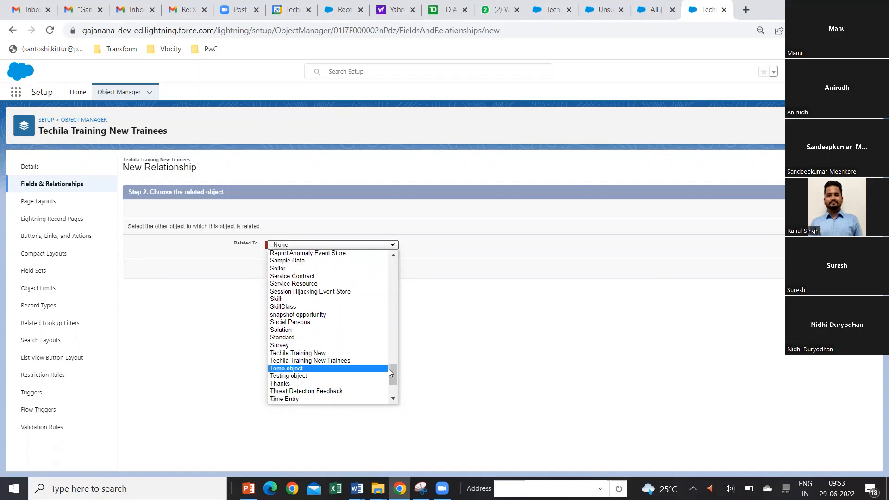
{"action": "left_click", "coordinate": [313, 354]}
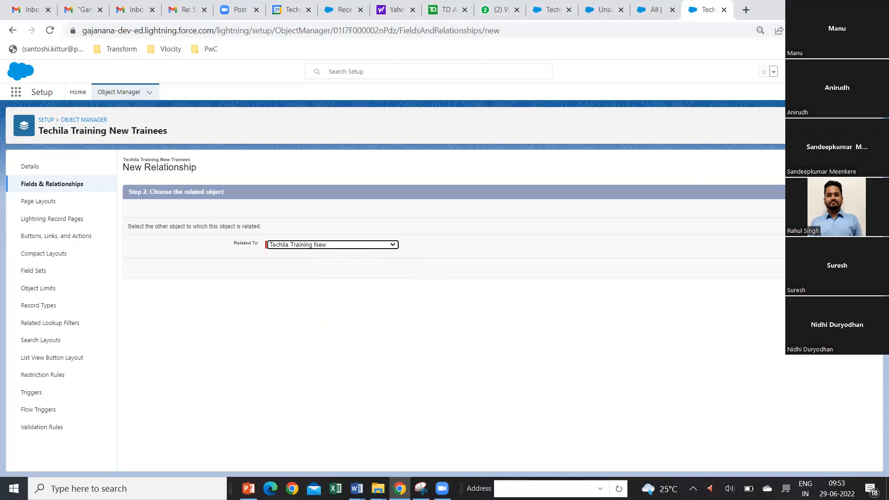
{"action": "left_click", "coordinate": [838, 269]}
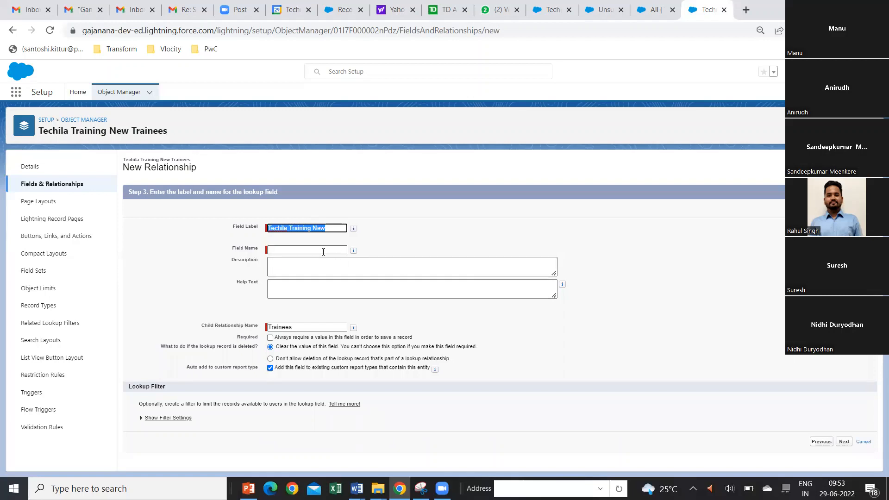
- Keep the label Techila Training New with field name Techila_Training_New, accept the default related list settings and save the lookup field
{"action": "left_click", "coordinate": [304, 251]}
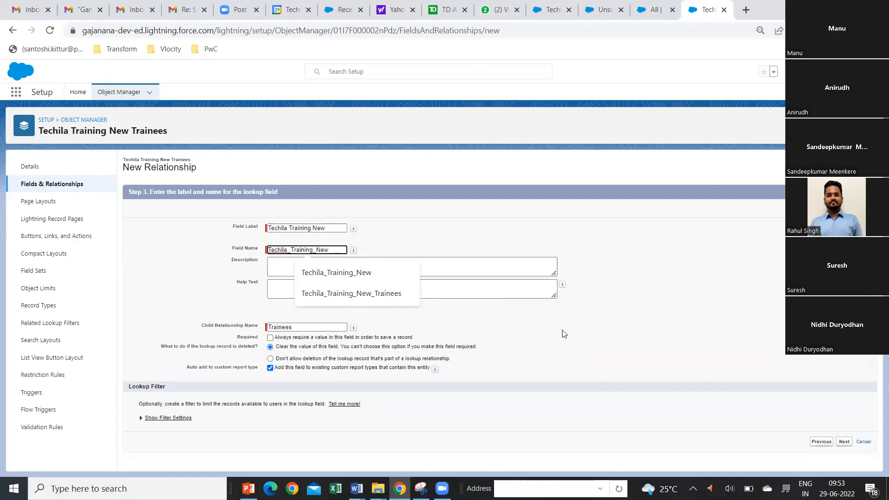
{"action": "left_click", "coordinate": [579, 334]}
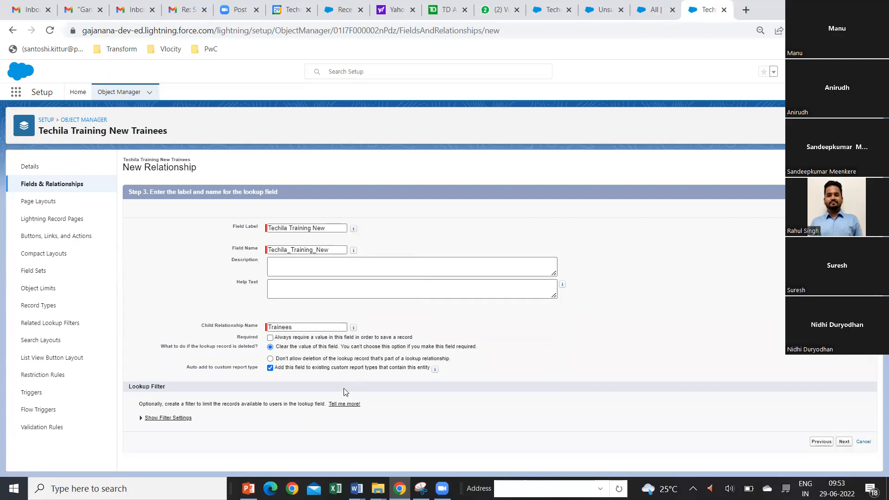
{"action": "left_click", "coordinate": [844, 443]}
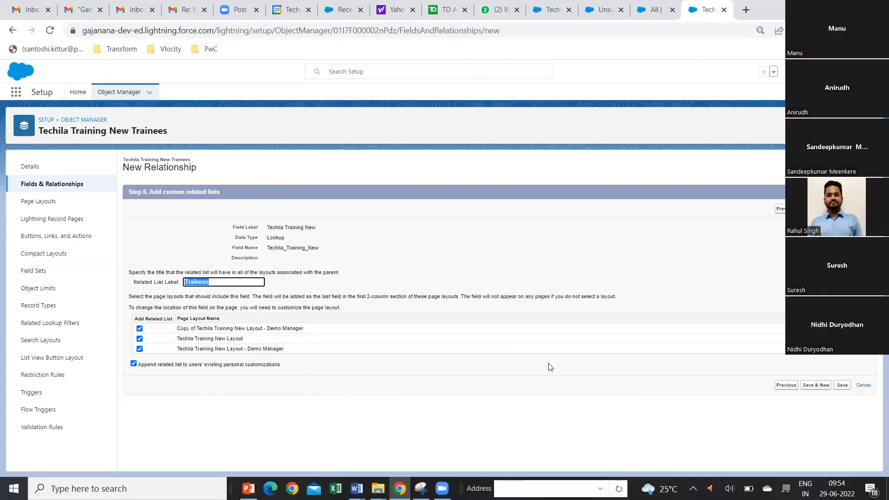
{"action": "left_click", "coordinate": [843, 388]}
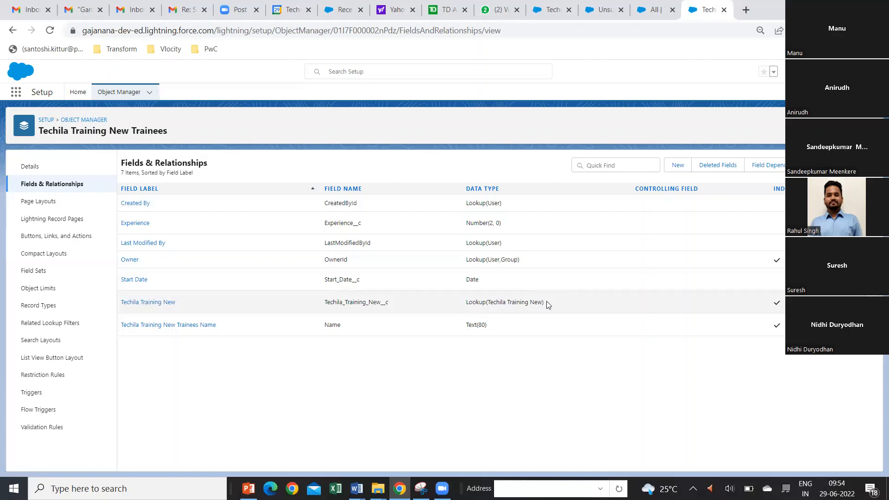
- Return to the Sales app and open the first trainee record in the Trainees list to check its details
{"action": "left_click", "coordinate": [650, 15]}
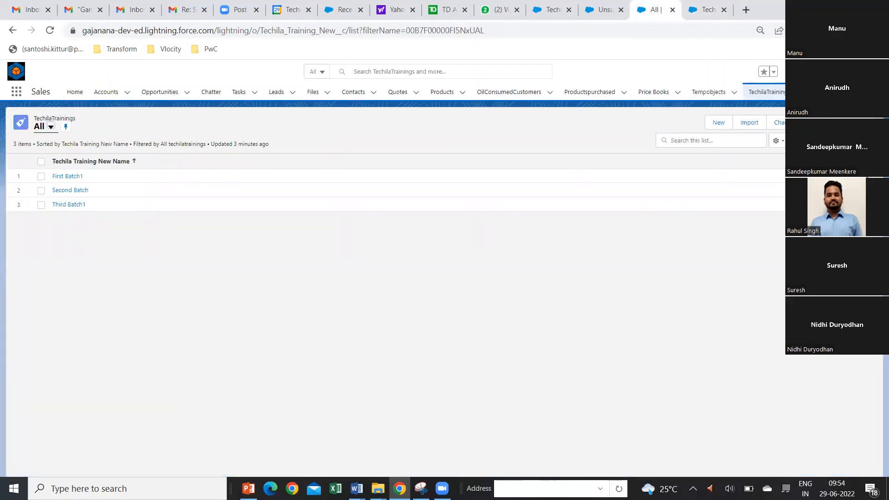
{"action": "left_click", "coordinate": [829, 91]}
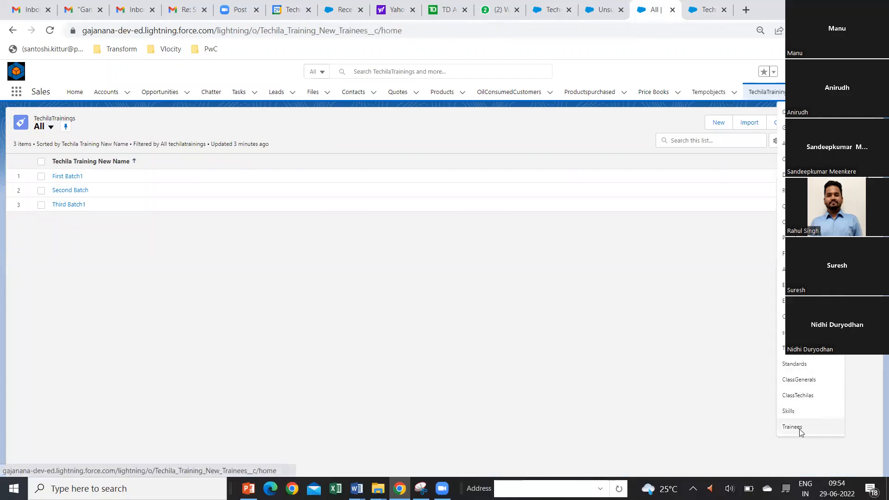
{"action": "left_click", "coordinate": [802, 427]}
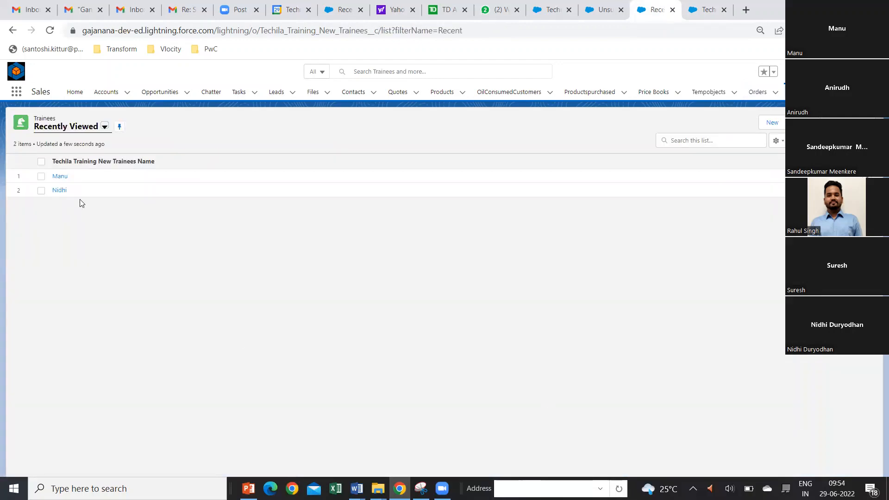
{"action": "left_click", "coordinate": [60, 177]}
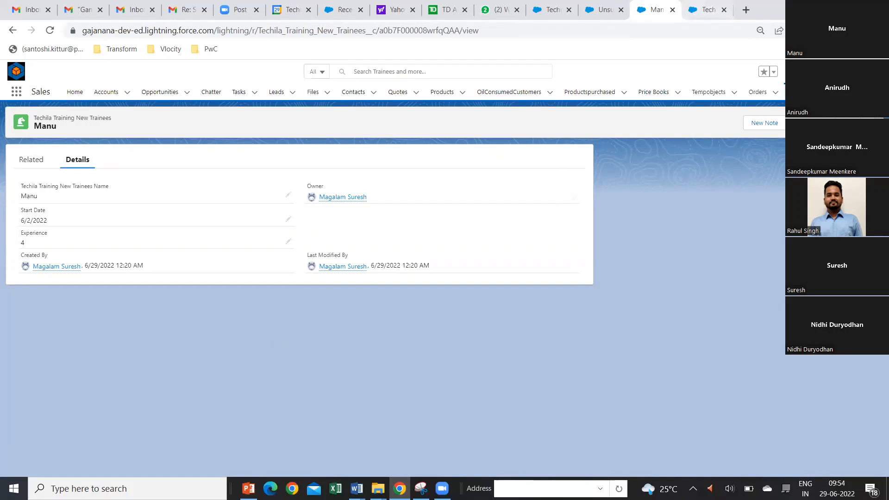
- Log out of the Salesforce org from the user profile
{"action": "left_click", "coordinate": [875, 71]}
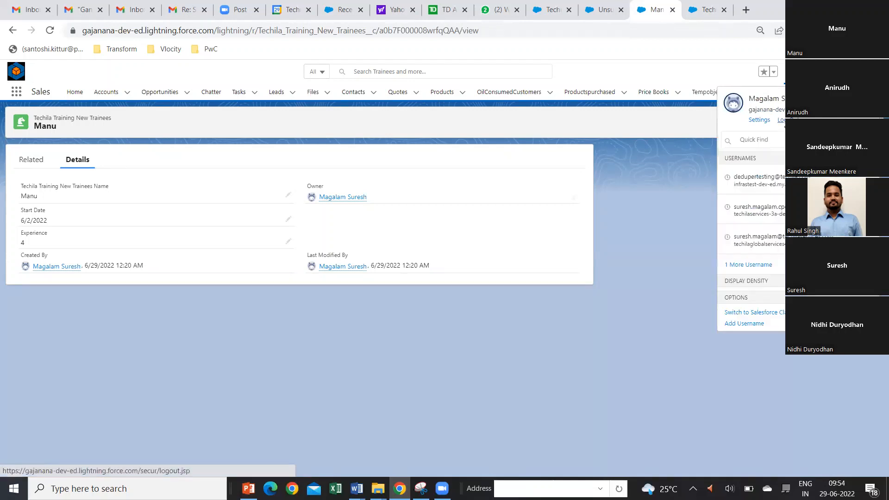
{"action": "left_click", "coordinate": [782, 120]}
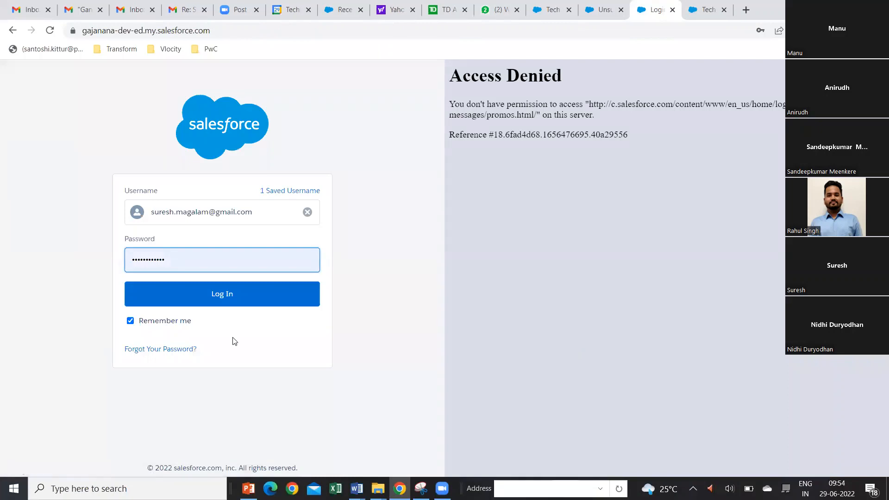
- Log back in to the Salesforce org with the filled-in credentials and close the two leftover Techila browser tabs
{"action": "left_click", "coordinate": [222, 296]}
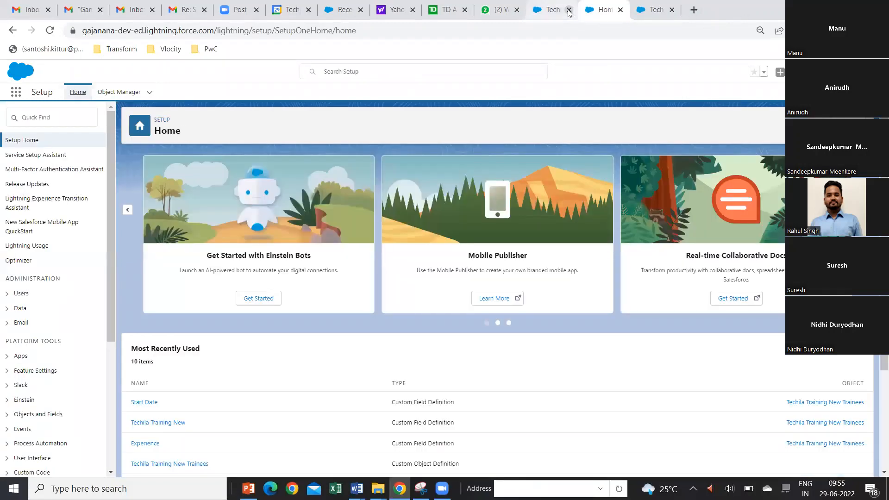
{"action": "left_click", "coordinate": [569, 10]}
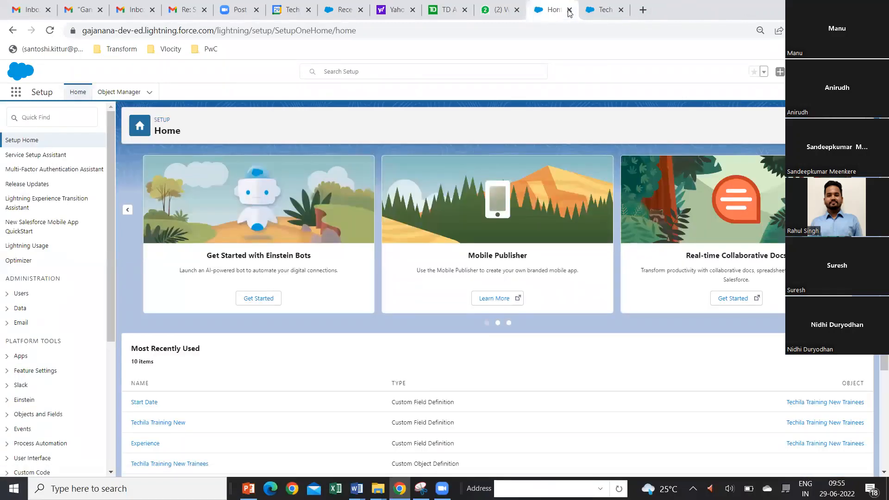
{"action": "left_click", "coordinate": [619, 11]}
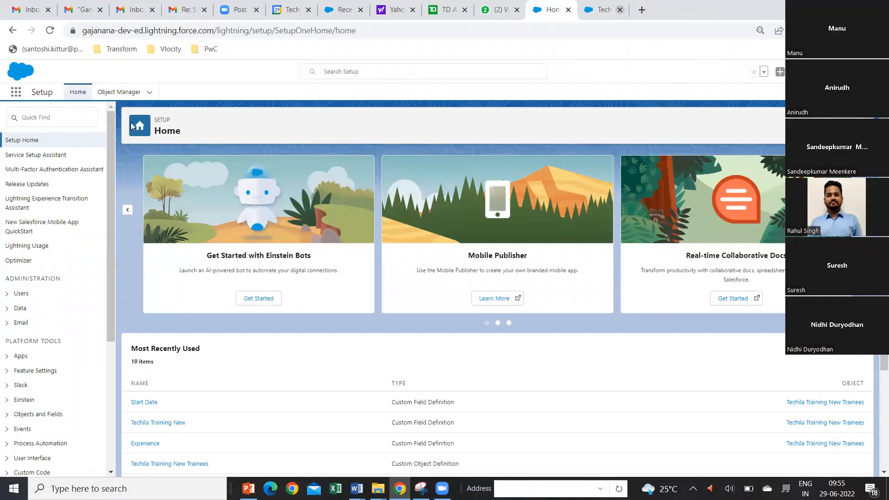
- Open the Sales app's Trainees list in a new browser tab and check the new trainee form for the lookup field
{"action": "left_click", "coordinate": [16, 99]}
{"action": "right_click", "coordinate": [32, 149]}
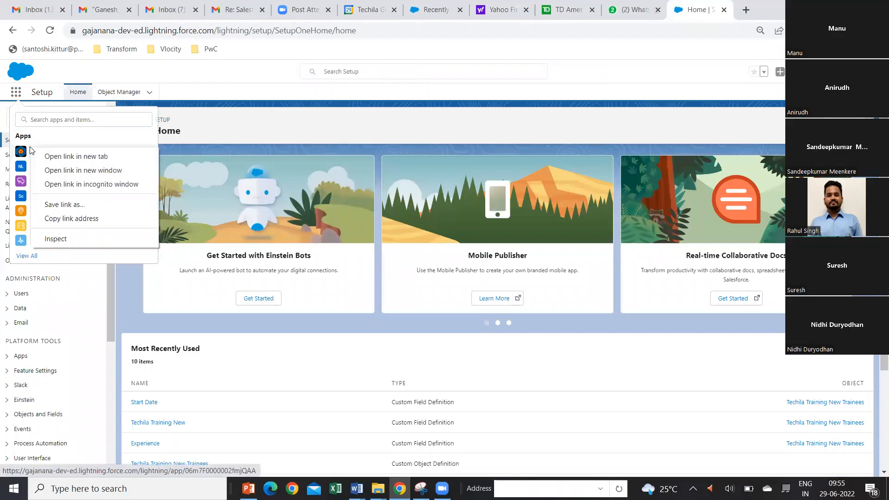
{"action": "left_click", "coordinate": [60, 158]}
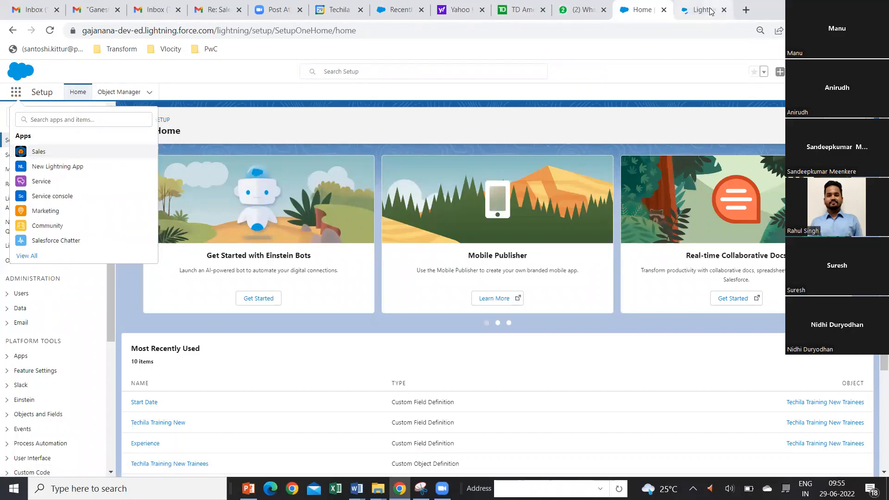
{"action": "left_click", "coordinate": [711, 11]}
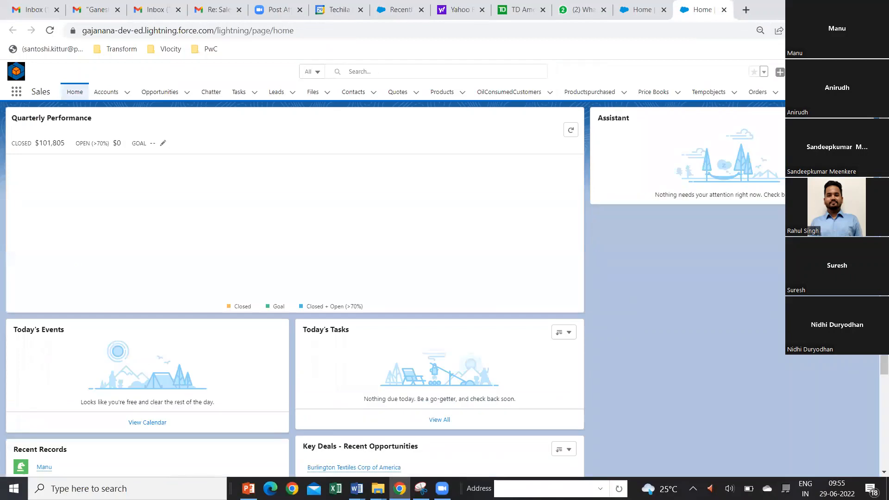
{"action": "left_click", "coordinate": [807, 92]}
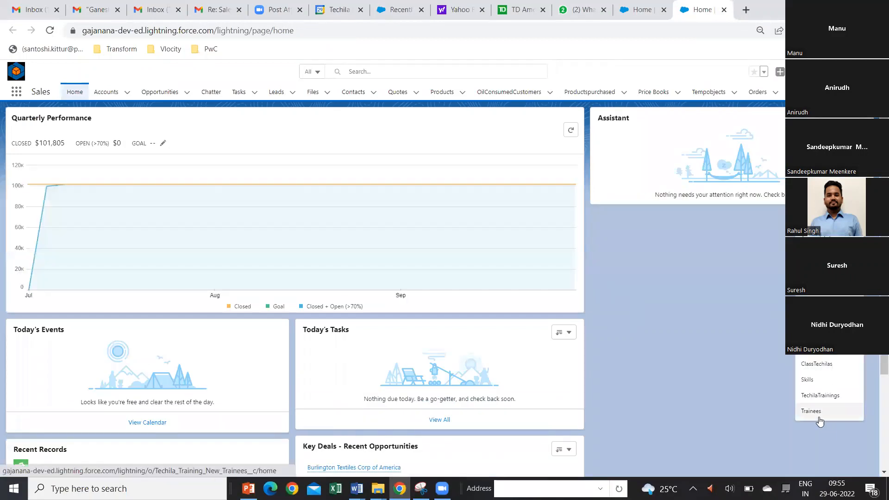
{"action": "left_click", "coordinate": [819, 417]}
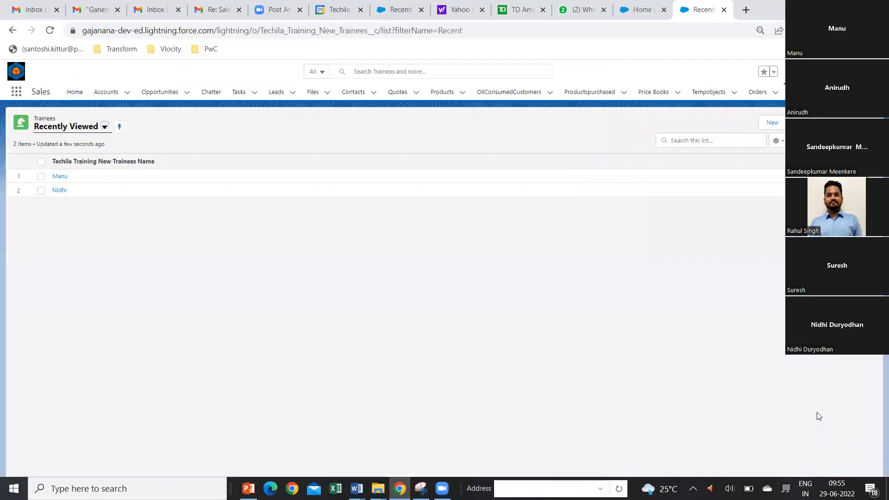
{"action": "left_click", "coordinate": [773, 121]}
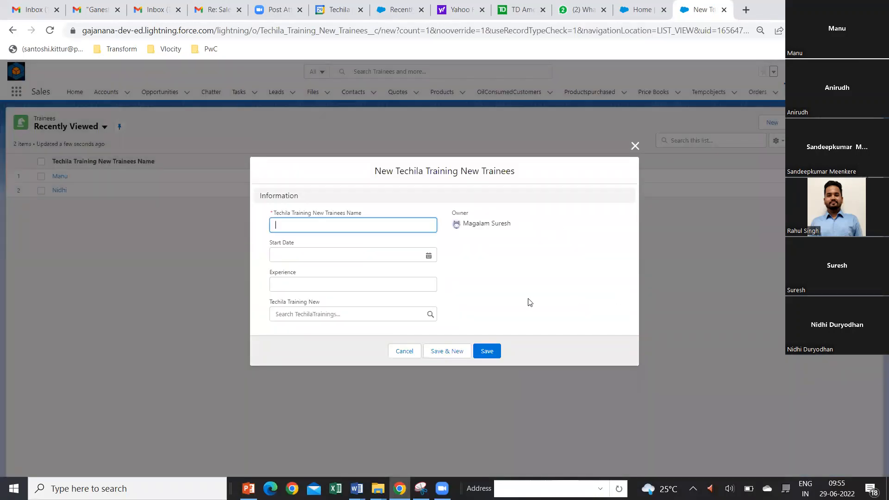
{"action": "left_click", "coordinate": [634, 146]}
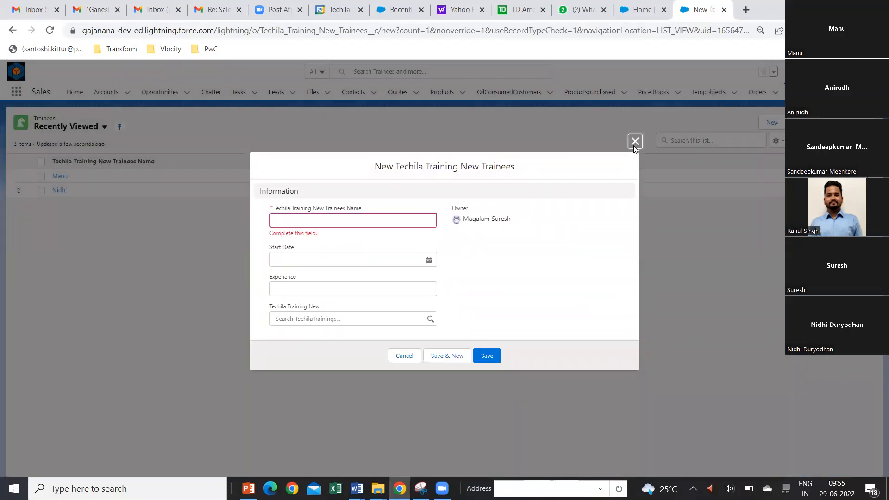
- Edit the first trainee in the Trainees list, set Techila Training New to First Batch1 and save the record
{"action": "left_click", "coordinate": [59, 176]}
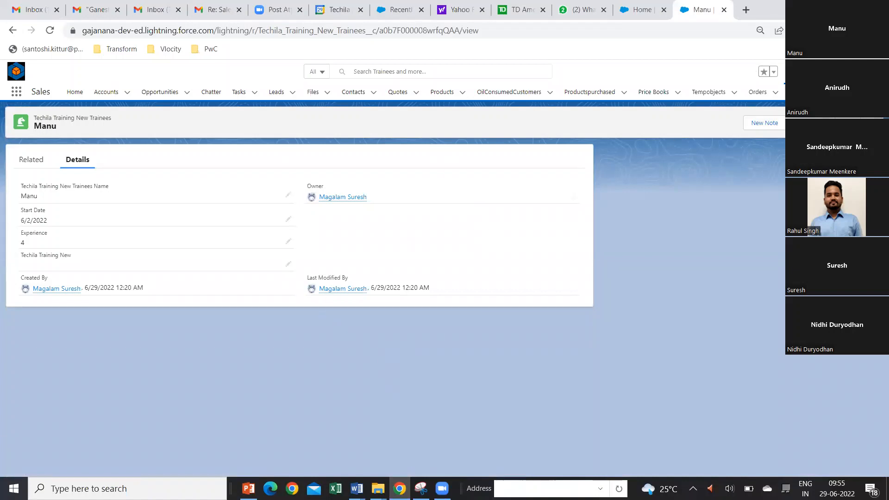
{"action": "left_click", "coordinate": [800, 122]}
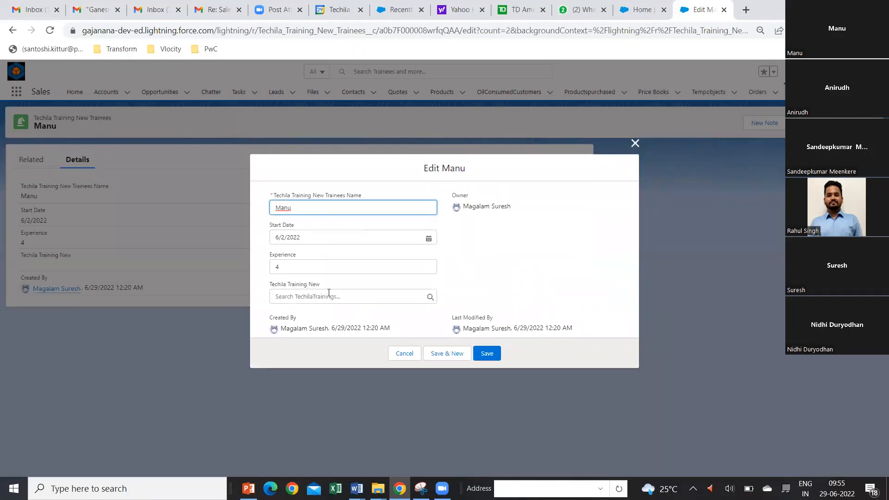
{"action": "left_click", "coordinate": [429, 296]}
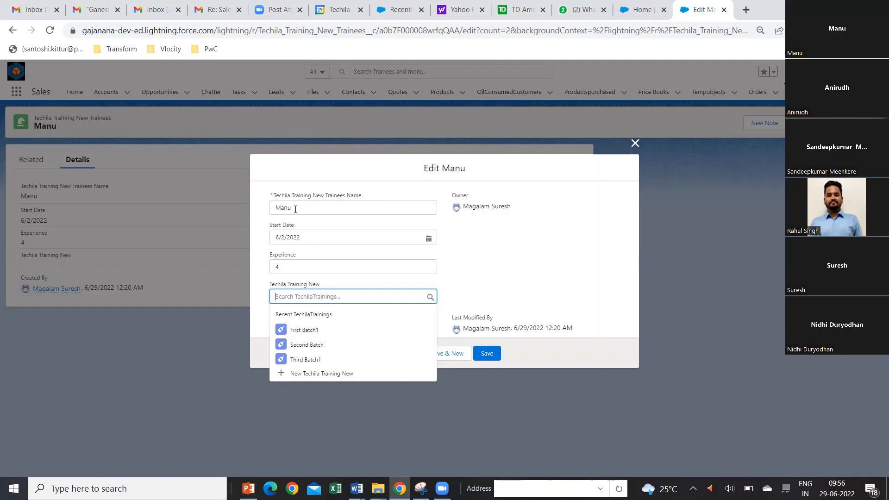
{"action": "left_click", "coordinate": [300, 329]}
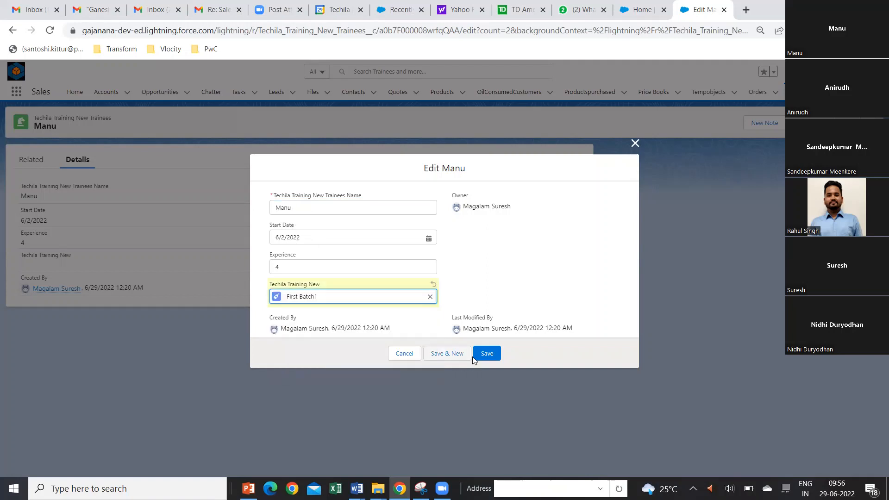
{"action": "left_click", "coordinate": [487, 354]}
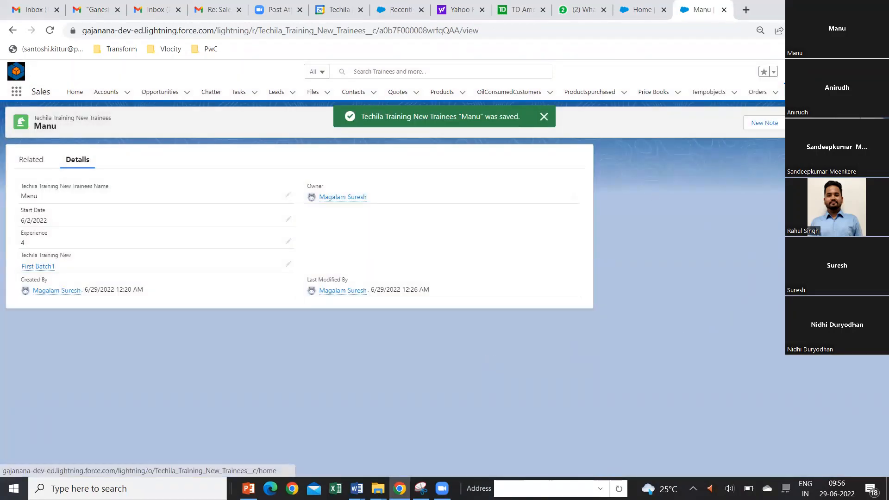
- Edit the second trainee in the Trainees list, set Techila Training New to Second Batch and save the record
{"action": "left_click", "coordinate": [72, 117]}
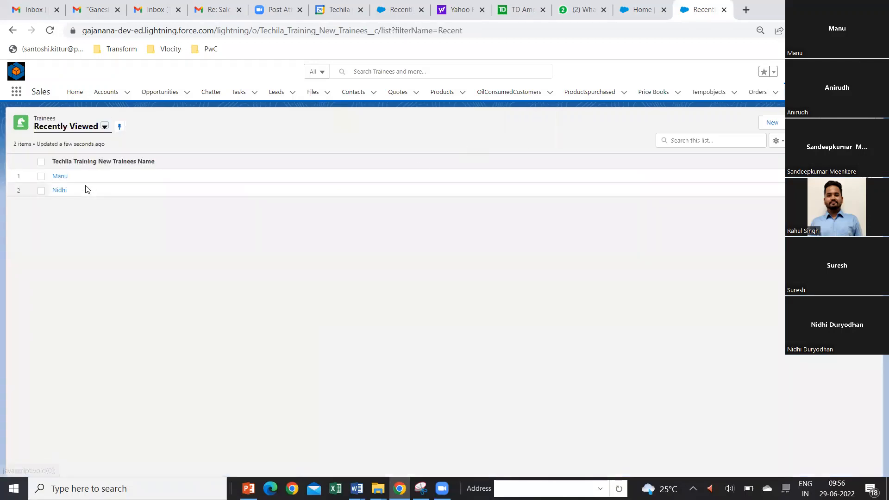
{"action": "left_click", "coordinate": [61, 191]}
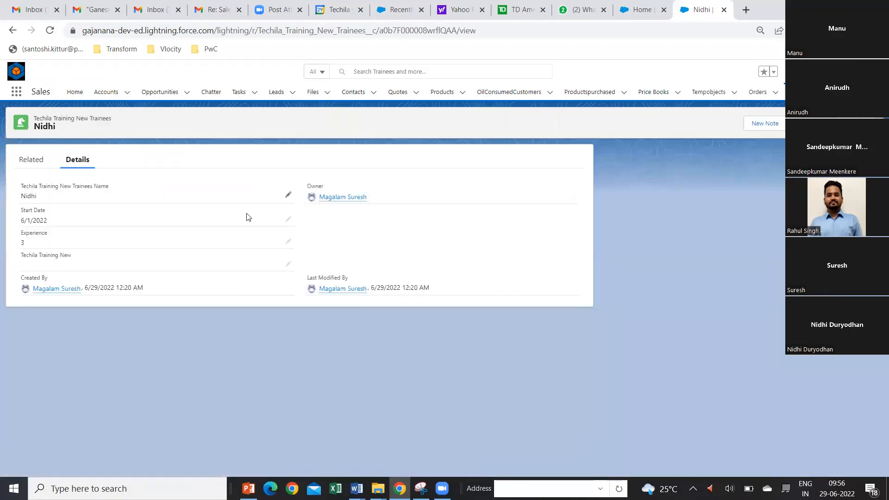
{"action": "left_click", "coordinate": [800, 123]}
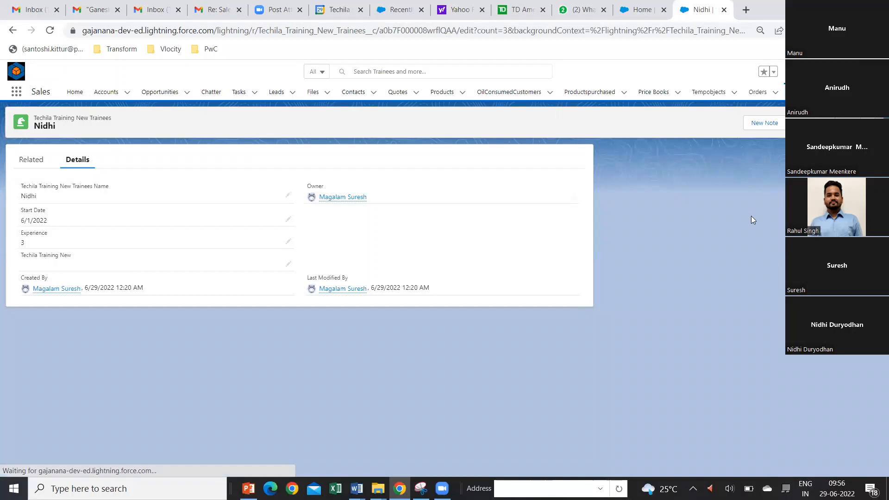
{"action": "left_click", "coordinate": [430, 294]}
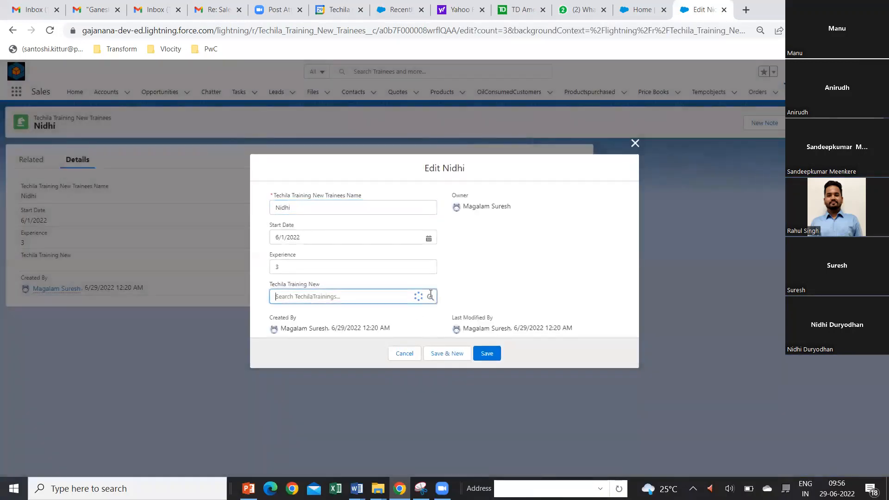
{"action": "left_click", "coordinate": [330, 344]}
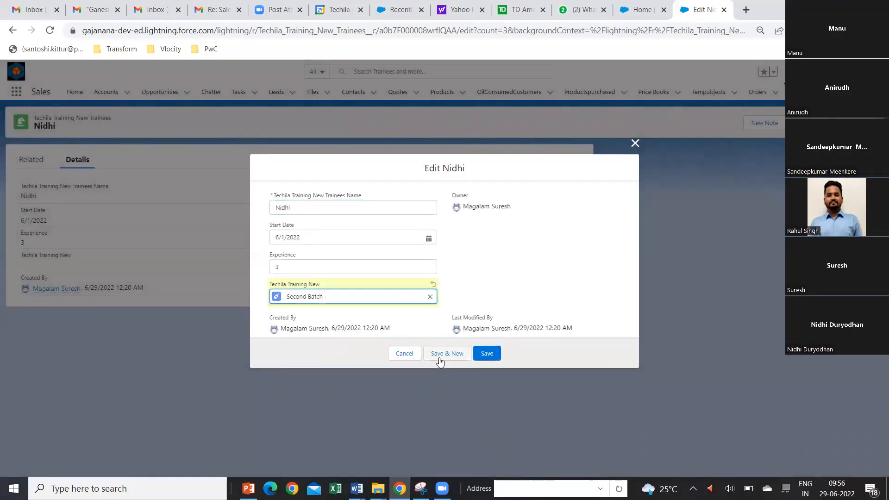
{"action": "left_click", "coordinate": [492, 354]}
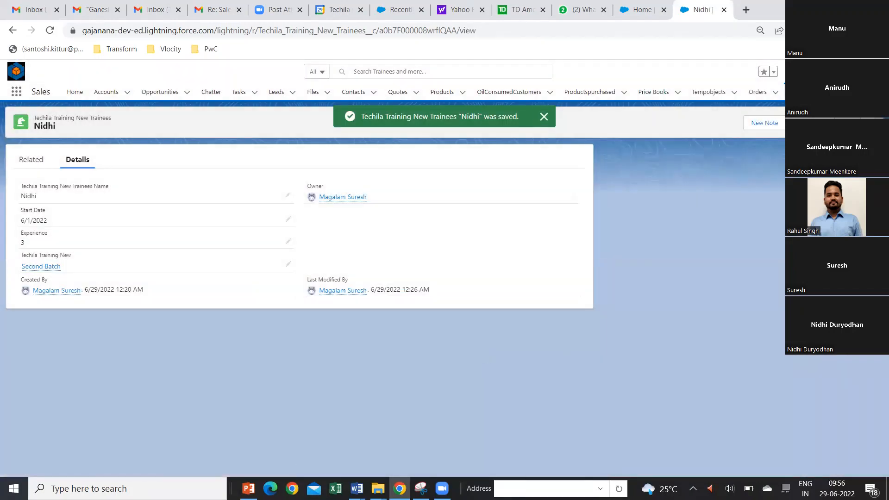
- Open the First Batch1 record in TechilaTrainings and check its related Trainees list
{"action": "left_click", "coordinate": [823, 415]}
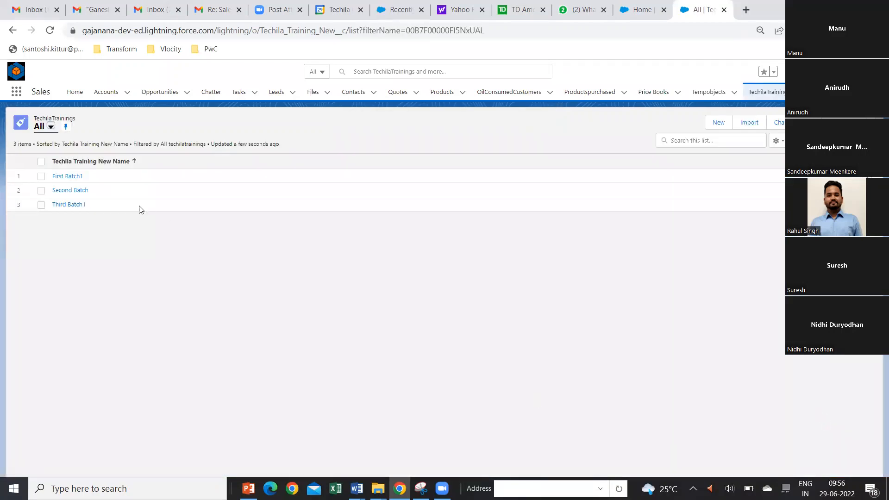
{"action": "left_click", "coordinate": [70, 177]}
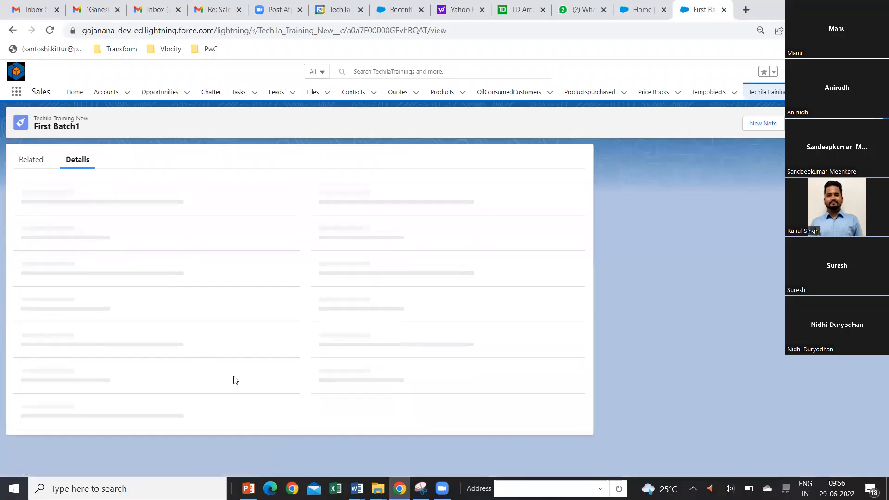
{"action": "left_click", "coordinate": [35, 160]}
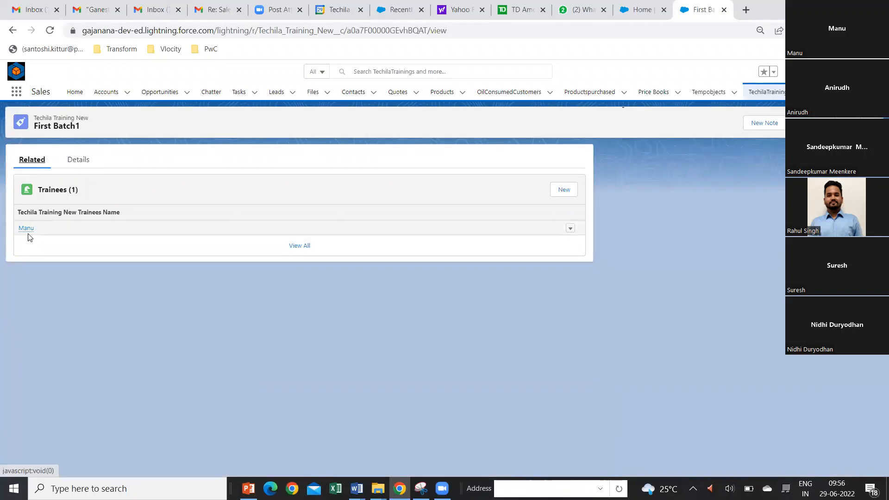
{"action": "mouse_move", "coordinate": [31, 231]}
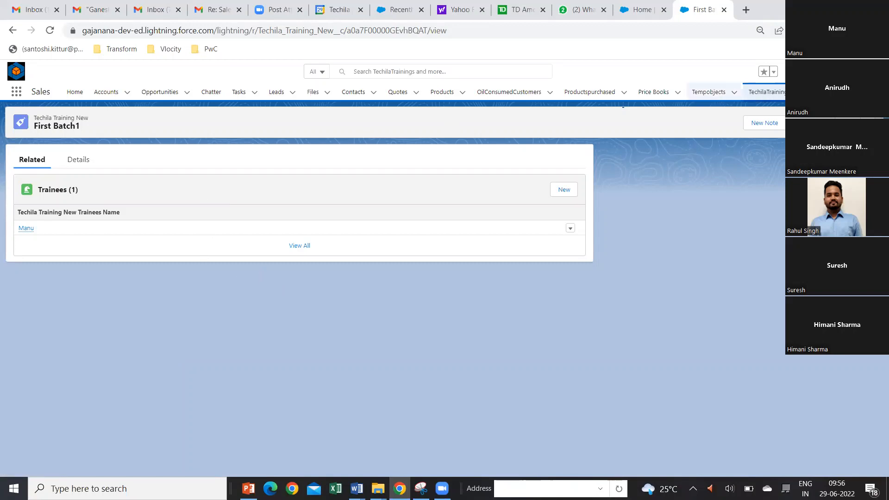
- Start a new record in Trainees and enter the trainee's name, start date 6/2/2022 and experience 3
{"action": "left_click", "coordinate": [796, 92]}
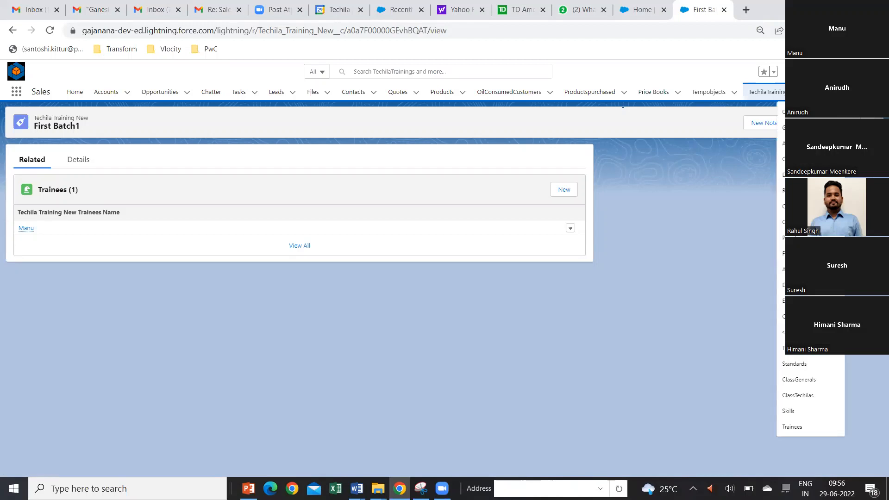
{"action": "left_click", "coordinate": [792, 427]}
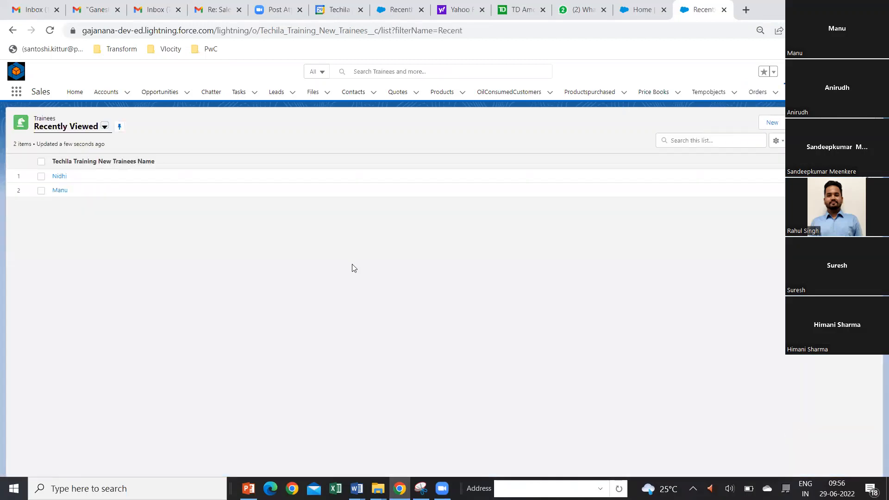
{"action": "left_click", "coordinate": [771, 124]}
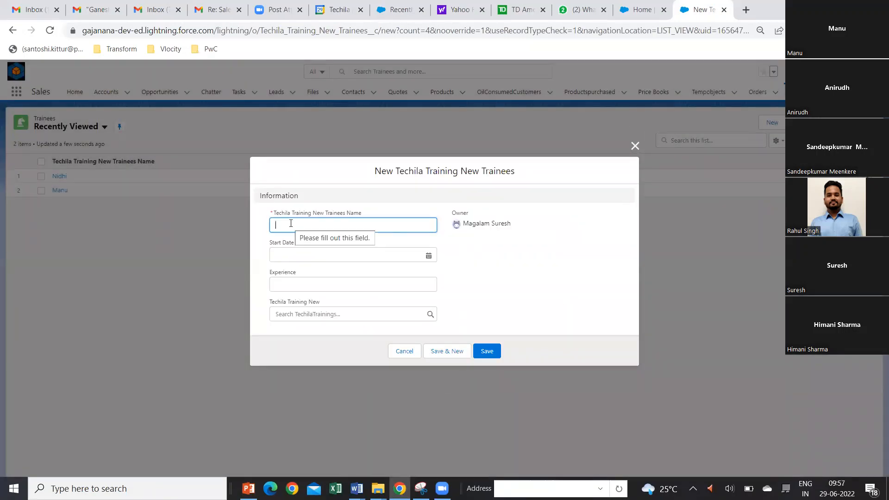
{"action": "type", "text": "Vishwa"}
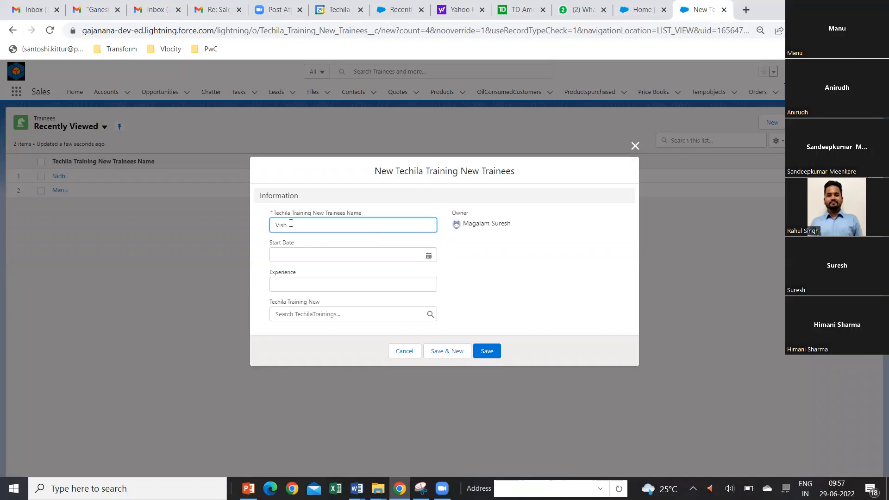
{"action": "left_click", "coordinate": [429, 255]}
{"action": "left_click", "coordinate": [391, 306]}
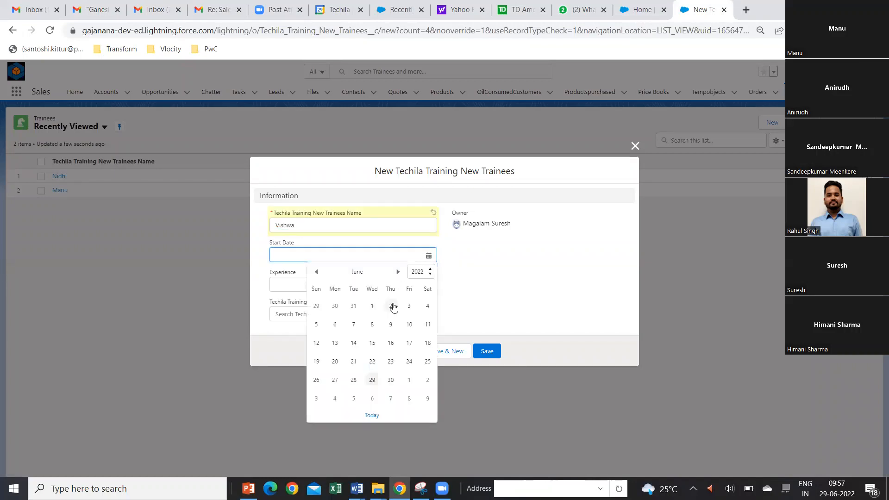
{"action": "left_click", "coordinate": [377, 284]}
{"action": "type", "text": "3"}
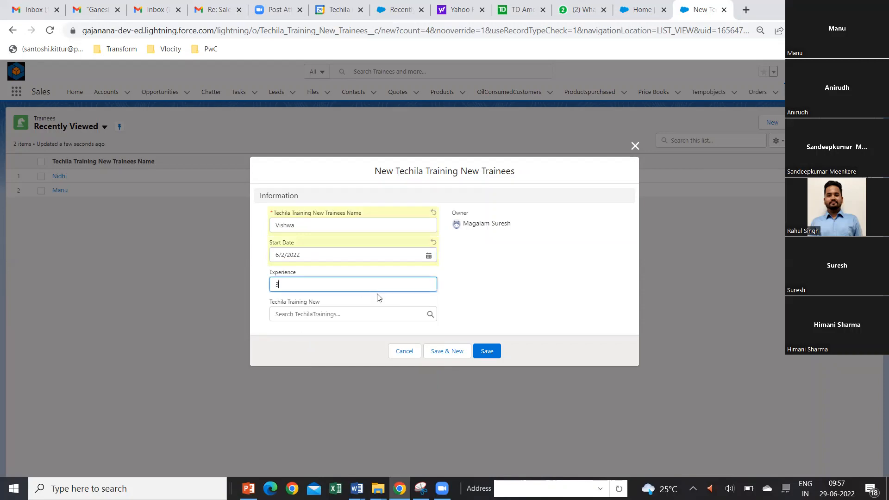
- Set the new trainee's Techila Training New to First Batch1, save the record and return to the Trainees list
{"action": "left_click", "coordinate": [429, 315]}
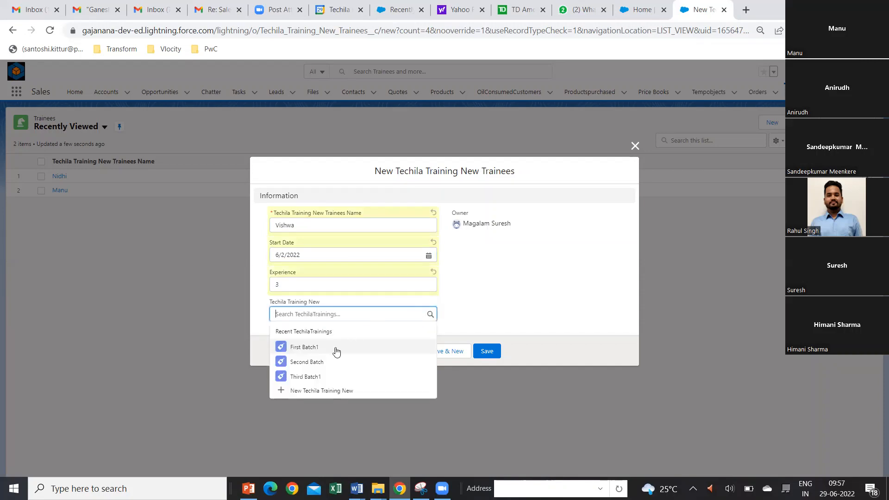
{"action": "left_click", "coordinate": [310, 347]}
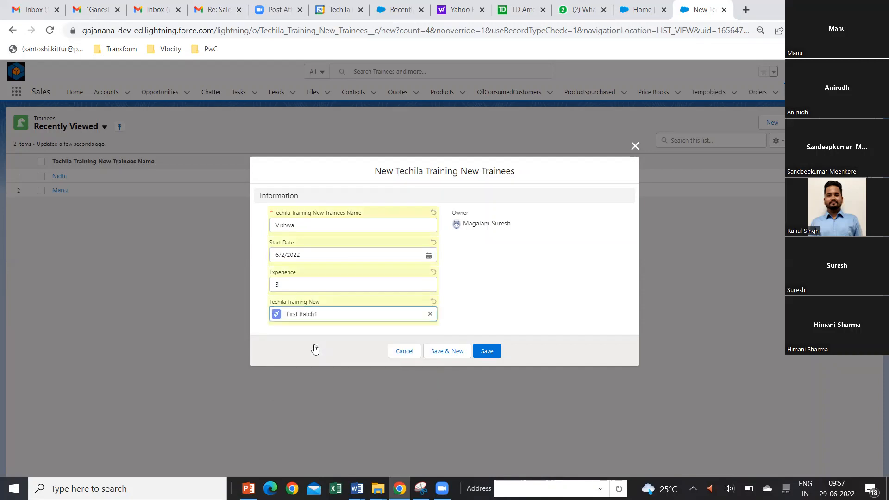
{"action": "left_click", "coordinate": [499, 352]}
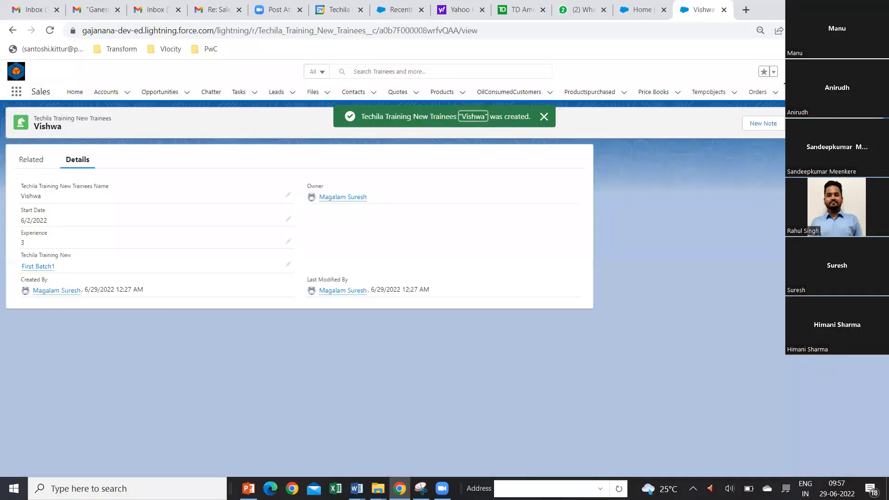
{"action": "left_click", "coordinate": [72, 118]}
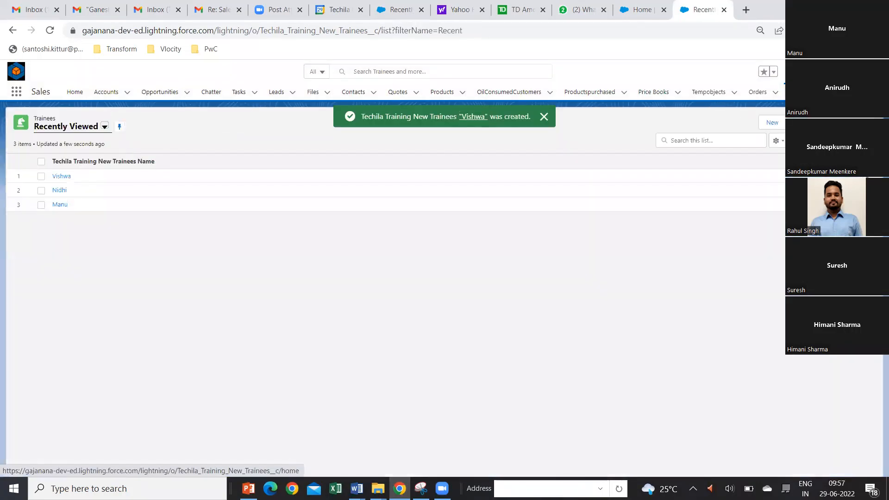
- Start another Trainees record and enter the trainee's name, start date 6/3/2022 and experience 5
{"action": "left_click", "coordinate": [775, 123]}
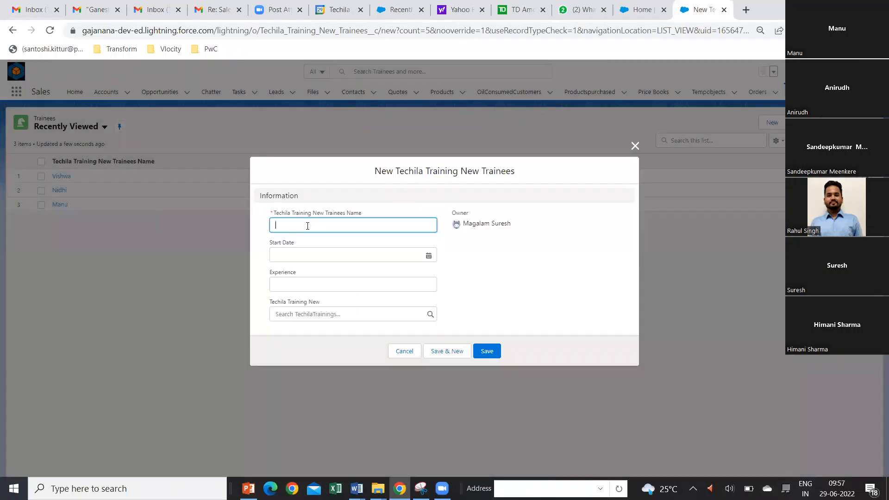
{"action": "type", "text": "Bharath"}
{"action": "left_click", "coordinate": [396, 255]}
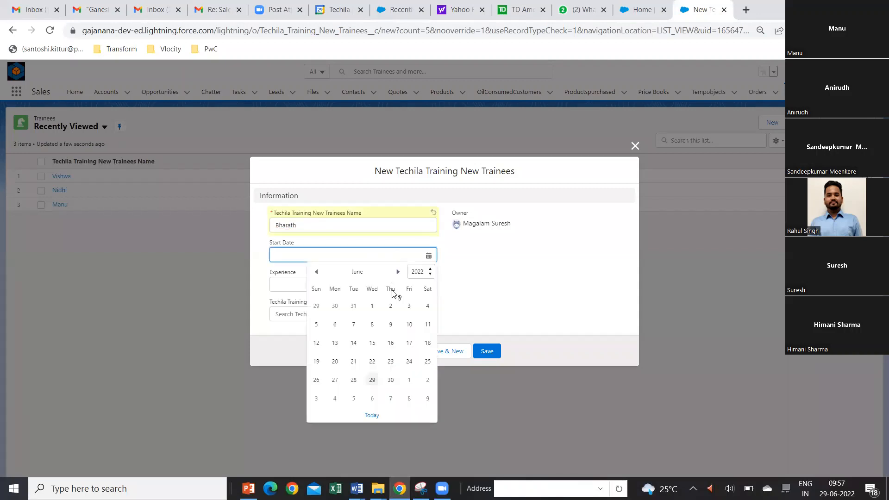
{"action": "left_click", "coordinate": [406, 306]}
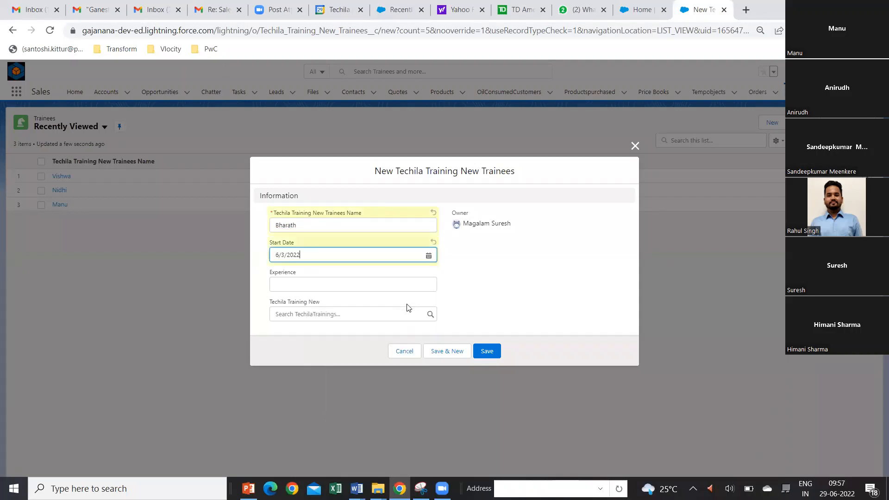
{"action": "left_click", "coordinate": [341, 286]}
{"action": "type", "text": "5"}
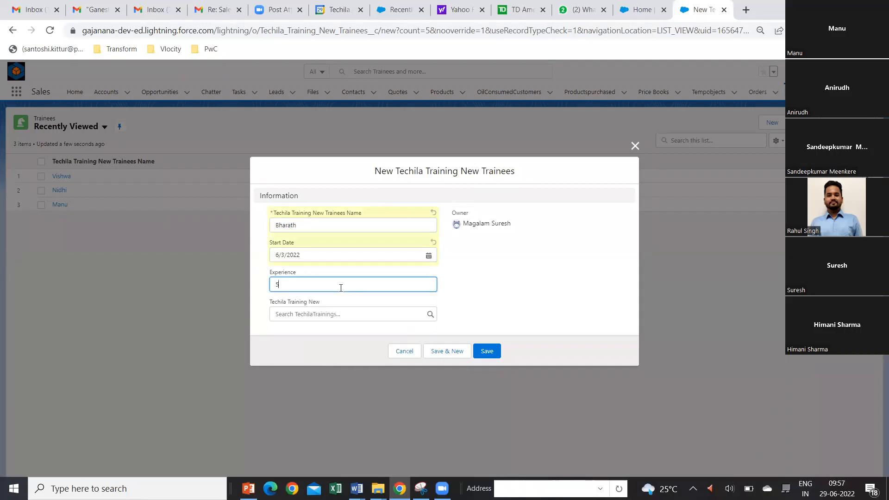
- Set this trainee's Techila Training New lookup to Second Batch and save the record
{"action": "left_click", "coordinate": [362, 316]}
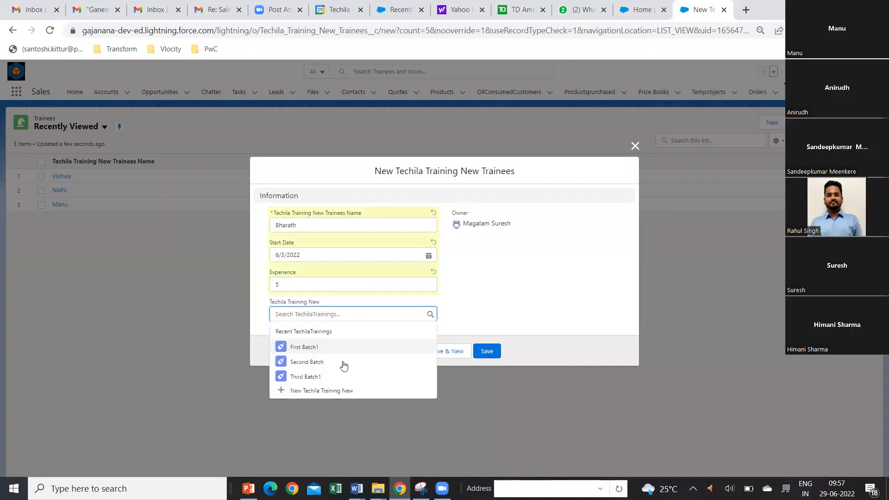
{"action": "left_click", "coordinate": [332, 362]}
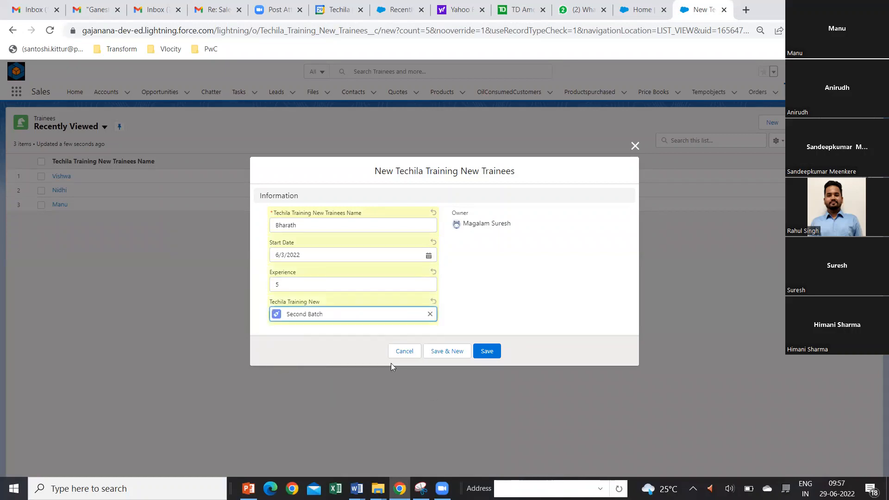
{"action": "left_click", "coordinate": [488, 352]}
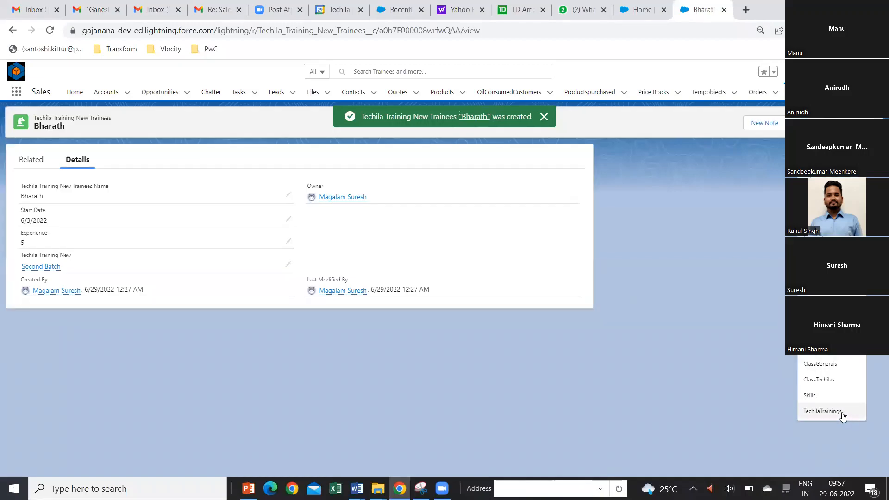
- Open the First Batch1 and Second Batch records in TechilaTrainings and check the related Trainees list of each
{"action": "left_click", "coordinate": [843, 414]}
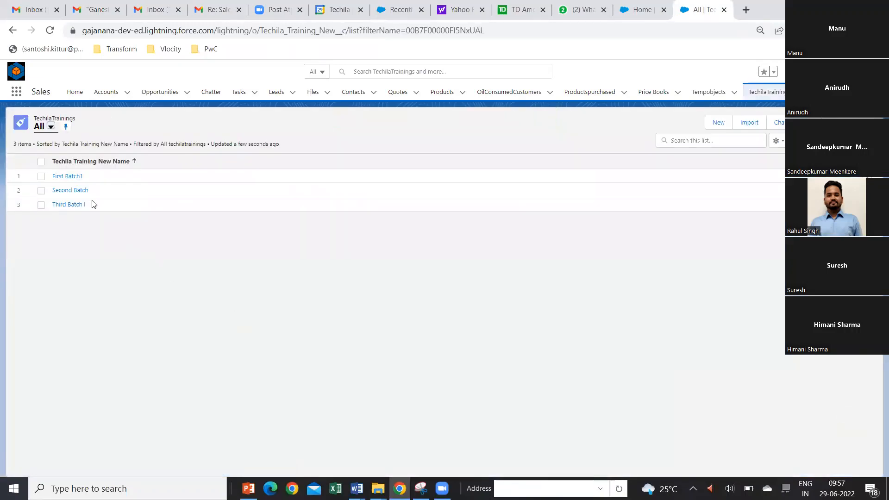
{"action": "left_click", "coordinate": [72, 178]}
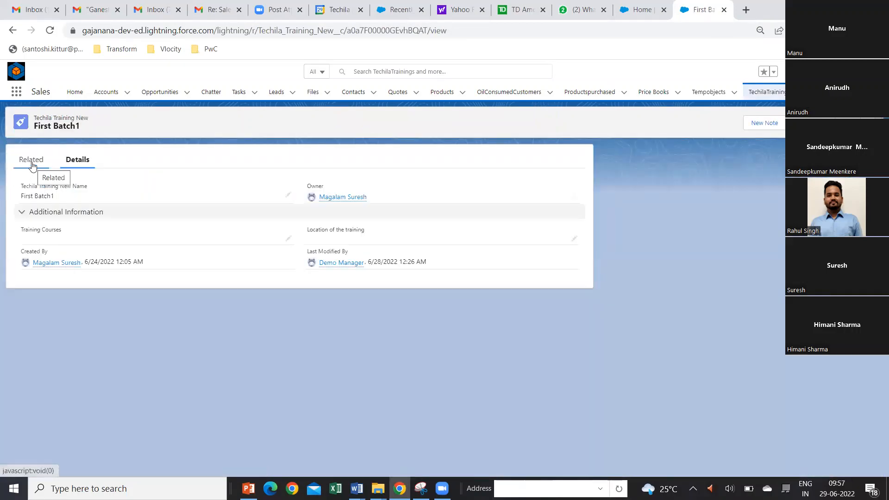
{"action": "left_click", "coordinate": [32, 166]}
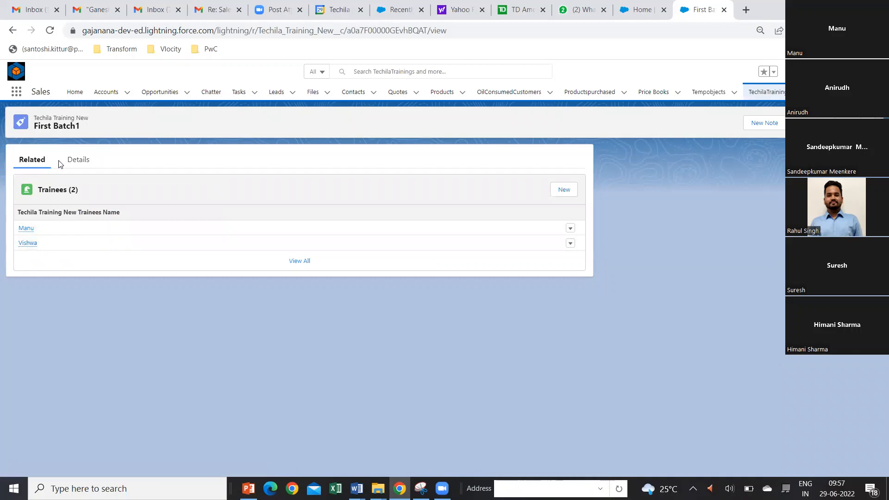
{"action": "left_click", "coordinate": [780, 95]}
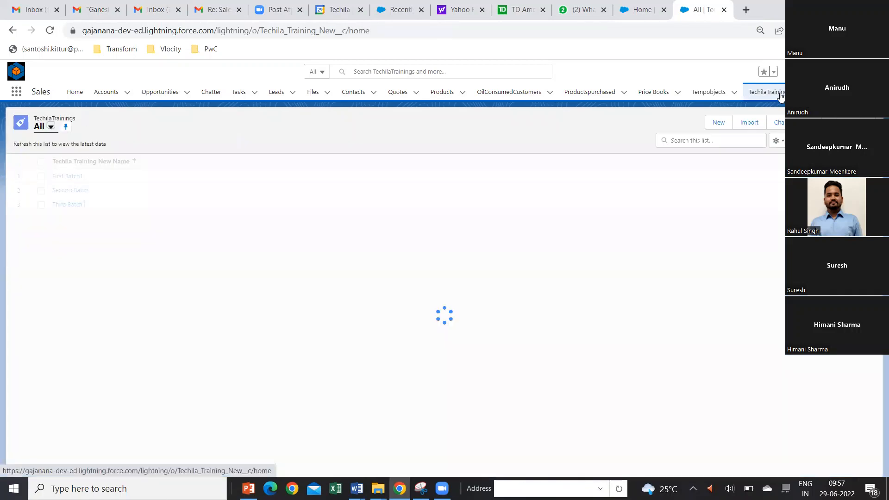
{"action": "left_click", "coordinate": [76, 190]}
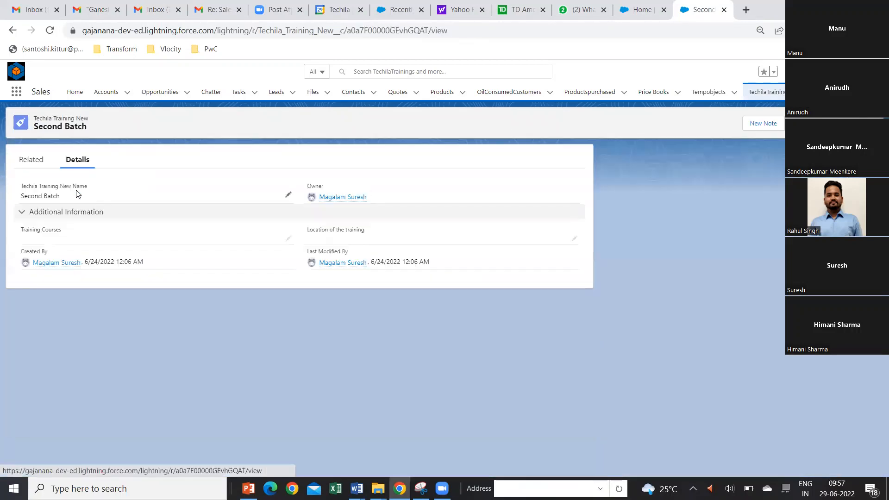
{"action": "left_click", "coordinate": [31, 160]}
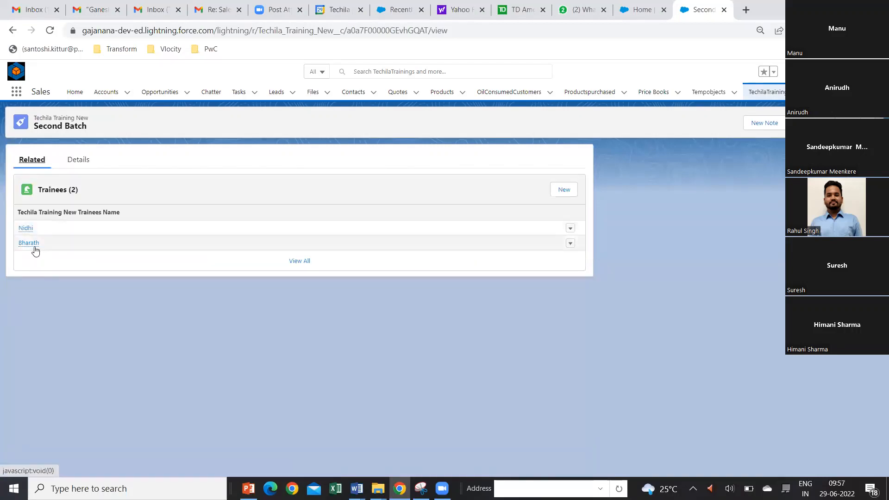
{"action": "mouse_move", "coordinate": [35, 251]}
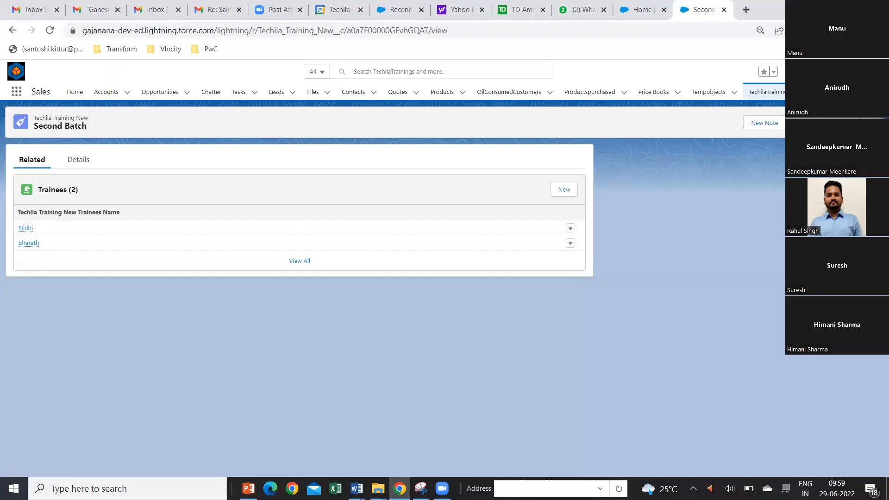
- Find the Techila Training New object in Setup's Object Manager and open its page layout for editing
{"action": "left_click", "coordinate": [634, 13]}
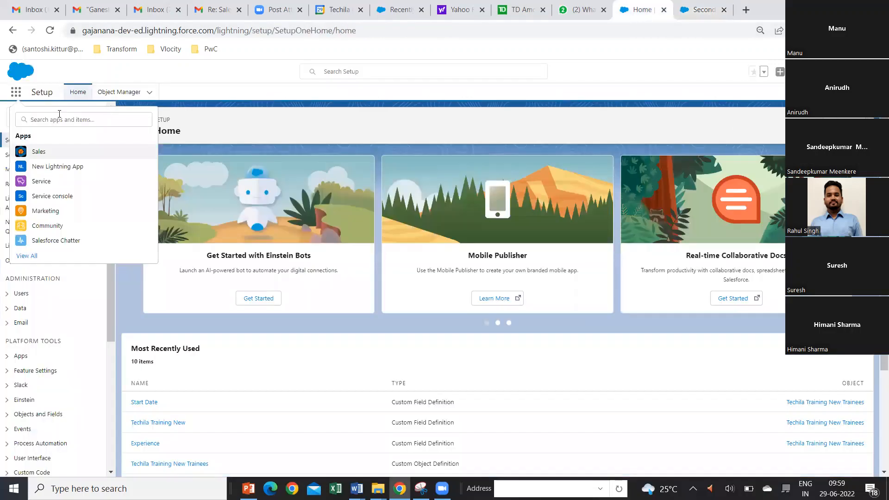
{"action": "left_click", "coordinate": [117, 92]}
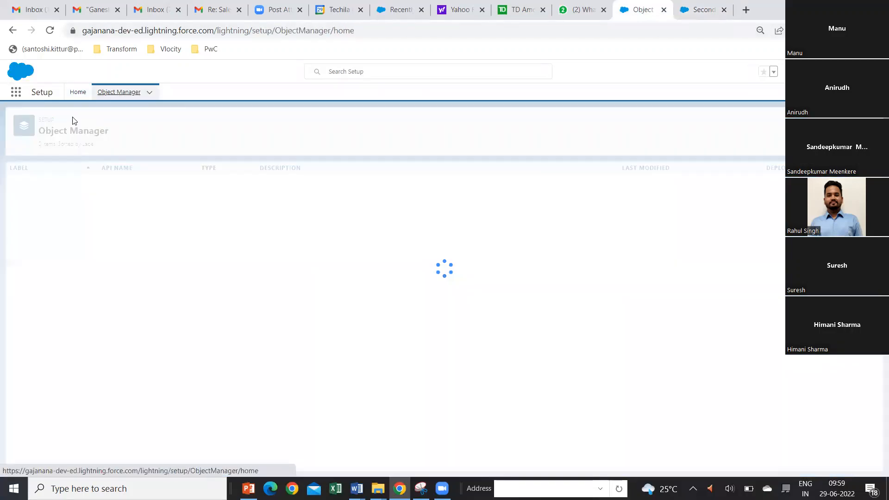
{"action": "scroll", "coordinate": [42, 425], "scroll_direction": "down", "scroll_amount": 20}
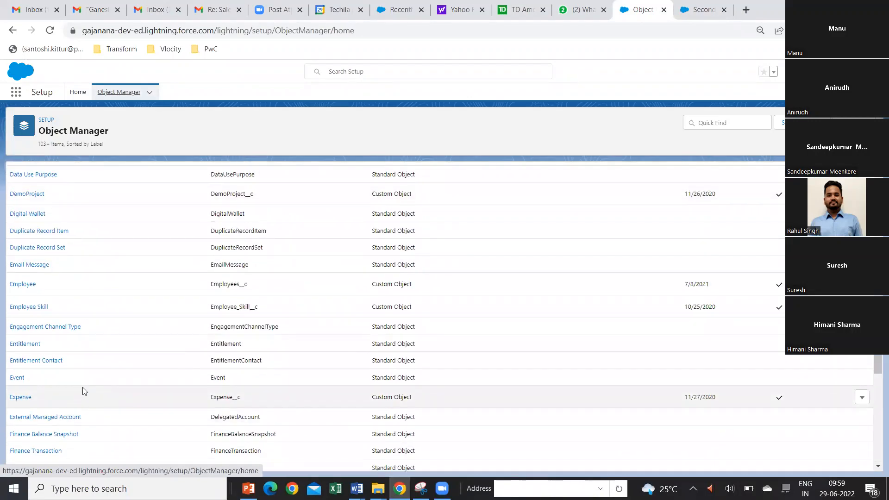
{"action": "scroll", "coordinate": [85, 391], "scroll_direction": "down", "scroll_amount": 15}
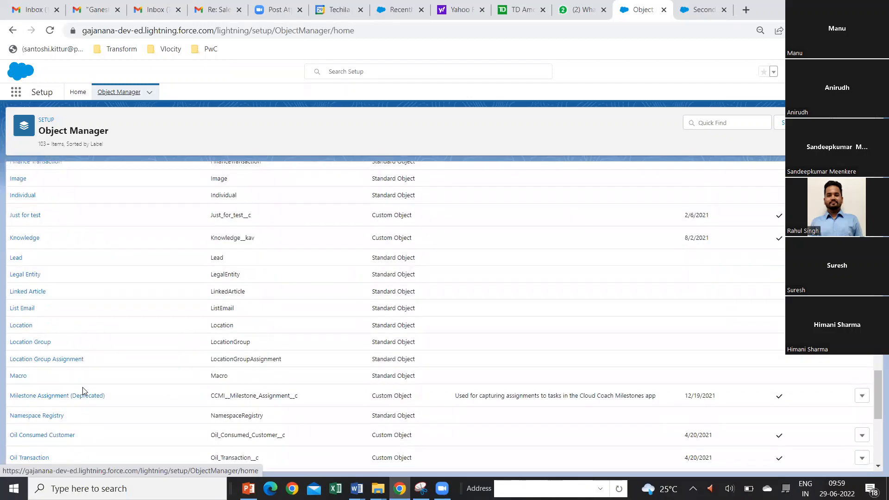
{"action": "scroll", "coordinate": [99, 385], "scroll_direction": "down", "scroll_amount": 20}
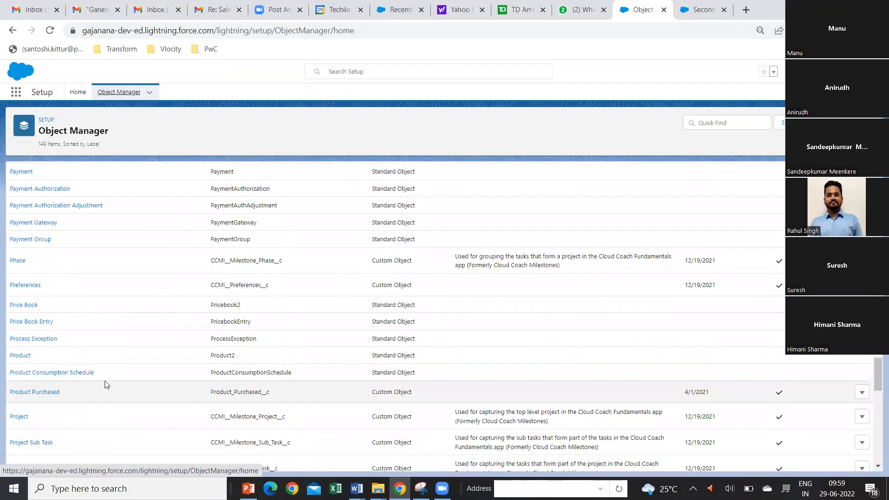
{"action": "scroll", "coordinate": [107, 385], "scroll_direction": "down", "scroll_amount": 2}
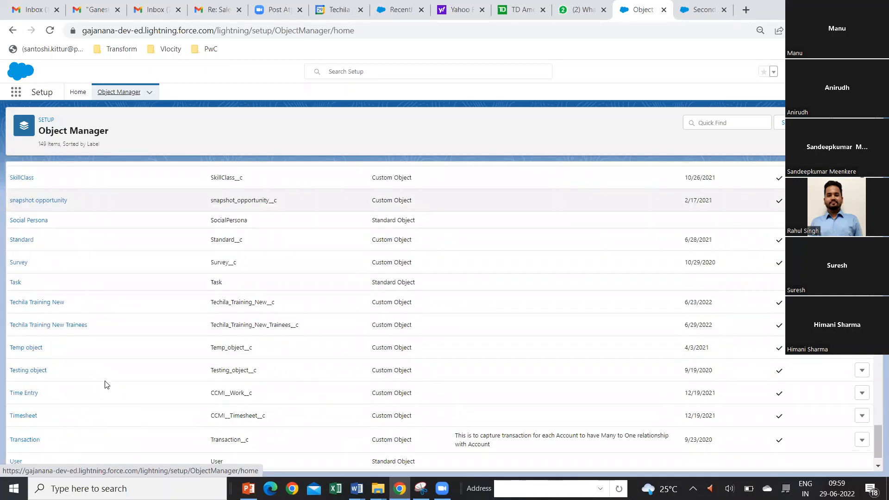
{"action": "left_click", "coordinate": [48, 302]}
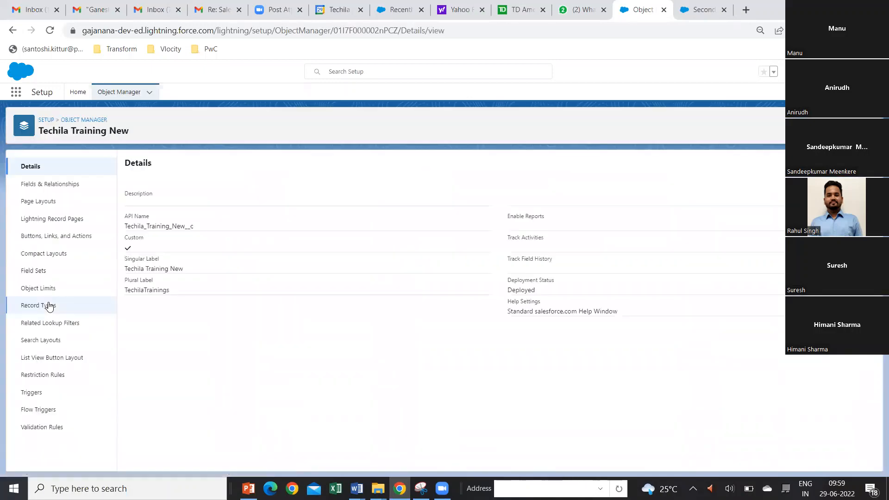
{"action": "left_click", "coordinate": [43, 202]}
{"action": "left_click", "coordinate": [177, 253]}
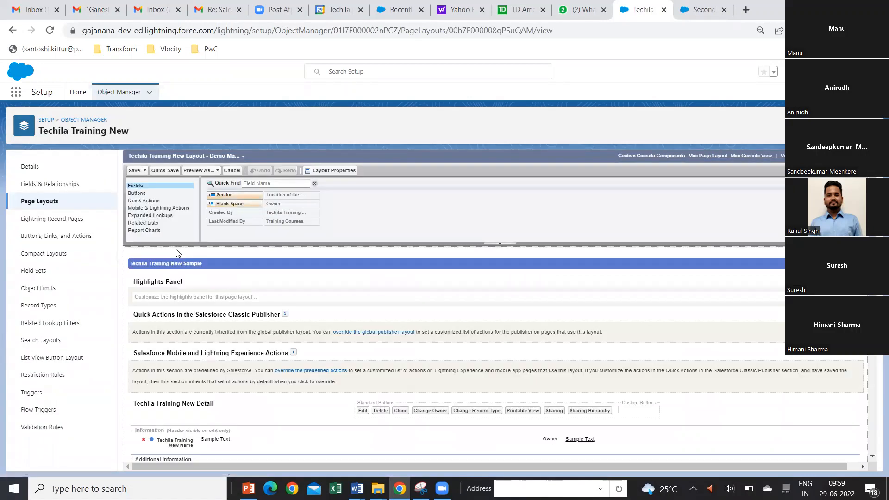
- Add the Start Date and Experience columns to the layout's Trainees related list and save the page layout
{"action": "left_click", "coordinate": [149, 225]}
{"action": "scroll", "coordinate": [149, 223], "scroll_direction": "down", "scroll_amount": 10}
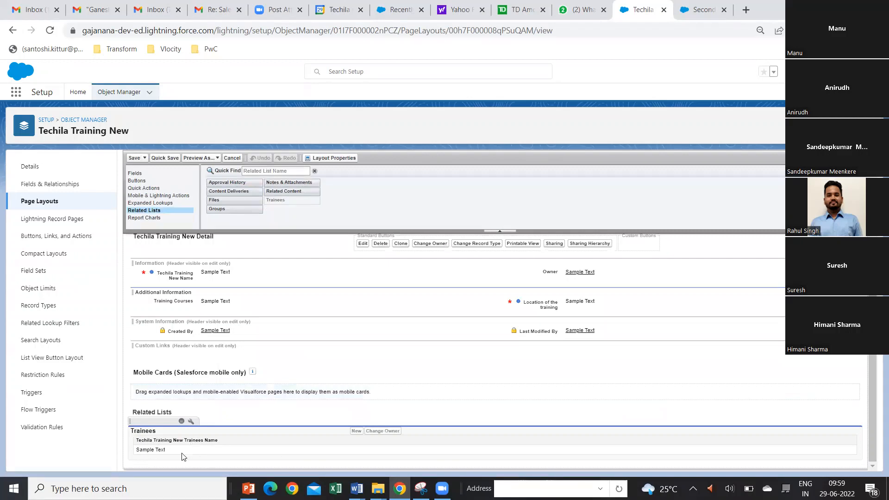
{"action": "left_click", "coordinate": [191, 422]}
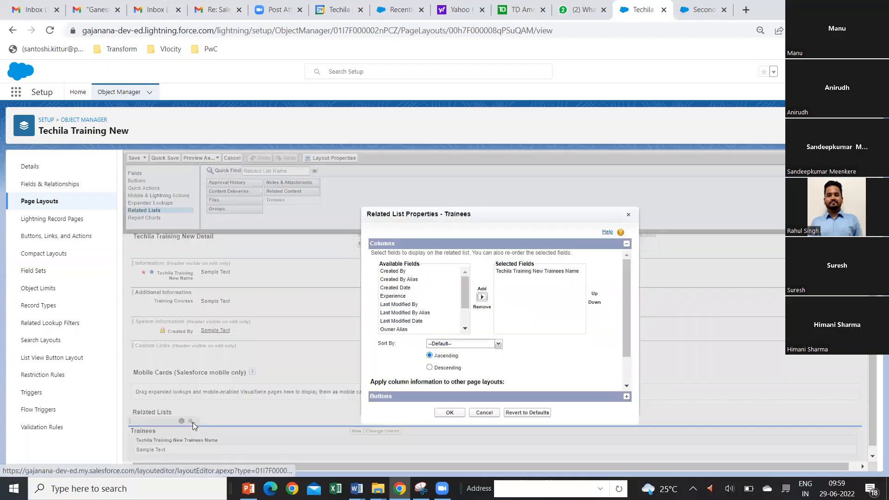
{"action": "left_click_drag", "start_coordinate": [464, 288], "coordinate": [465, 313]}
{"action": "left_click", "coordinate": [393, 331]}
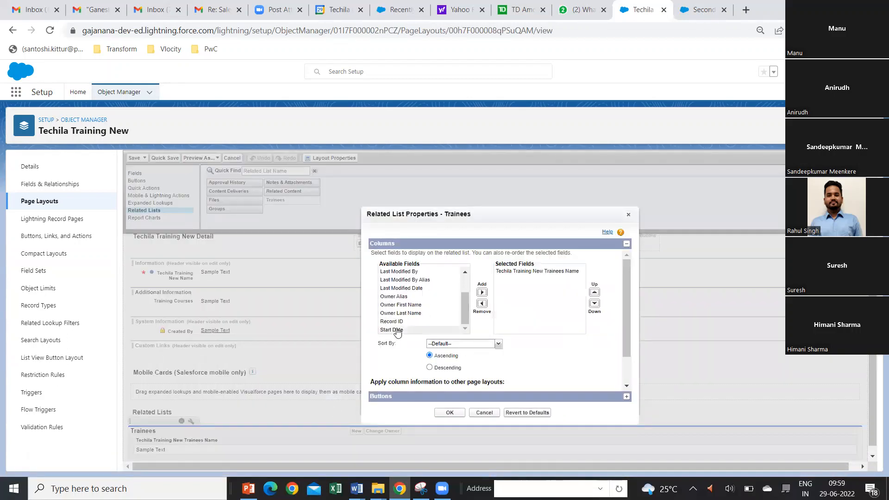
{"action": "left_click", "coordinate": [482, 293]}
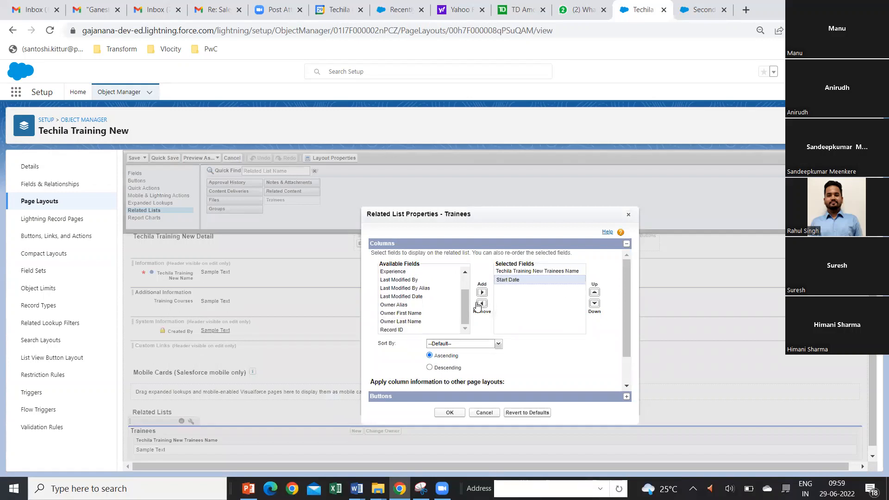
{"action": "left_click_drag", "start_coordinate": [465, 309], "coordinate": [465, 307]}
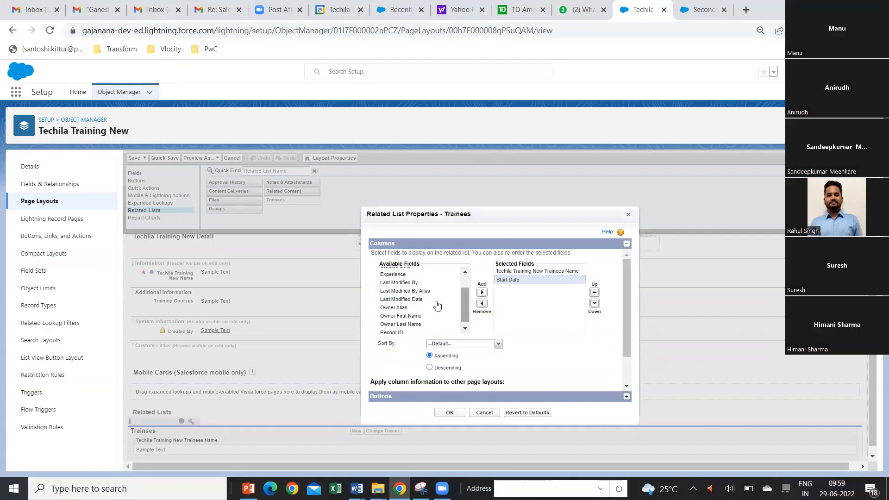
{"action": "left_click", "coordinate": [396, 274]}
{"action": "left_click", "coordinate": [482, 293]}
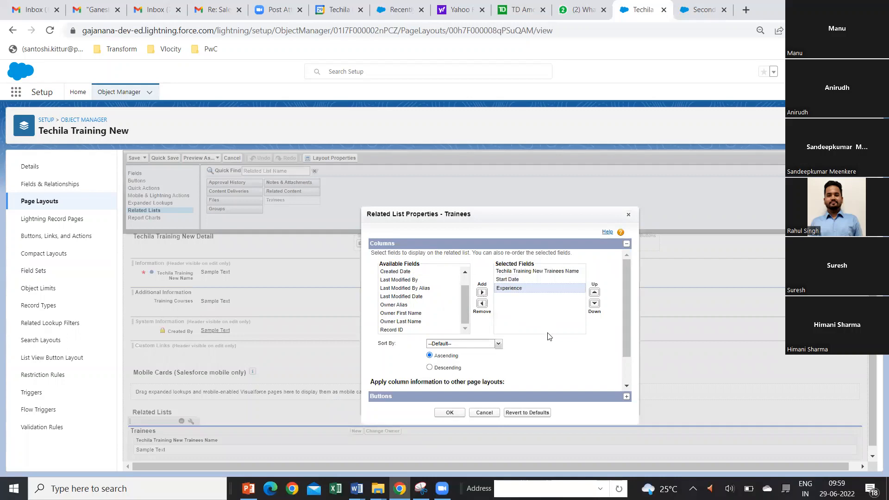
{"action": "left_click", "coordinate": [457, 414]}
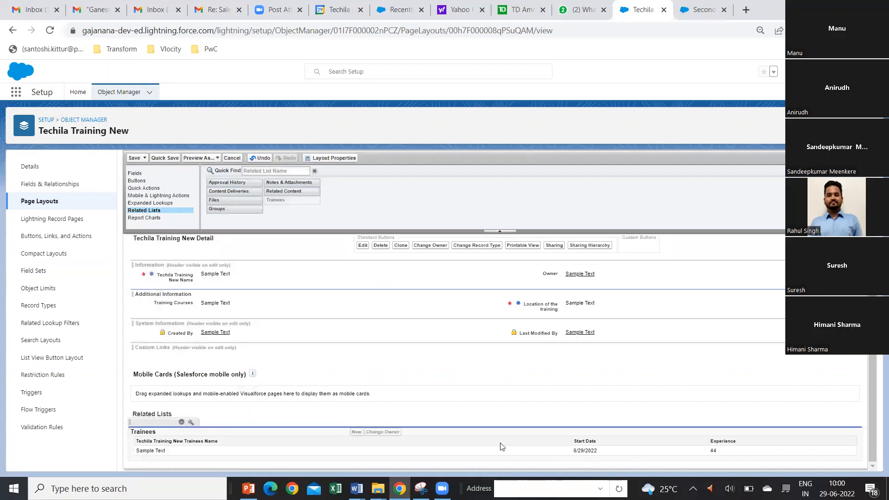
{"action": "left_click", "coordinate": [134, 158]}
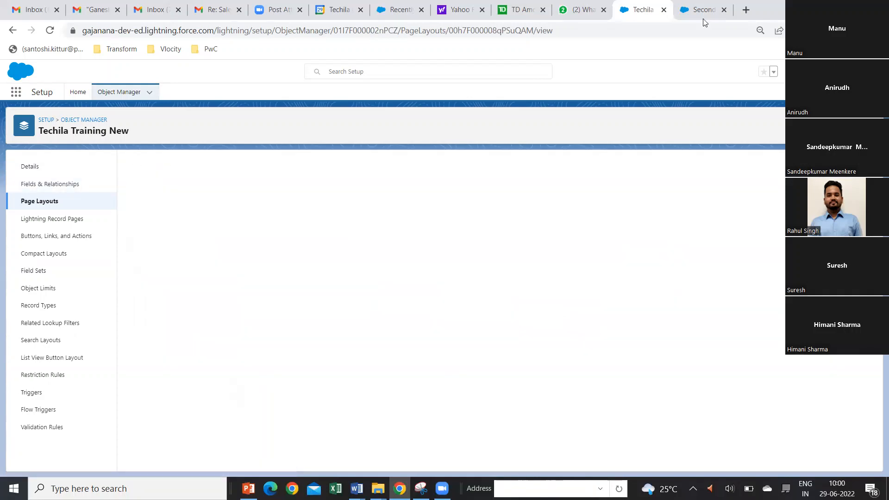
- Reload the Second Batch record and check the columns of its related Trainees list
{"action": "left_click", "coordinate": [702, 17]}
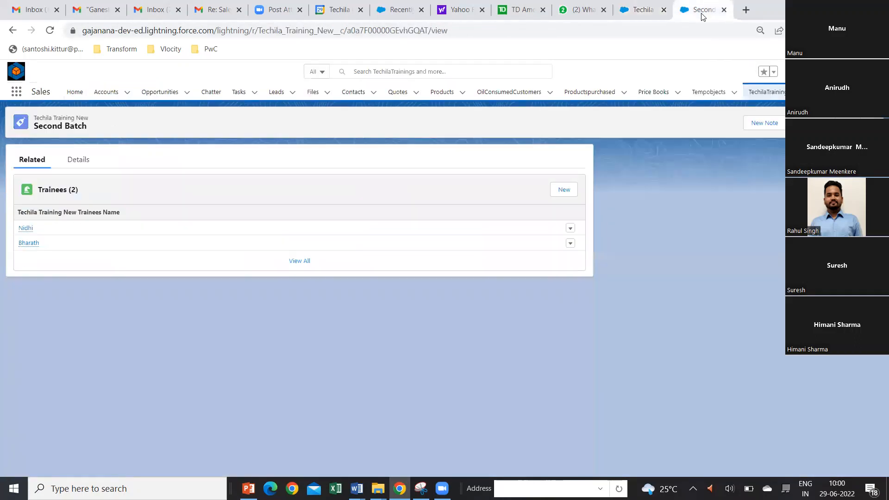
{"action": "left_click", "coordinate": [50, 30]}
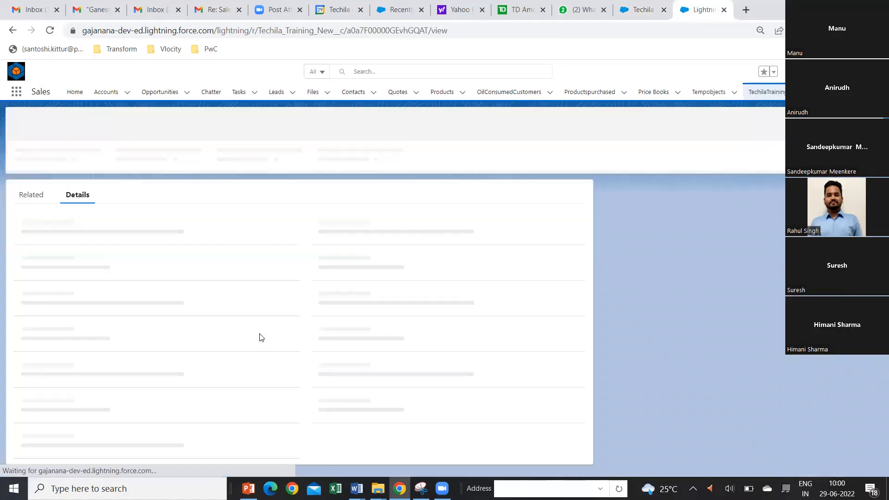
{"action": "left_click", "coordinate": [31, 159]}
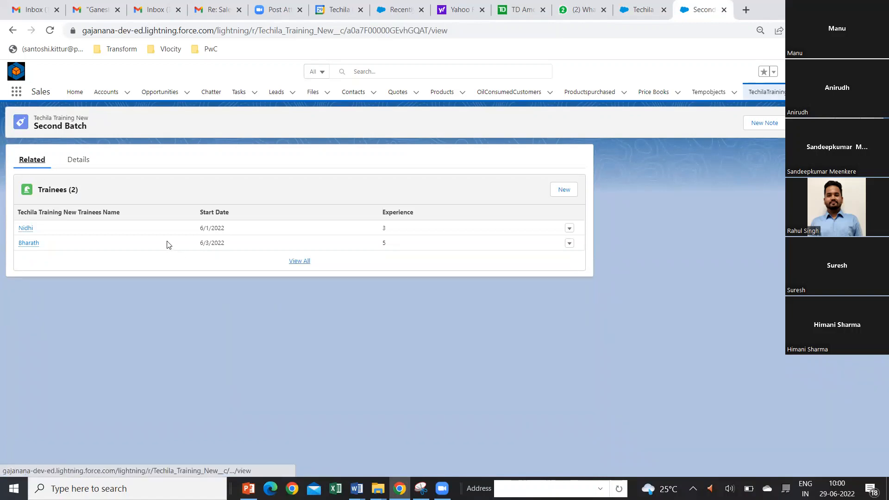
{"action": "mouse_move", "coordinate": [26, 229]}
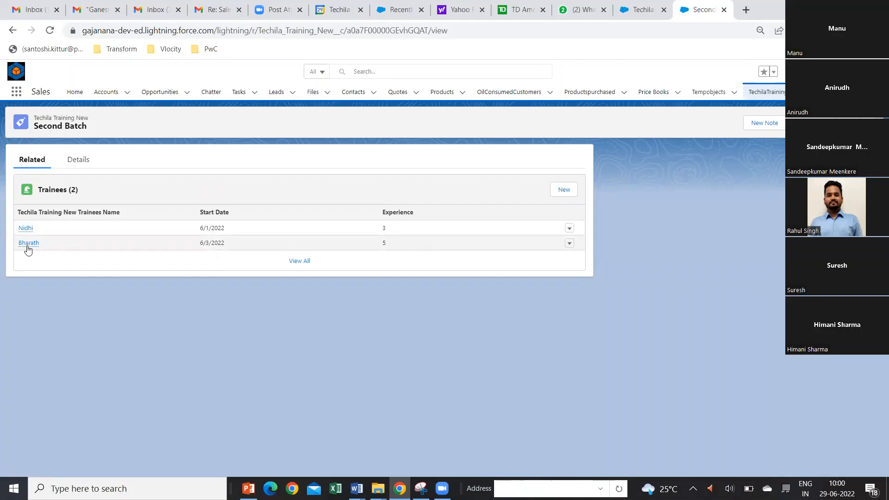
{"action": "mouse_move", "coordinate": [29, 244]}
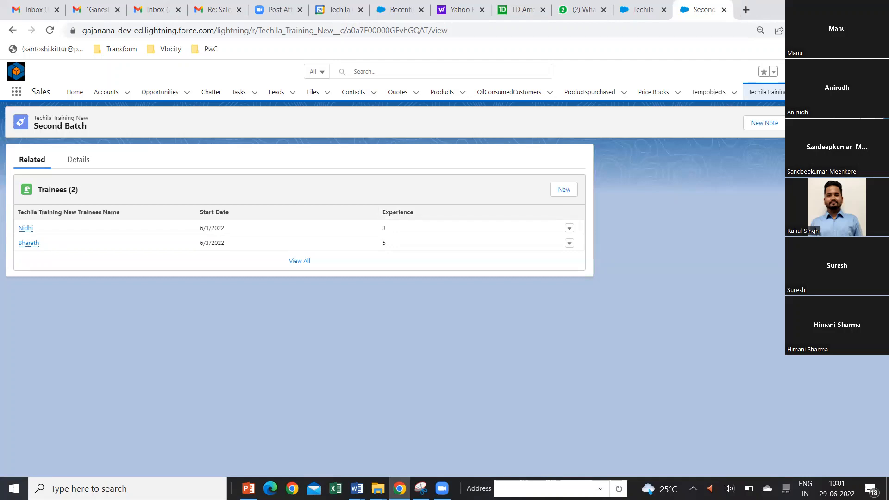
- Find Sharing Settings in Setup and examine the organization-wide defaults of Techila Training New and Techila Training New Trainees
{"action": "left_click", "coordinate": [837, 71]}
{"action": "left_click", "coordinate": [808, 97]}
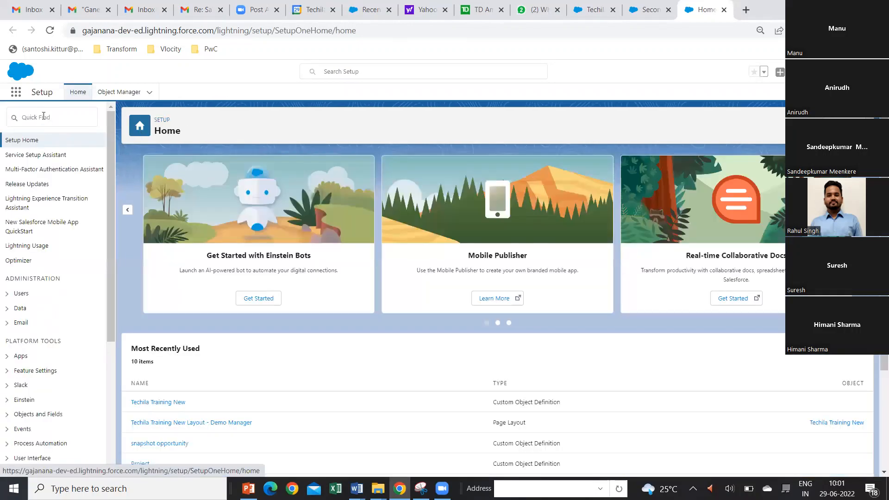
{"action": "left_click", "coordinate": [43, 117]}
{"action": "type", "text": "sharing"}
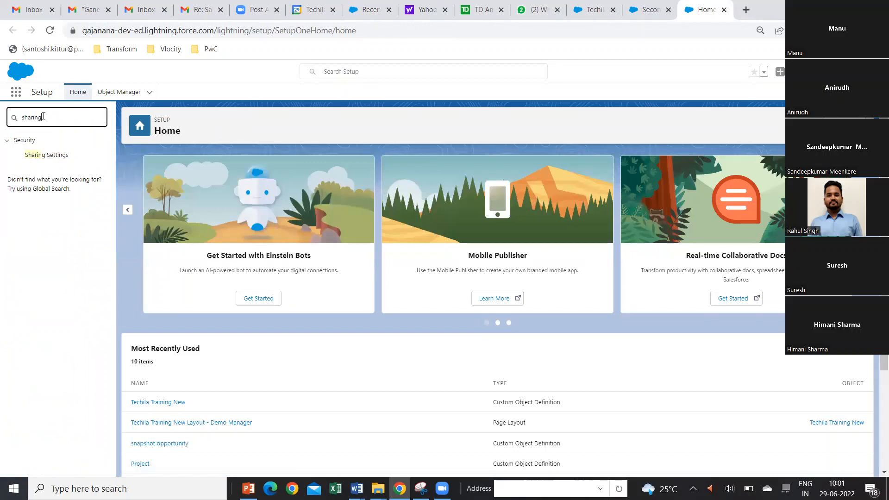
{"action": "left_click", "coordinate": [66, 158]}
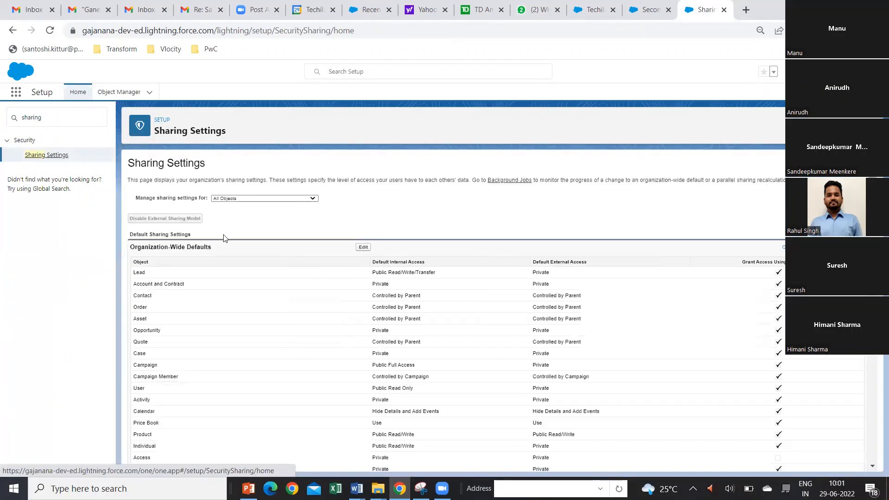
{"action": "scroll", "coordinate": [239, 325], "scroll_direction": "down", "scroll_amount": 8}
{"action": "scroll", "coordinate": [242, 330], "scroll_direction": "down", "scroll_amount": 20}
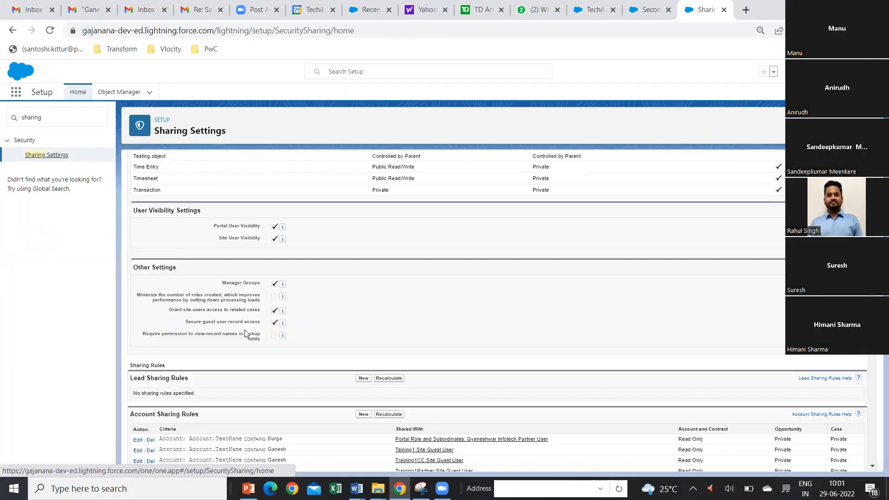
{"action": "scroll", "coordinate": [246, 332], "scroll_direction": "up", "scroll_amount": 5}
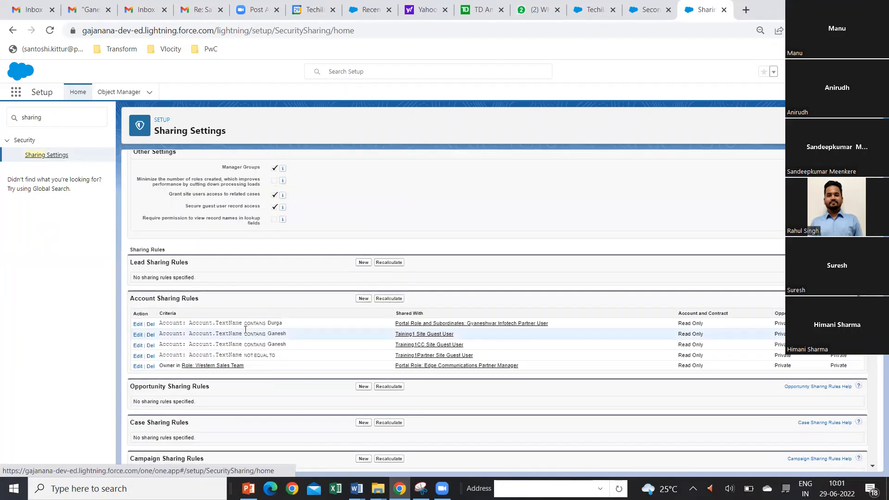
{"action": "scroll", "coordinate": [245, 329], "scroll_direction": "up", "scroll_amount": 4}
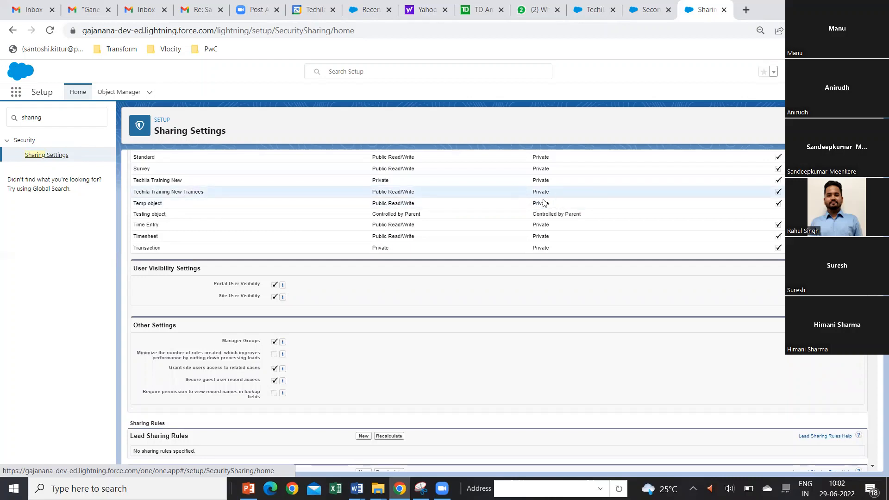
{"action": "scroll", "coordinate": [542, 204], "scroll_direction": "up", "scroll_amount": 1}
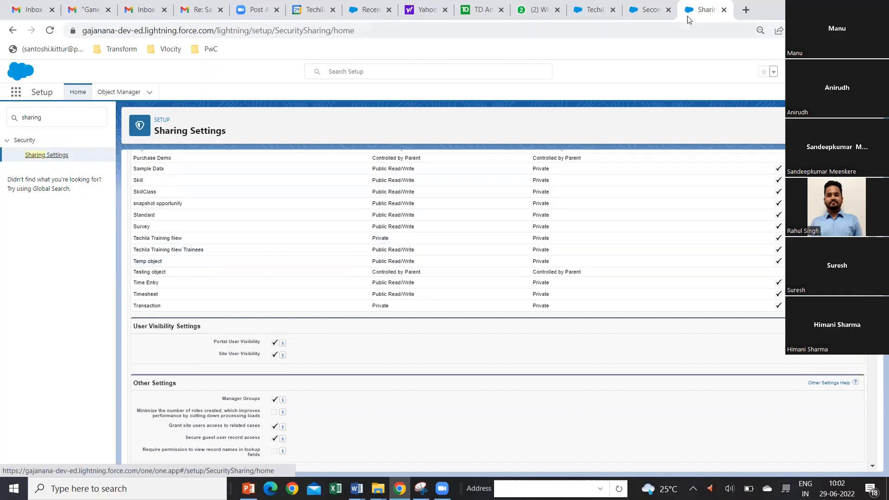
- Return to the Second Batch record and review its details and related Trainees list
{"action": "left_click", "coordinate": [652, 14]}
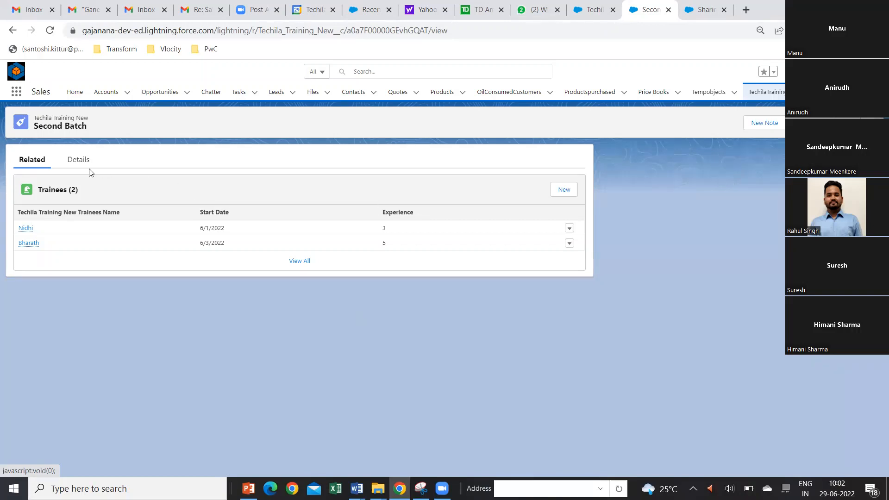
{"action": "left_click", "coordinate": [79, 162]}
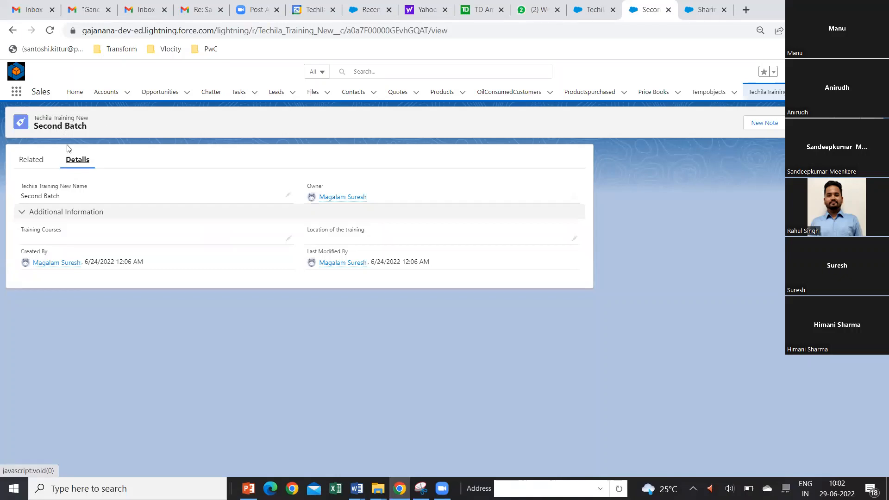
{"action": "left_click", "coordinate": [31, 163]}
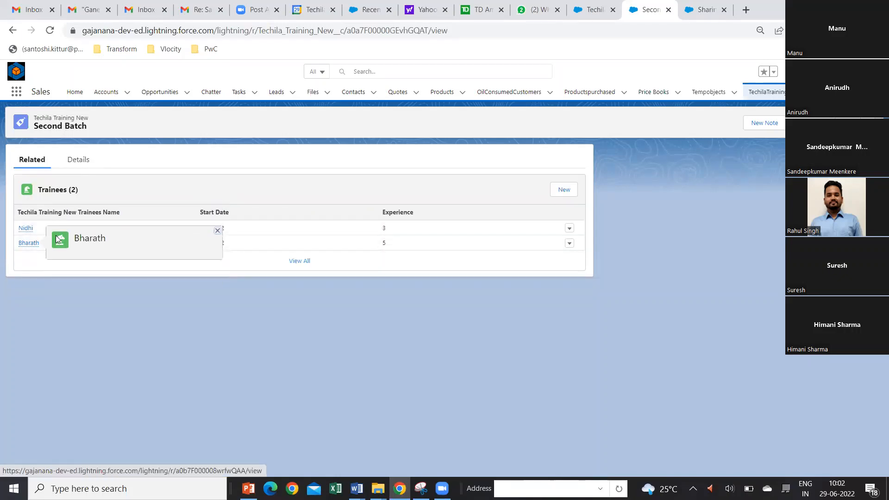
- Delete the First Batch1 record from the TechilaTrainings list
{"action": "left_click", "coordinate": [773, 95]}
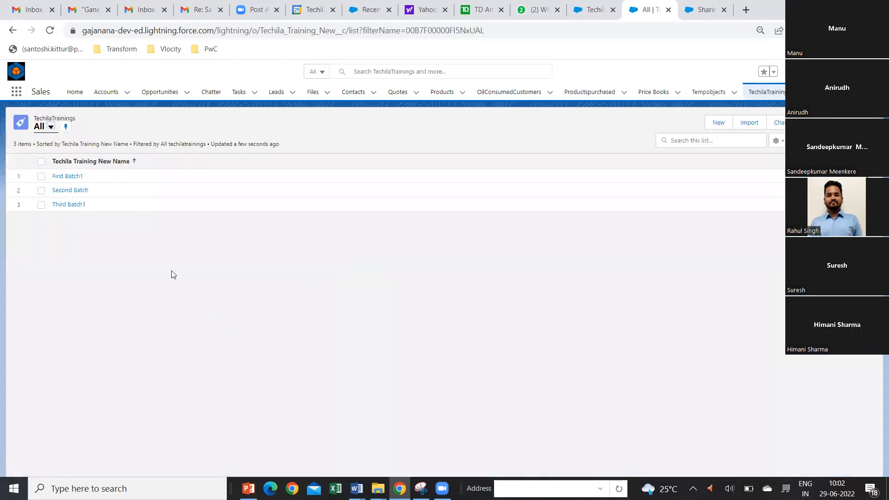
{"action": "left_click", "coordinate": [45, 177]}
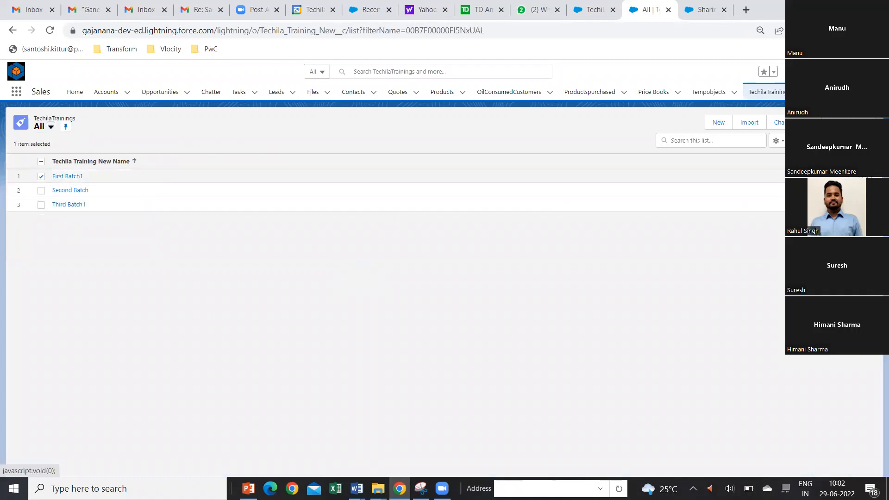
{"action": "left_click", "coordinate": [855, 205]}
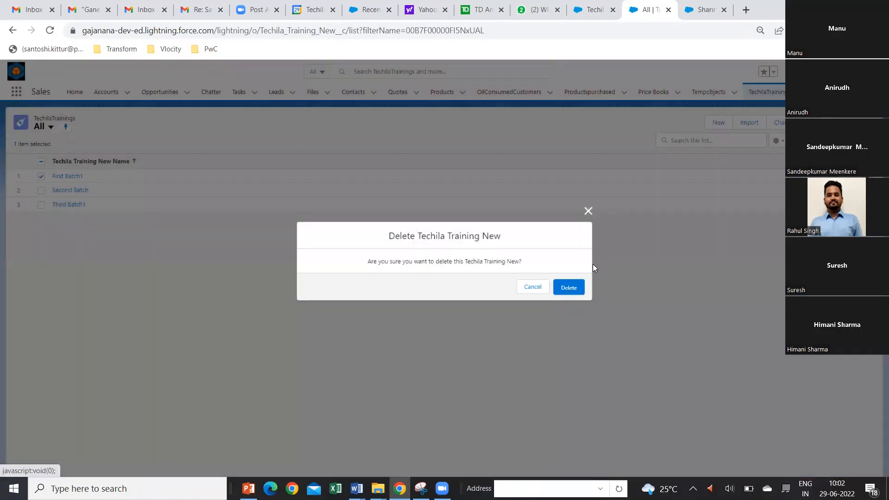
{"action": "left_click", "coordinate": [573, 287]}
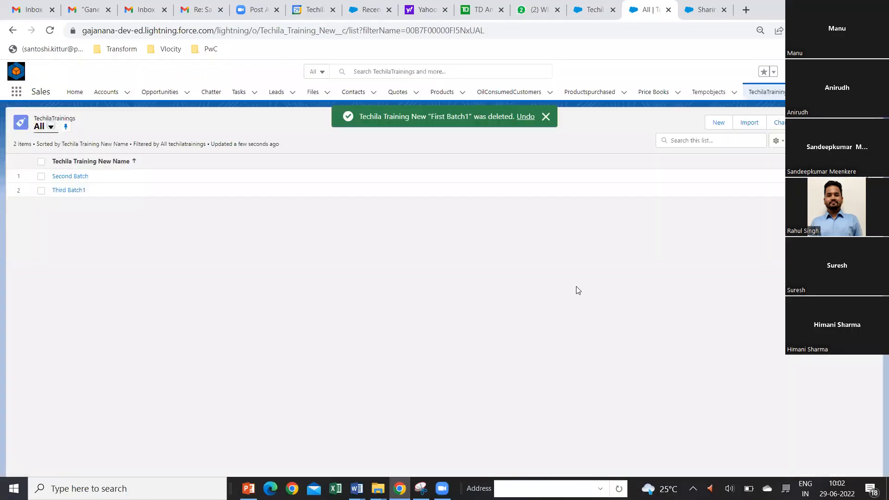
{"action": "left_click", "coordinate": [546, 116]}
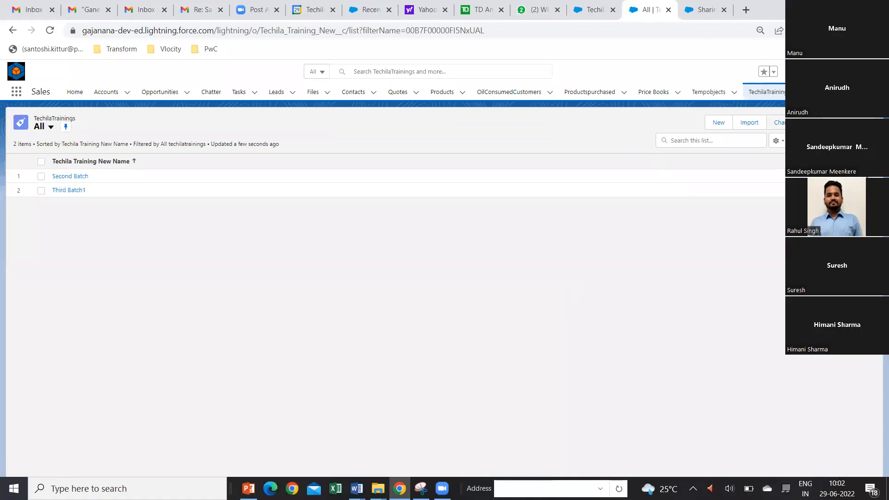
- Open the Trainees object and display its All list view
{"action": "left_click", "coordinate": [830, 91]}
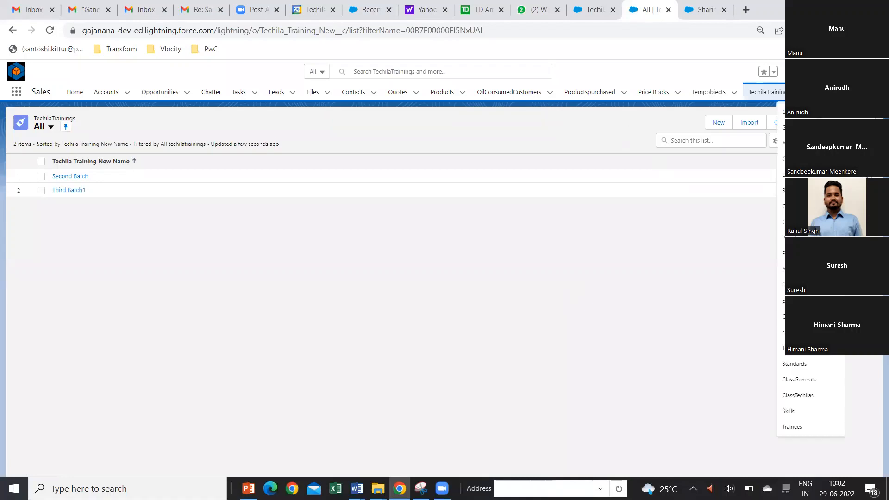
{"action": "left_click", "coordinate": [799, 428]}
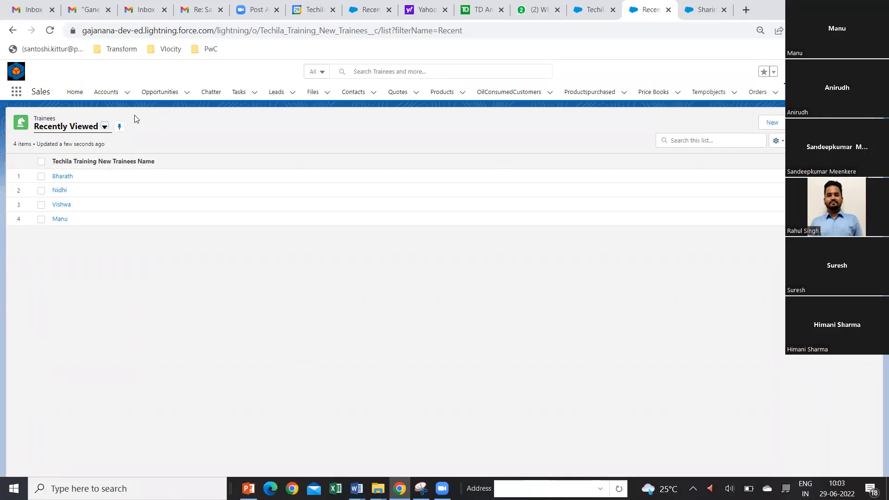
{"action": "left_click", "coordinate": [105, 126]}
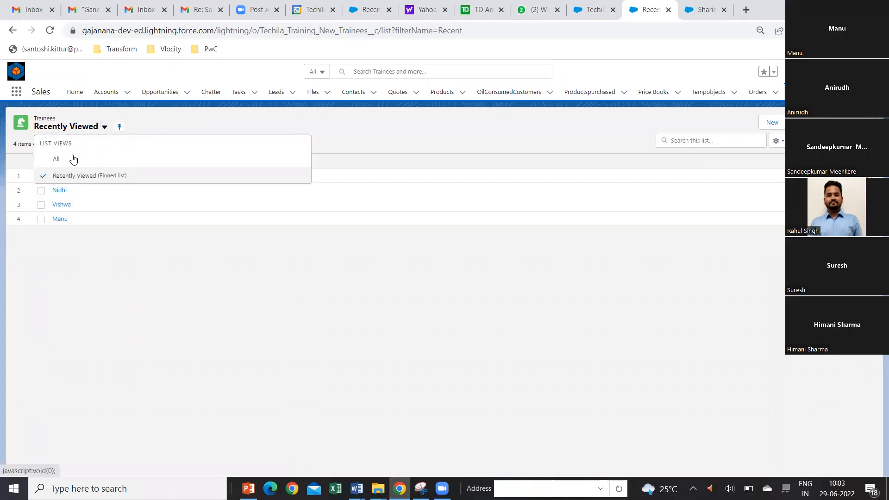
{"action": "left_click", "coordinate": [70, 158]}
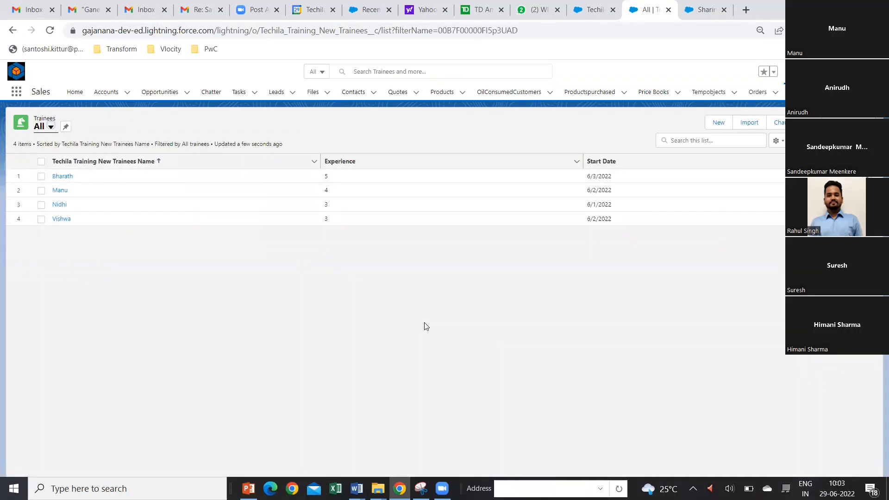
- Add the Techila Training New field to the visible fields of the Trainees All list view and save it
{"action": "left_click", "coordinate": [779, 141]}
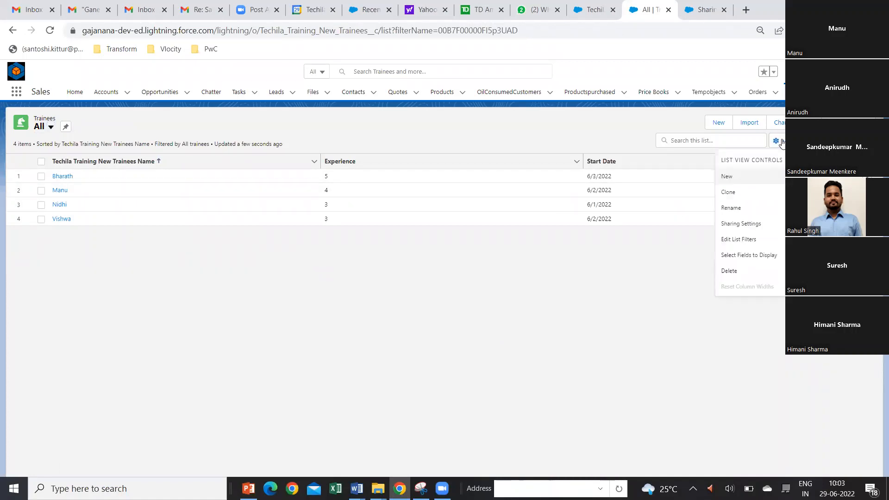
{"action": "left_click", "coordinate": [756, 256]}
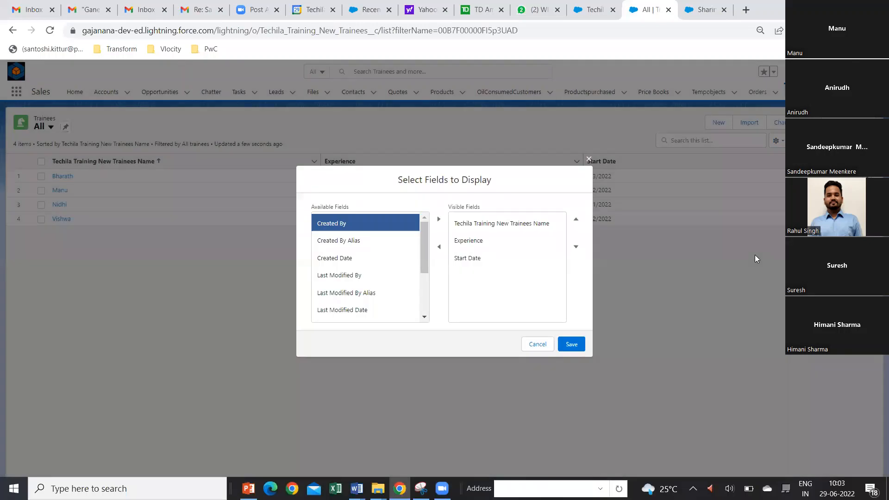
{"action": "left_click_drag", "start_coordinate": [426, 243], "coordinate": [433, 290]}
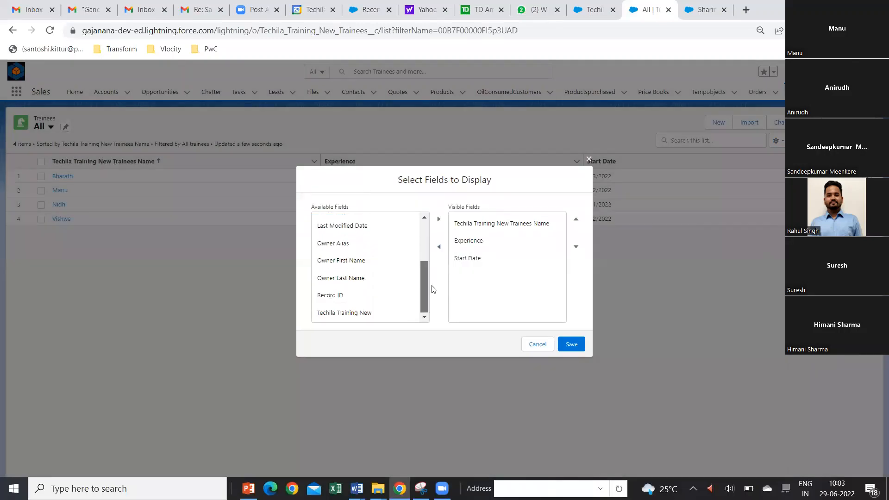
{"action": "left_click", "coordinate": [377, 313]}
{"action": "left_click", "coordinate": [439, 219]}
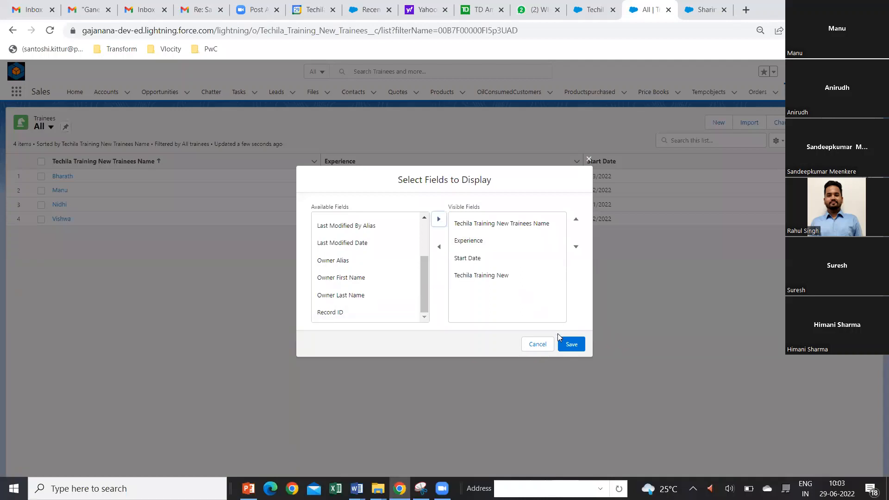
{"action": "left_click", "coordinate": [573, 345]}
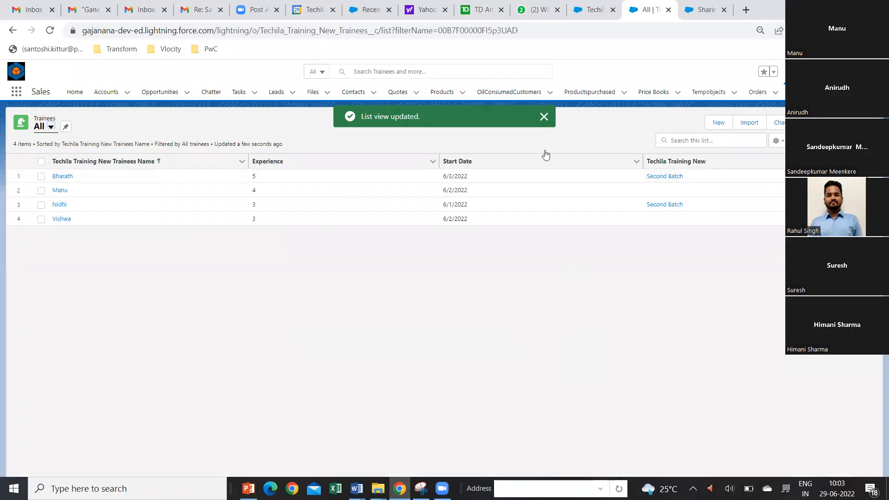
{"action": "left_click", "coordinate": [544, 116]}
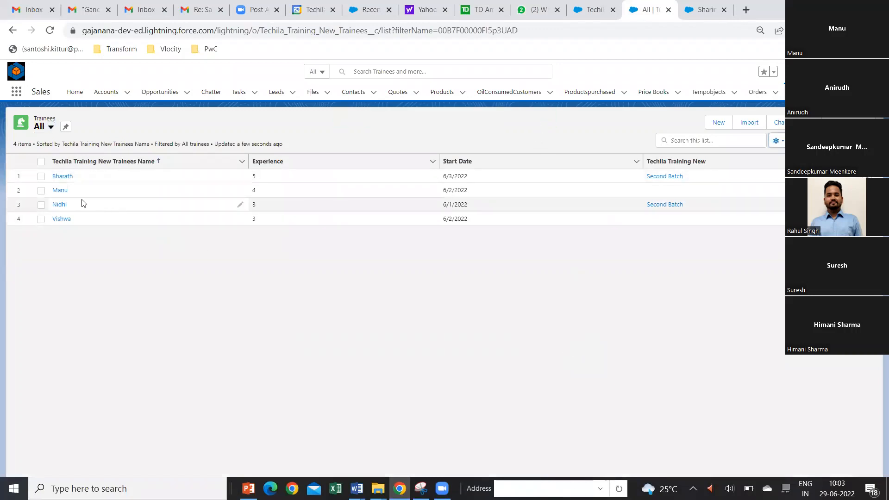
{"action": "left_click", "coordinate": [42, 191]}
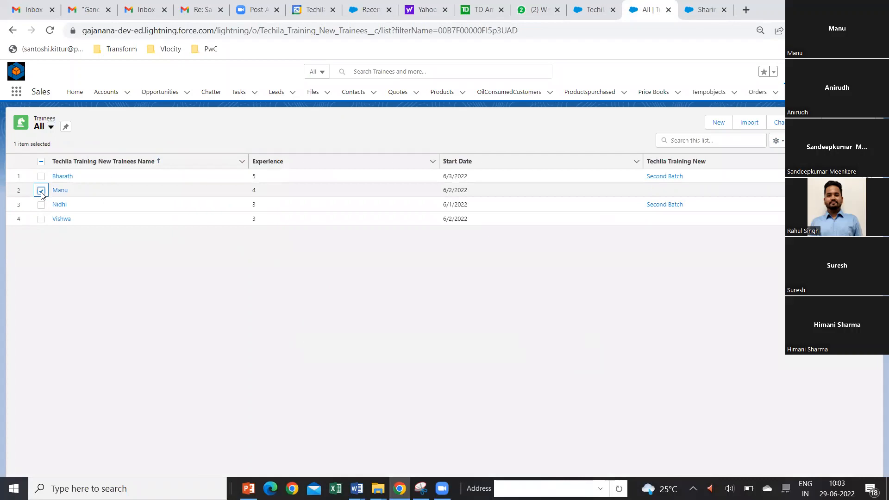
{"action": "left_click", "coordinate": [41, 219]}
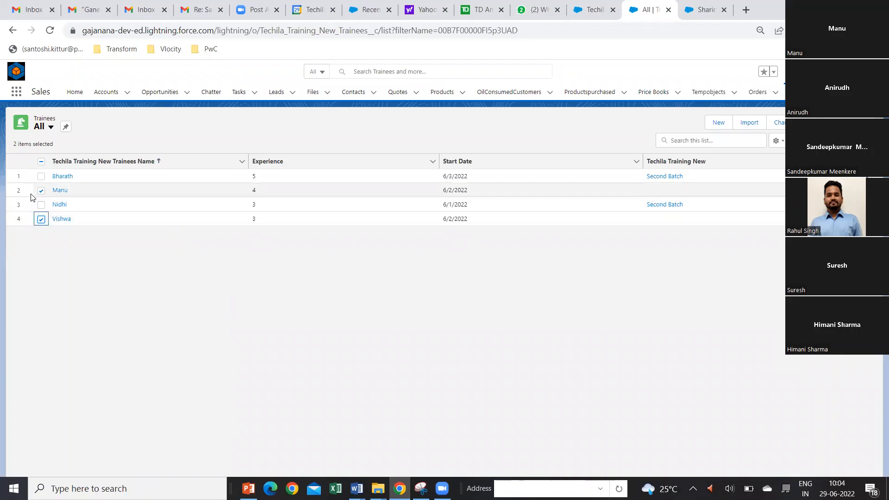
{"action": "left_click", "coordinate": [45, 190]}
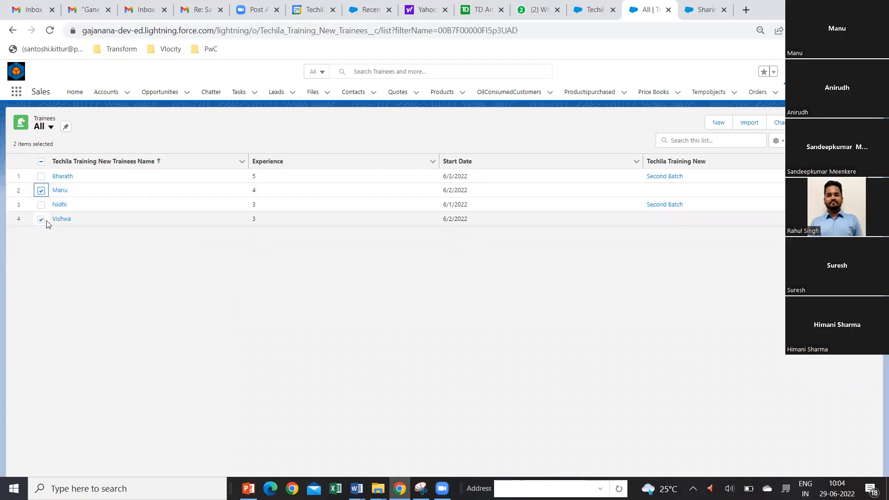
{"action": "left_click", "coordinate": [43, 220]}
{"action": "left_click", "coordinate": [41, 191]}
{"action": "left_click", "coordinate": [42, 219]}
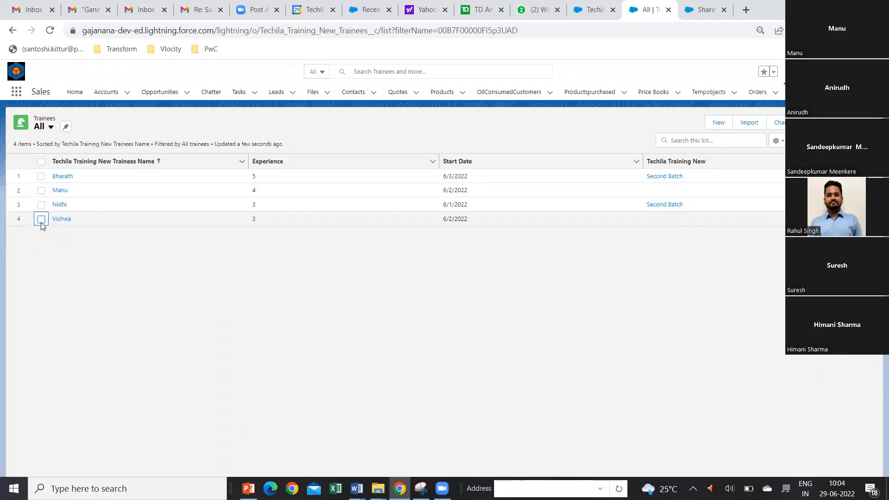
- Check the fields of the new trainee form, close it without saving, and return to the Sharing Settings page
{"action": "left_click", "coordinate": [719, 122]}
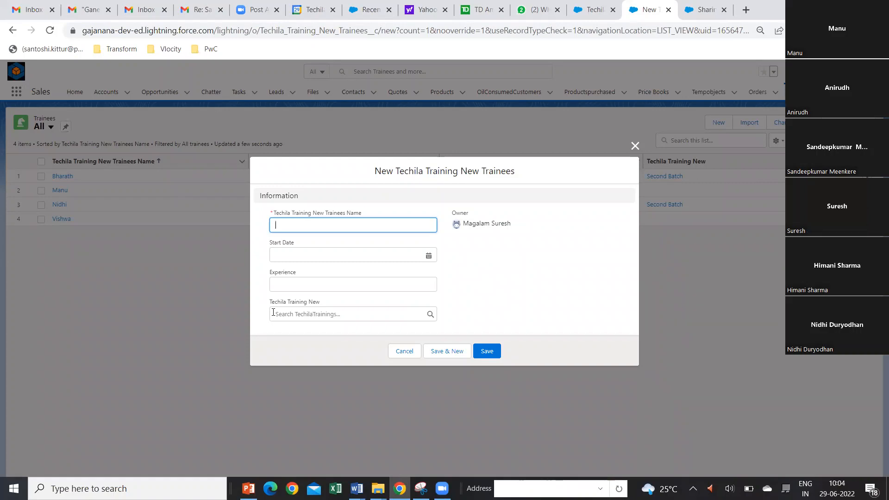
{"action": "left_click", "coordinate": [412, 352]}
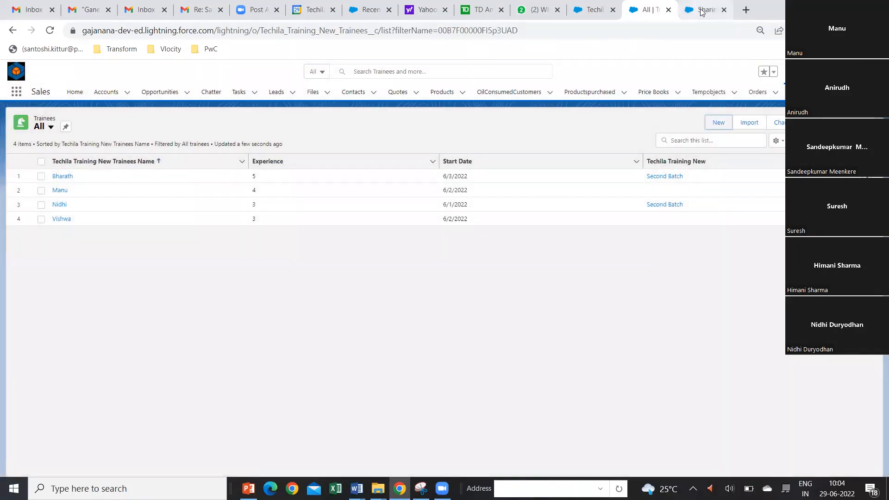
{"action": "left_click", "coordinate": [702, 11]}
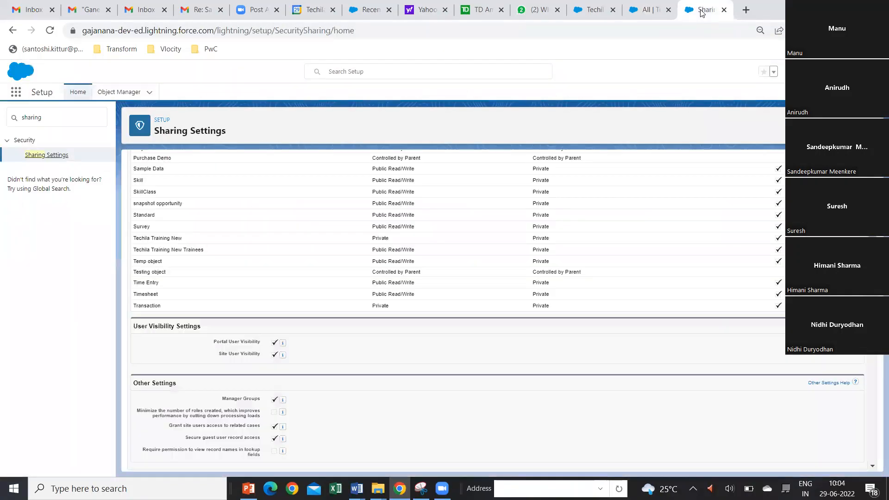